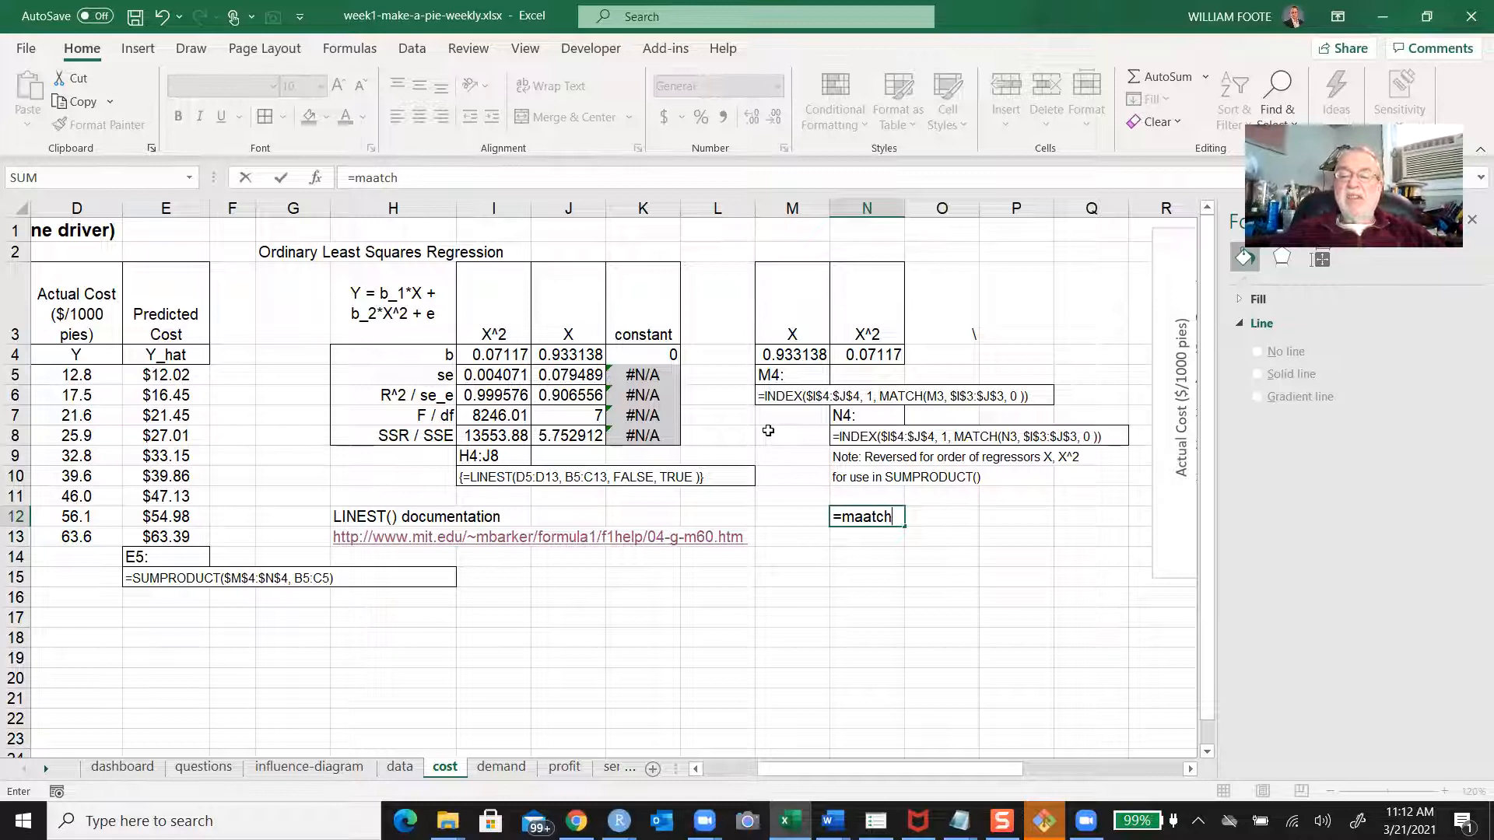
# Begin a MATCH formula in N12 with M3 as the lookup value and I3:J3 as the lookup array
pyautogui.write('tch')
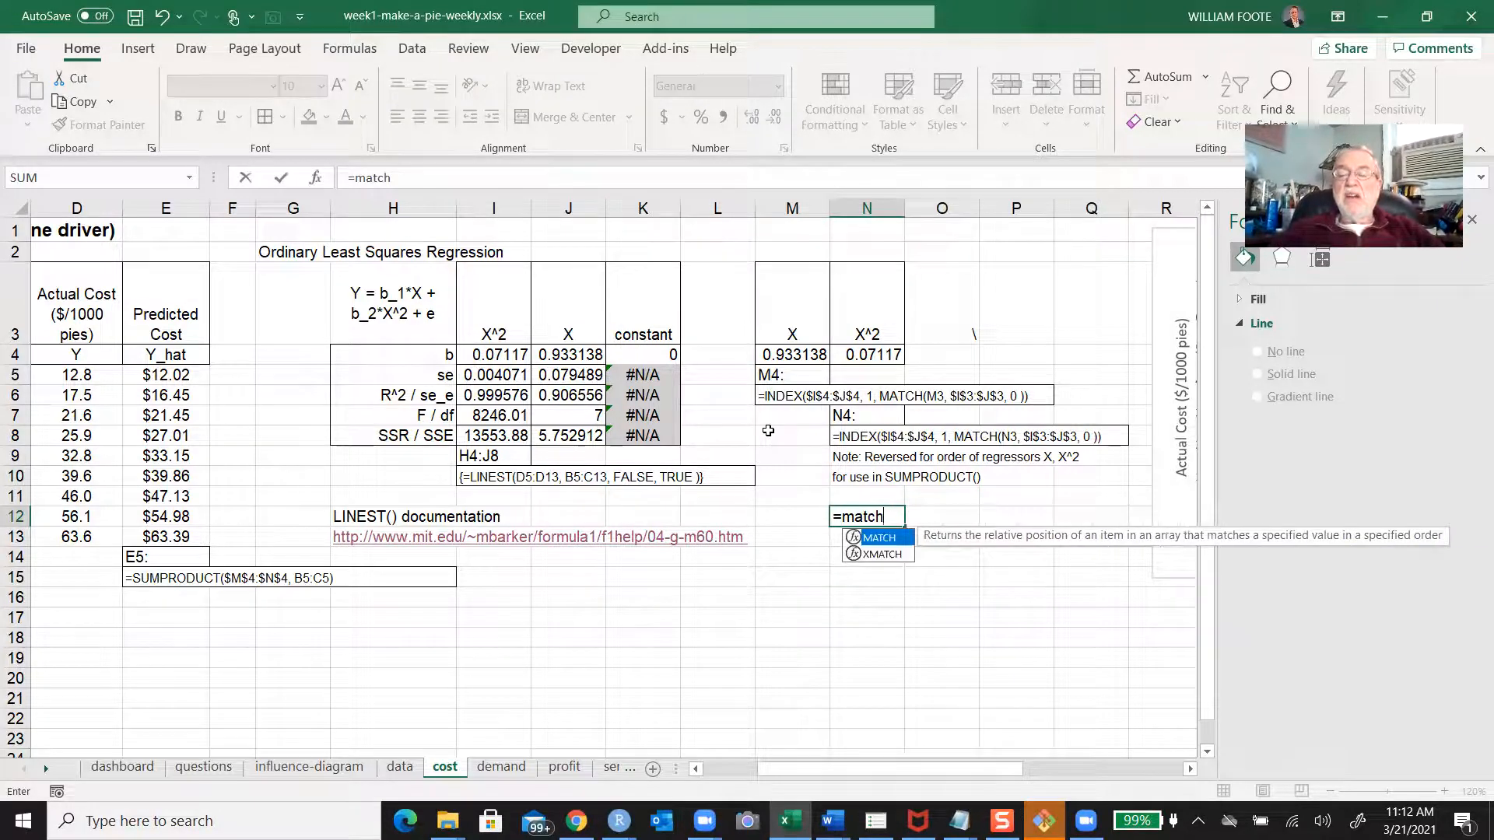
pyautogui.write('(')
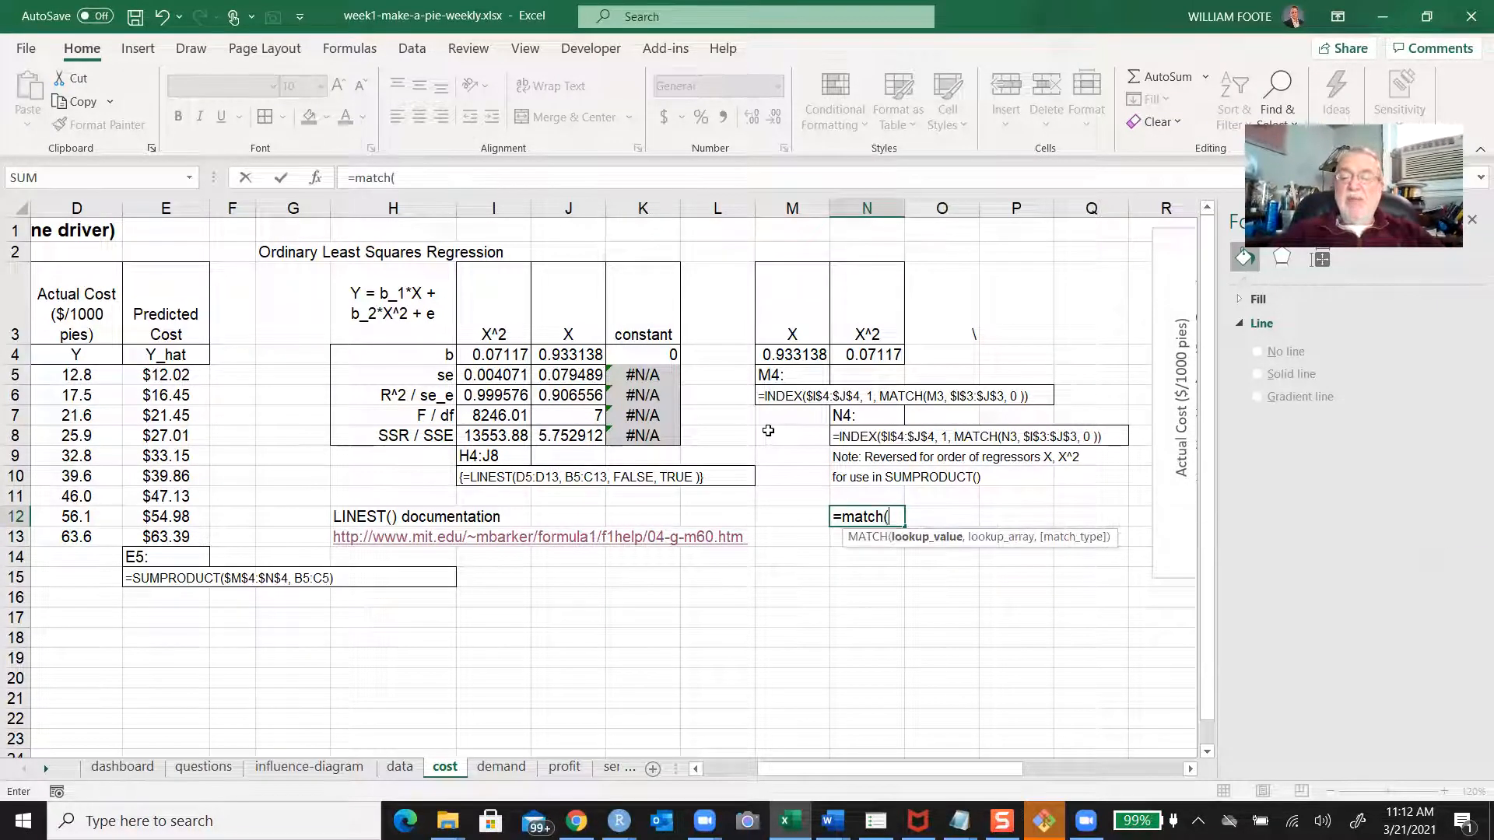
pyautogui.click(768, 431)
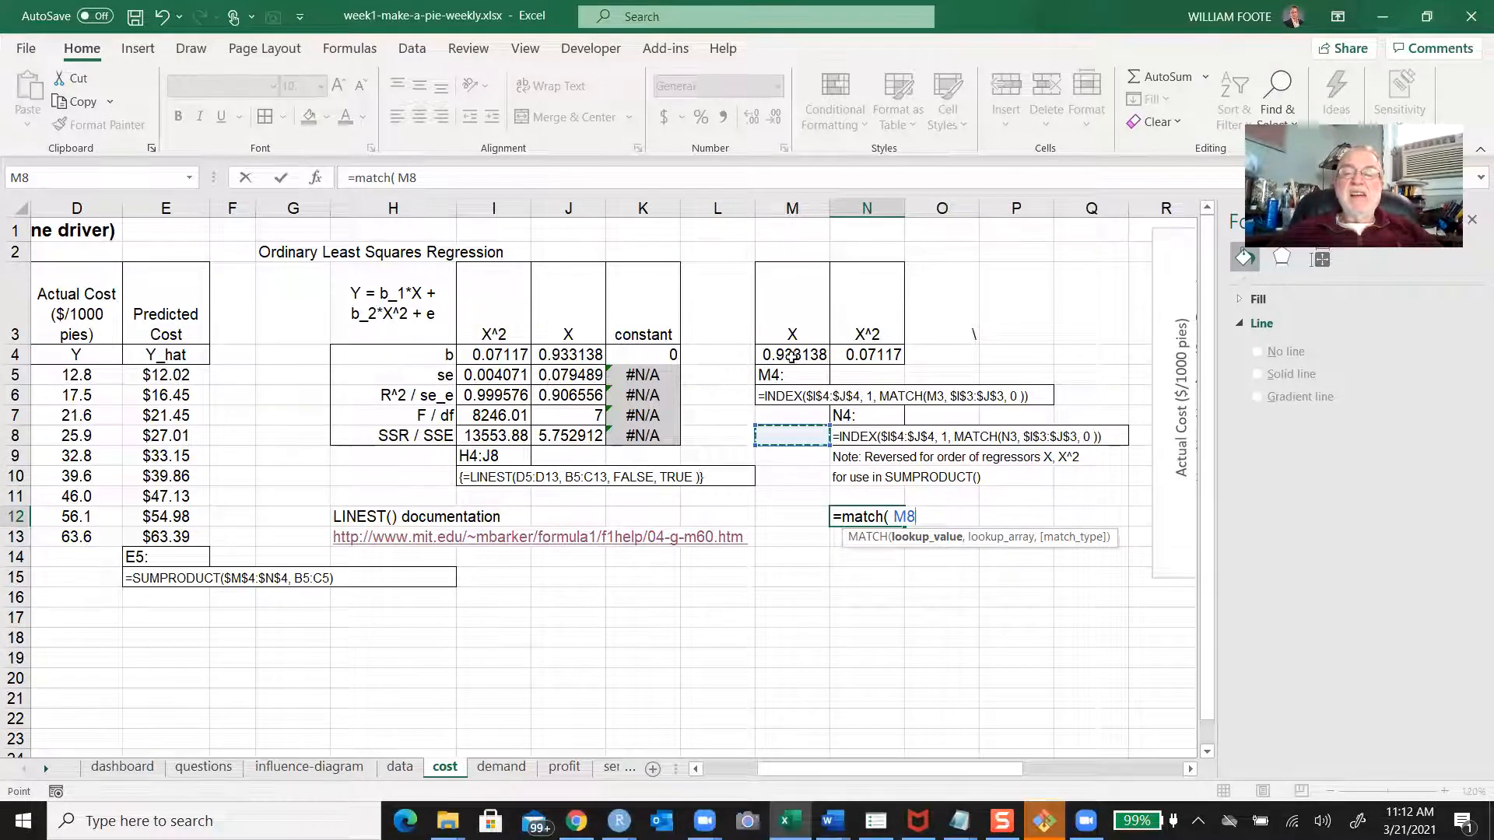
pyautogui.click(799, 312)
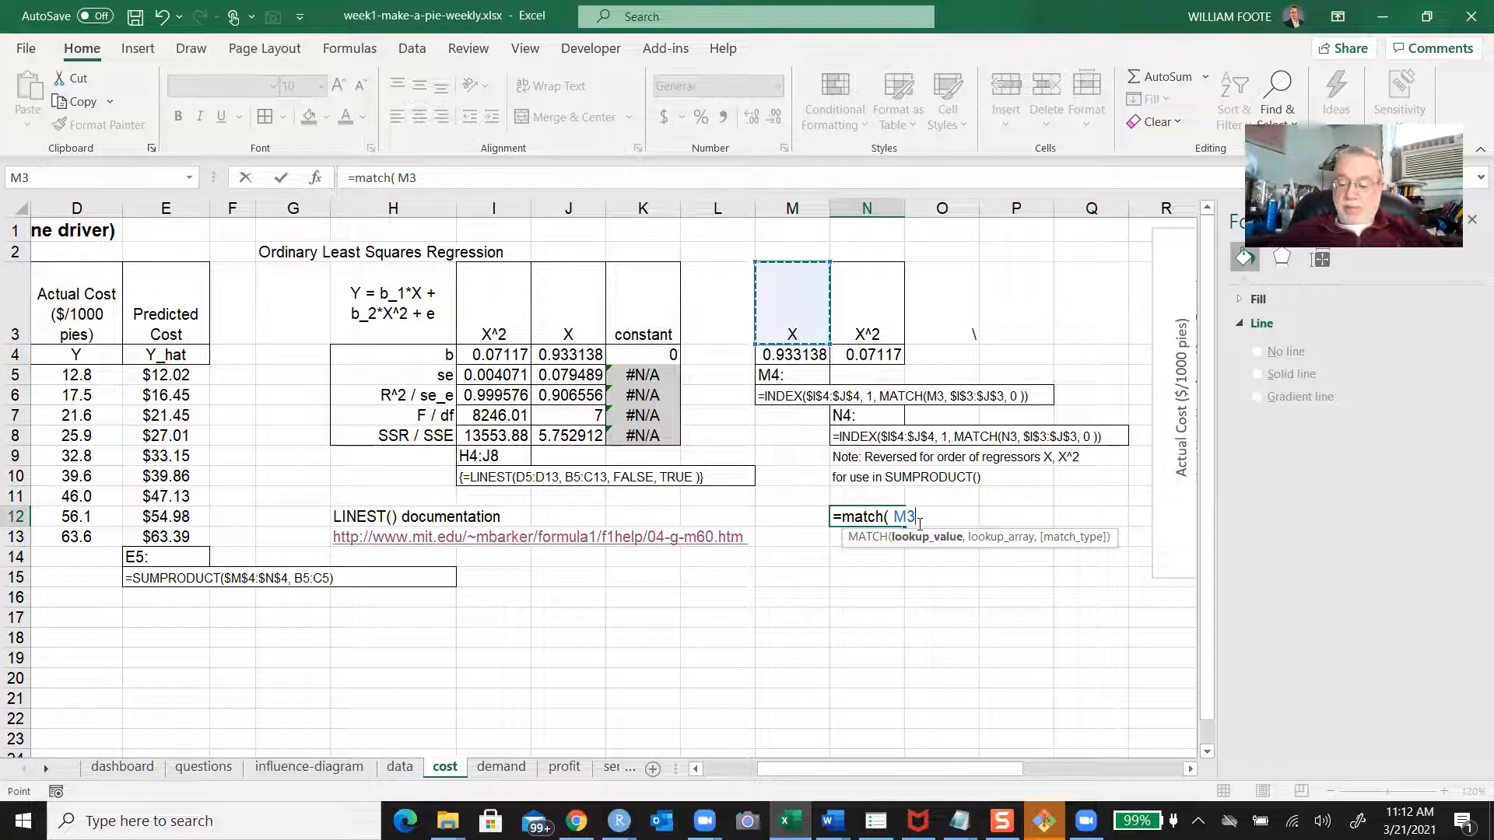
pyautogui.write(',')
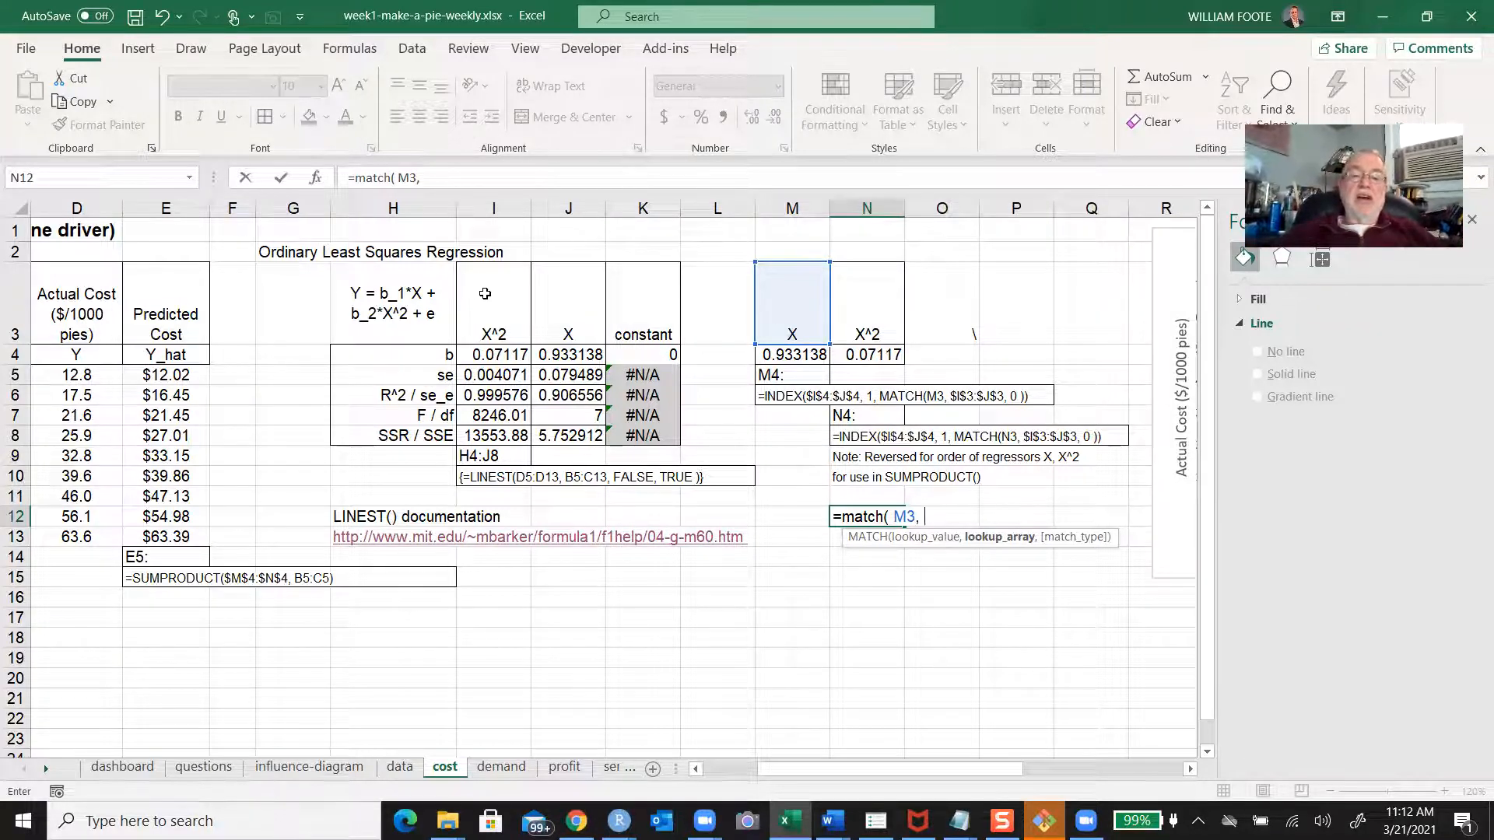
pyautogui.moveTo(485, 293); pyautogui.dragTo(569, 294)
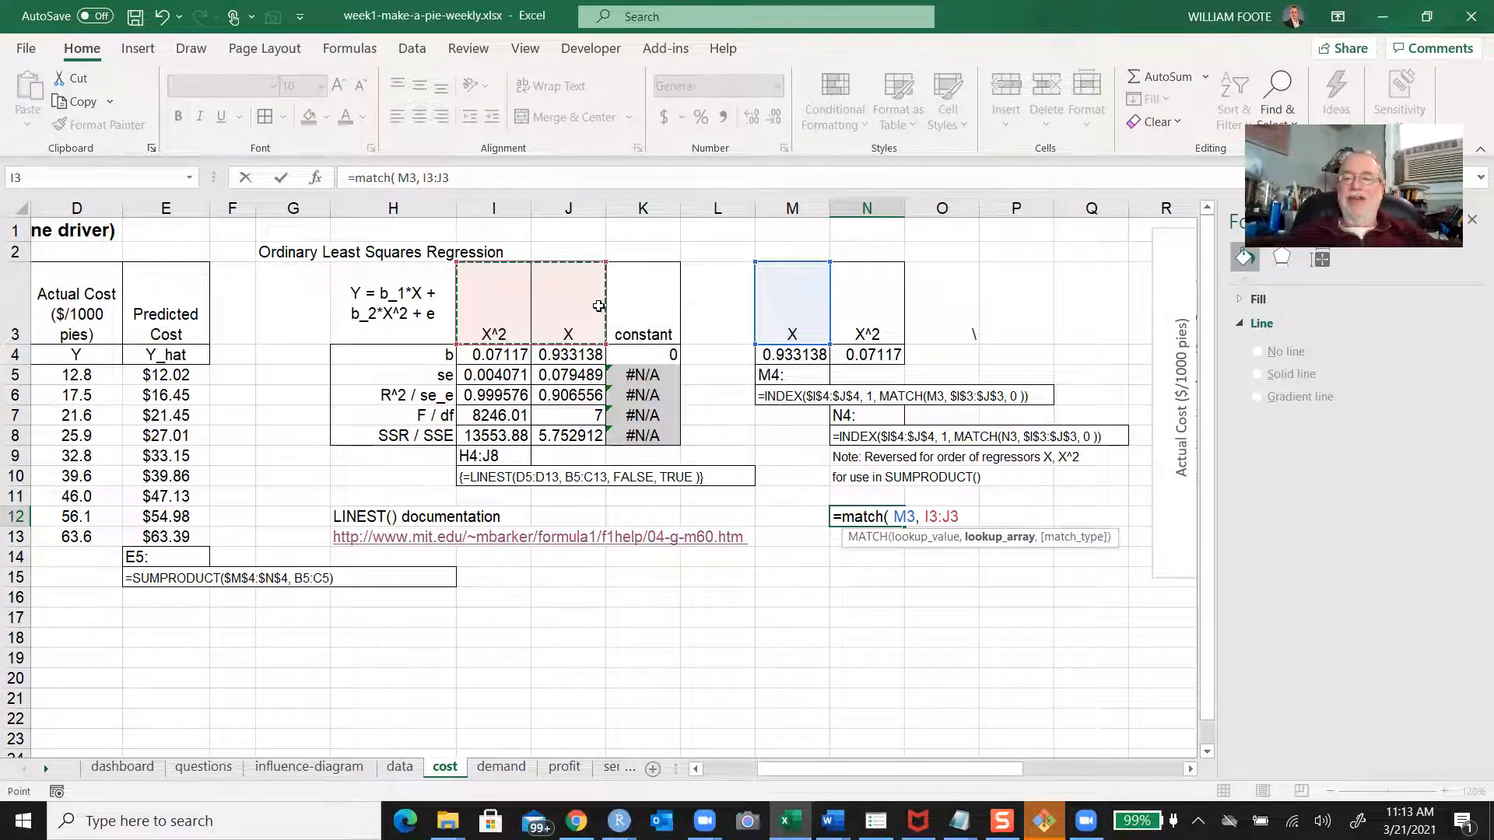
# Complete the MATCH formula in N12 with match type 0 for an exact match and enter it
pyautogui.write(',')
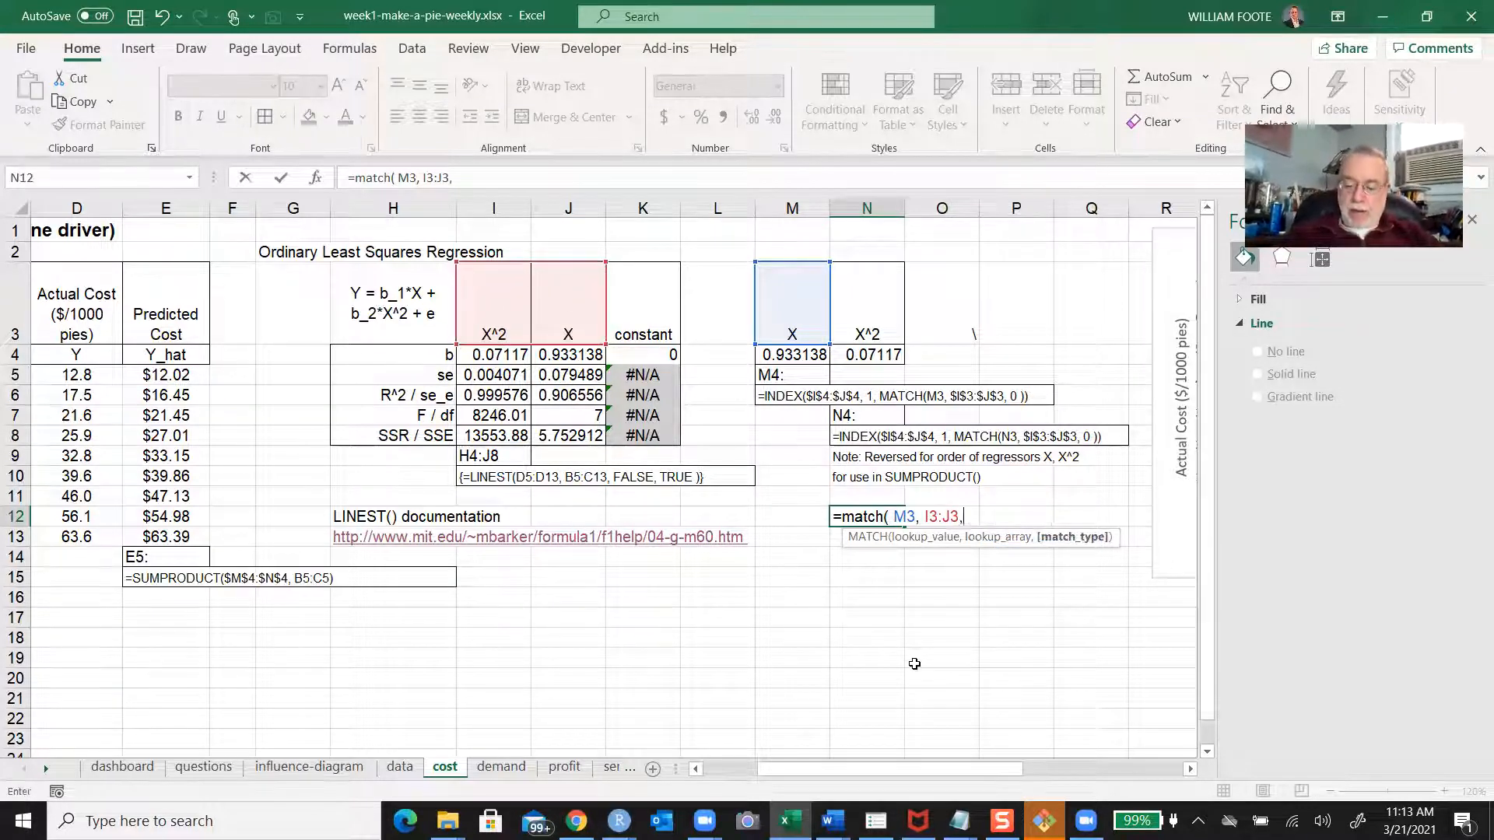
pyautogui.write(' 0')
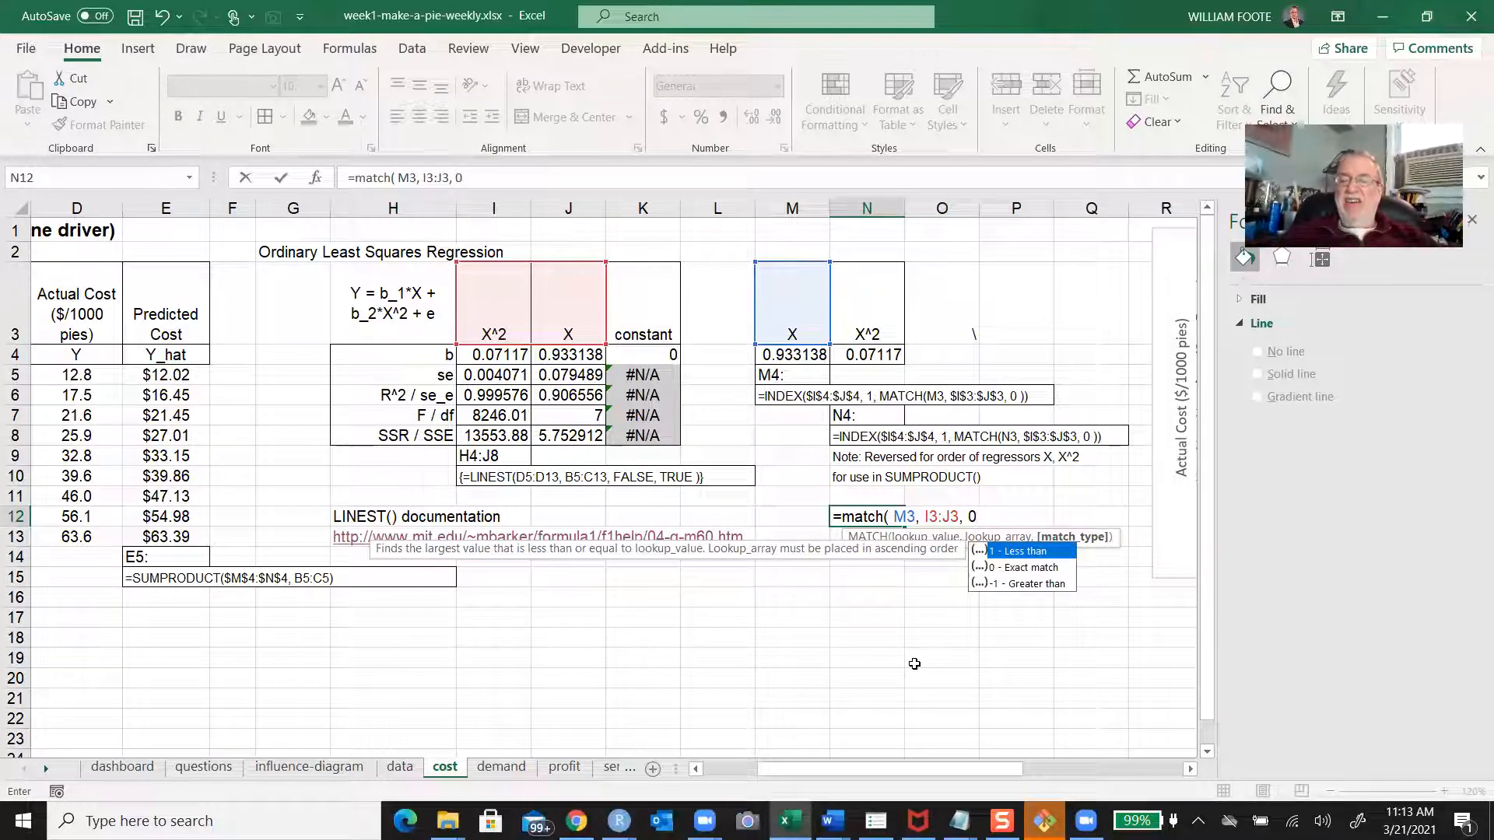
pyautogui.click(1027, 575)
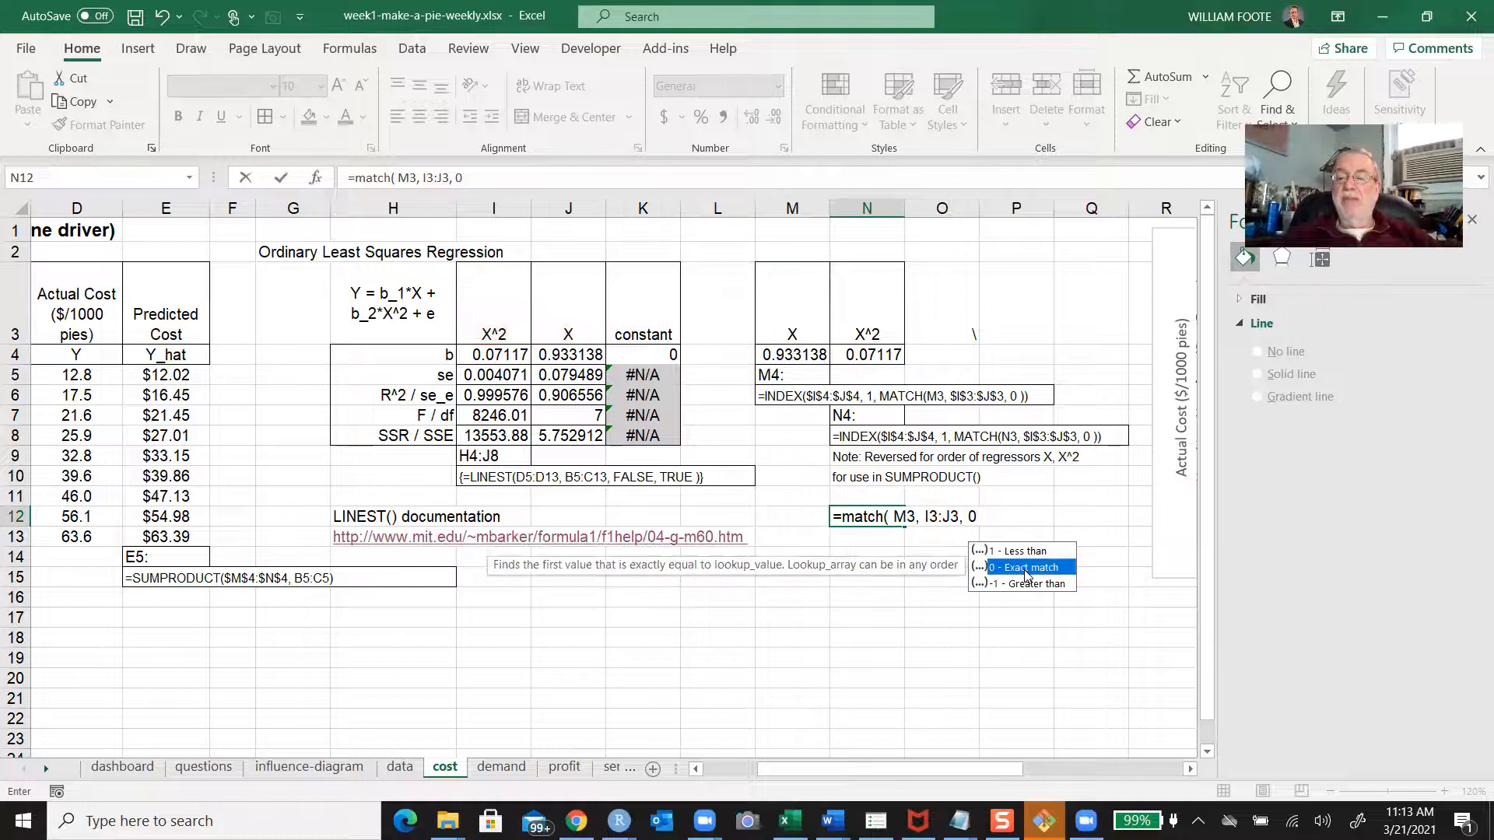
pyautogui.click(985, 515)
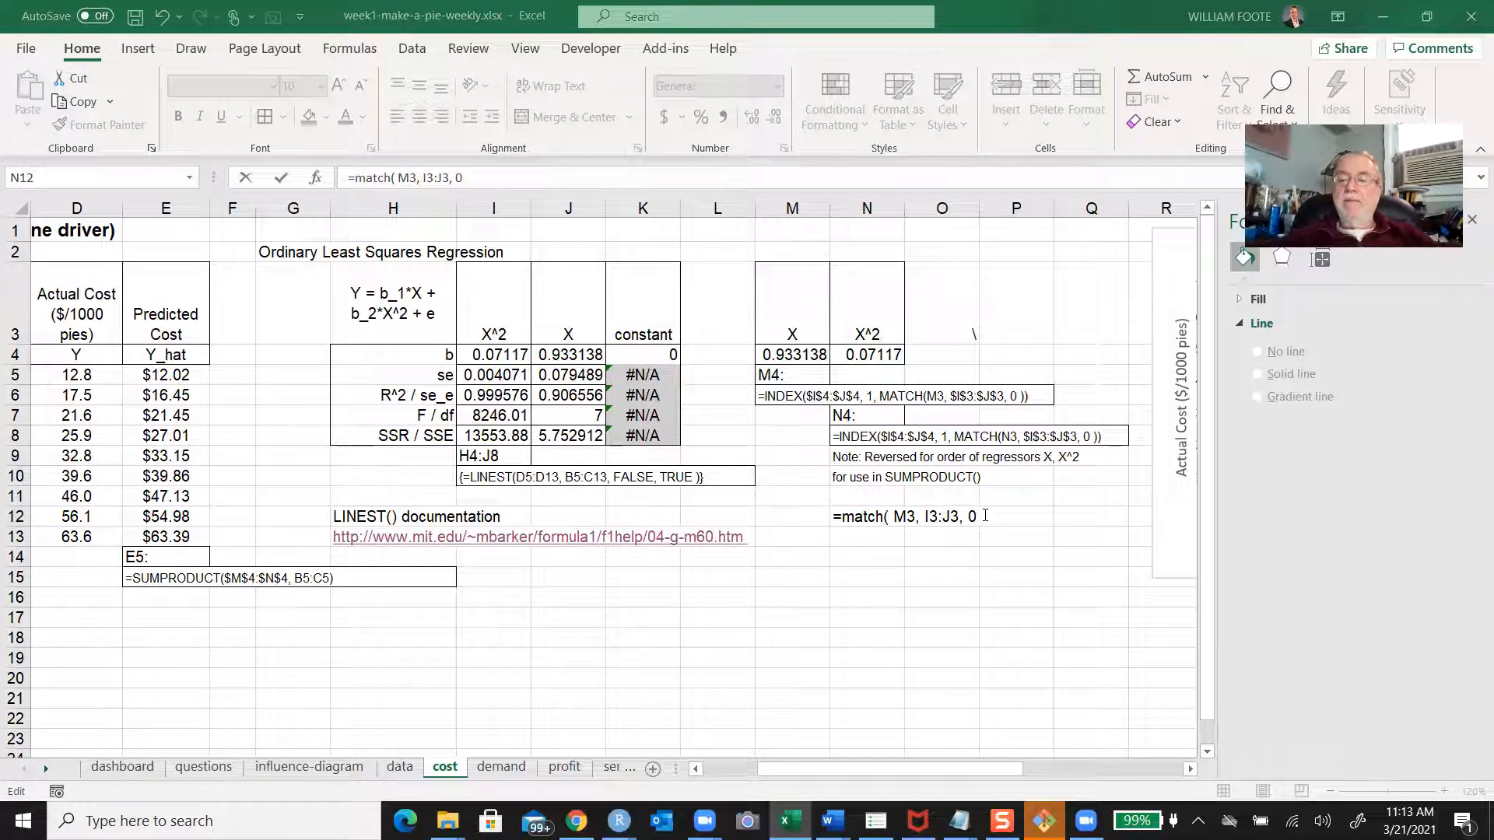
pyautogui.click(482, 172)
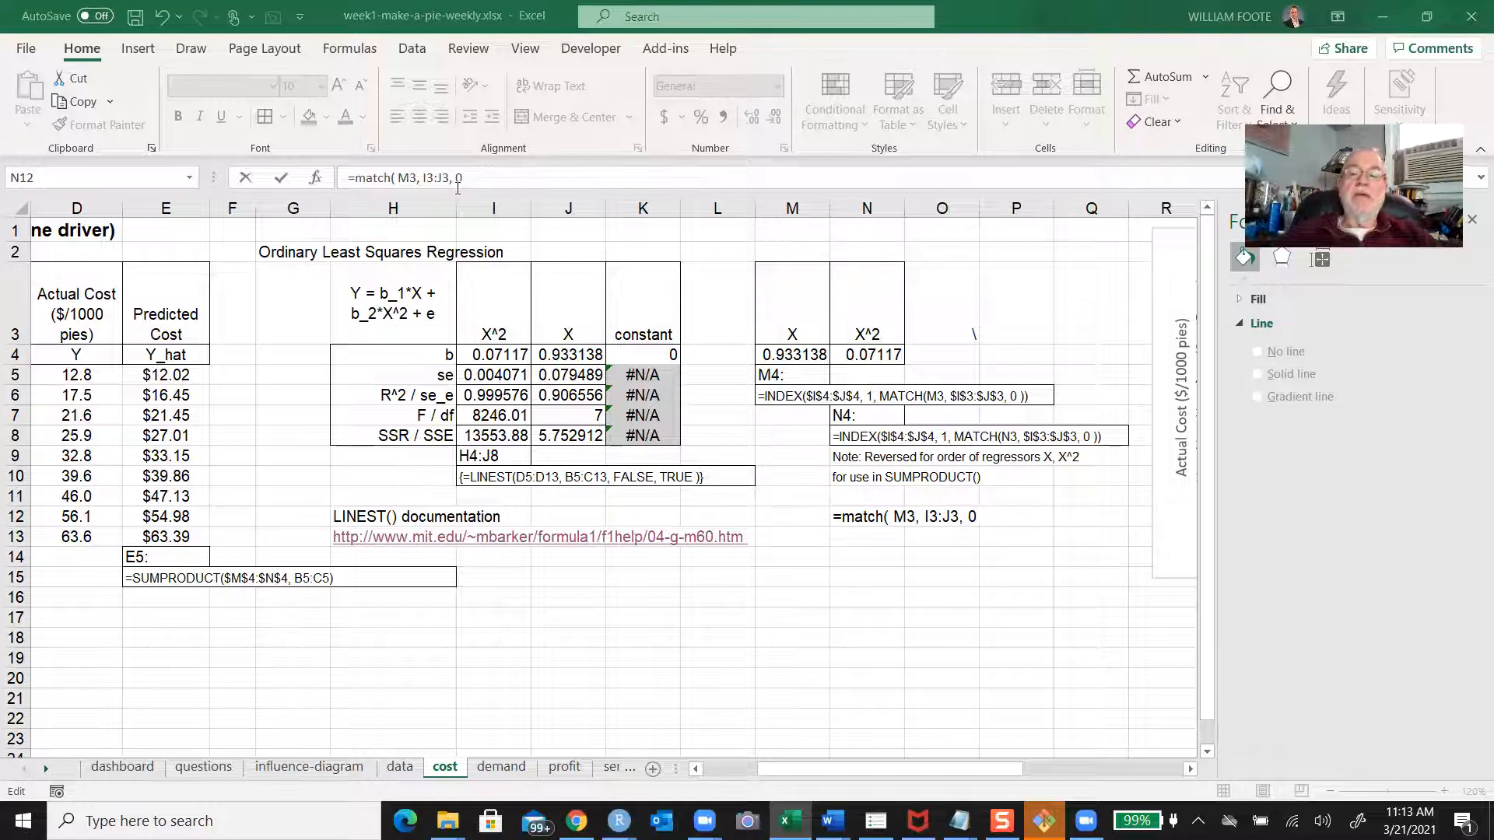
pyautogui.click(458, 188)
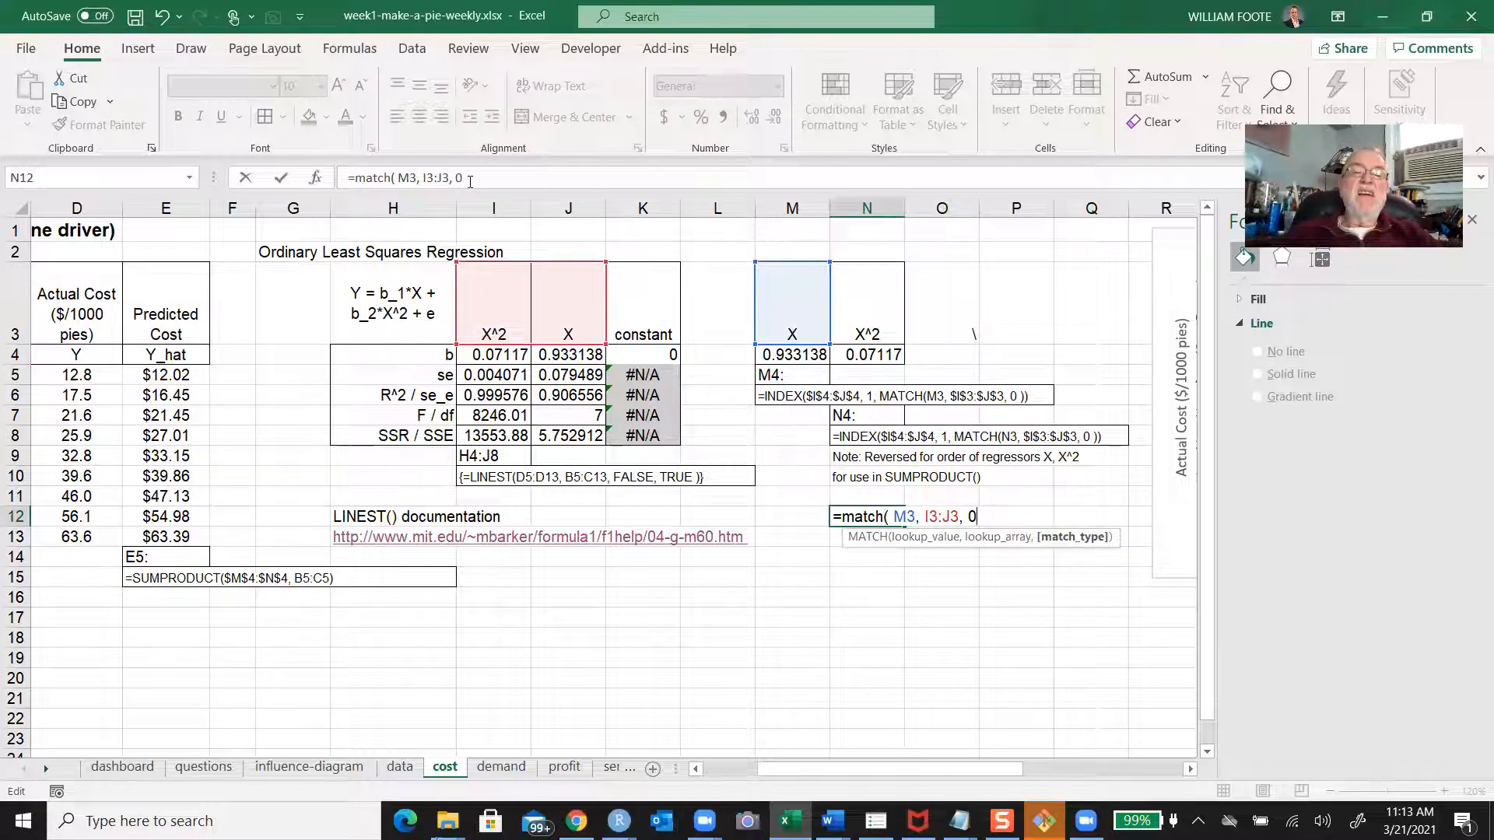
pyautogui.click(468, 179)
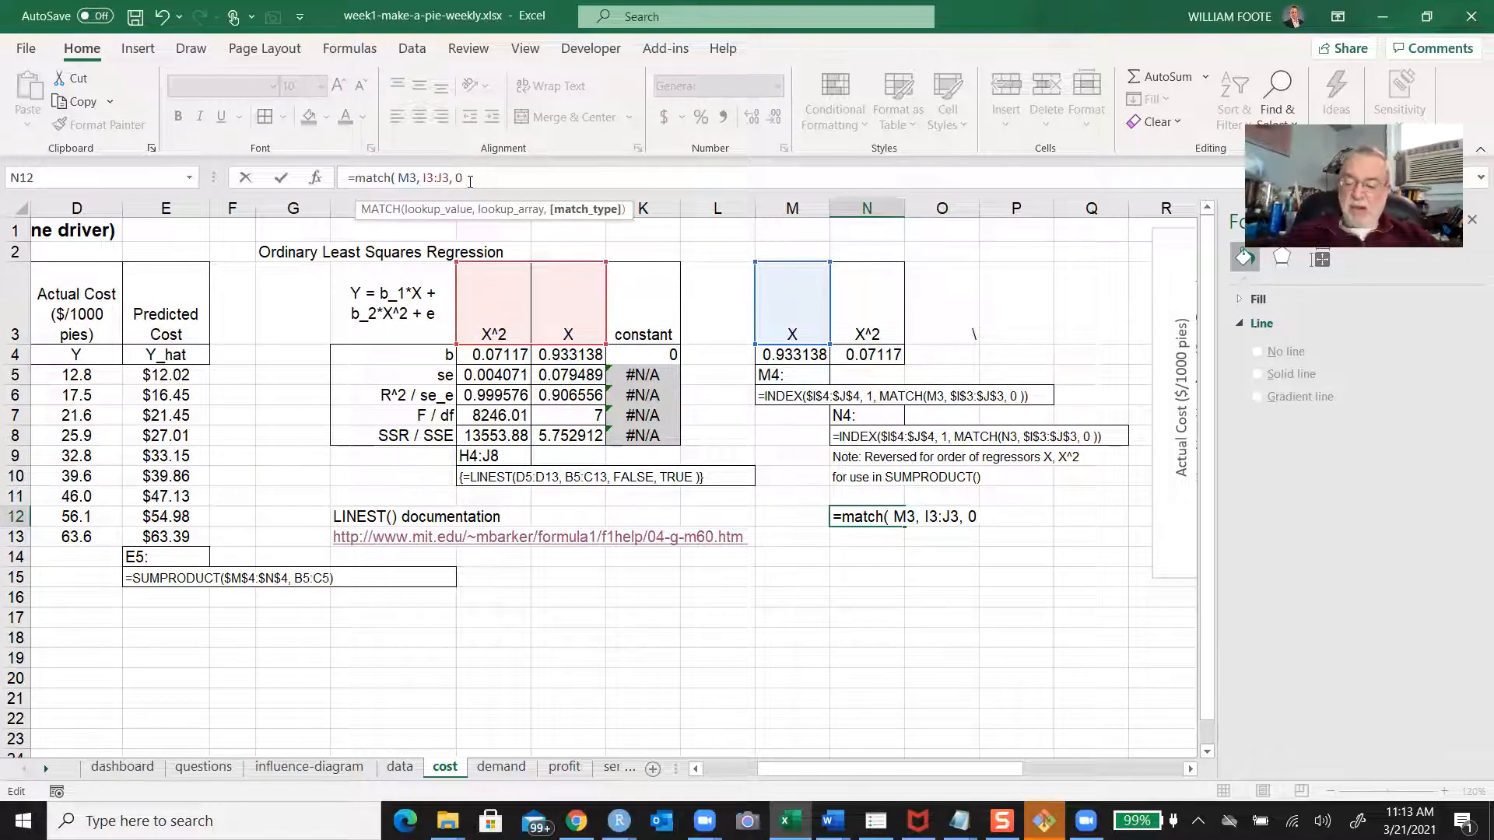
pyautogui.write(')')
pyautogui.press('Return')
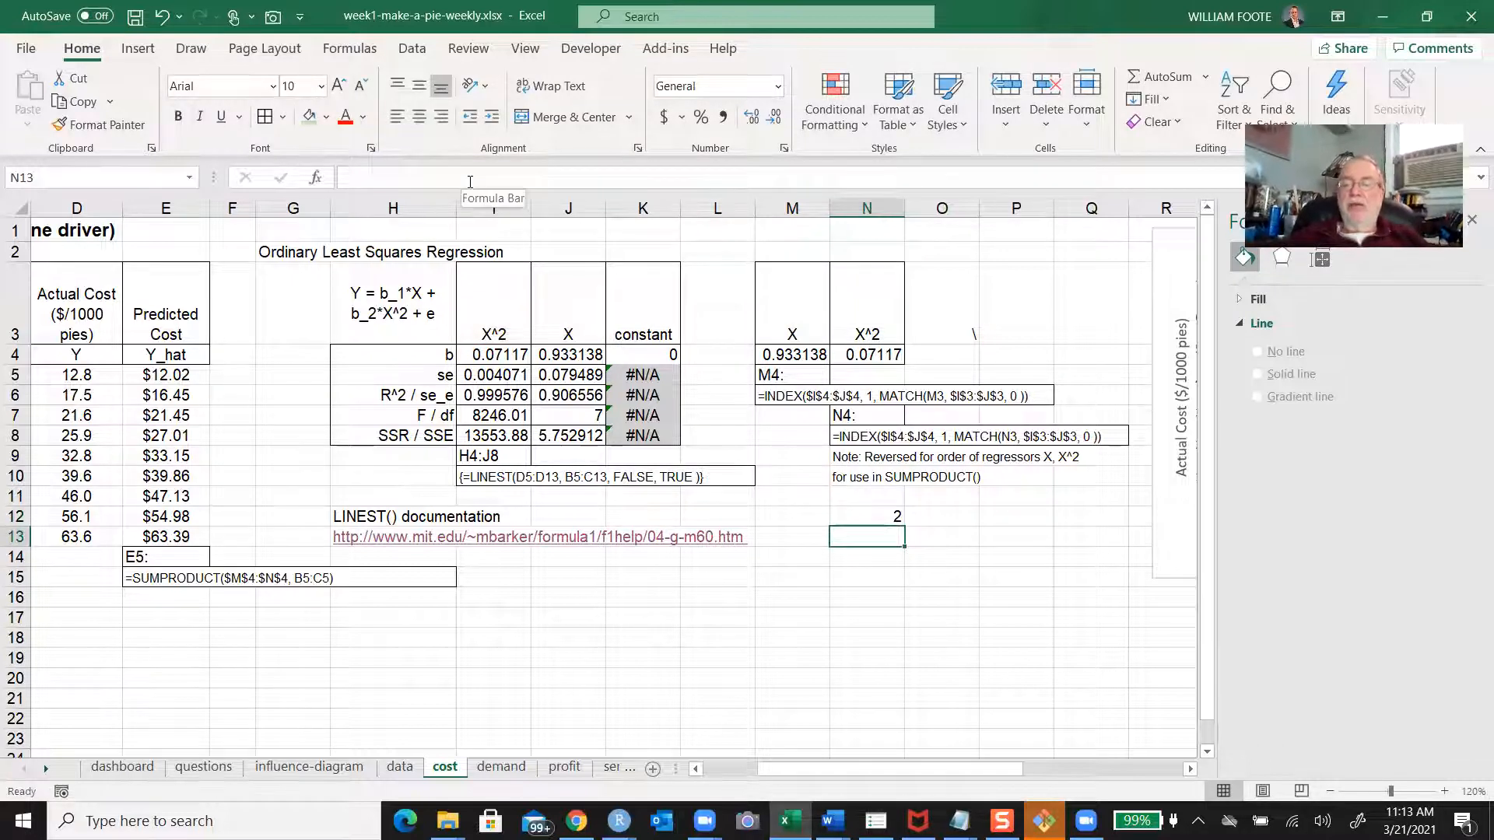
# Review the X^2 and X headings in I3:J3, then the MATCH formula in N12
pyautogui.click(500, 298)
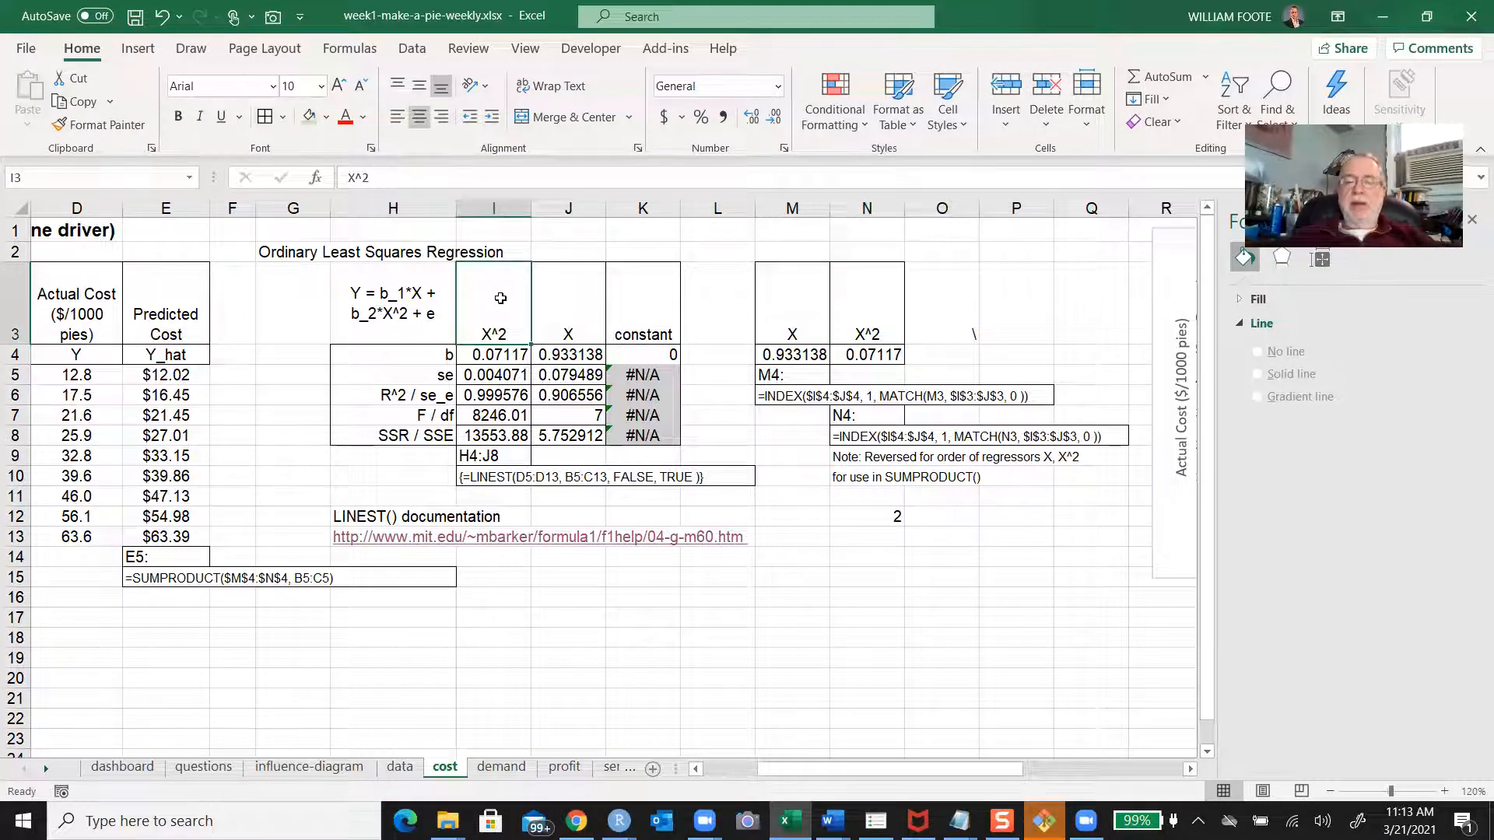
pyautogui.press('Right')
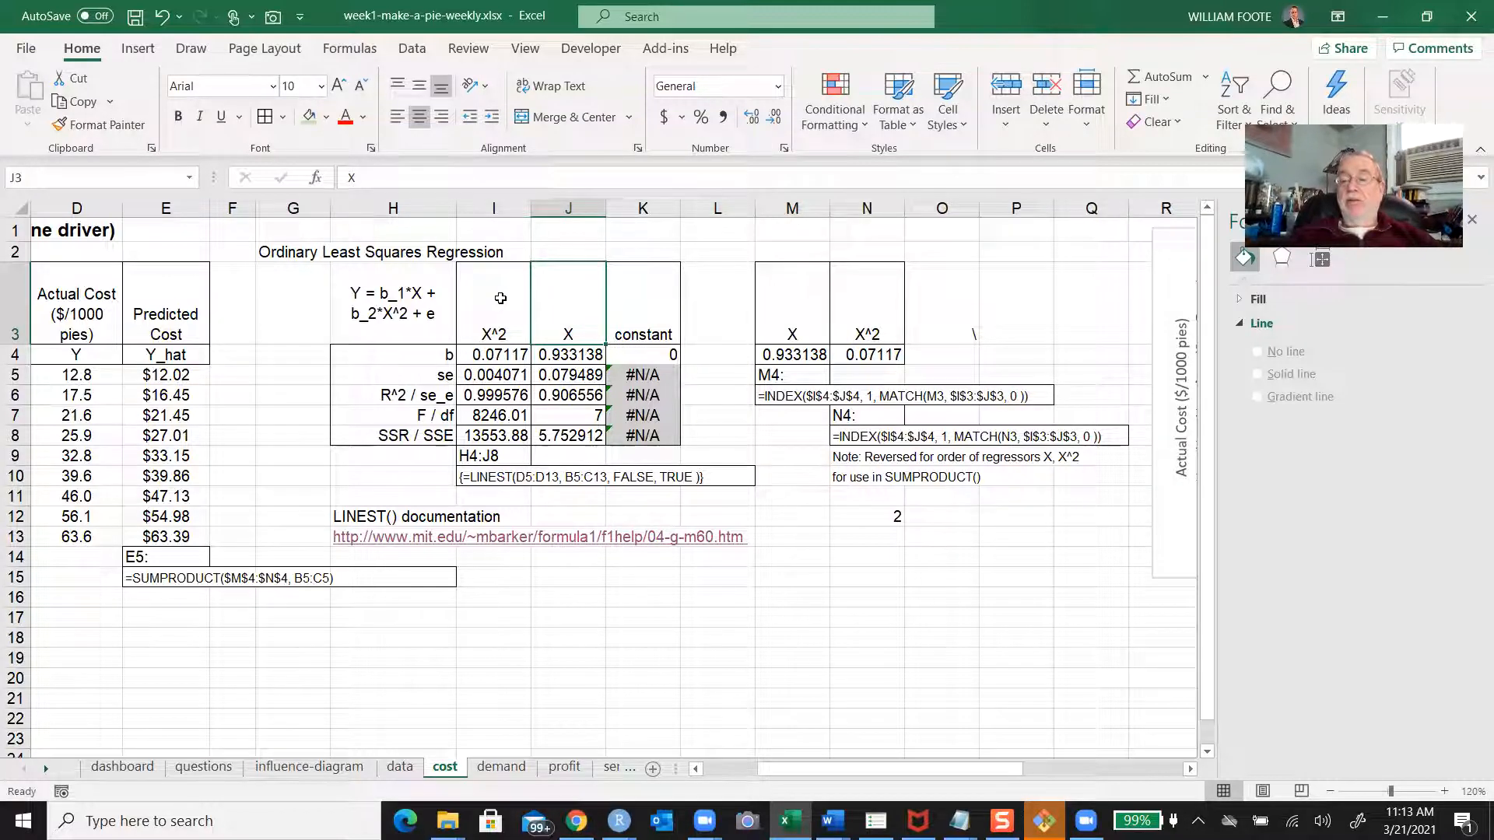
pyautogui.press('Down')
pyautogui.press('Down')
pyautogui.press('Down')
pyautogui.press('Down')
pyautogui.press('Down')
pyautogui.press('Down')
pyautogui.press('Down')
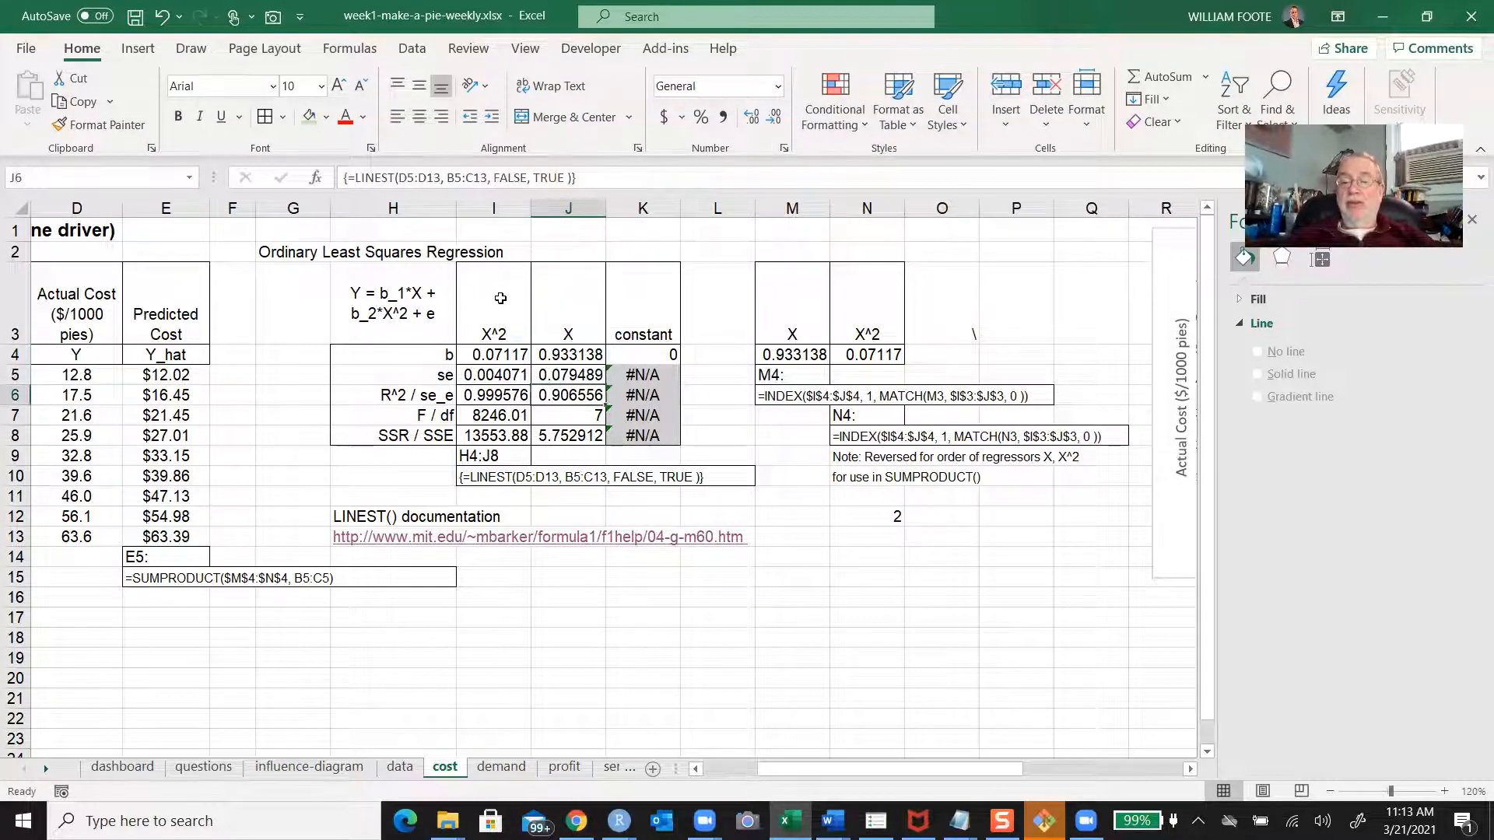
pyautogui.press('Down')
pyautogui.press('Down')
pyautogui.press('Right')
pyautogui.press('Right')
pyautogui.press('Right')
pyautogui.press('Right')
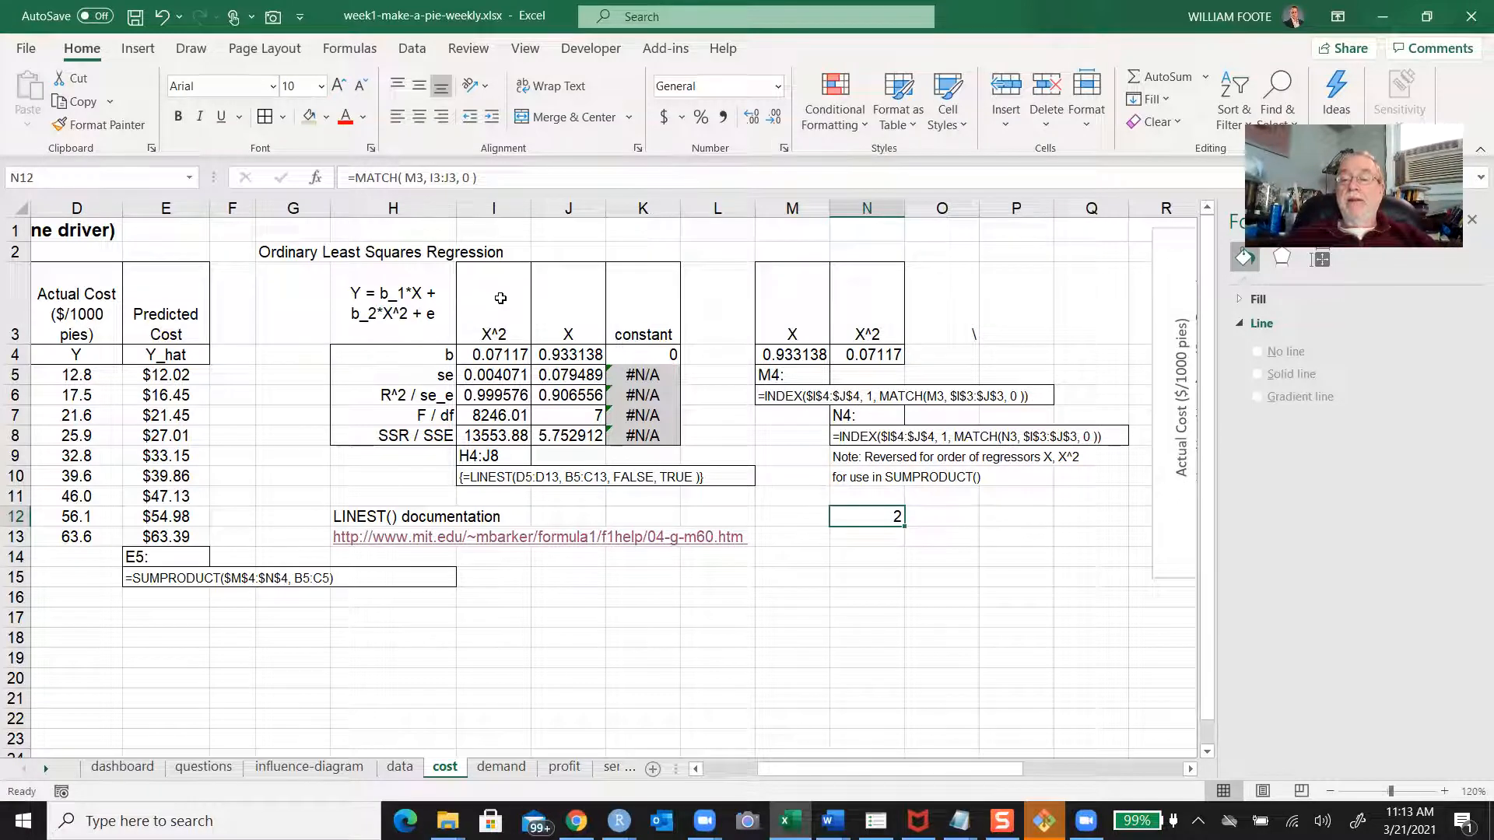
# Insert an opening INDEX function ahead of MATCH in the N12 formula, leaving room for its first arguments
pyautogui.click(352, 178)
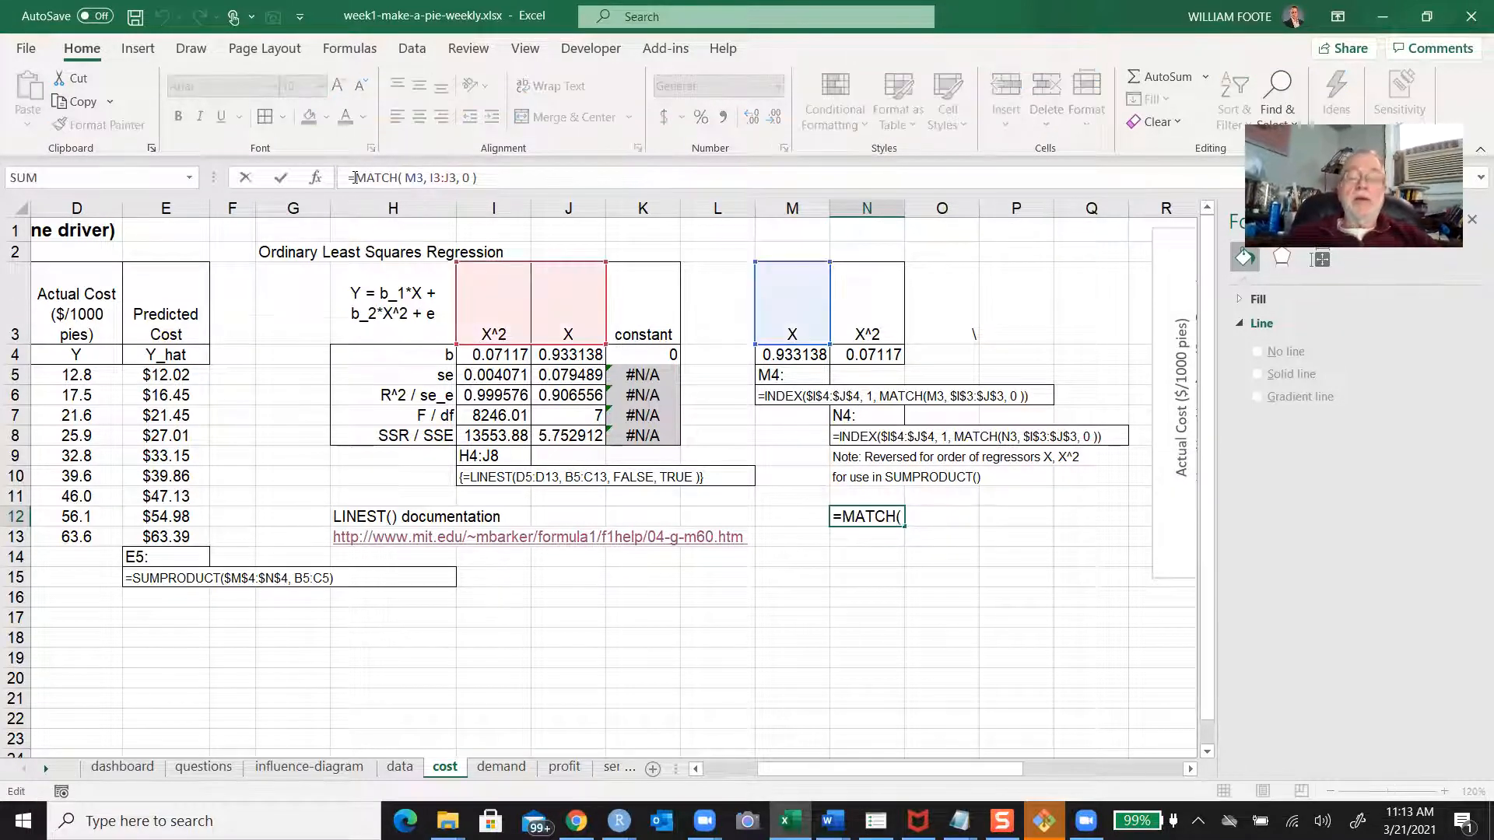
pyautogui.write('index')
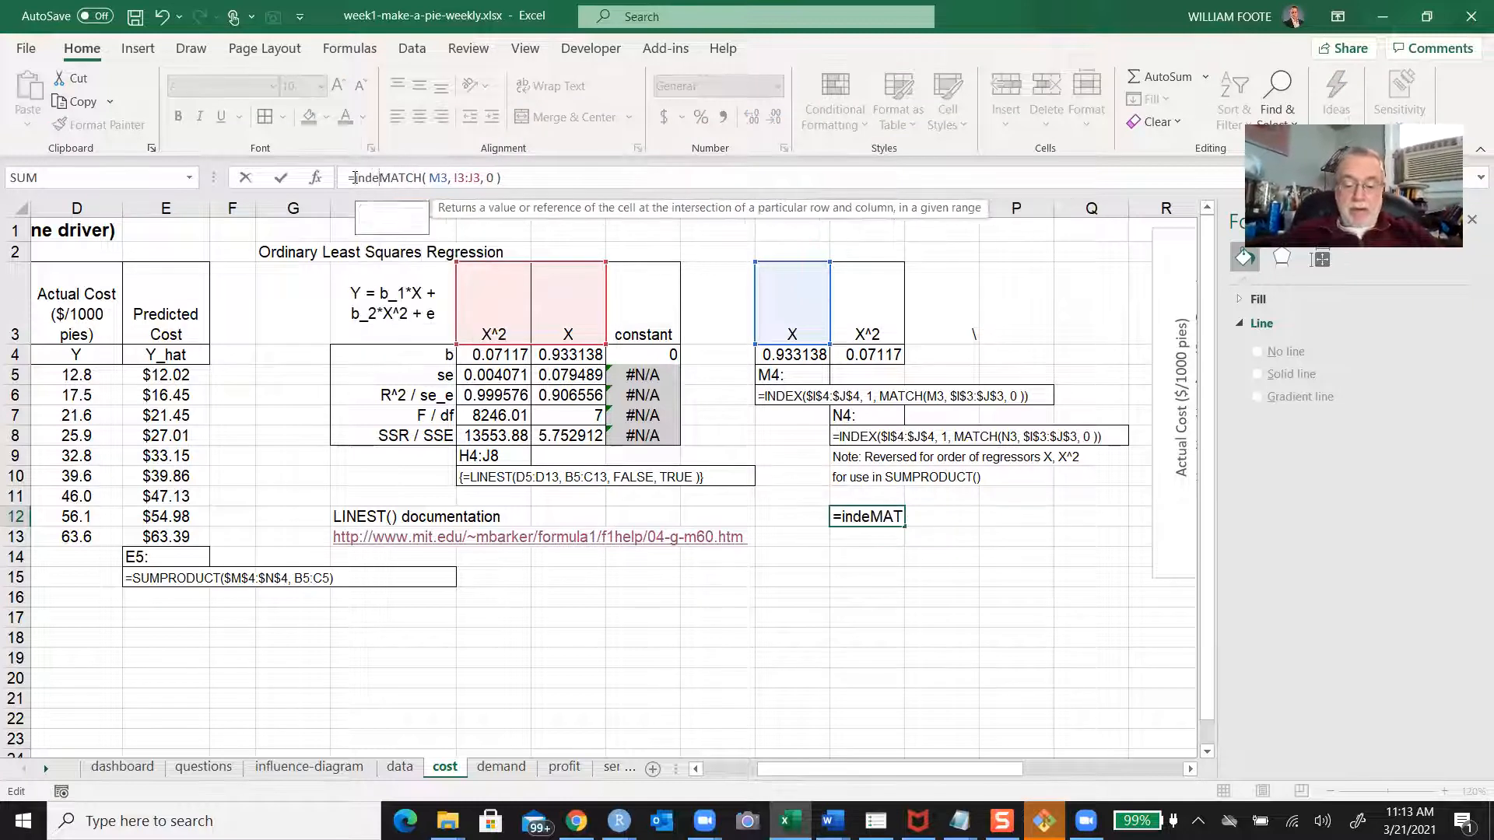
pyautogui.write('(')
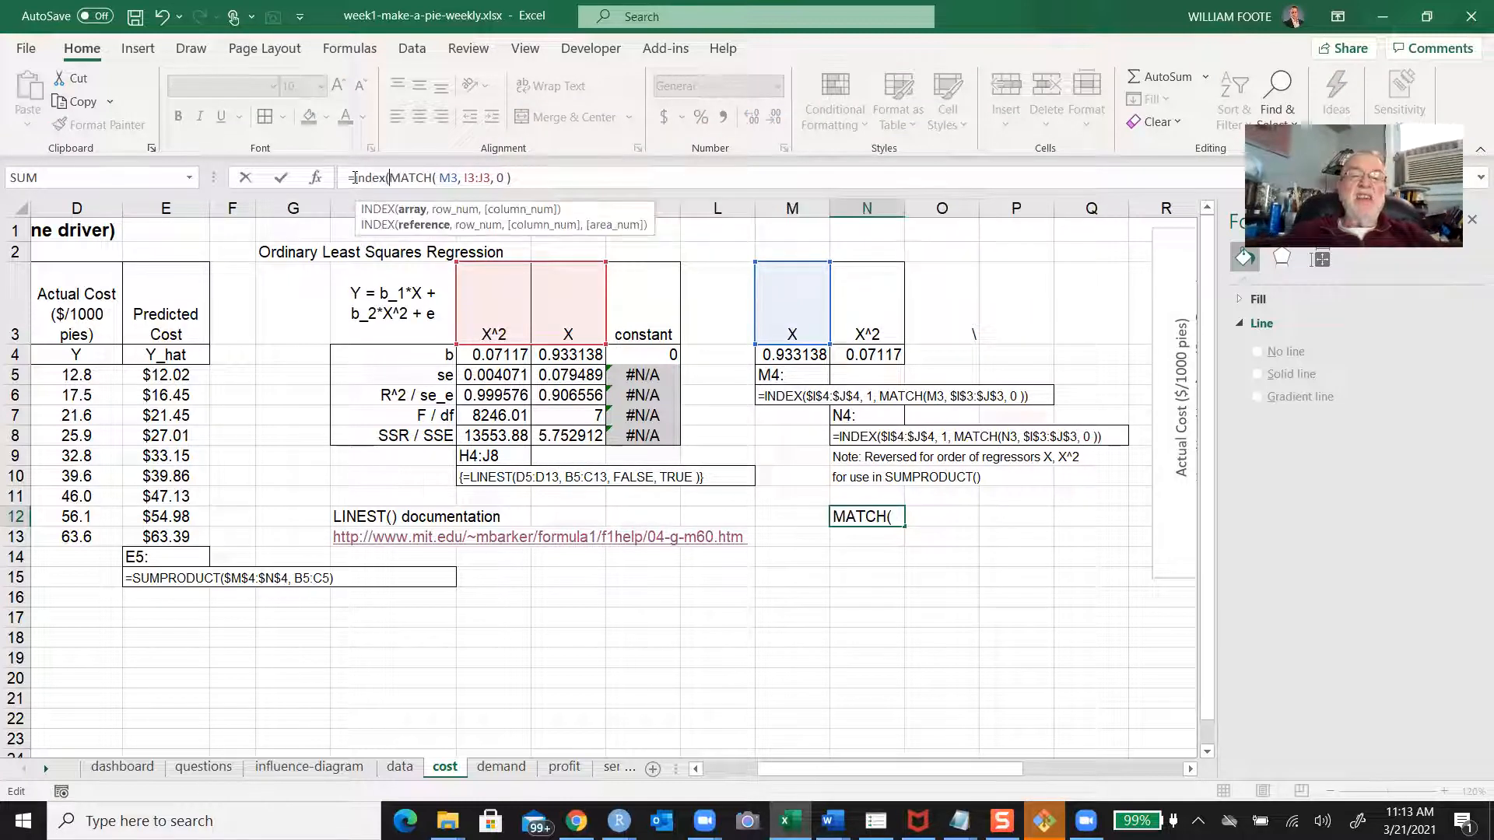
pyautogui.press('Left')
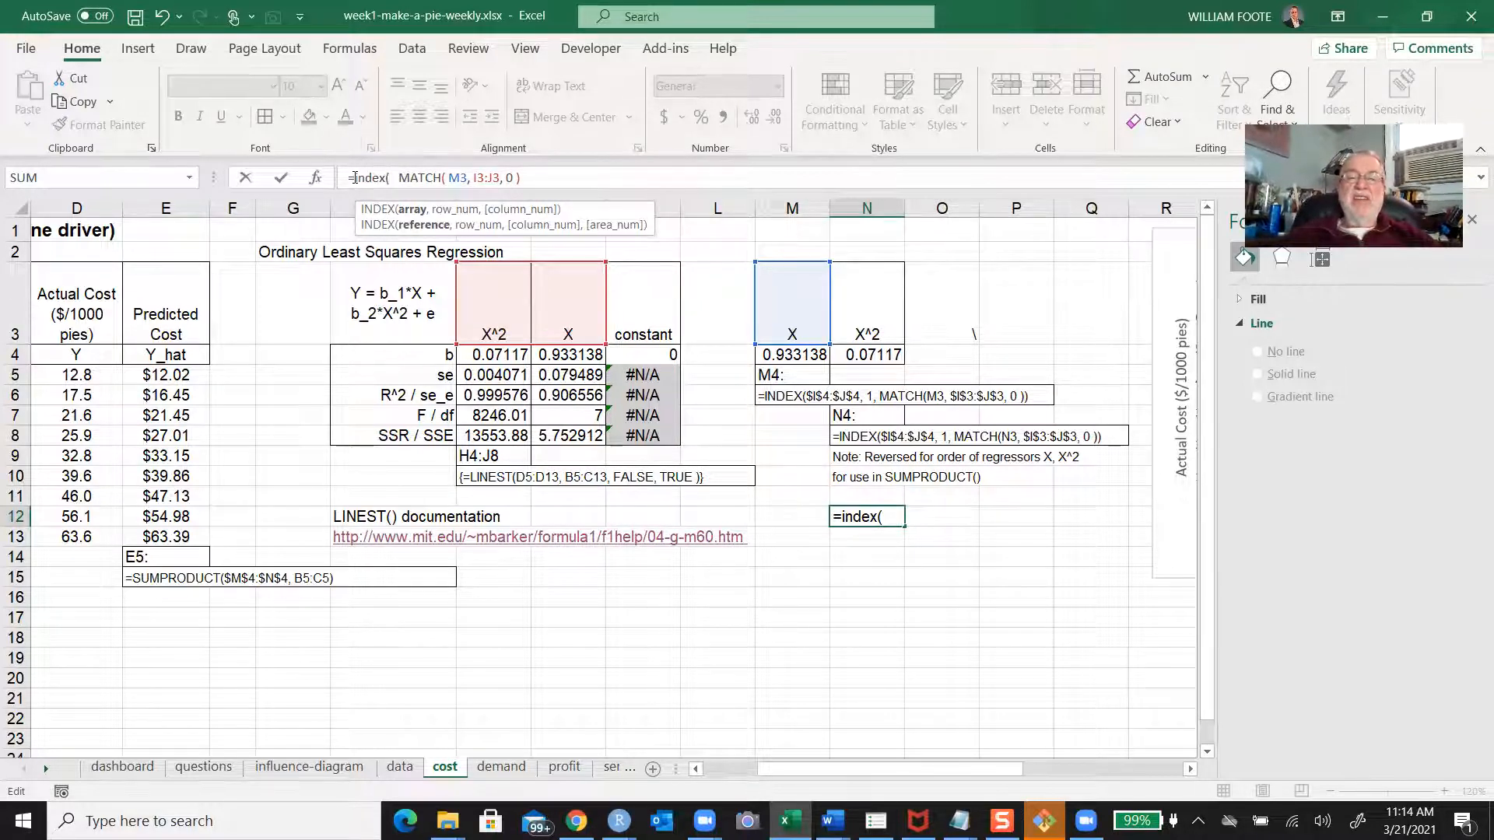
pyautogui.press('Left')
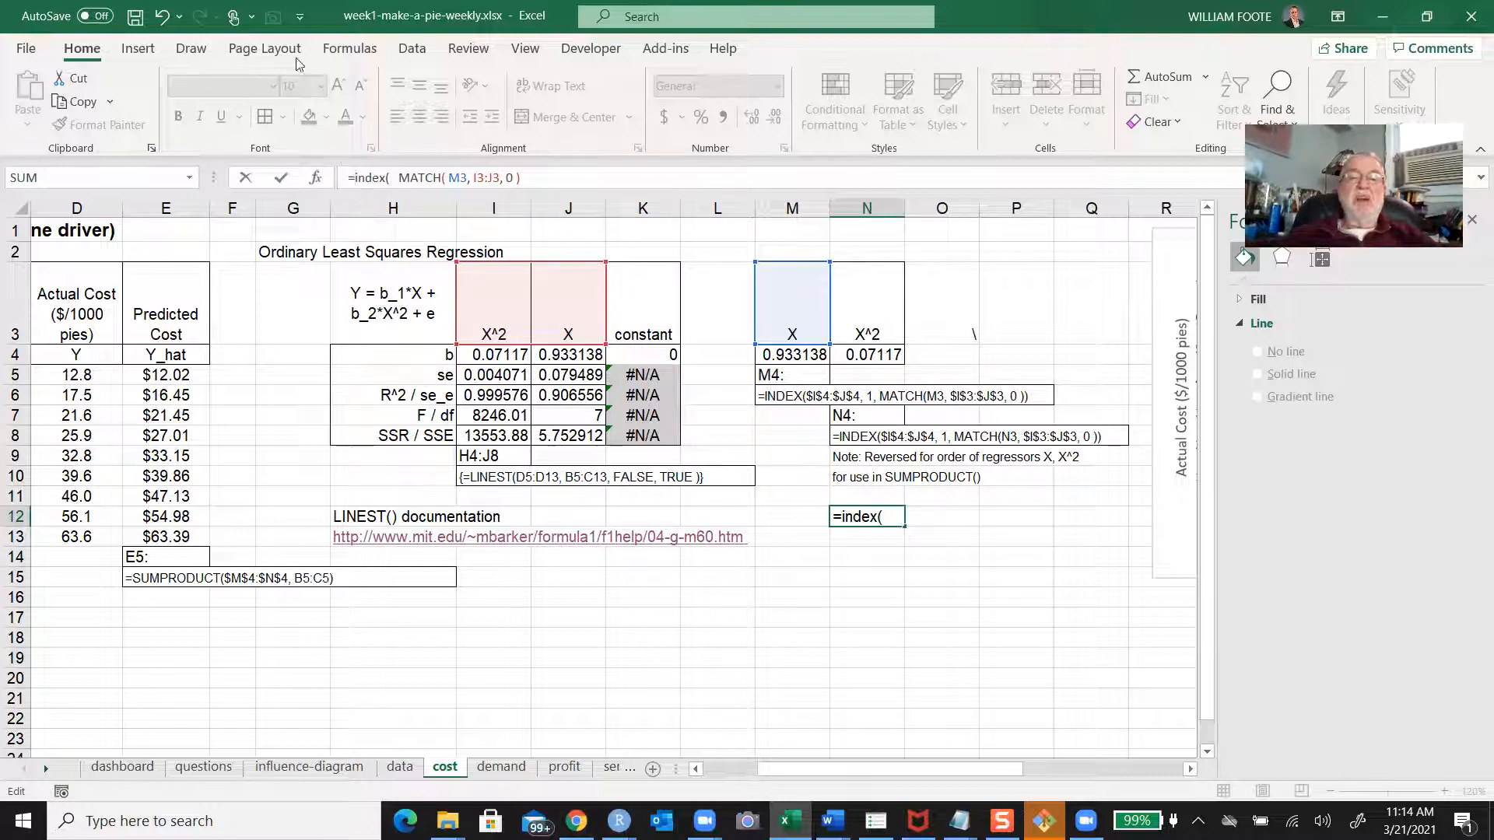
pyautogui.click(394, 178)
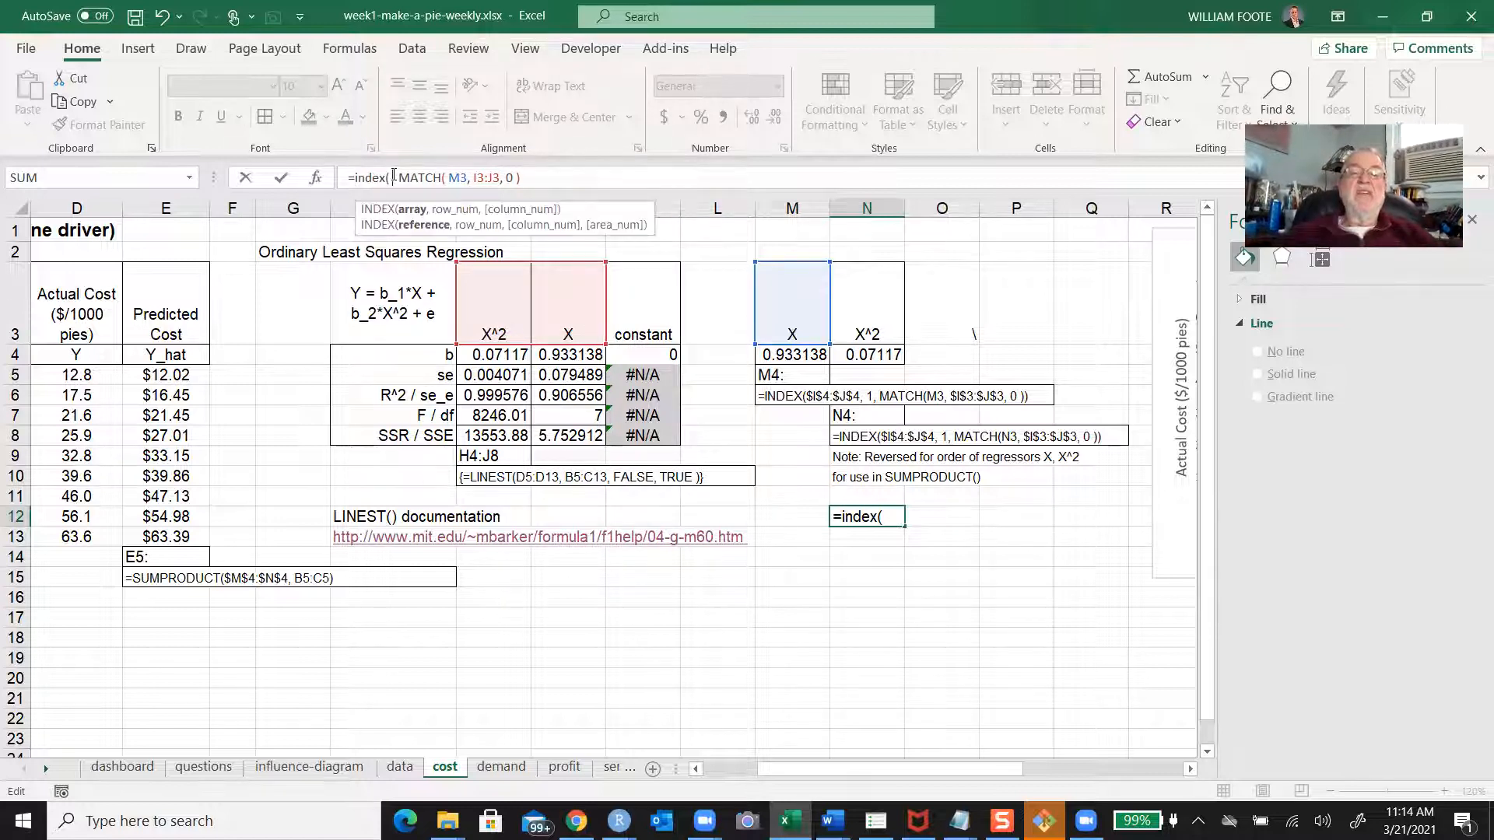
pyautogui.click(504, 355)
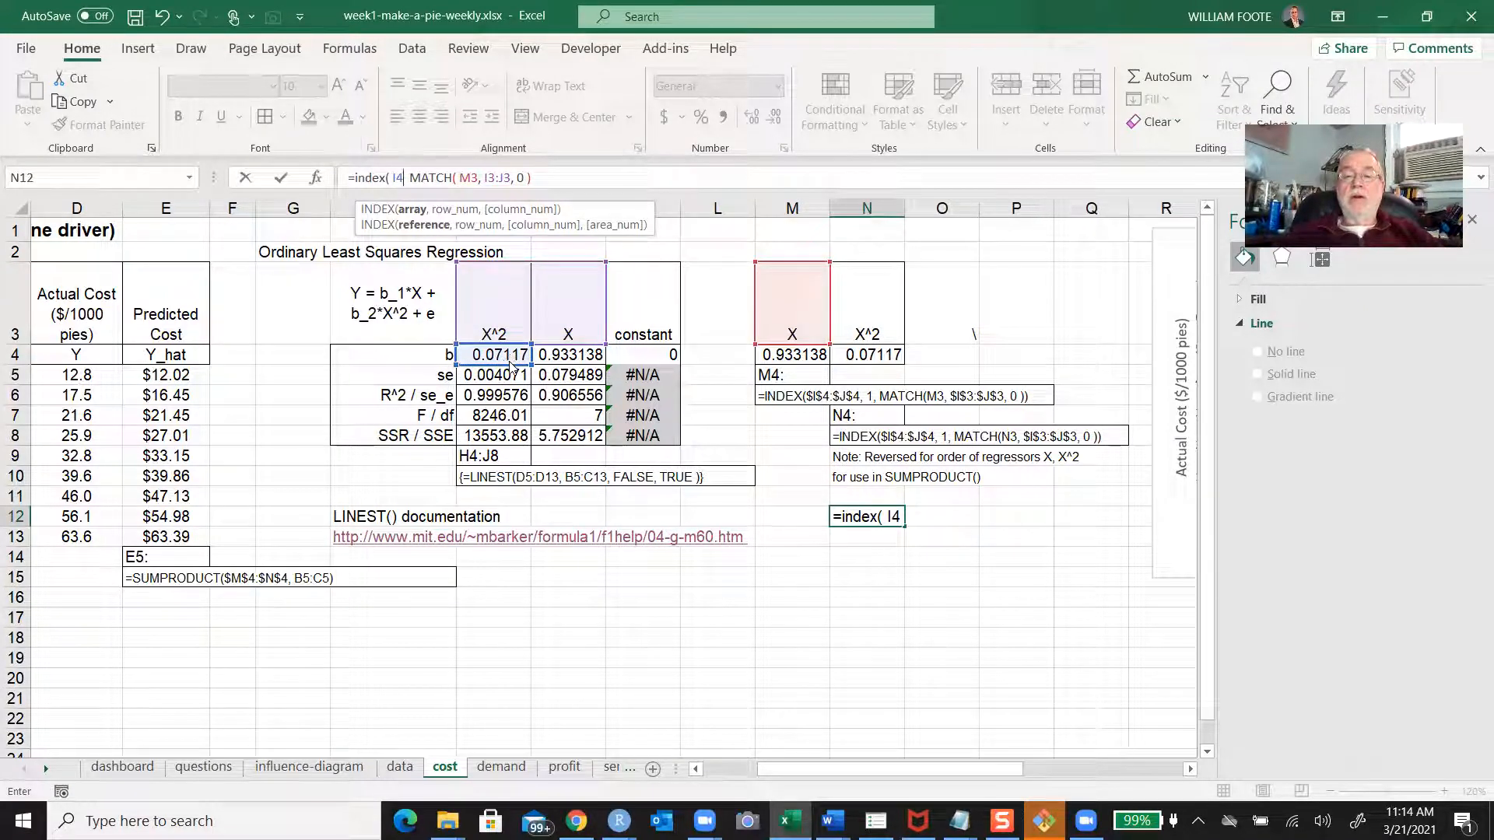
pyautogui.moveTo(514, 365)
pyautogui.mouseDown()
pyautogui.moveTo(557, 364)
pyautogui.moveTo(508, 374)
pyautogui.moveTo(503, 358)
pyautogui.mouseUp()
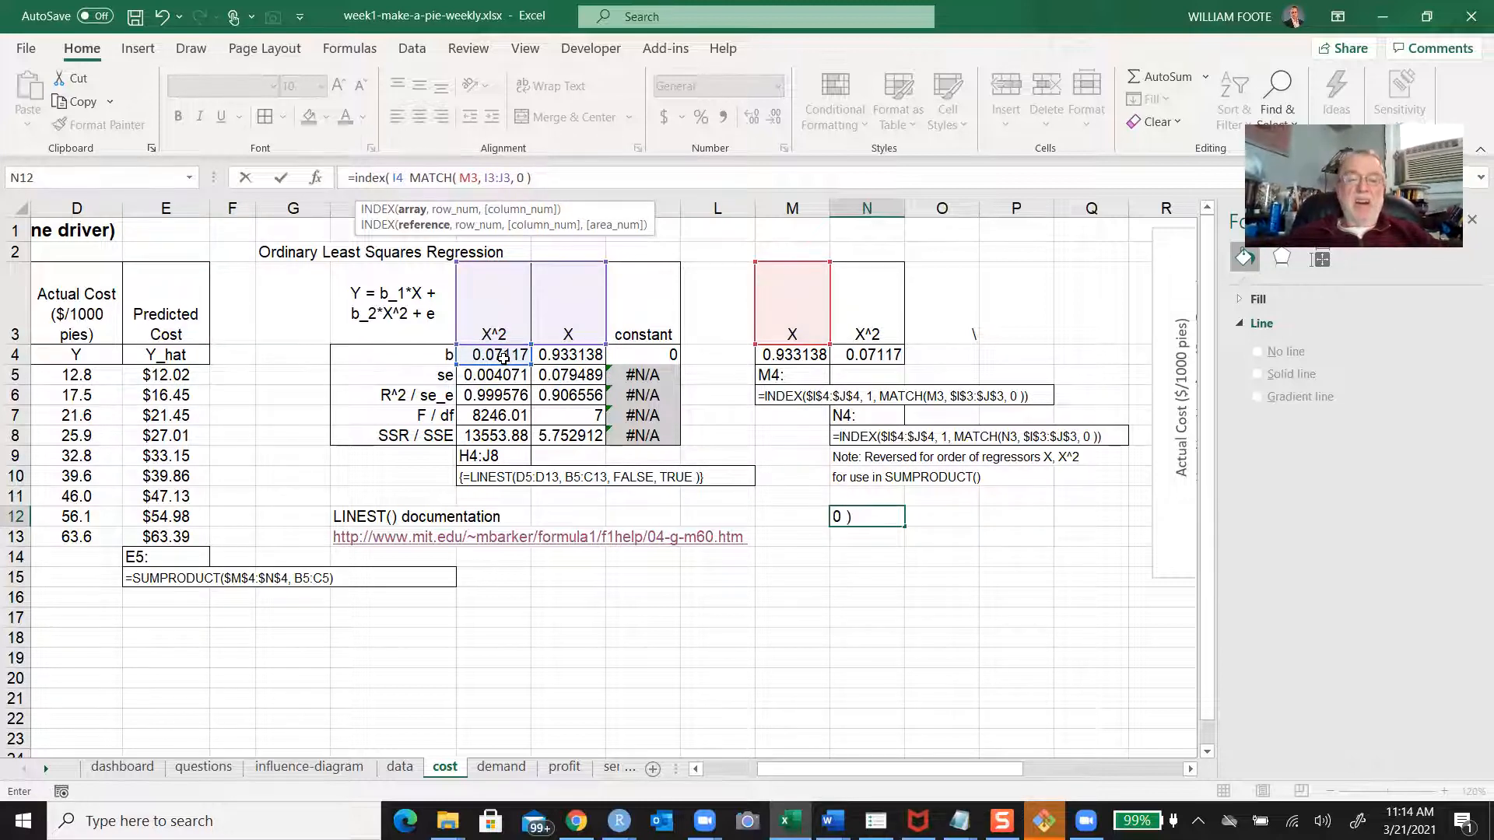
pyautogui.press('Return')
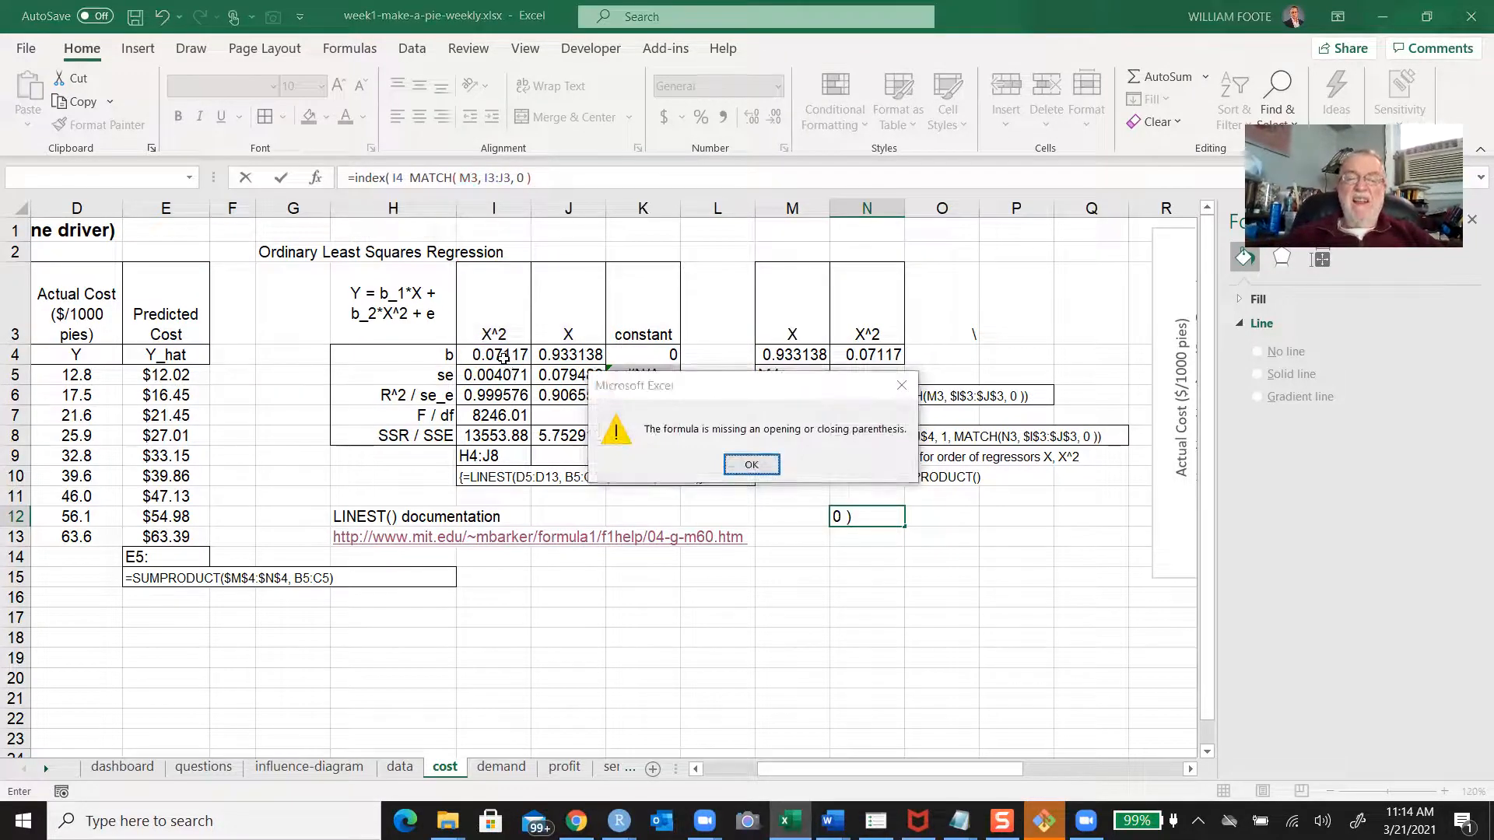
pyautogui.press('Return')
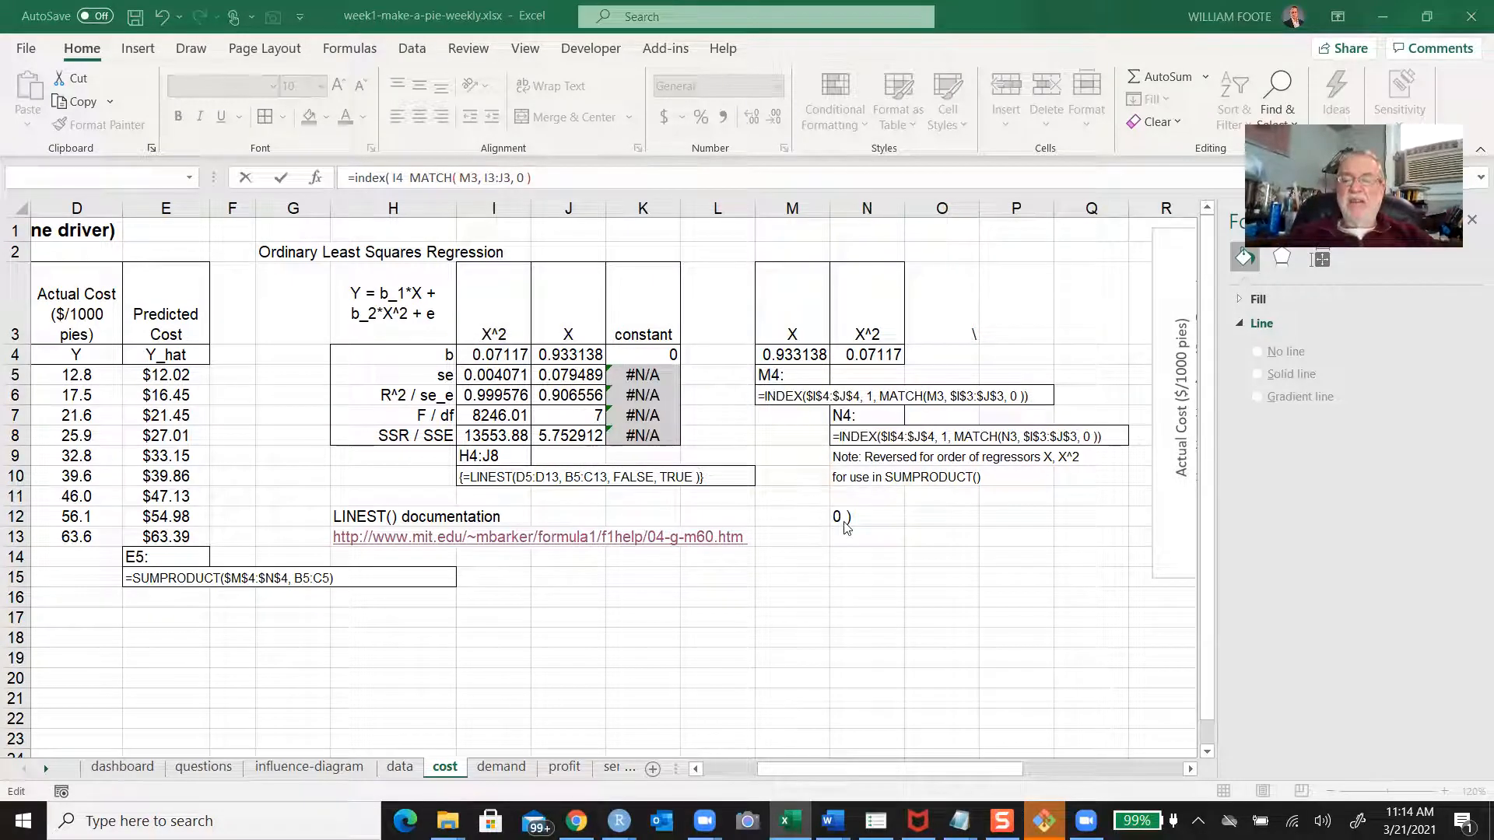
pyautogui.click(404, 178)
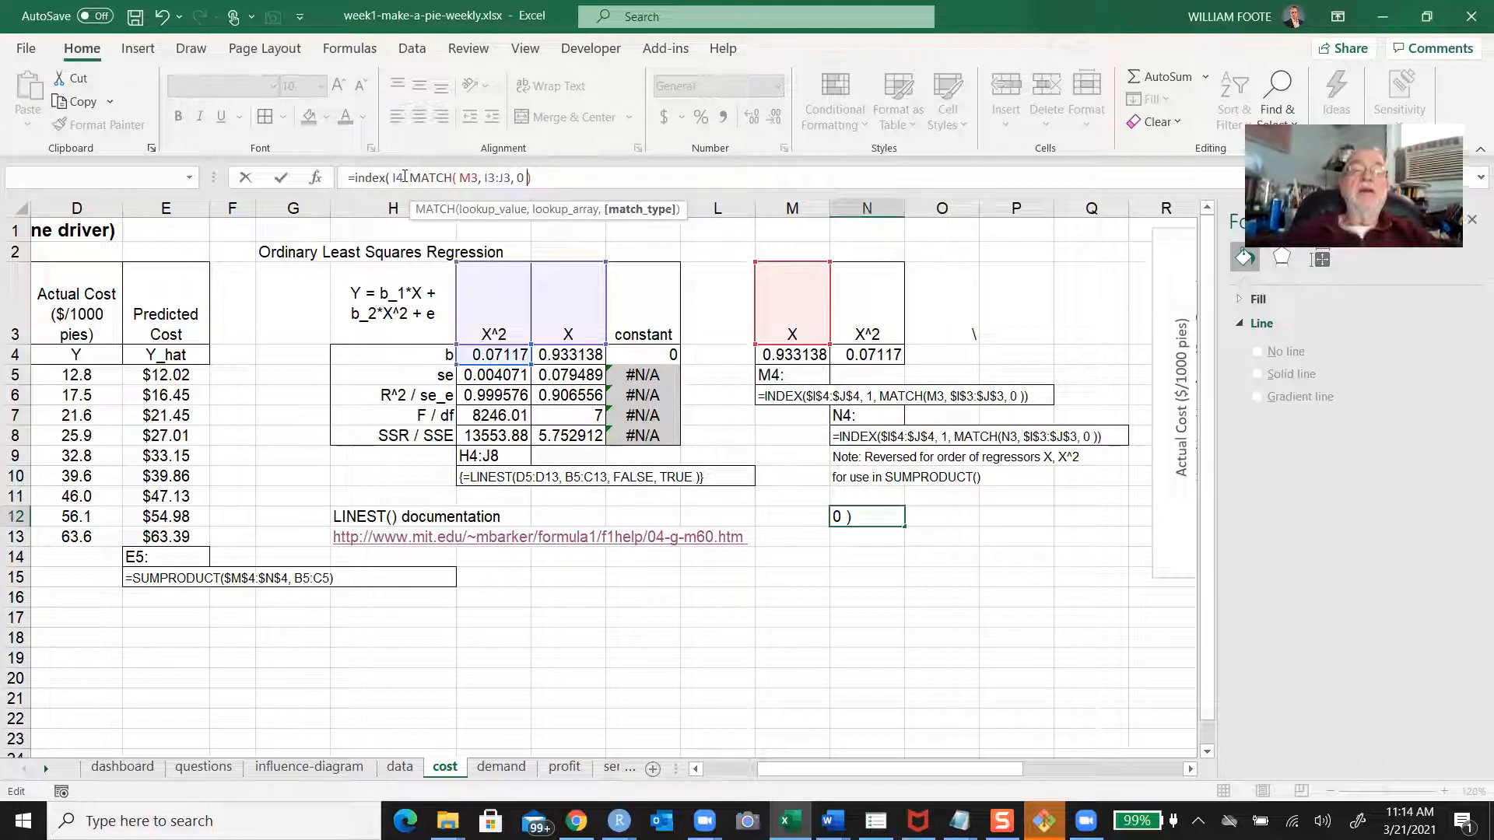
pyautogui.click(405, 178)
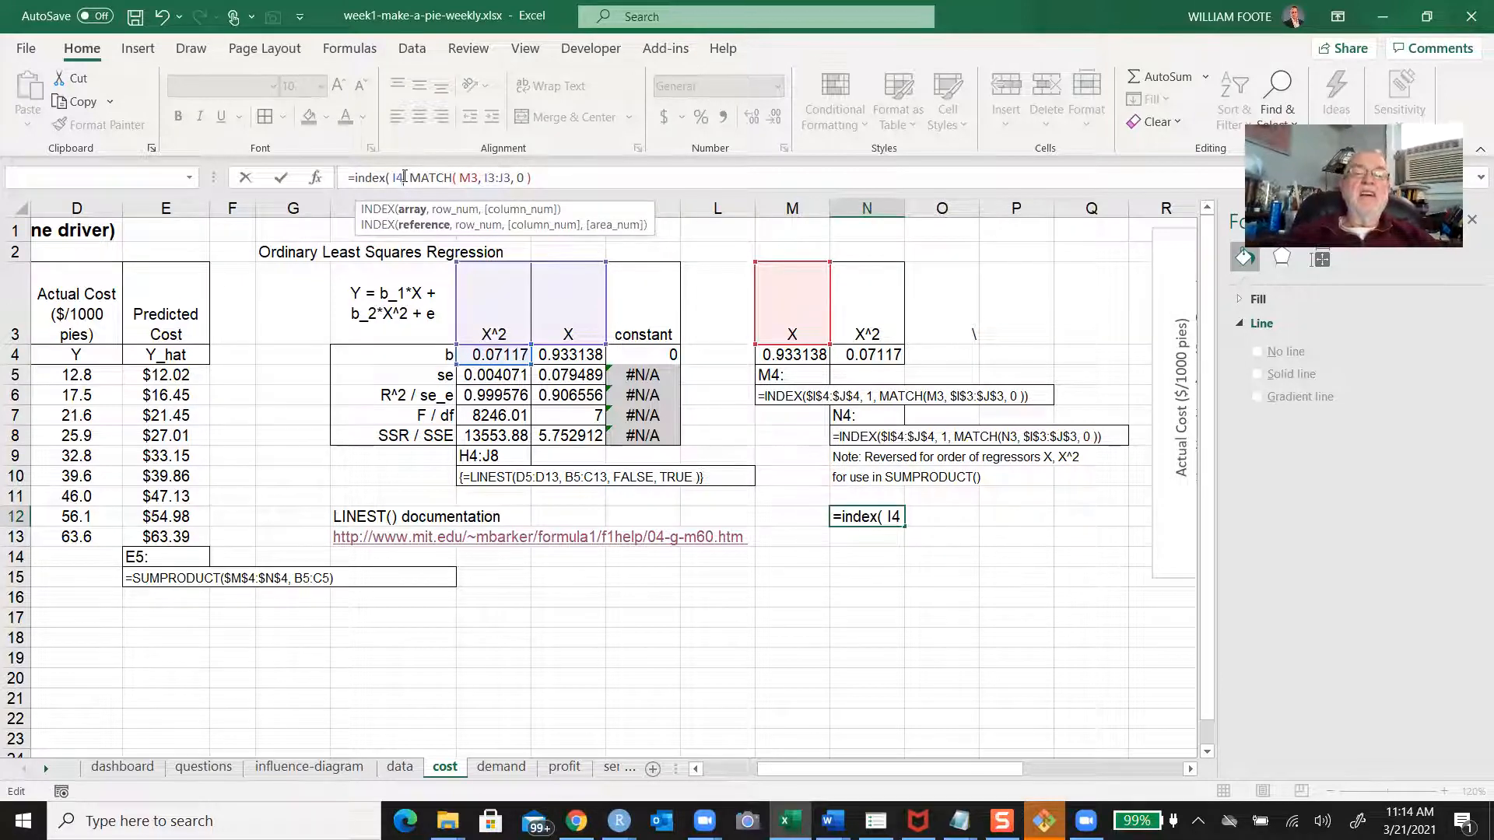
pyautogui.press('BackSpace')
pyautogui.press('BackSpace')
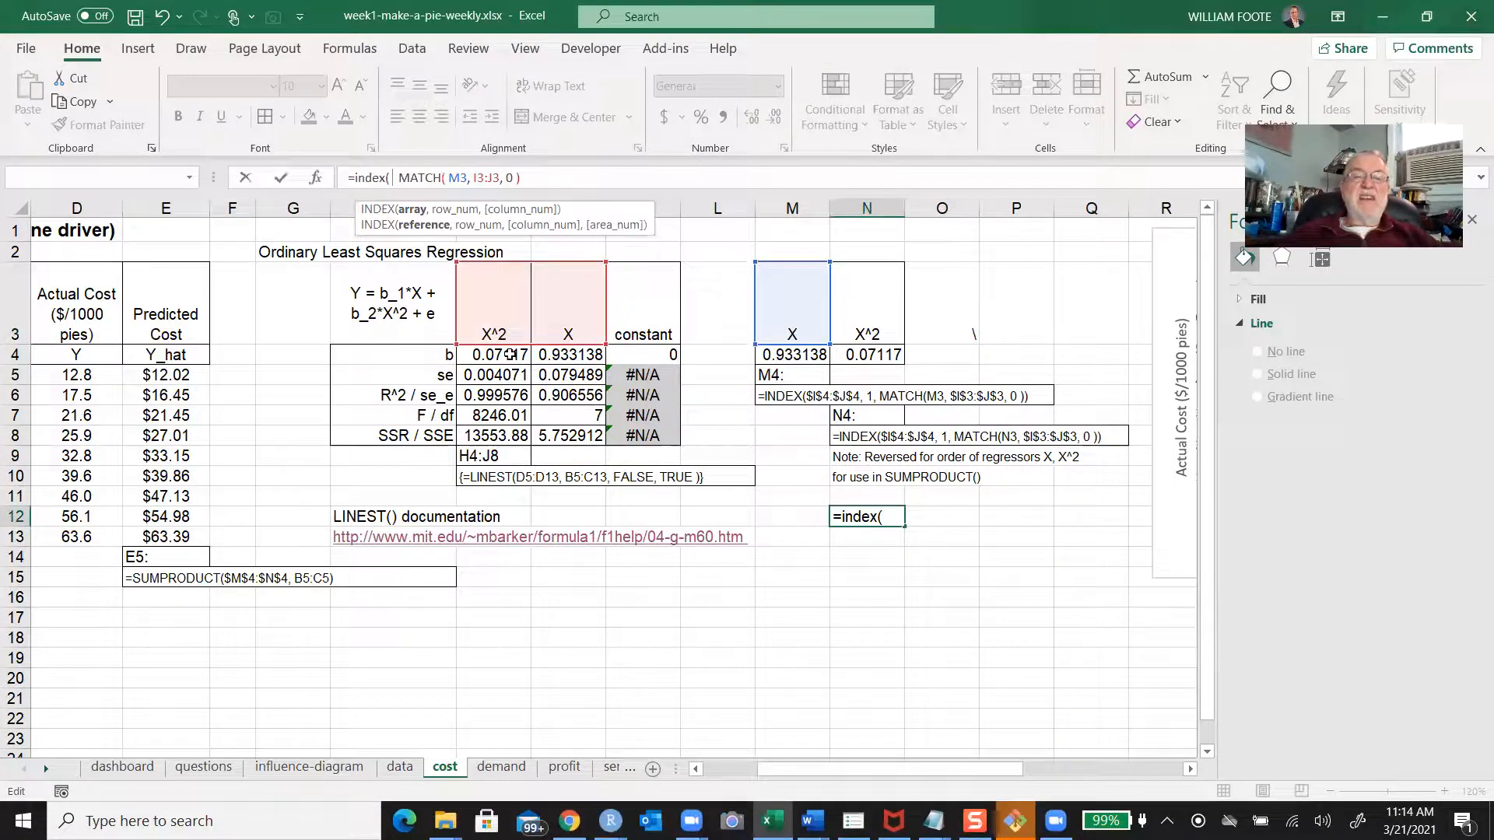
# Supply I4:J4 as the array and 1 as the row number of INDEX, ahead of MATCH in the N12 formula
pyautogui.moveTo(510, 355); pyautogui.dragTo(595, 358)
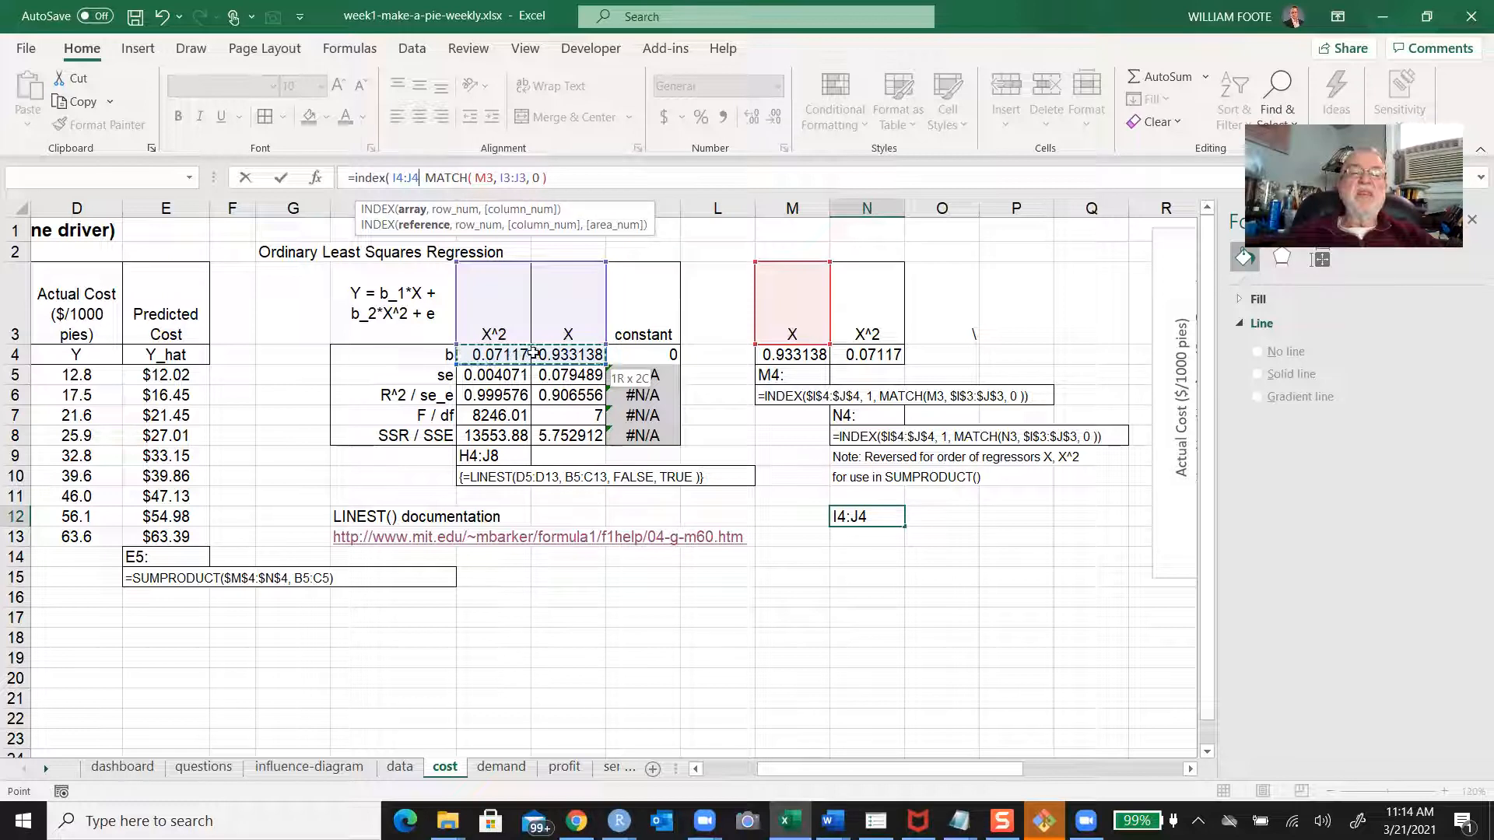
pyautogui.write(',')
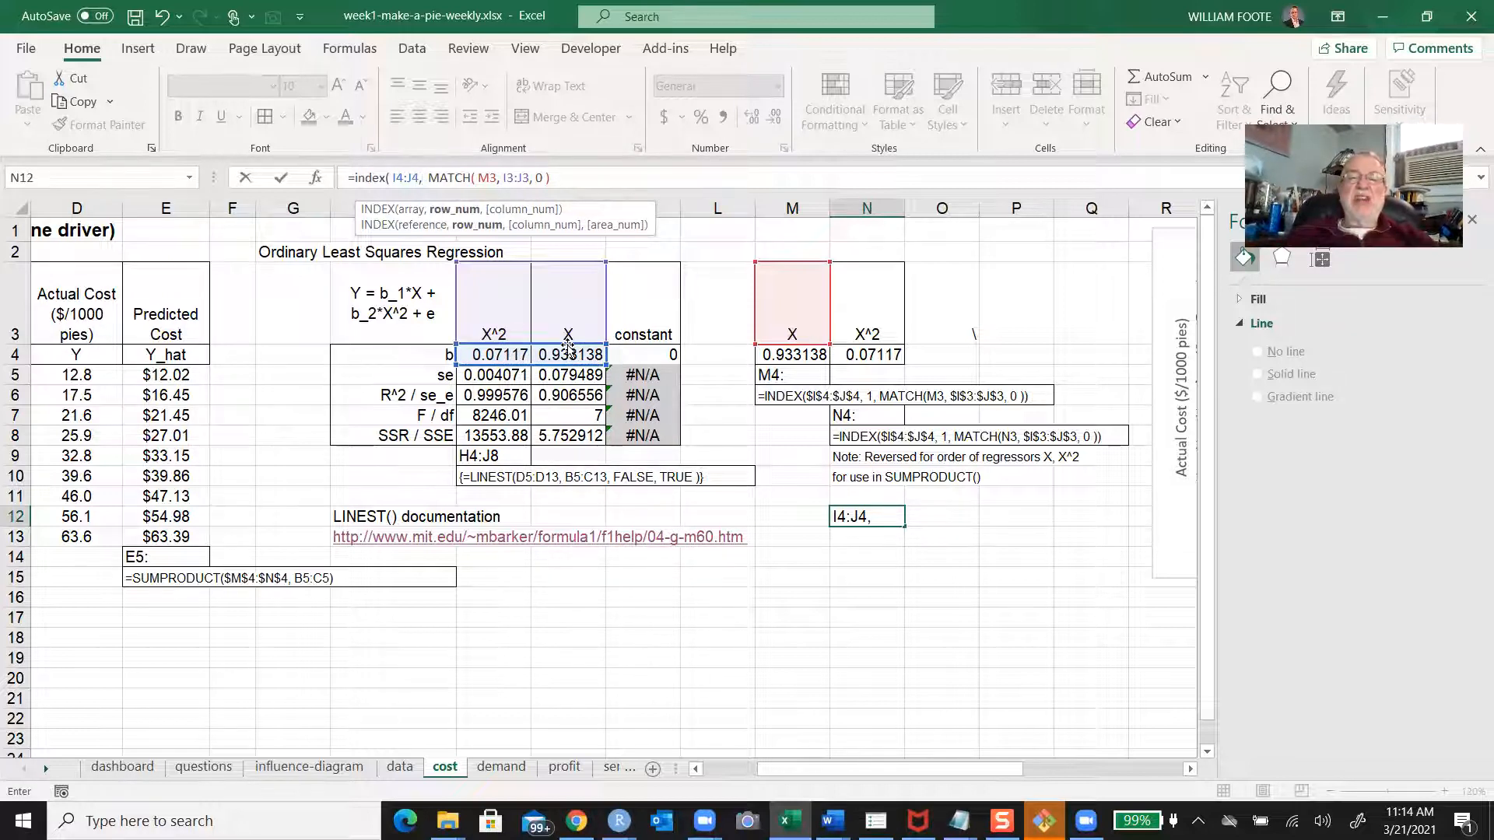
pyautogui.write(' 1')
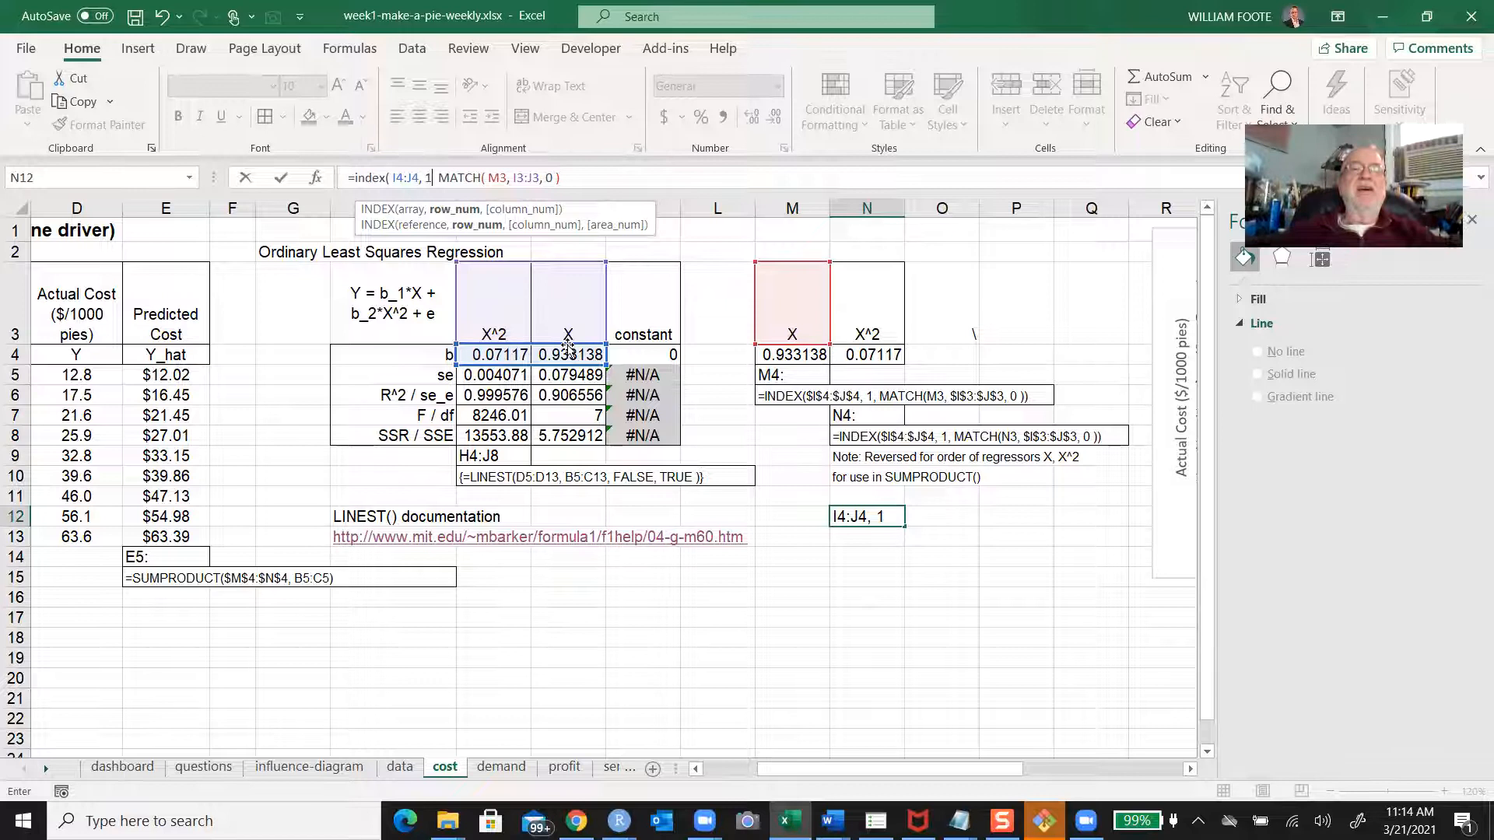
pyautogui.write(',')
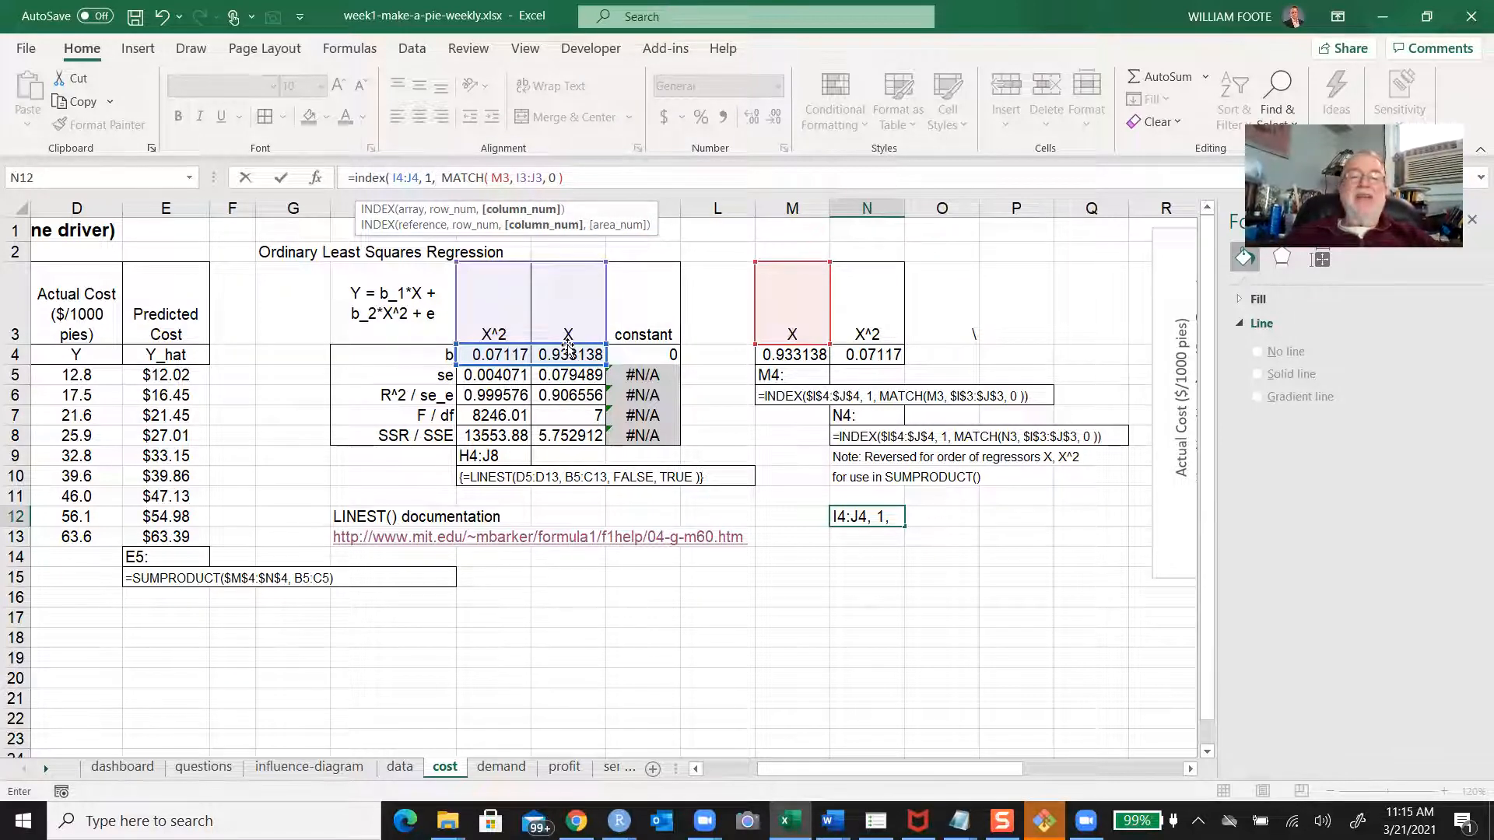
pyautogui.press('Right')
pyautogui.hotkey('ctrl', 'Up')
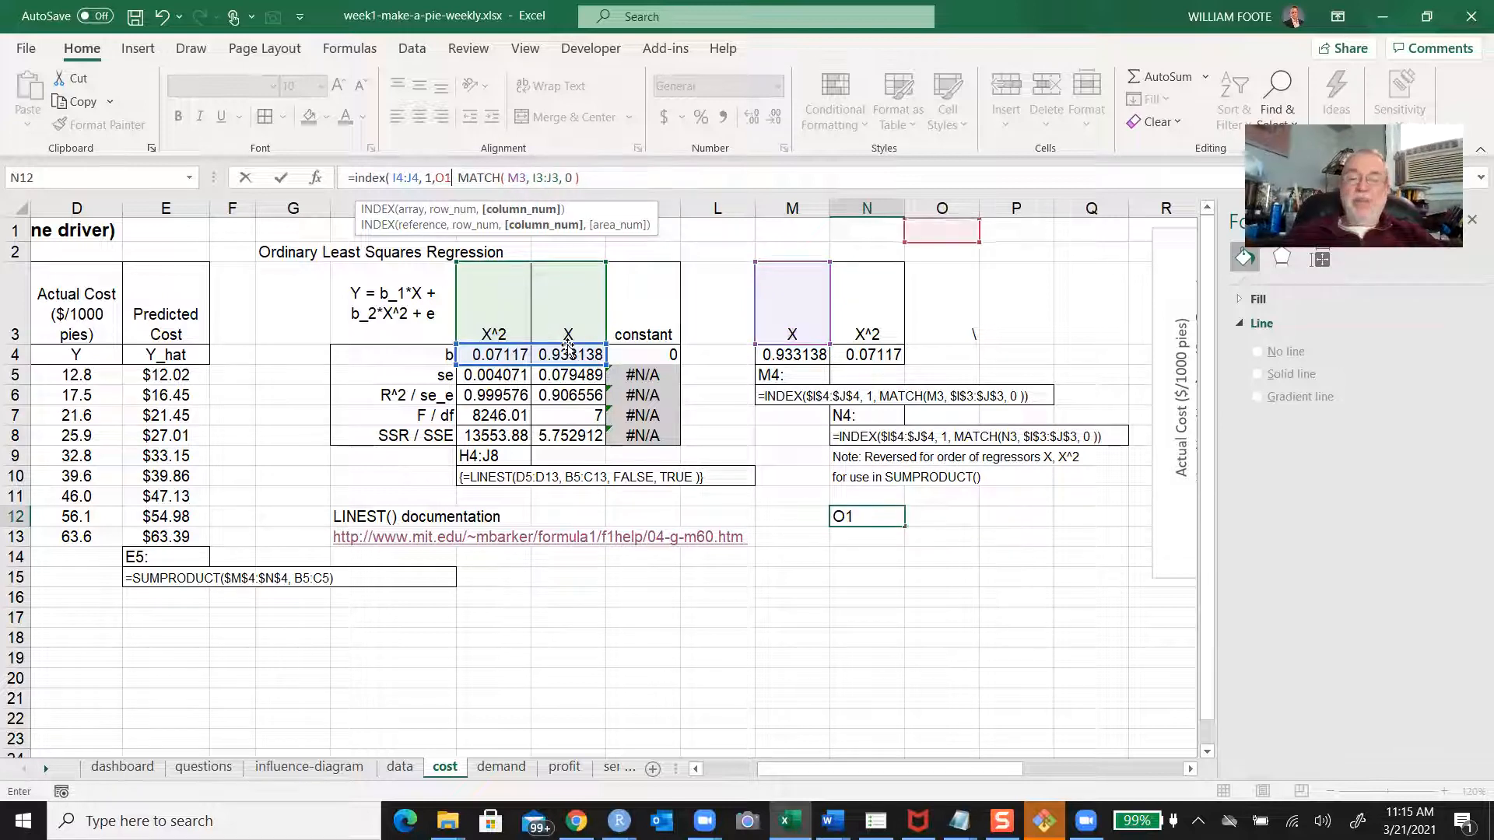
pyautogui.press('BackSpace')
pyautogui.press('BackSpace')
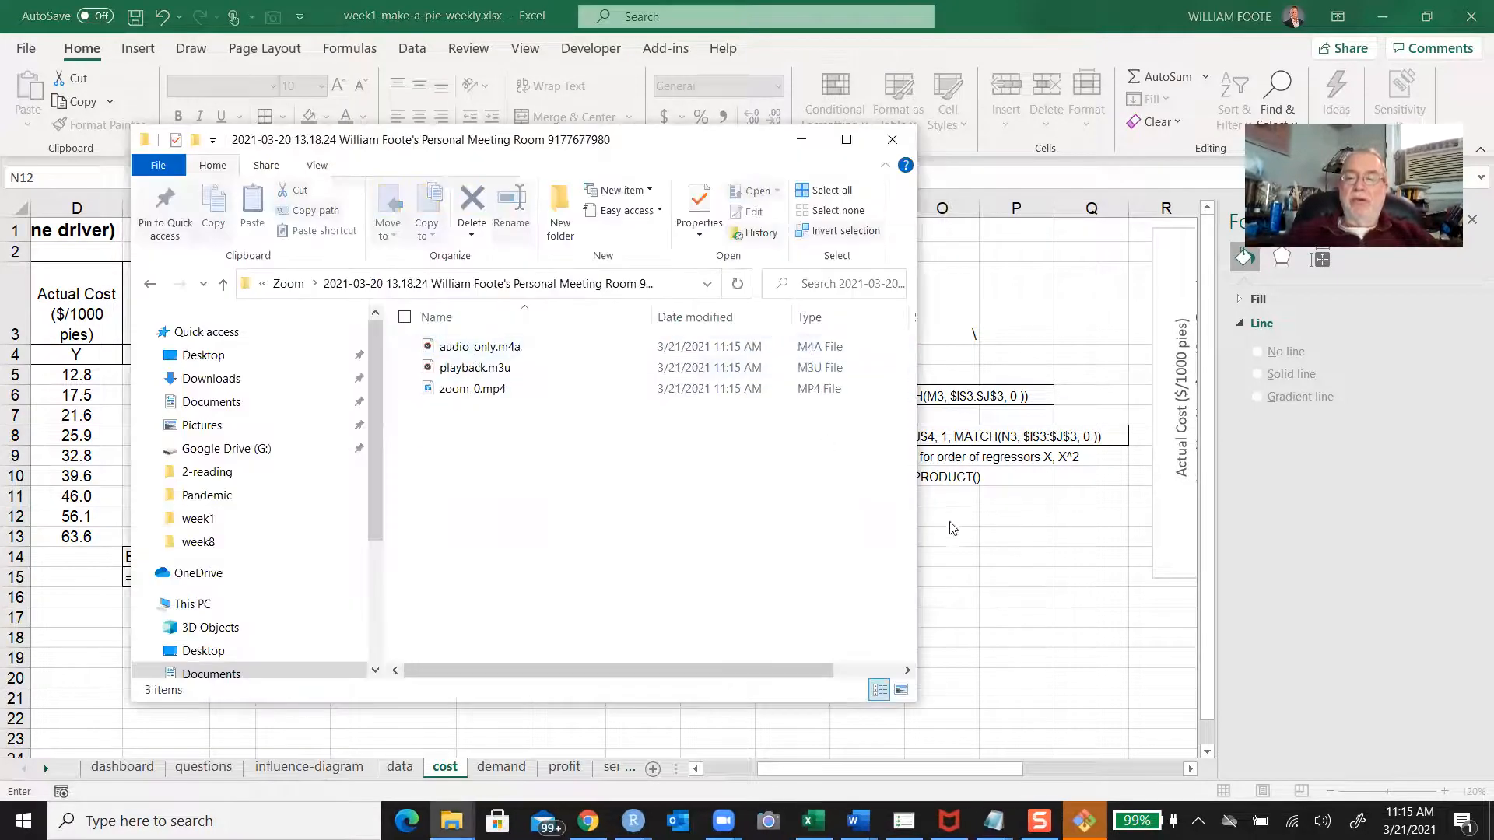
# Return to the workbook, close the INDEX function after MATCH in N12, enter the formula and check it
pyautogui.click(953, 529)
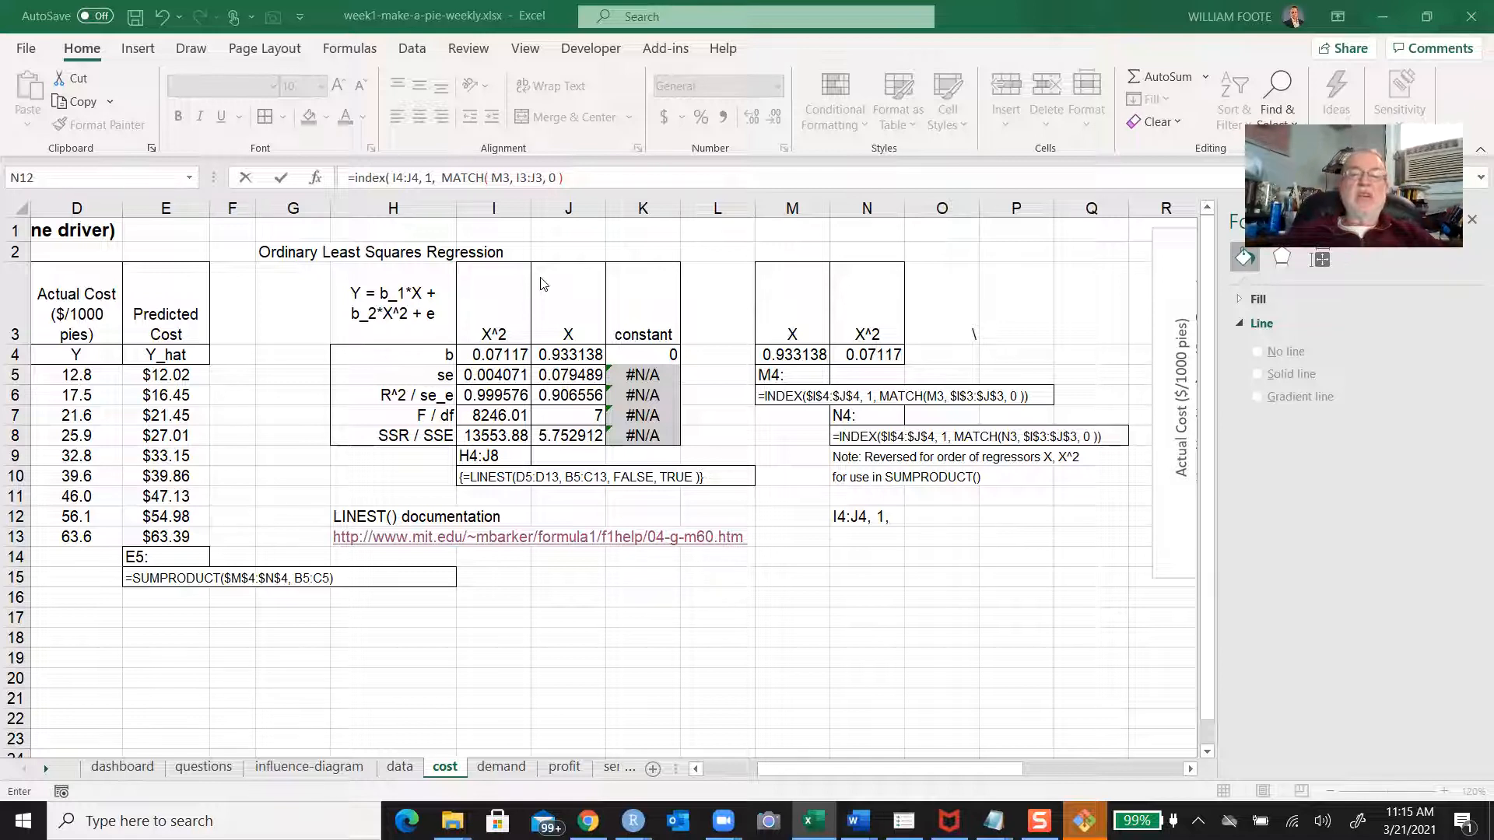
pyautogui.click(569, 177)
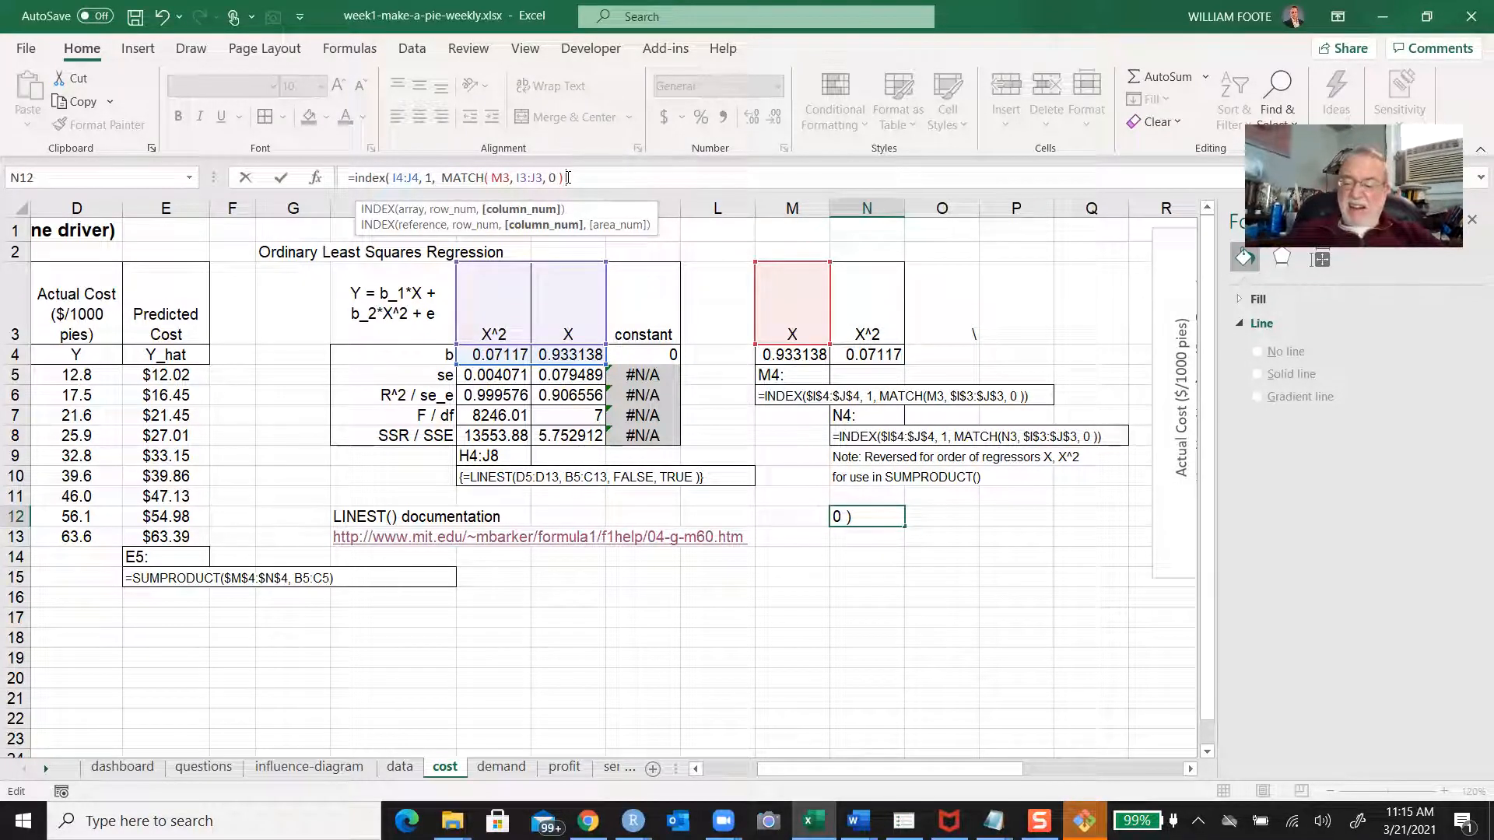
pyautogui.write(')')
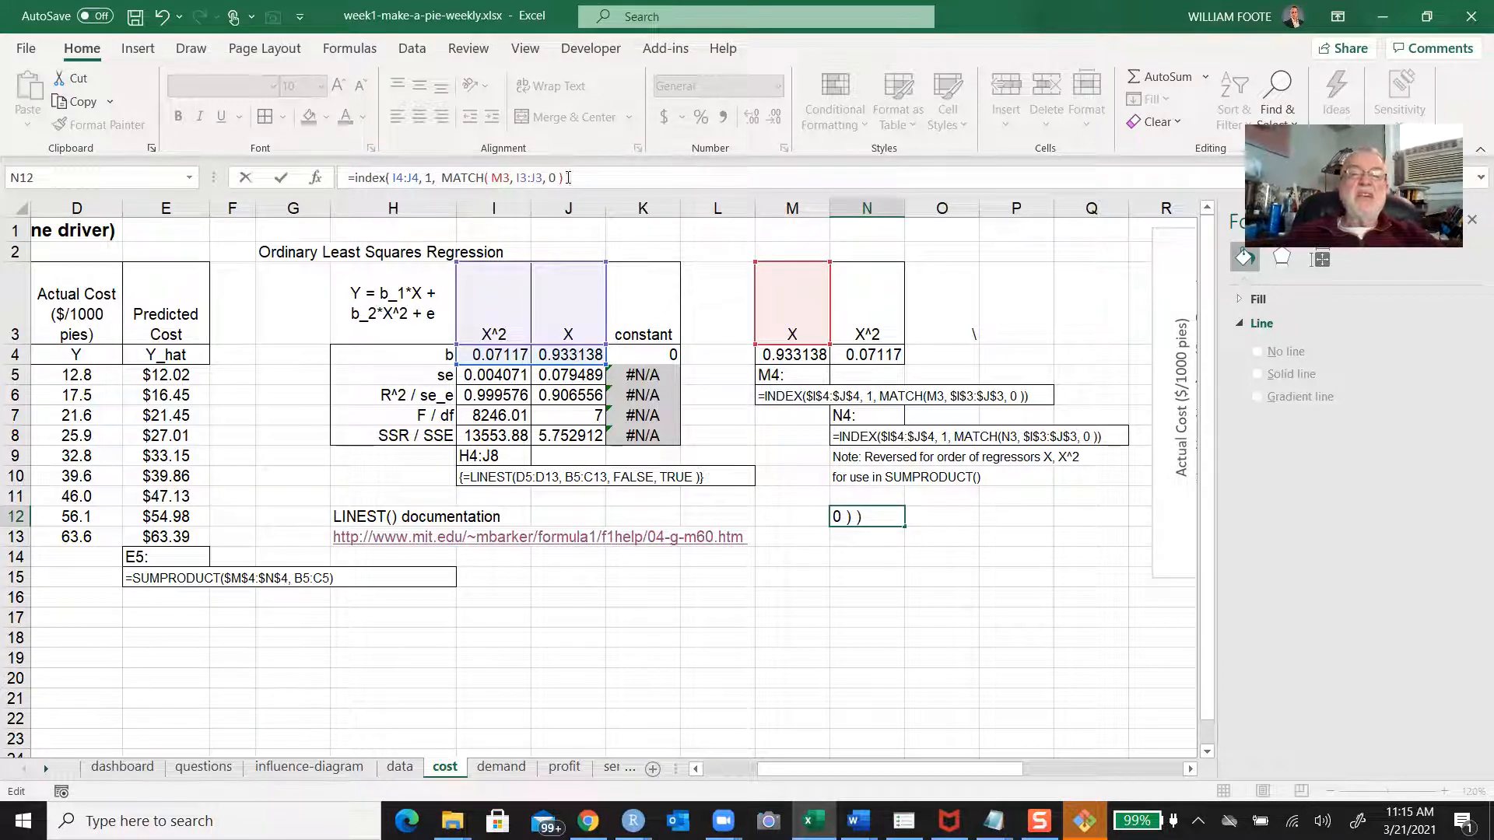
pyautogui.press('Return')
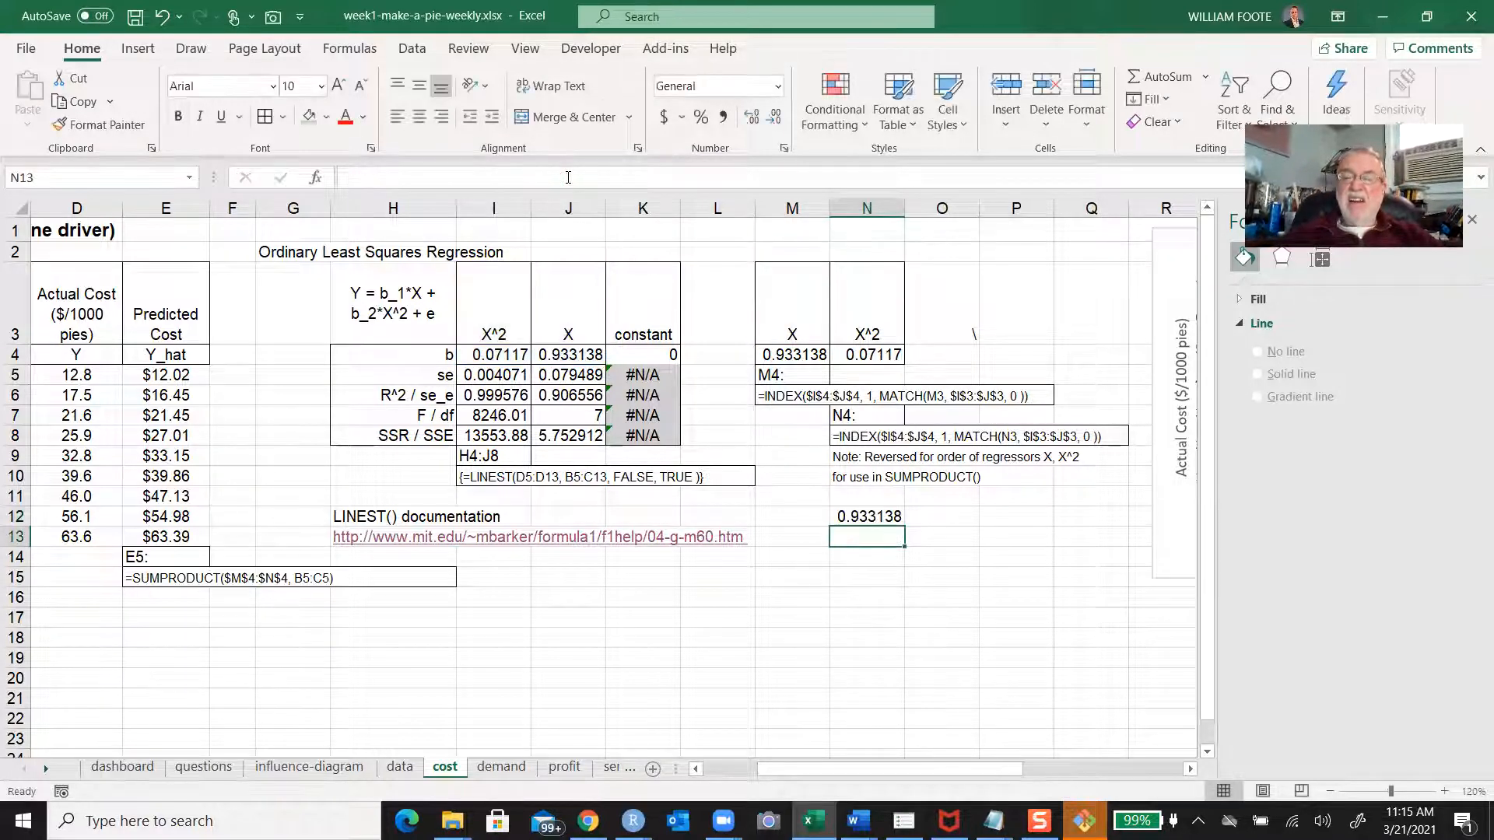
pyautogui.press('Up')
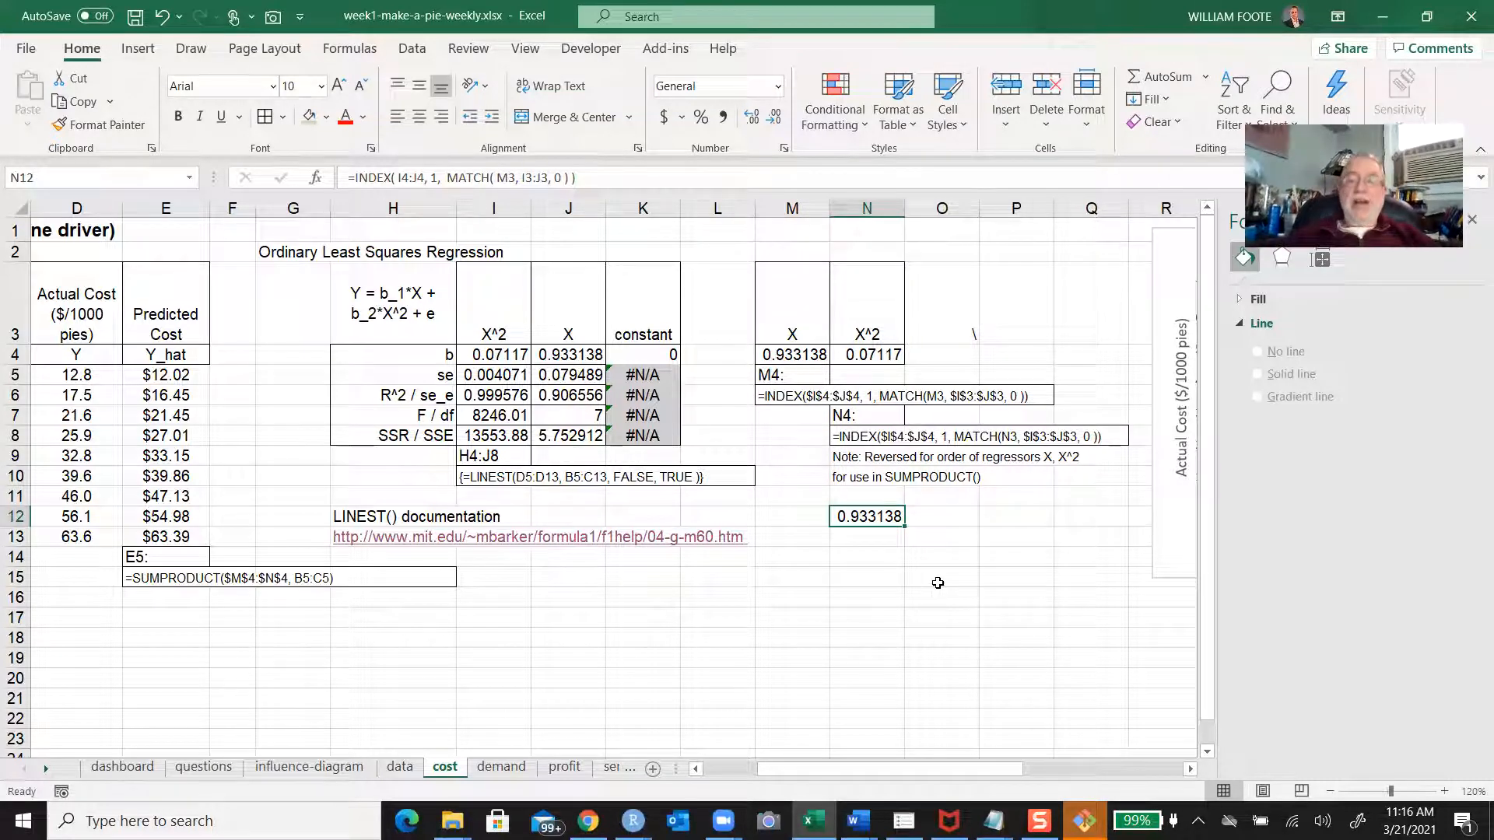
pyautogui.press('Down')
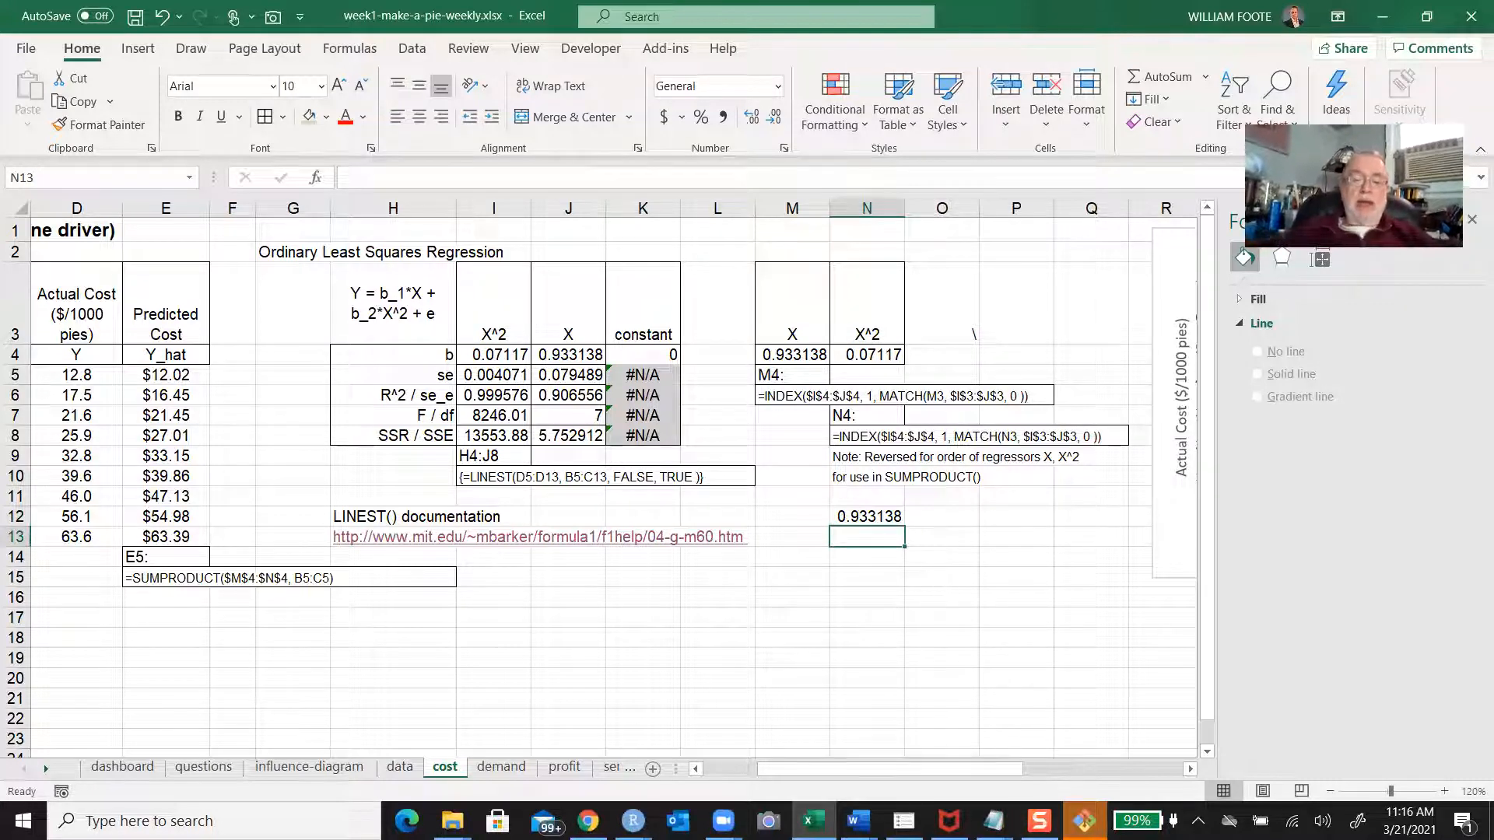
# Change "his pies" to "her pies" in the question 2 text on the questions sheet
pyautogui.click(487, 772)
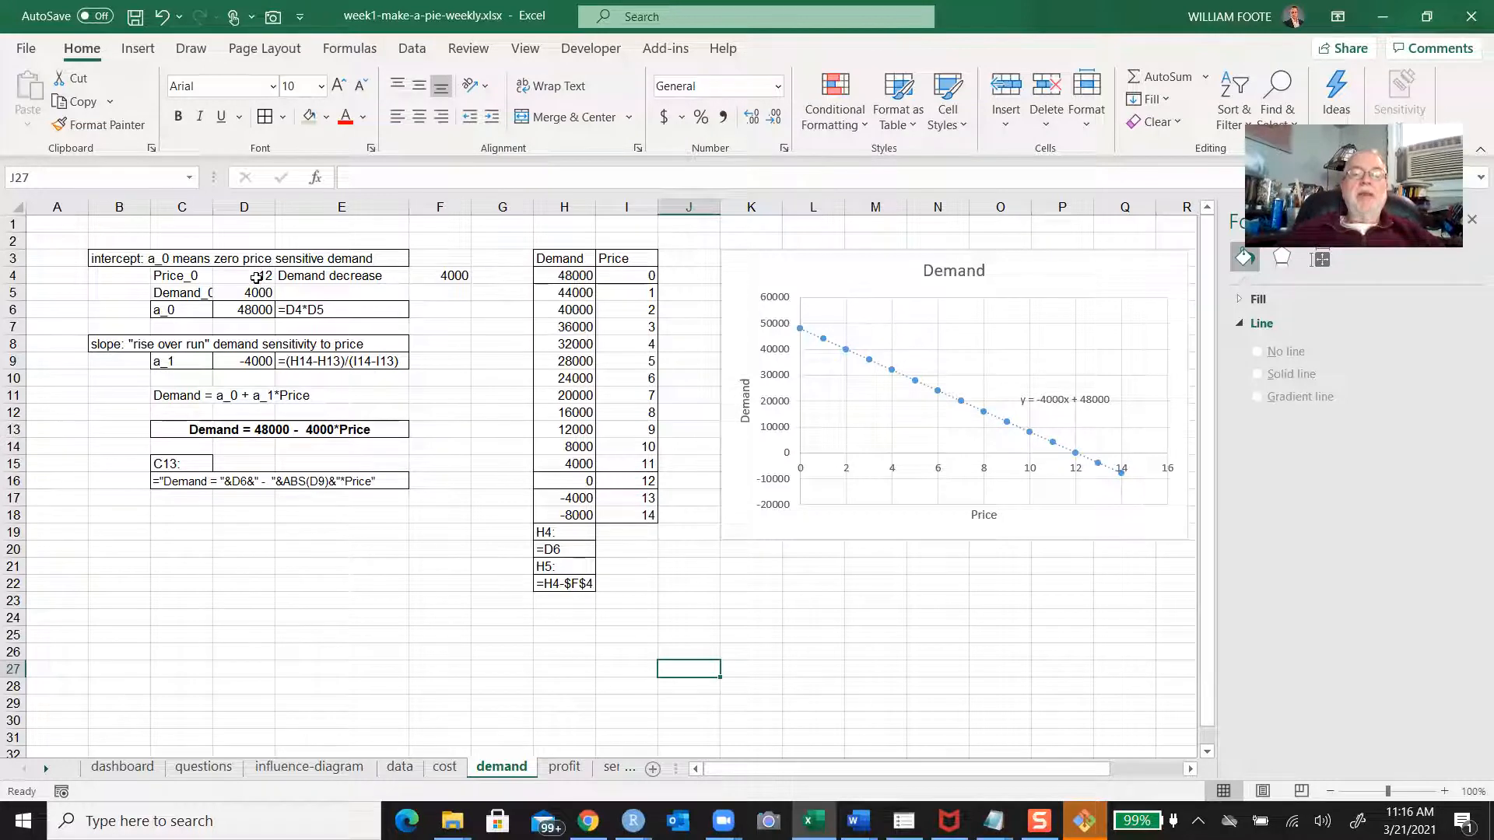
pyautogui.click(204, 767)
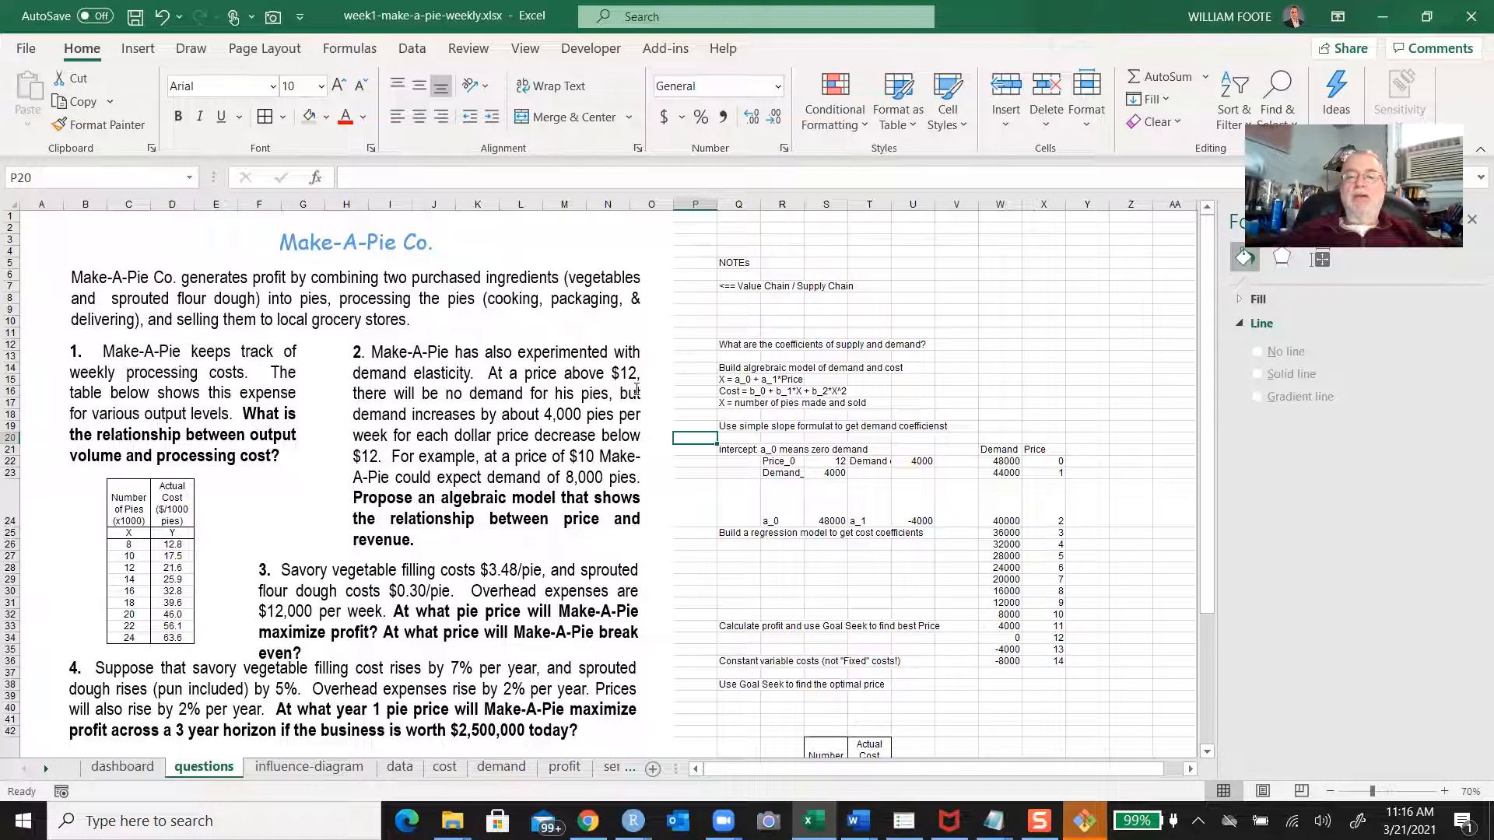
pyautogui.click(575, 394)
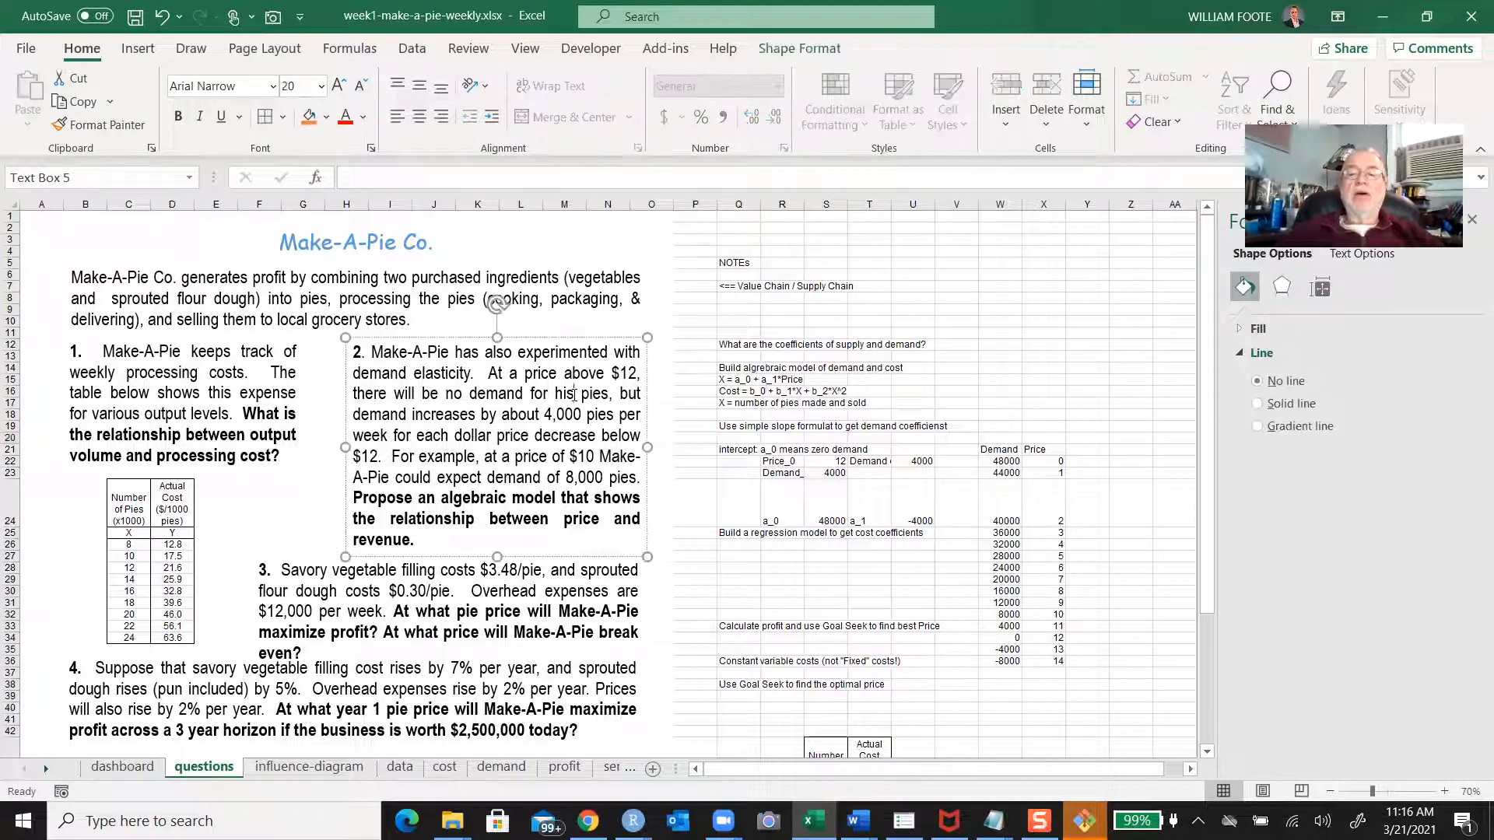
pyautogui.write('er')
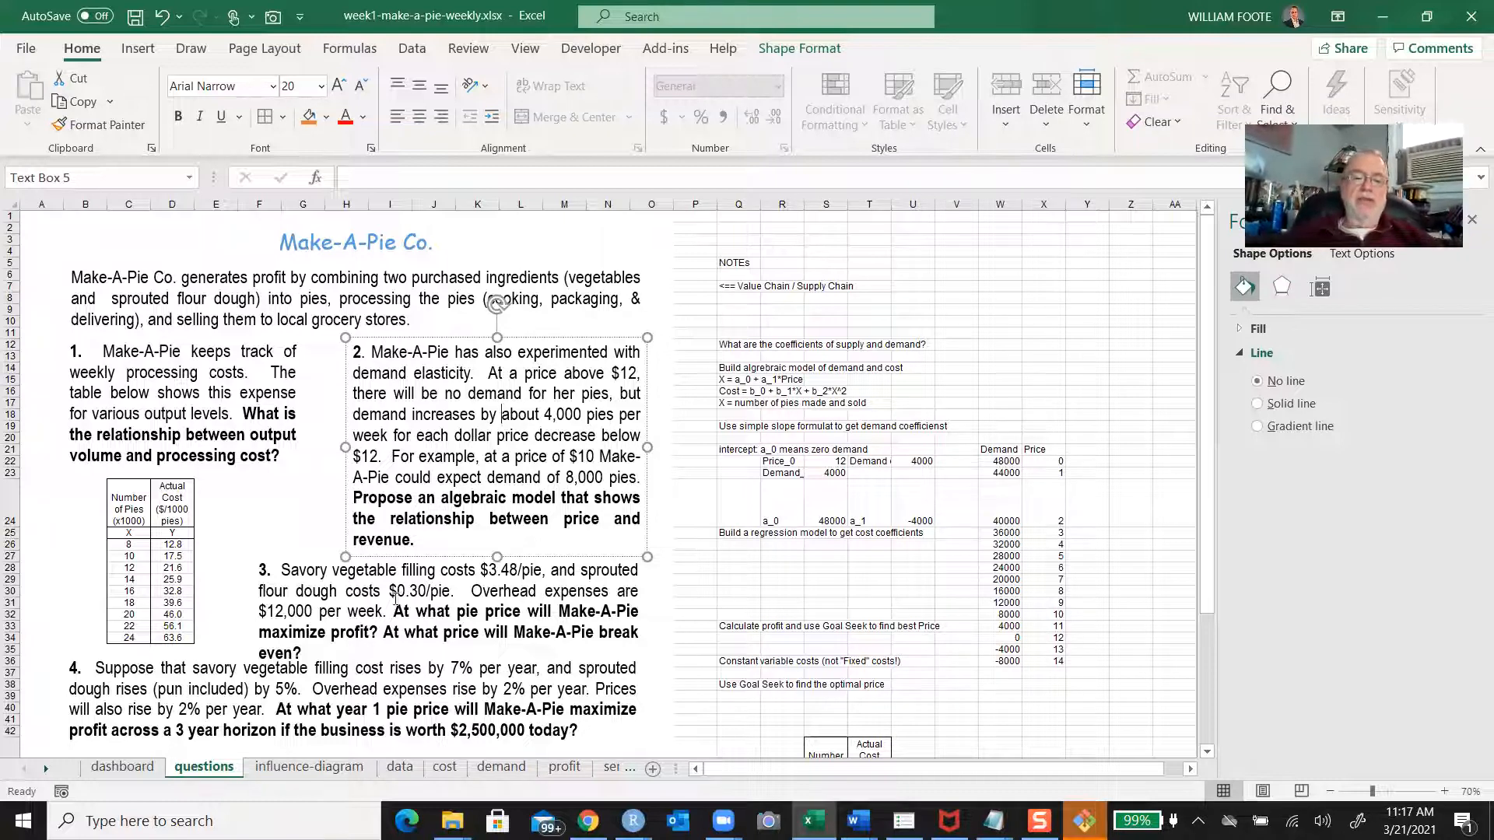
# On the demand sheet, examine Price_0, Demand_0 and the a_0 intercept formula in D4:D6 against the demand chart
pyautogui.click(500, 768)
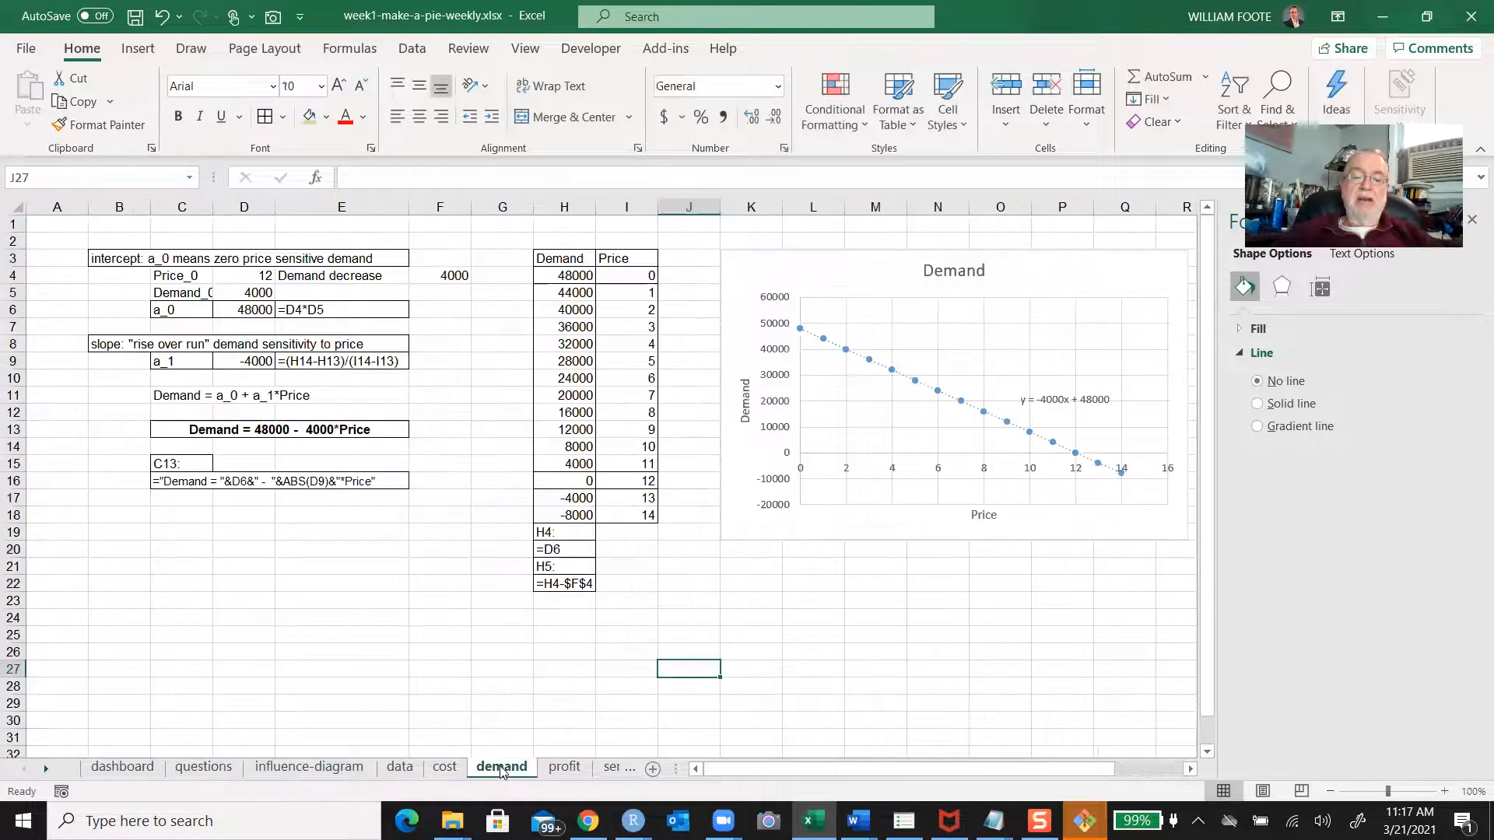
pyautogui.click(259, 276)
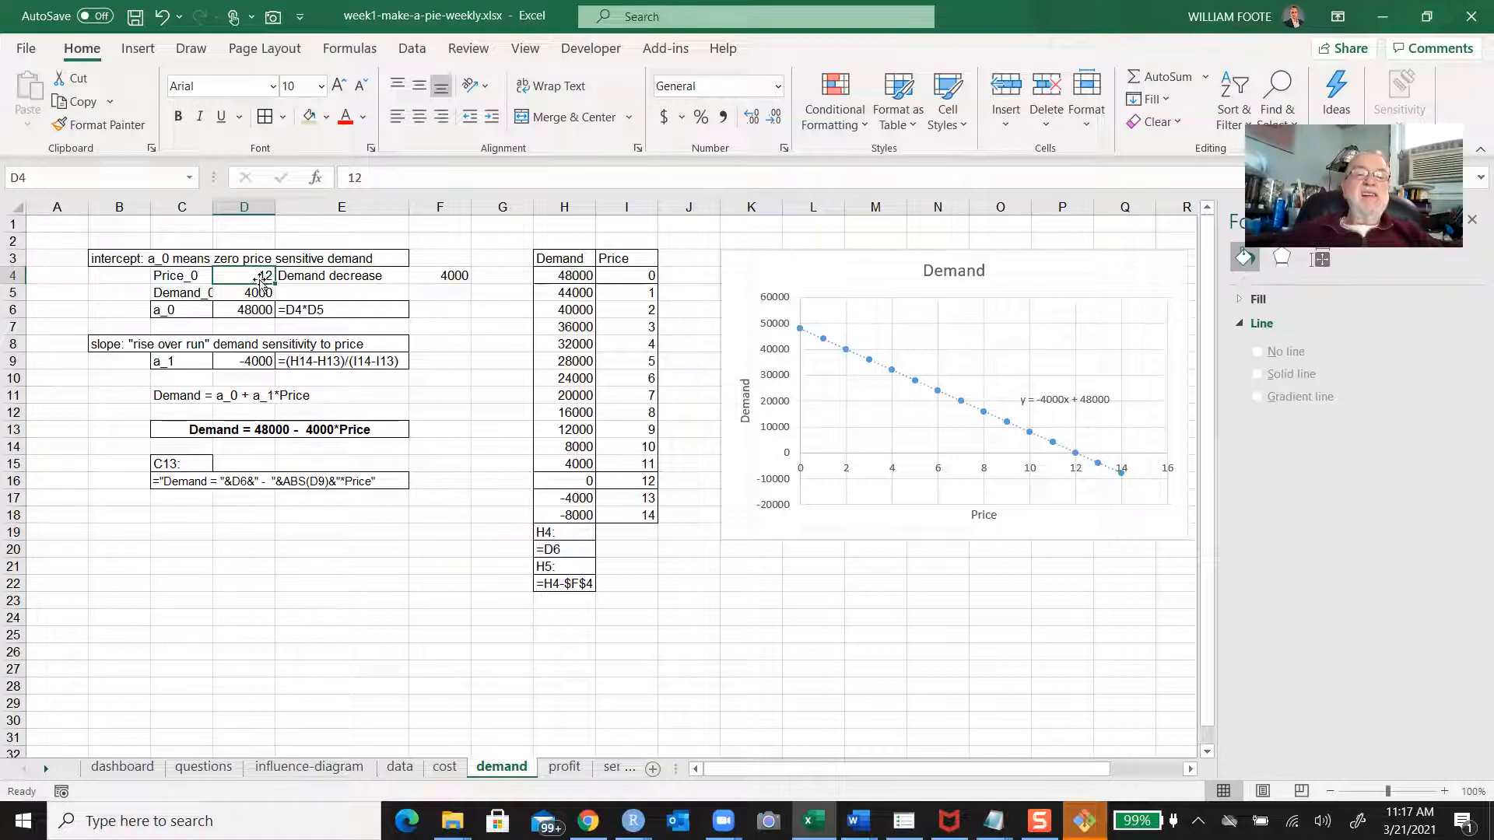
pyautogui.click(259, 293)
pyautogui.doubleClick(260, 294)
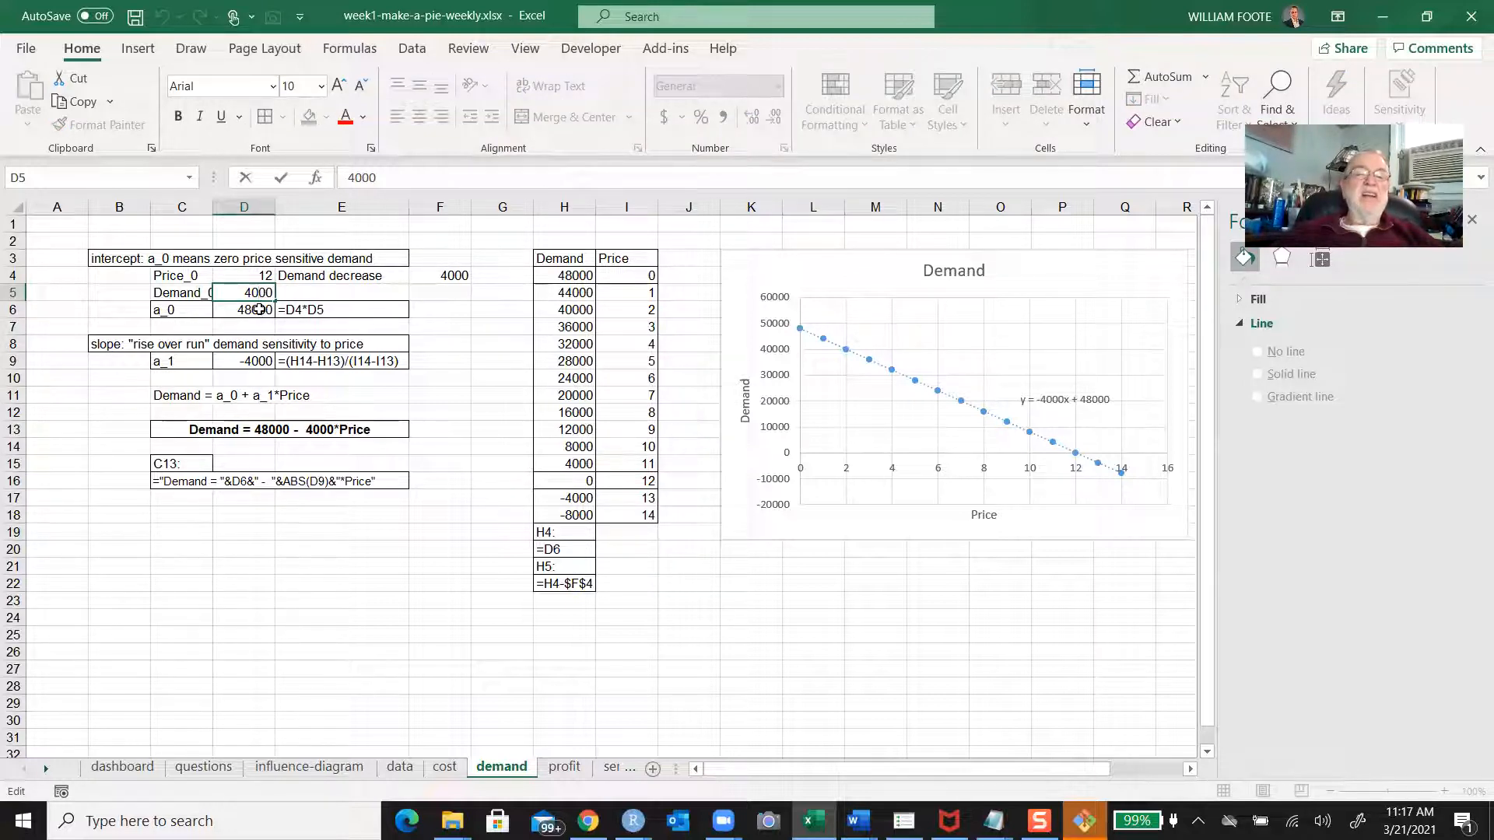
pyautogui.click(259, 309)
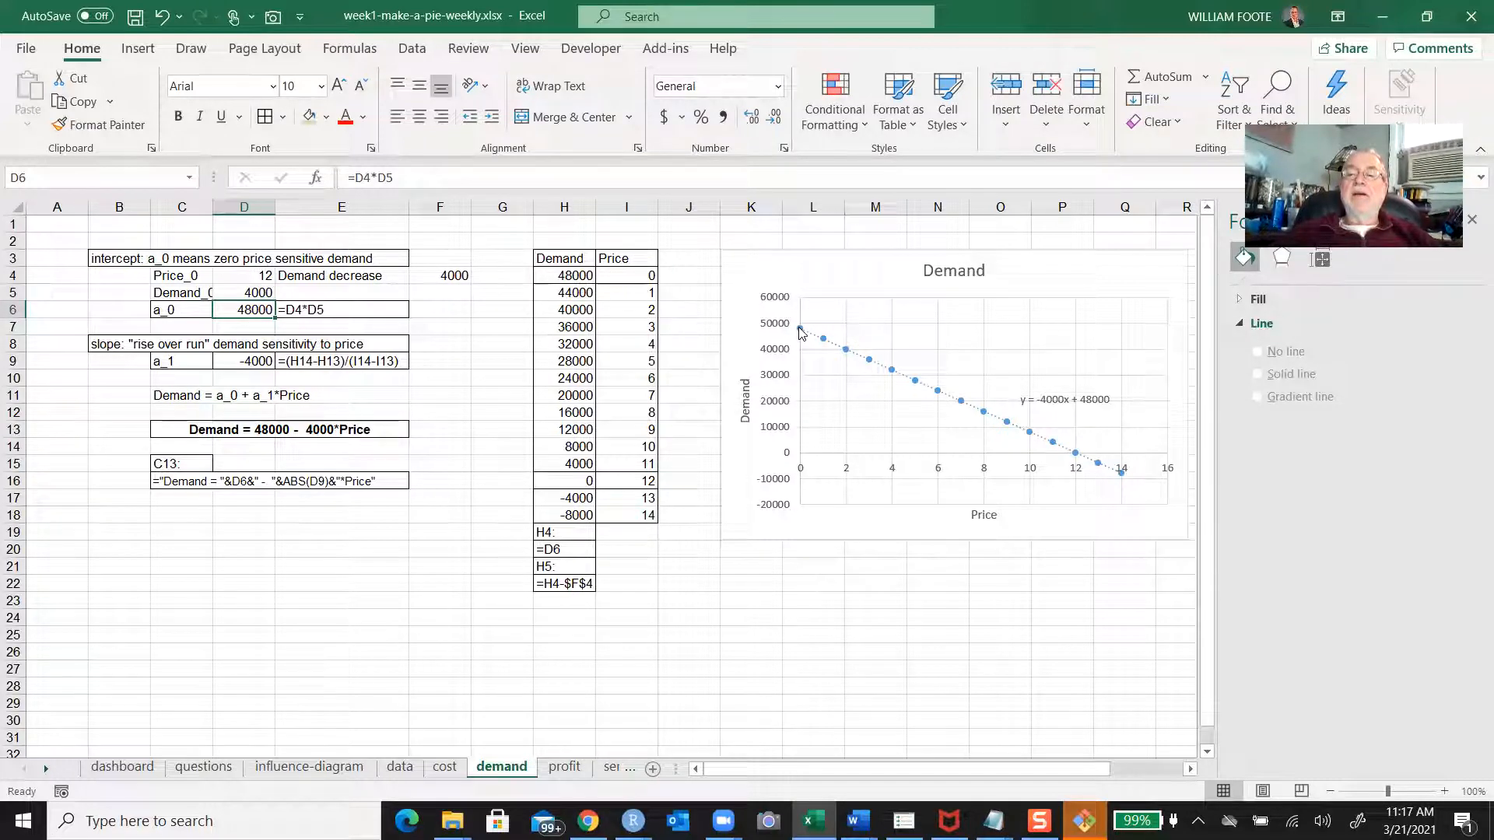
pyautogui.moveTo(799, 328)
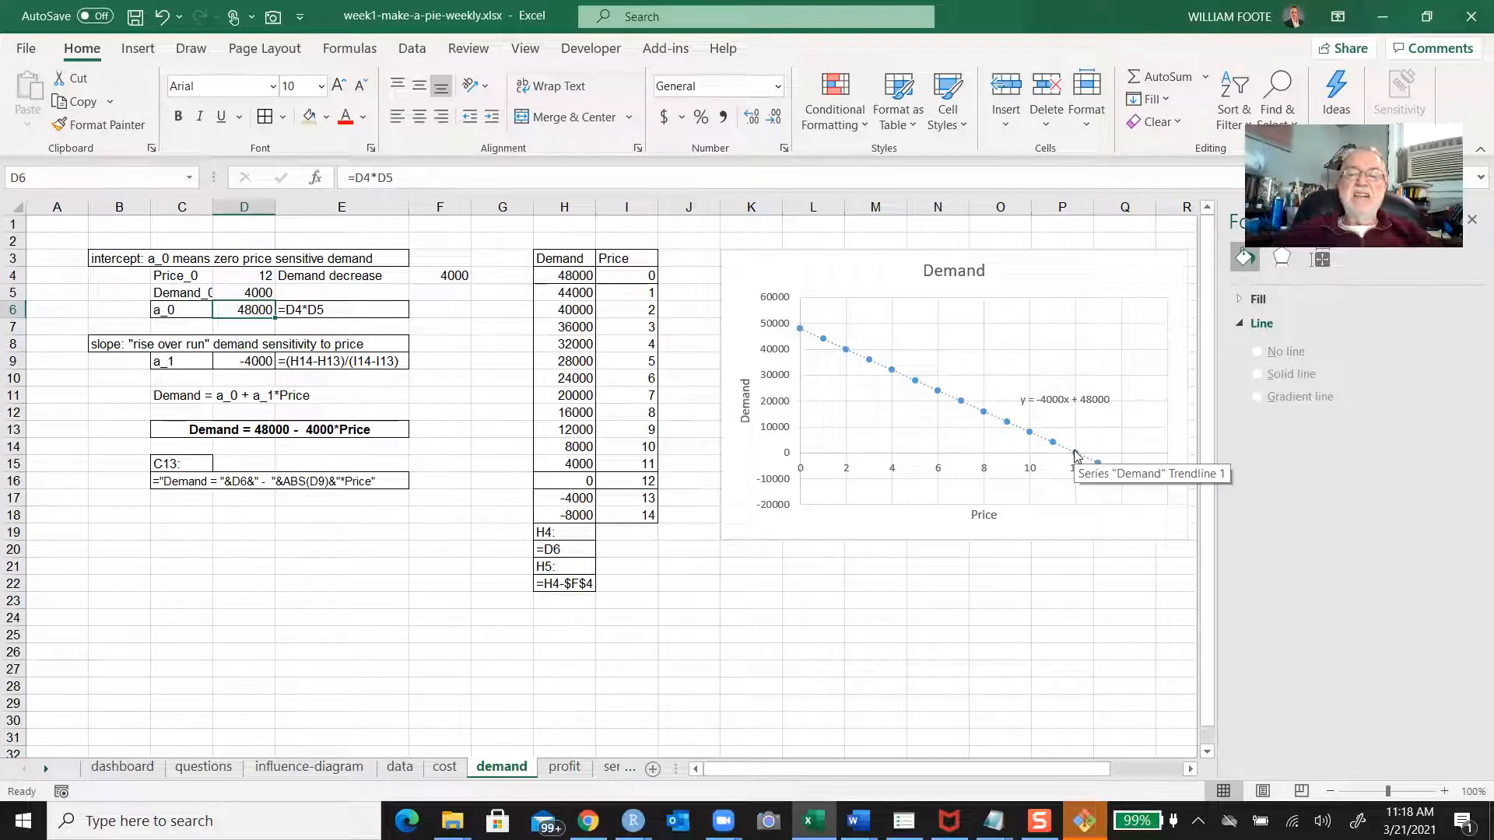
# Step through the demand and price pairs for prices 12 down to 9 to examine how demand changes per dollar
pyautogui.click(568, 481)
pyautogui.press('Right')
pyautogui.press('Left')
pyautogui.press('Right')
pyautogui.press('Left')
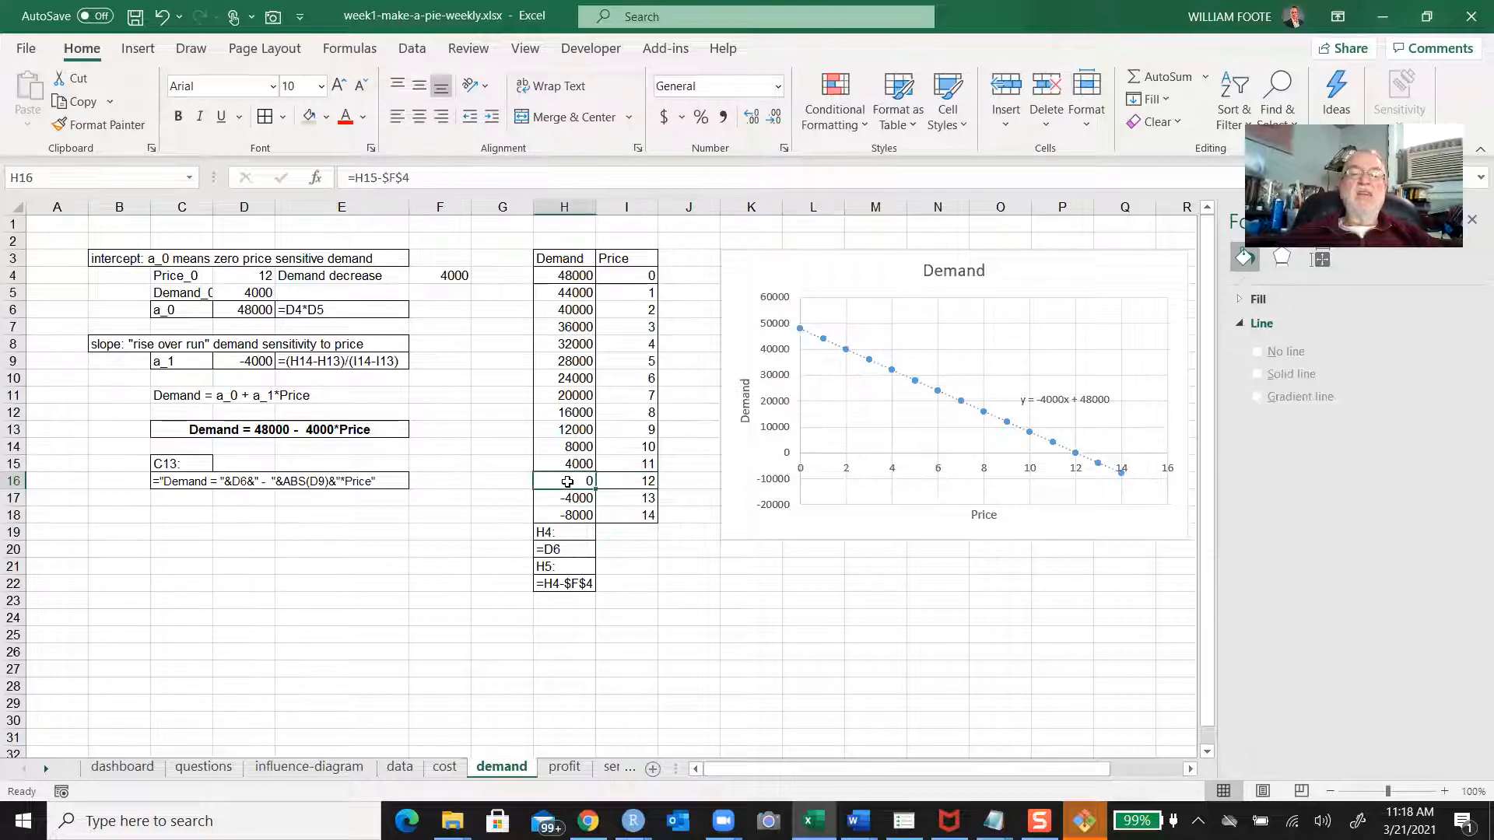
pyautogui.press('Right')
pyautogui.press('Up')
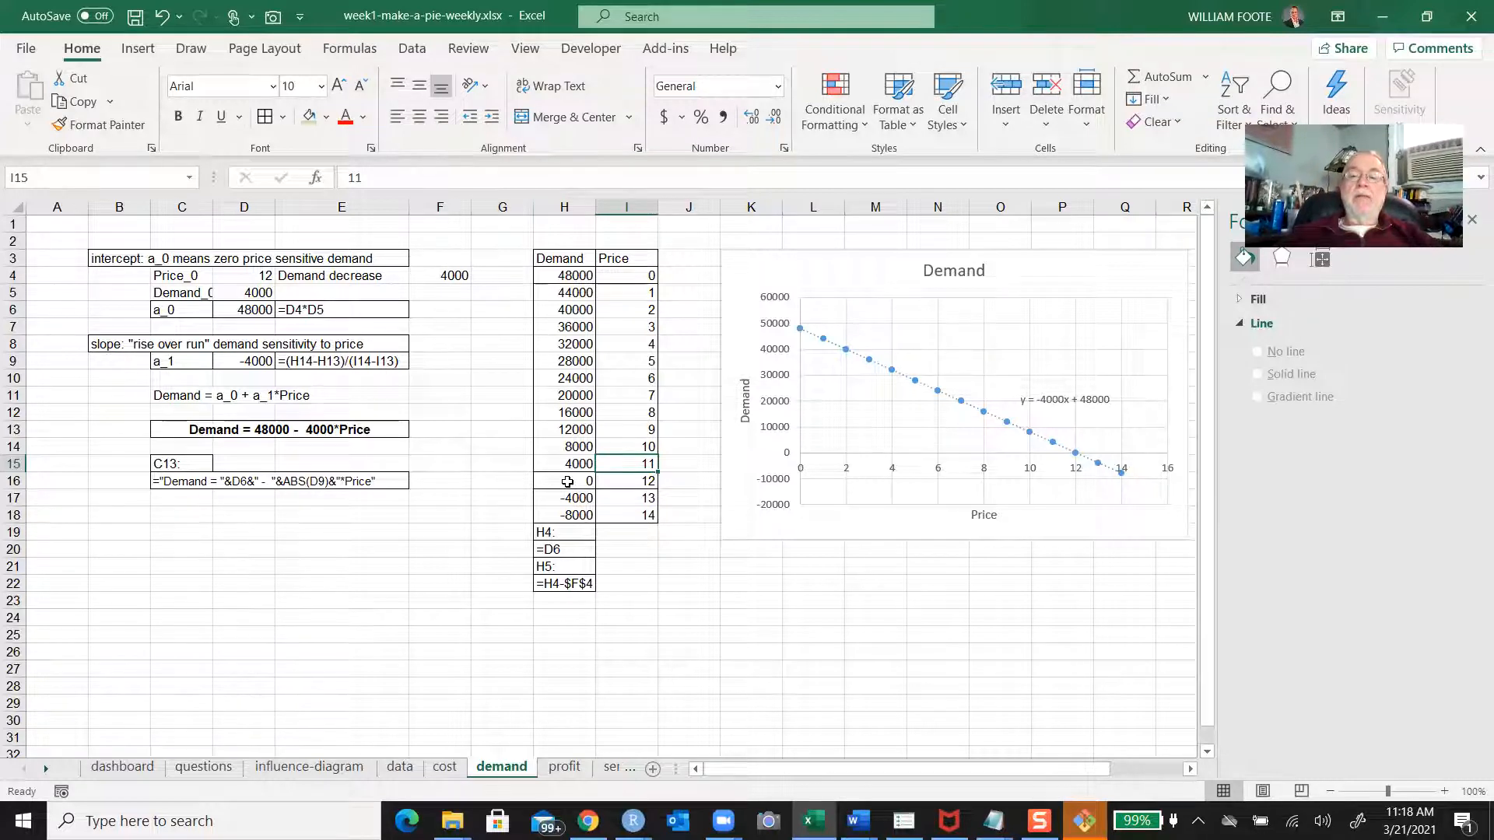
pyautogui.press('Up')
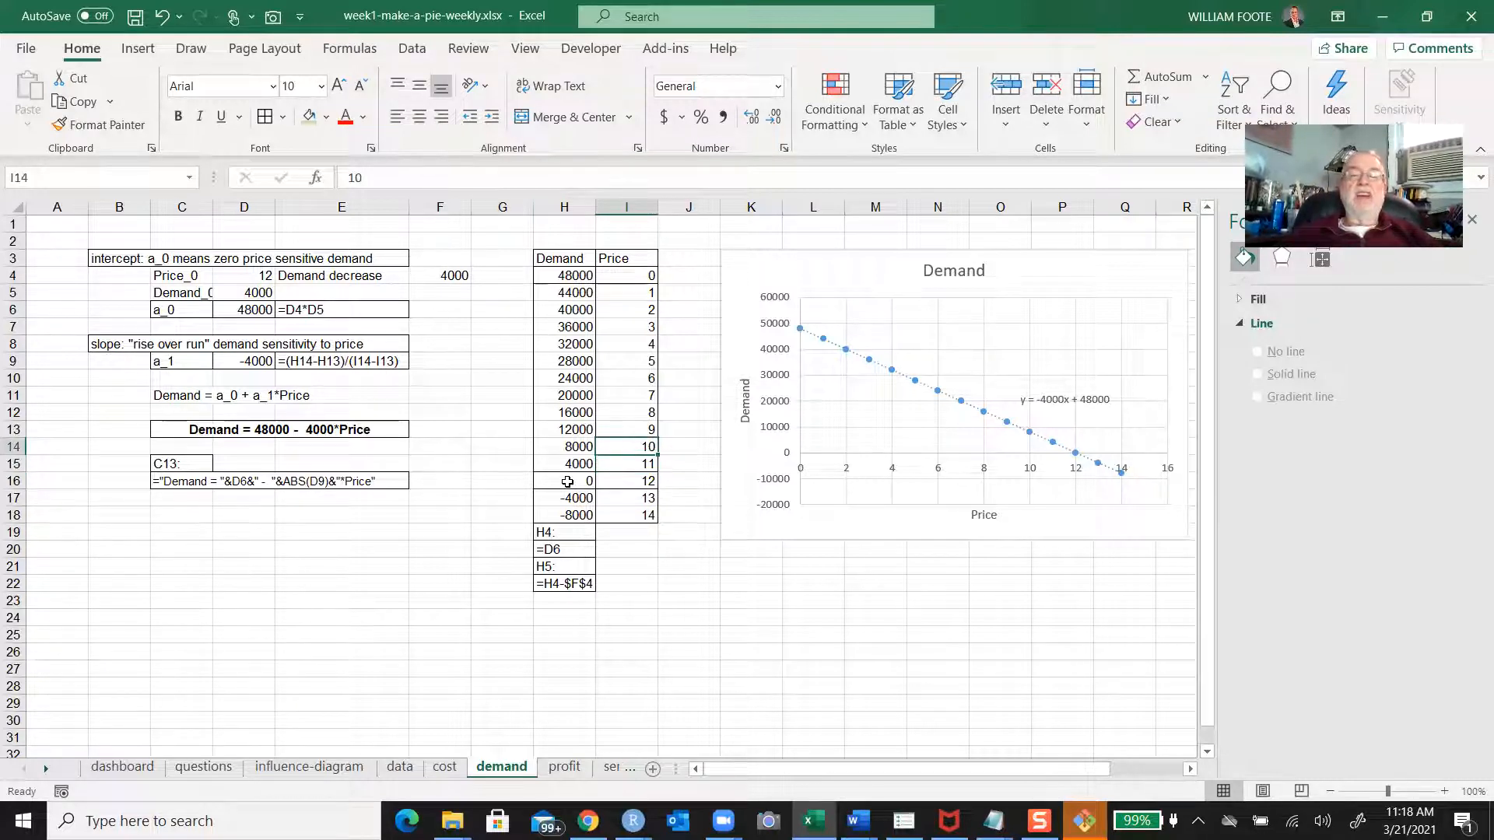
pyautogui.press('Up')
pyautogui.press('Left')
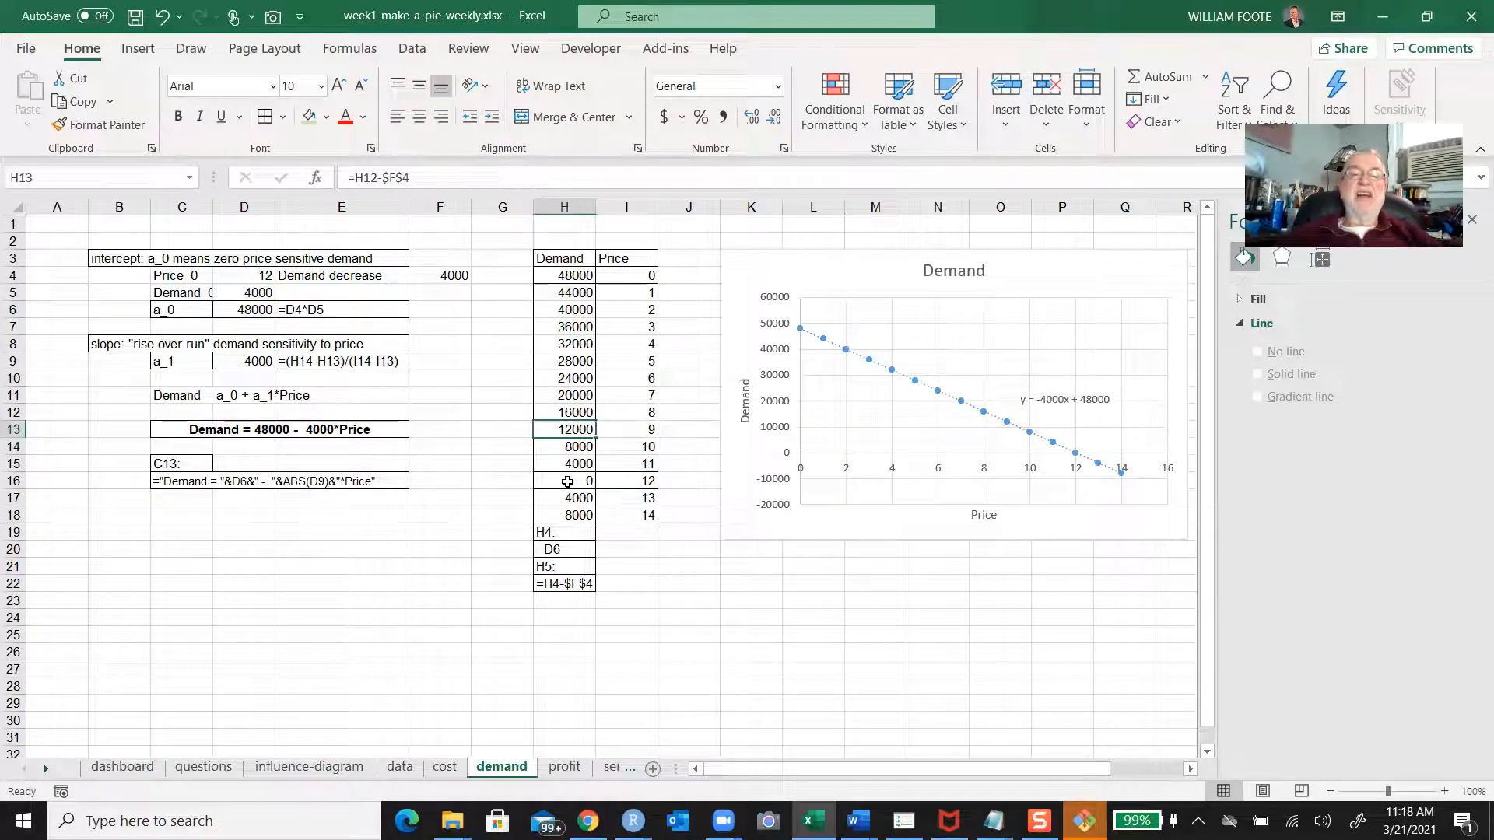
pyautogui.press('Down')
pyautogui.press('Down')
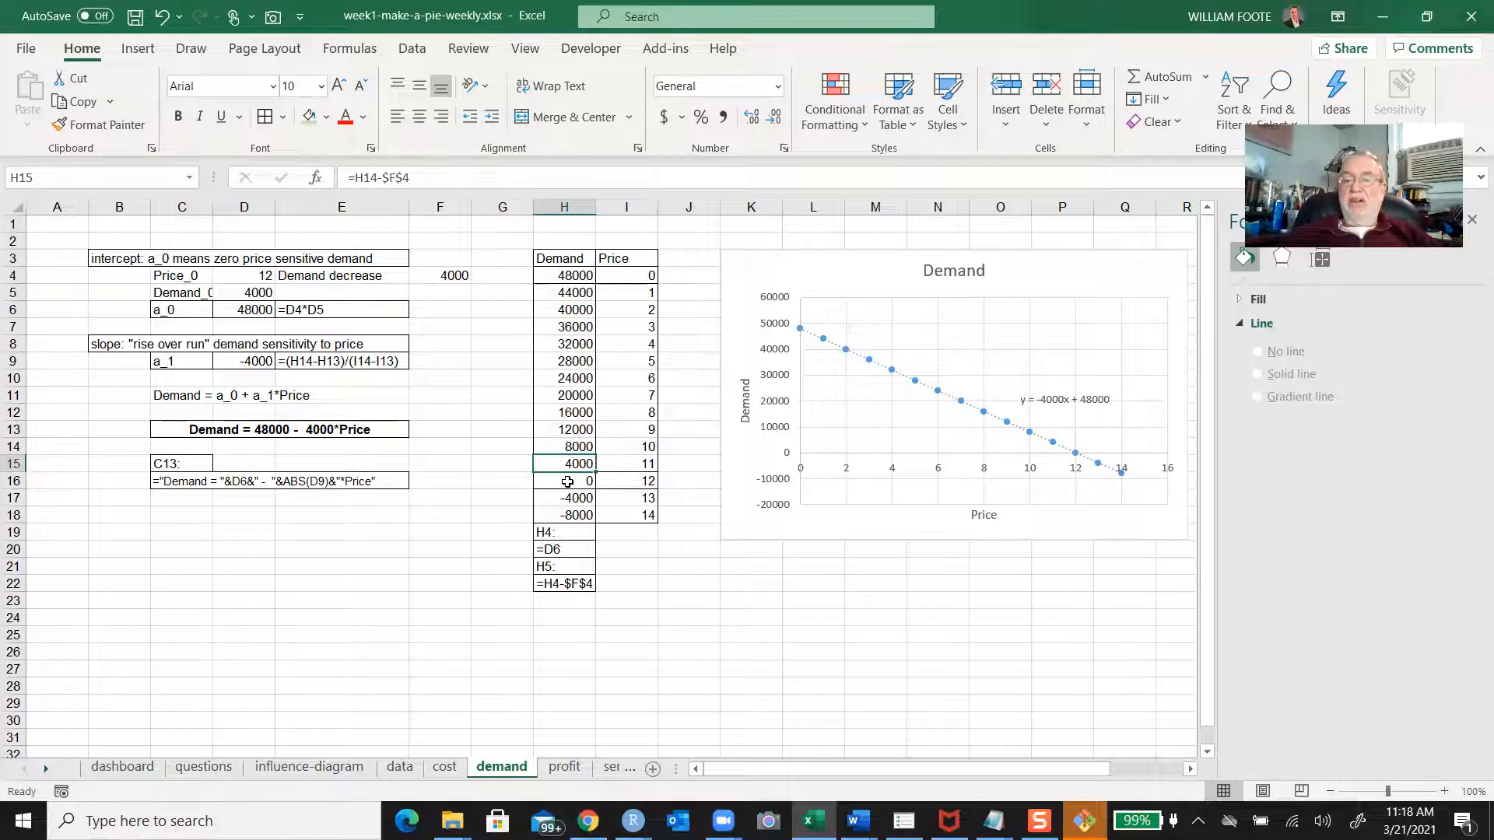
pyautogui.press('Up')
pyautogui.press('Up')
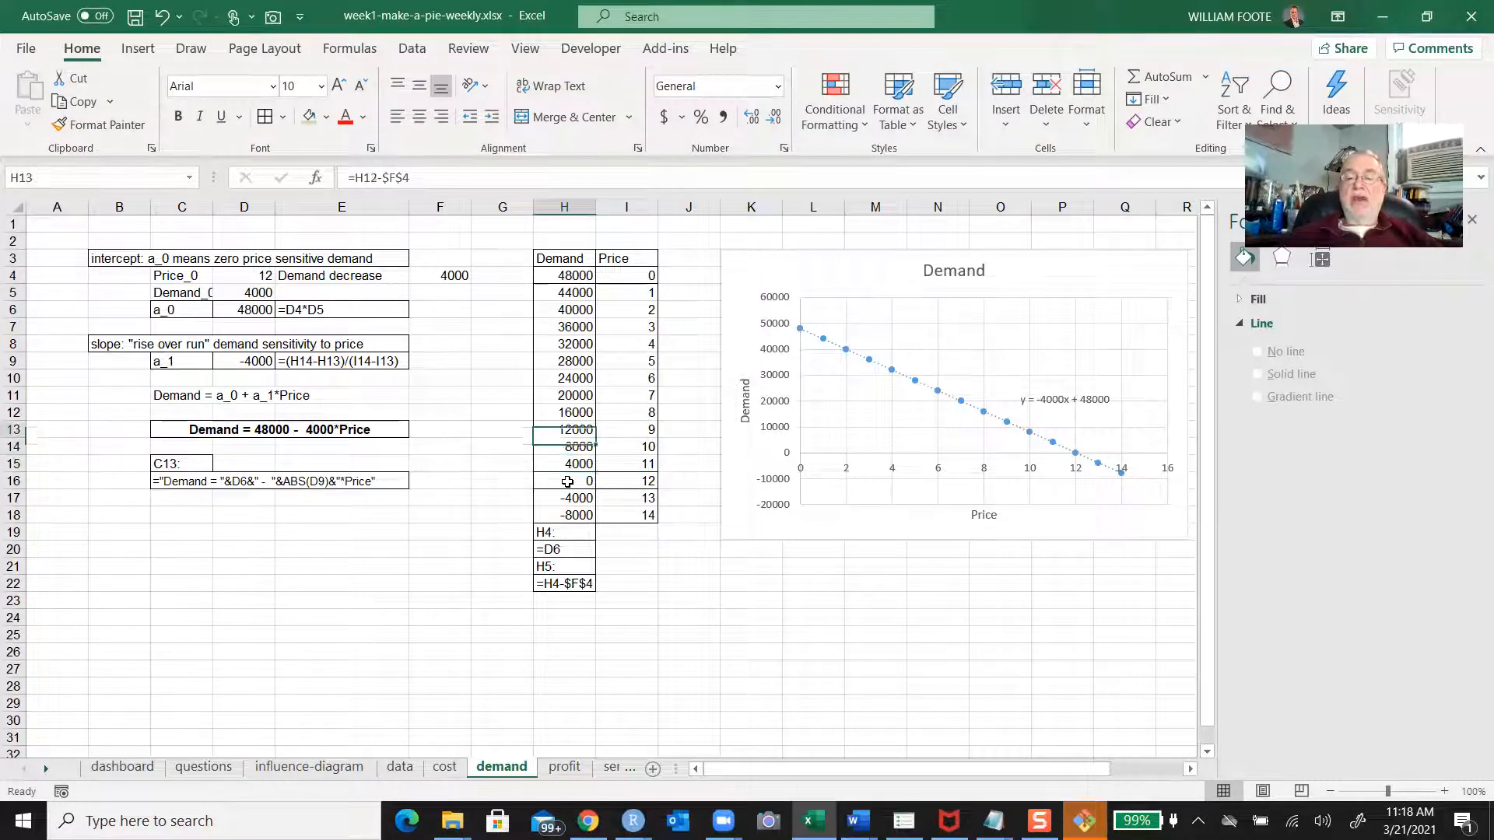
# Compare Demand_0 in D5 with the demand formulas in H15 and H16 for prices 11 and 12
pyautogui.click(263, 293)
pyautogui.press('Right')
pyautogui.press('Right')
pyautogui.press('Right')
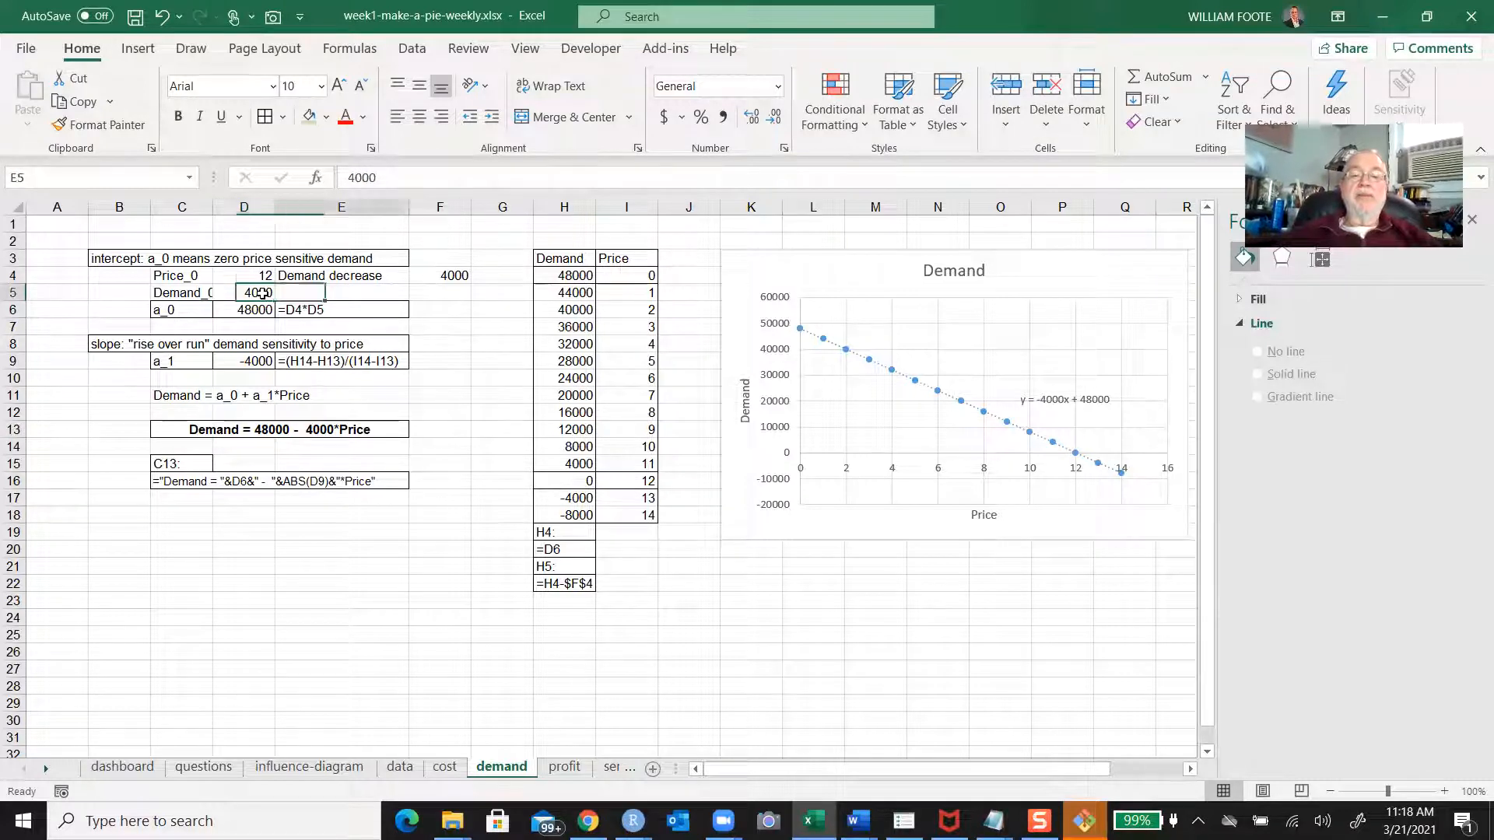
pyautogui.press('Right')
pyautogui.press('Down')
pyautogui.press('Down')
pyautogui.press('Down')
pyautogui.press('Down')
pyautogui.press('Down')
pyautogui.press('Down')
pyautogui.press('Down')
pyautogui.press('Down')
pyautogui.press('Down')
pyautogui.press('Down')
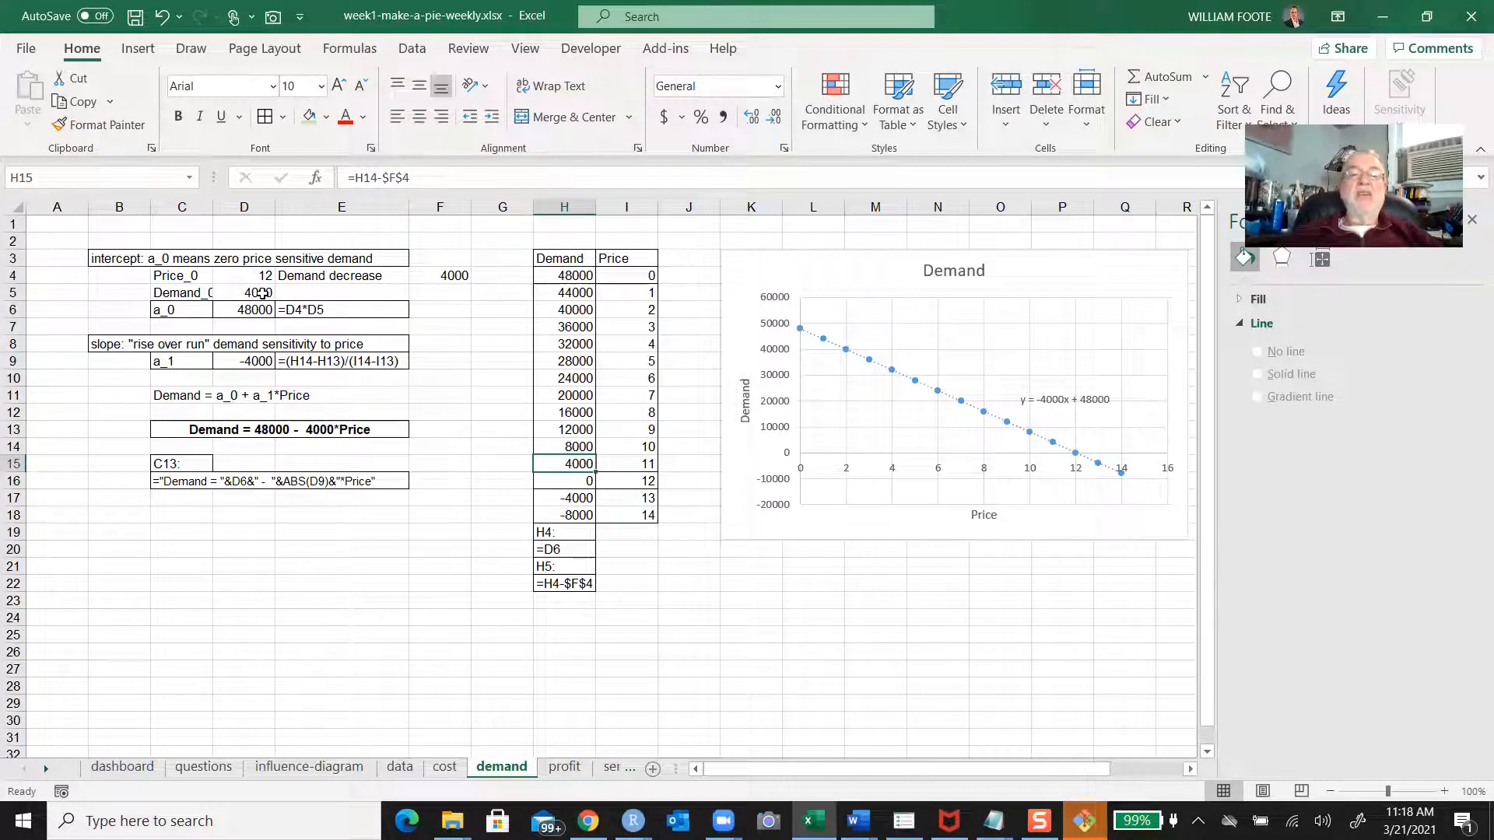
pyautogui.press('Down')
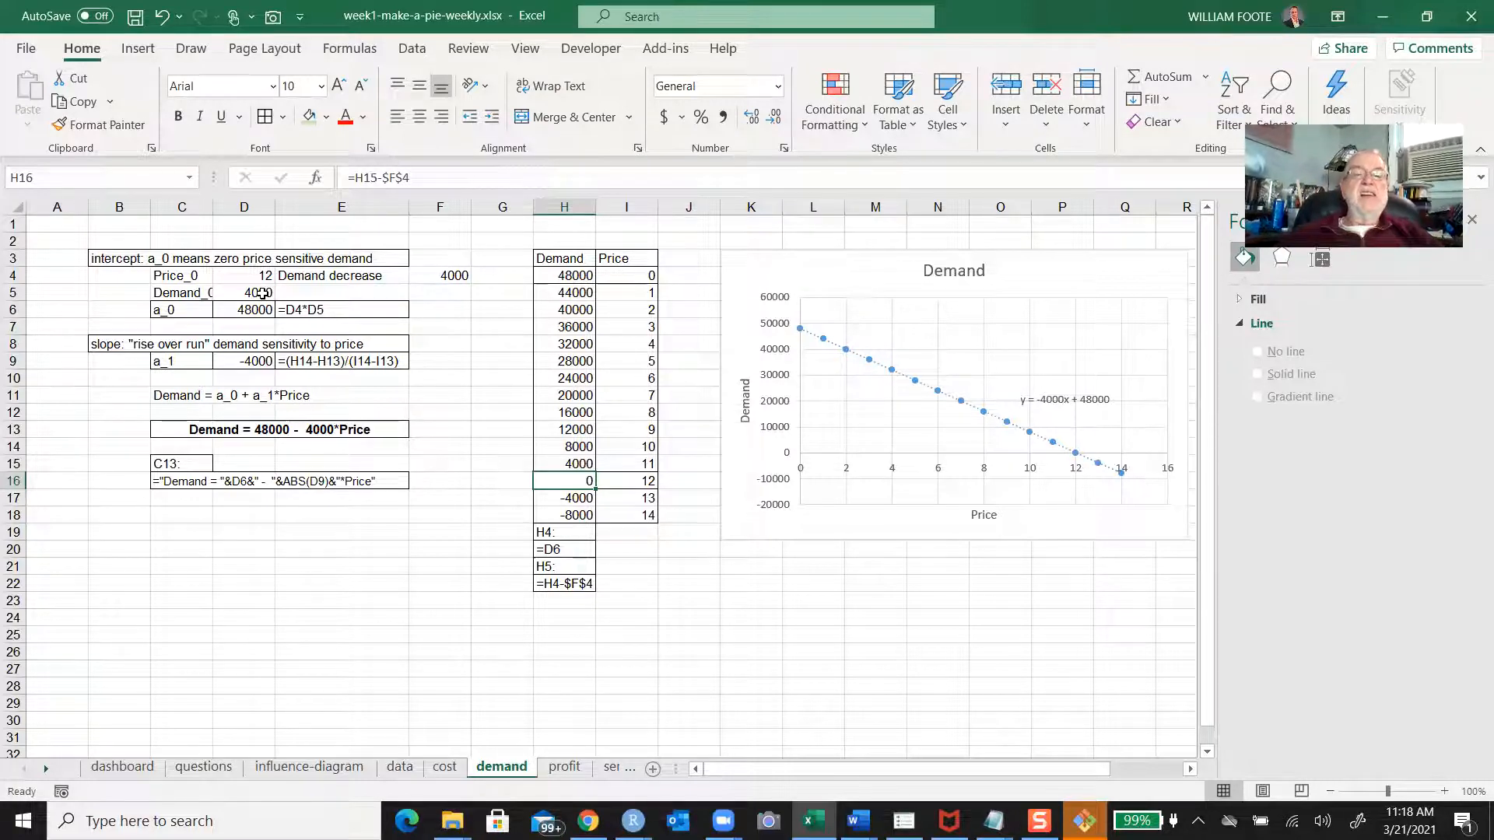
# Trace the demand column back up to H4 and examine its formula beside the zero price in I4
pyautogui.press('Up')
pyautogui.press('Up')
pyautogui.press('Up')
pyautogui.press('Up')
pyautogui.press('Up')
pyautogui.press('Up')
pyautogui.press('Up')
pyautogui.press('Up')
pyautogui.press('Up')
pyautogui.press('Up')
pyautogui.press('Up')
pyautogui.press('Up')
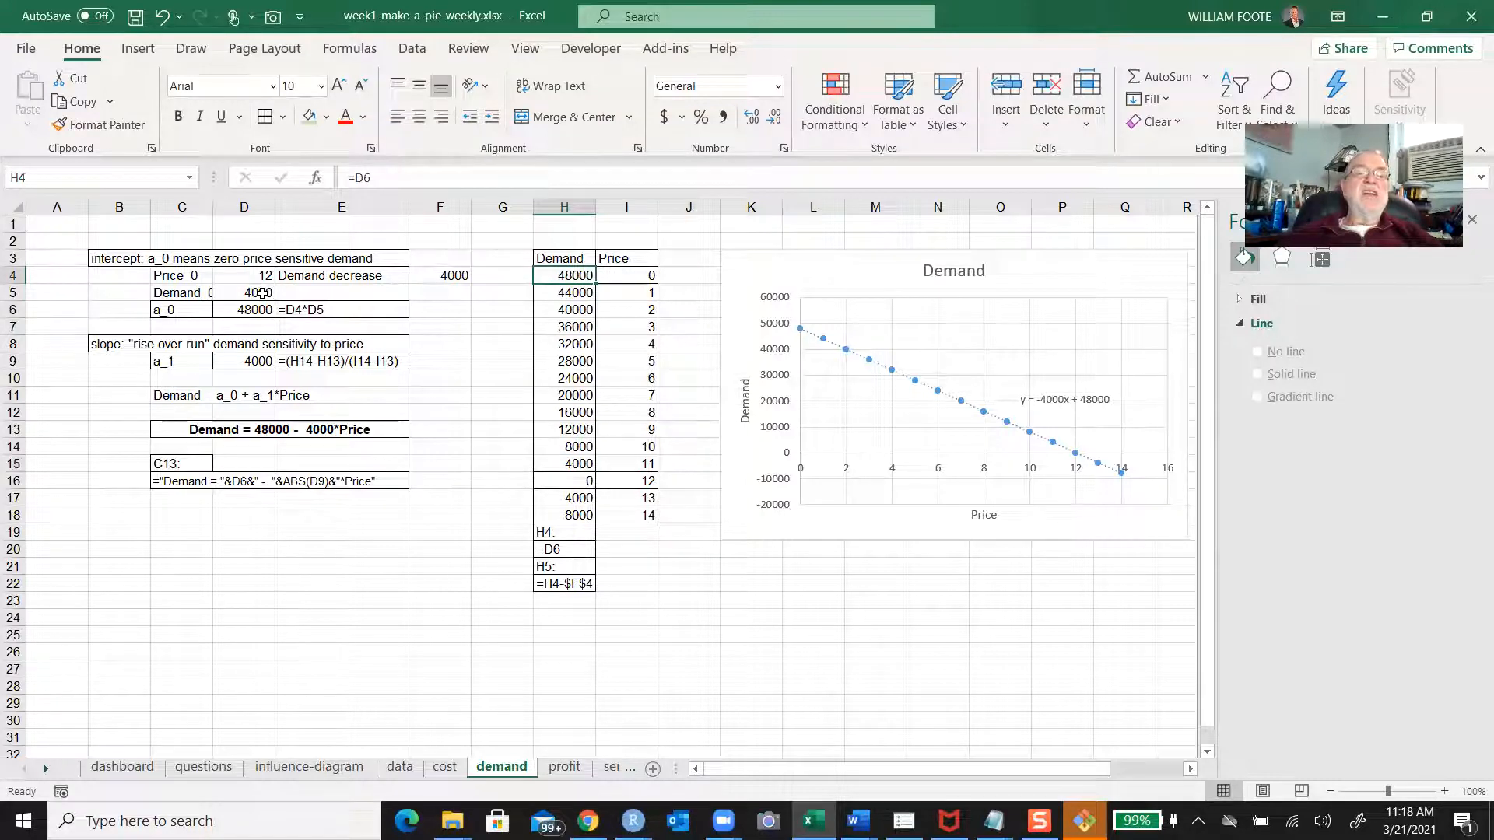
pyautogui.press('Right')
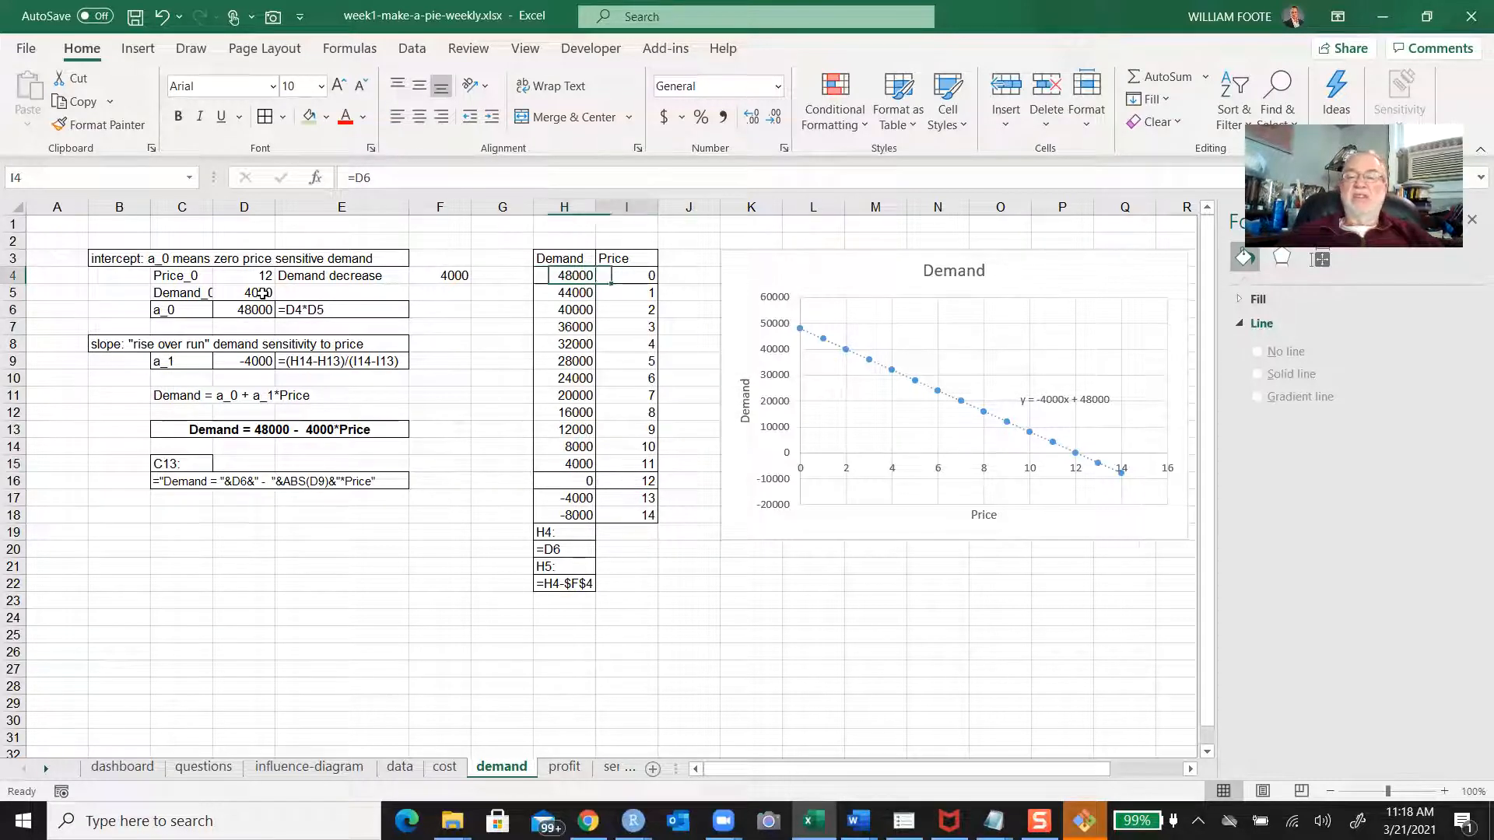
pyautogui.press('Left')
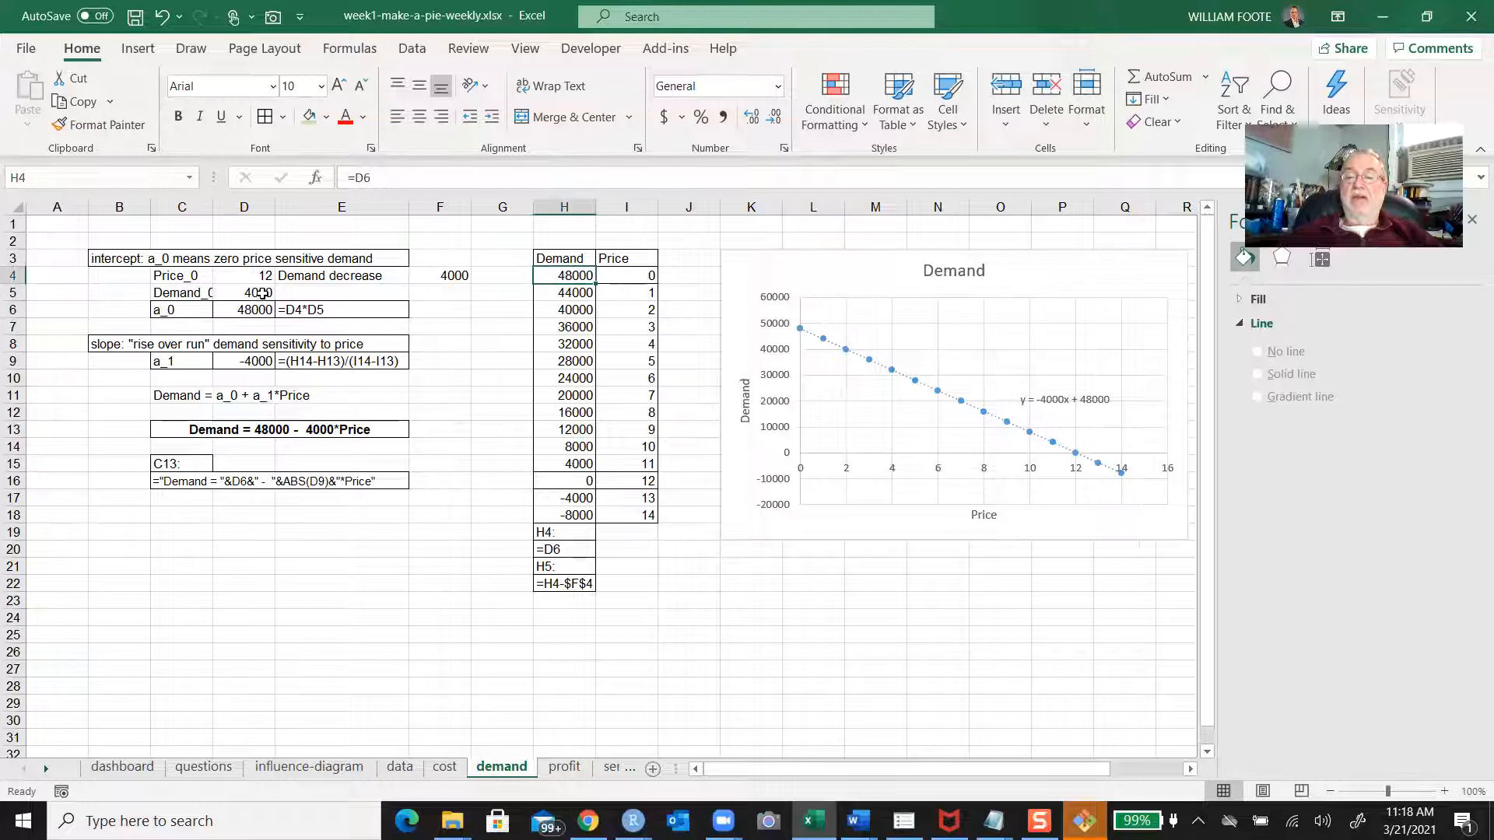
pyautogui.press('Right')
pyautogui.press('Right')
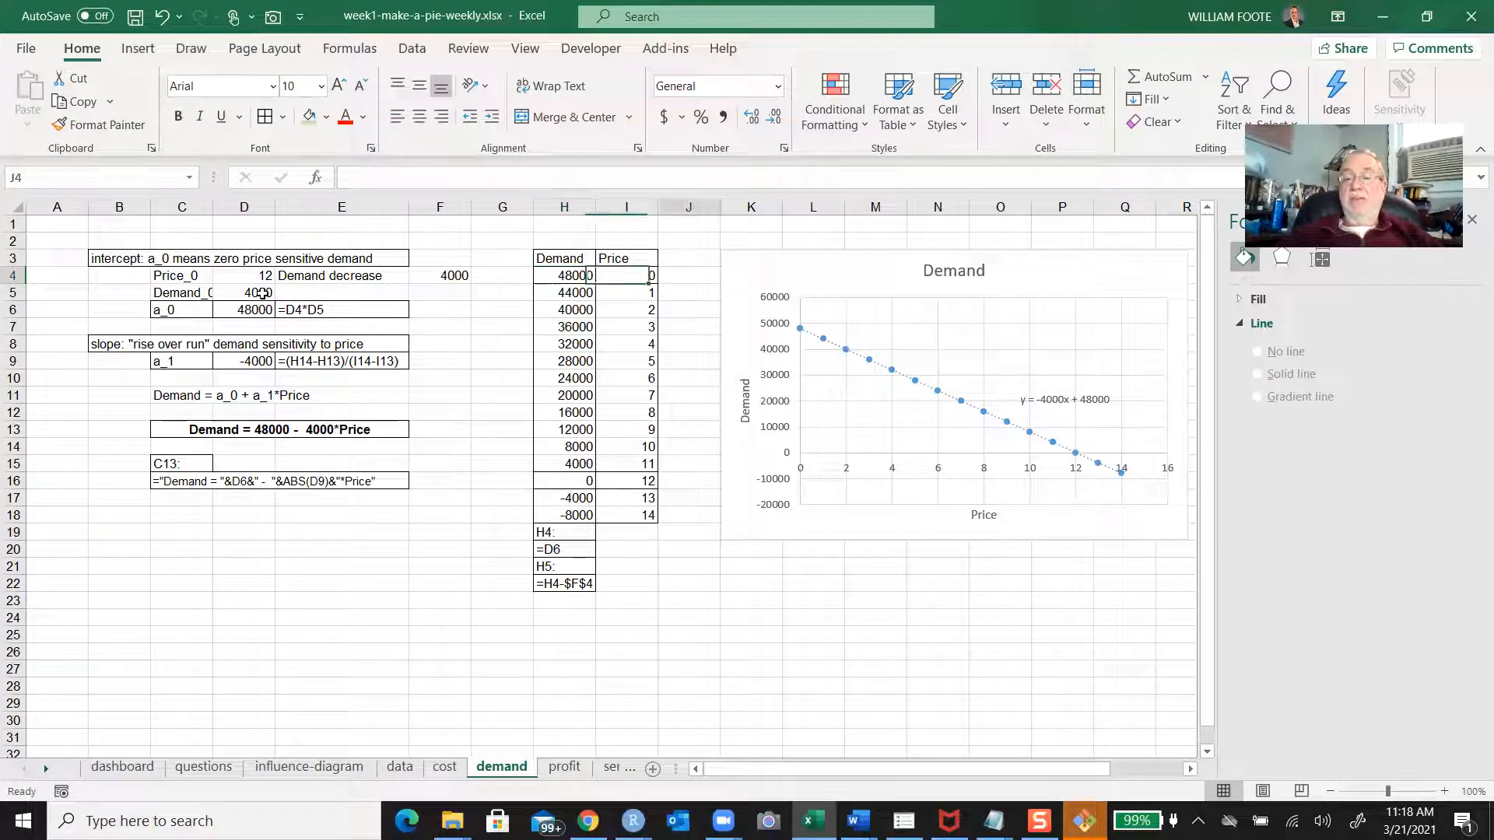
pyautogui.press('Left')
pyautogui.press('Left')
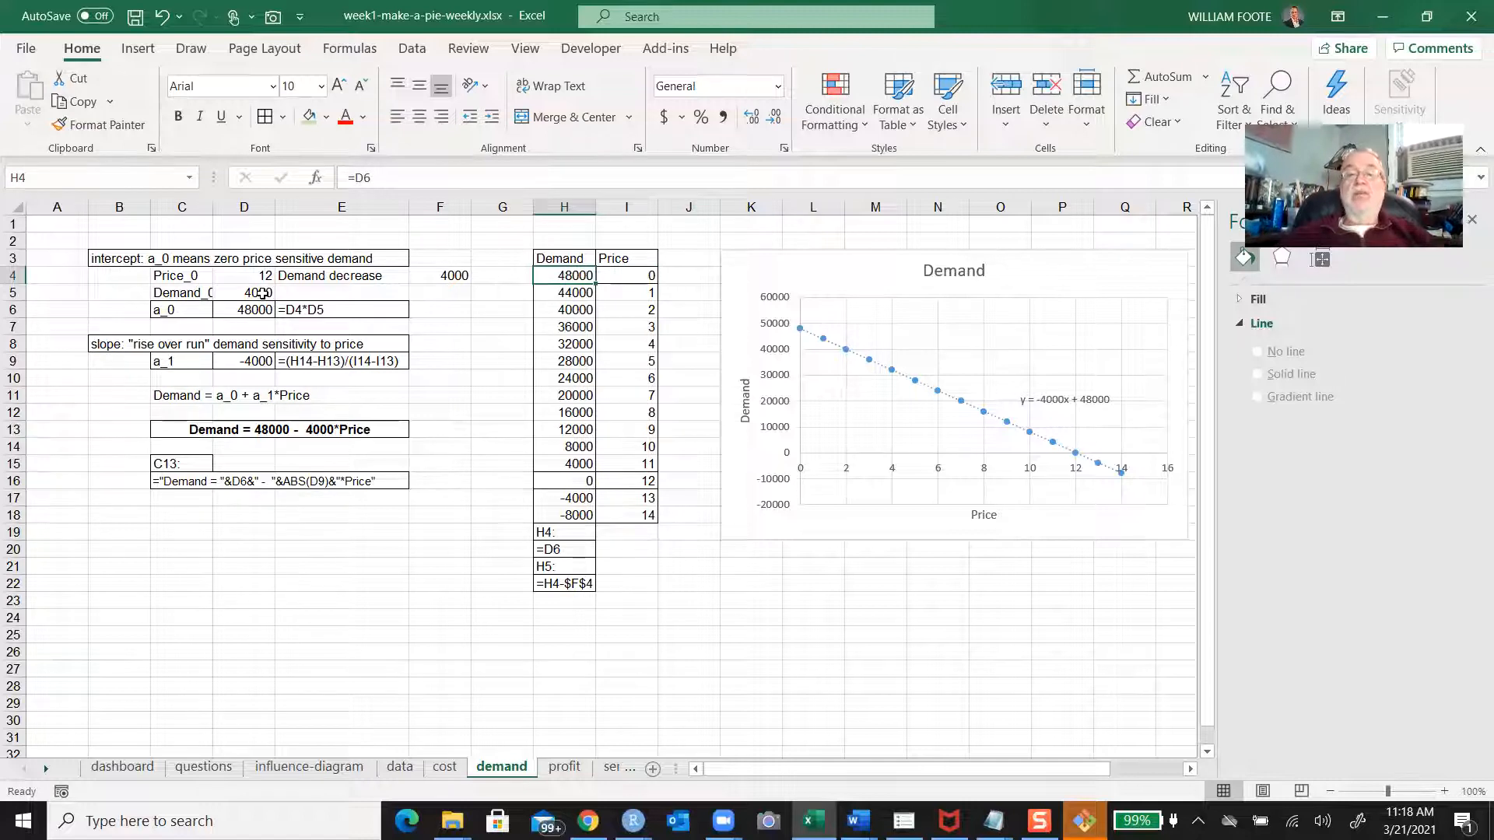
# Trace the demand column formulas from H5 down to H16 to examine how each subtracts the demand decrease in F4
pyautogui.press('Down')
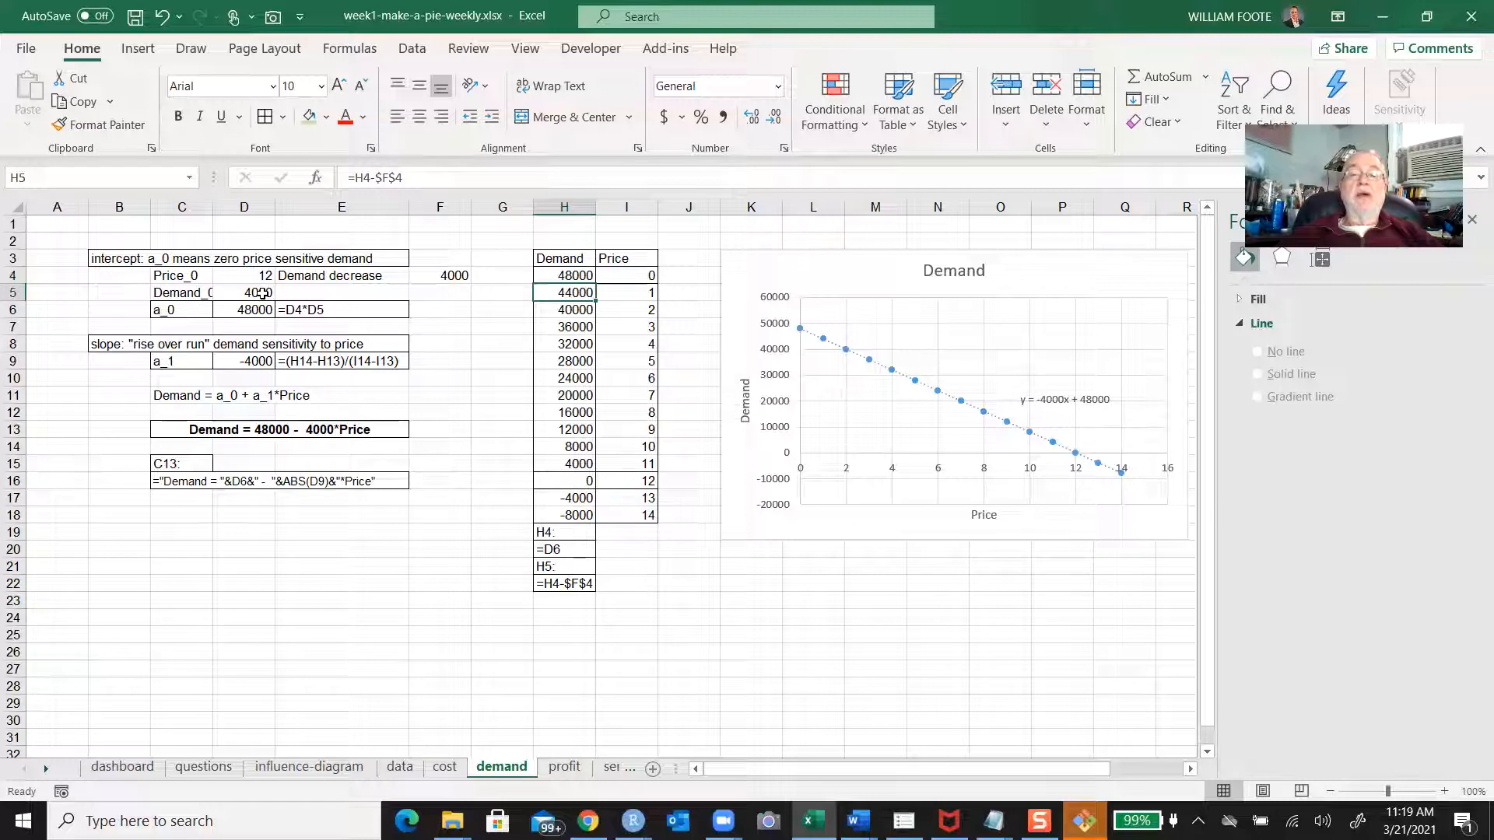
pyautogui.press('Down')
pyautogui.press('Down')
pyautogui.press('Down')
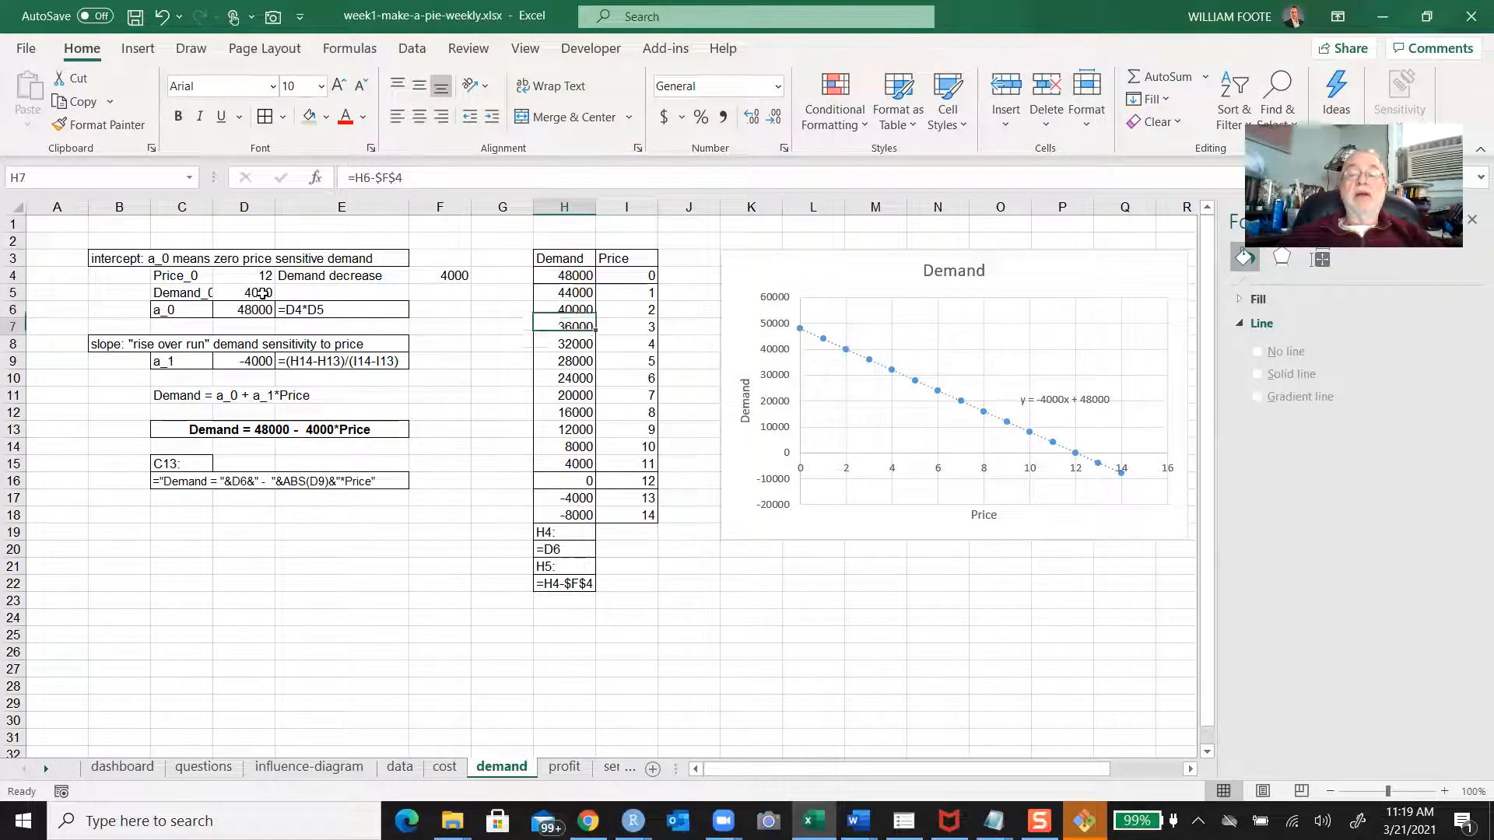
pyautogui.press('Down')
pyautogui.press('Down')
pyautogui.press('Down')
pyautogui.press('Down')
pyautogui.press('Down')
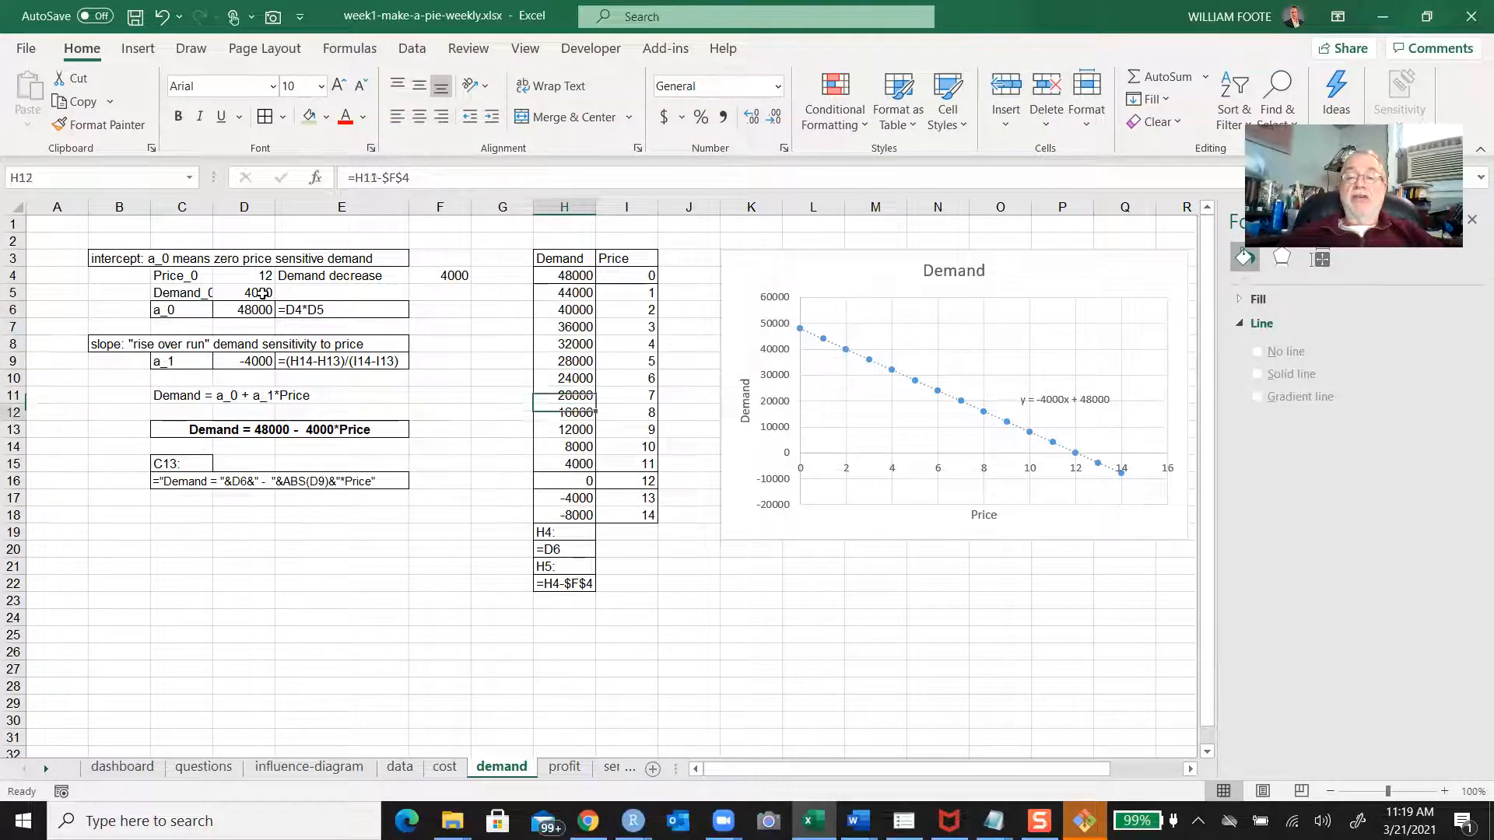
pyautogui.press('Down')
pyautogui.press('Down')
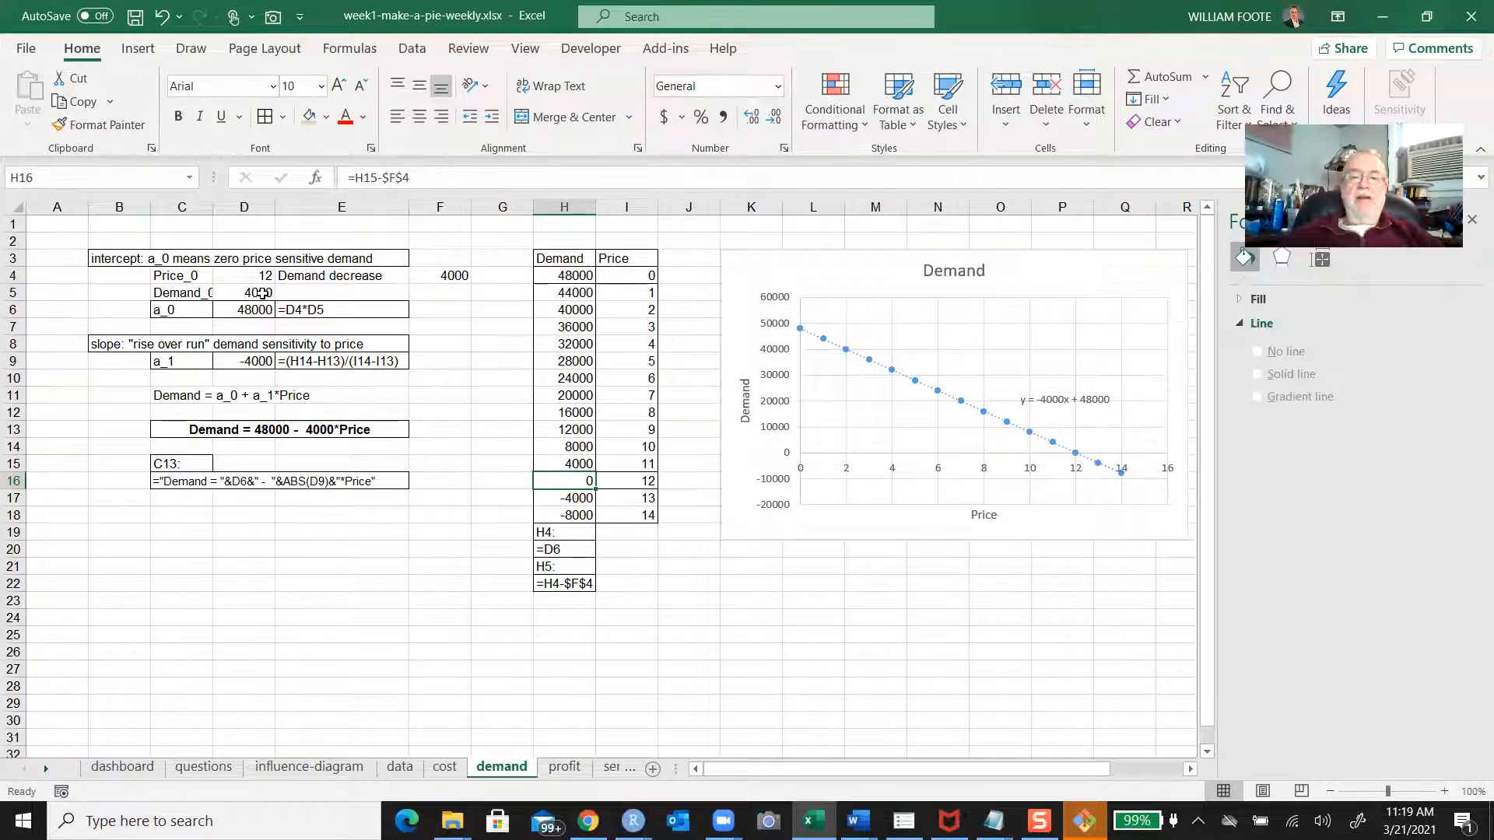
# Examine the a_1 slope formula in D9 and its formula text in E9 against the demand and price columns
pyautogui.press('Left')
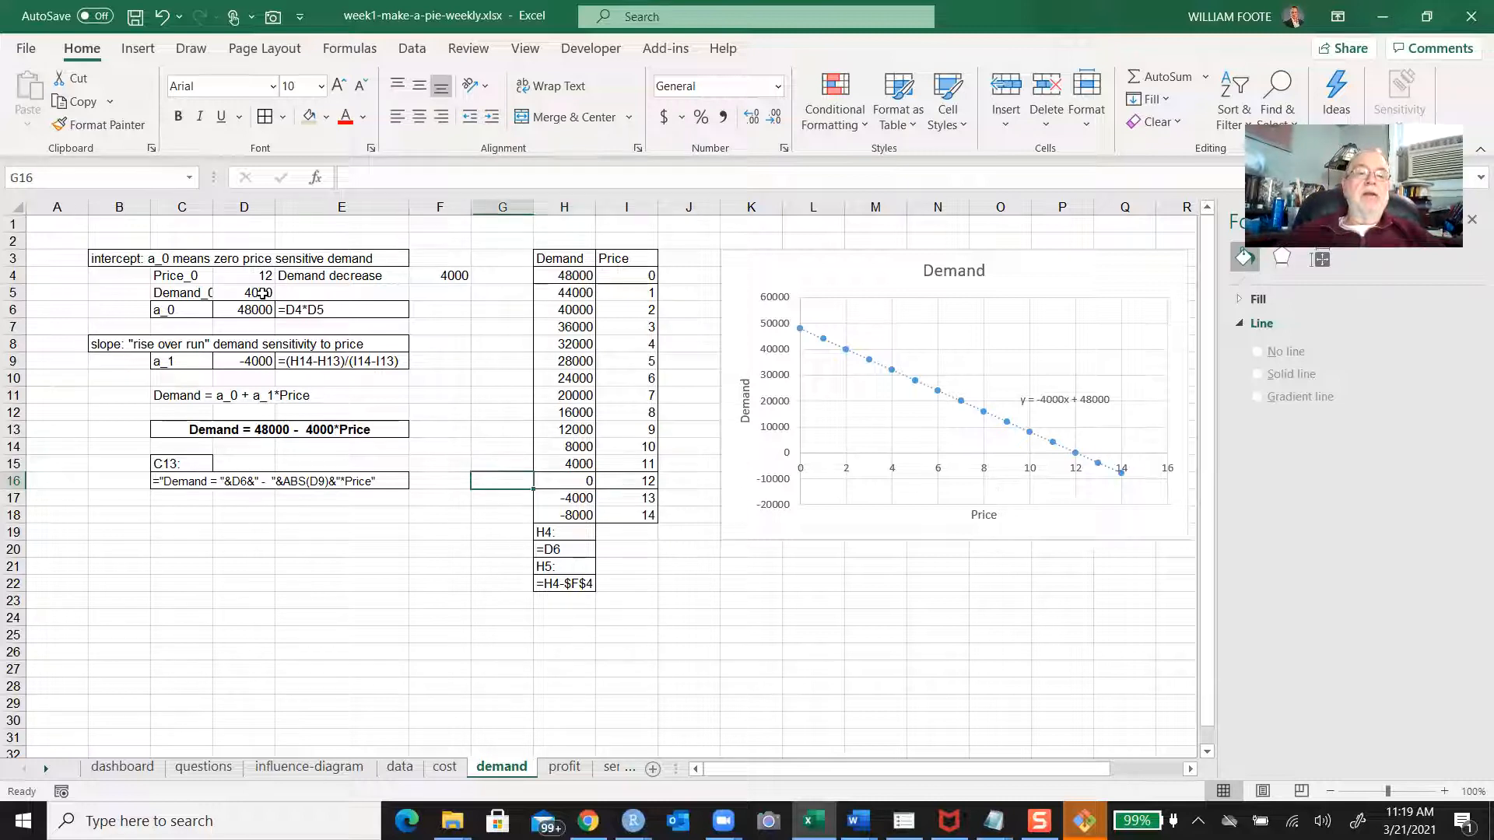
pyautogui.press('Left')
pyautogui.press('Left')
pyautogui.press('Up')
pyautogui.press('Up')
pyautogui.press('Up')
pyautogui.press('Up')
pyautogui.press('Up')
pyautogui.press('Up')
pyautogui.press('Up')
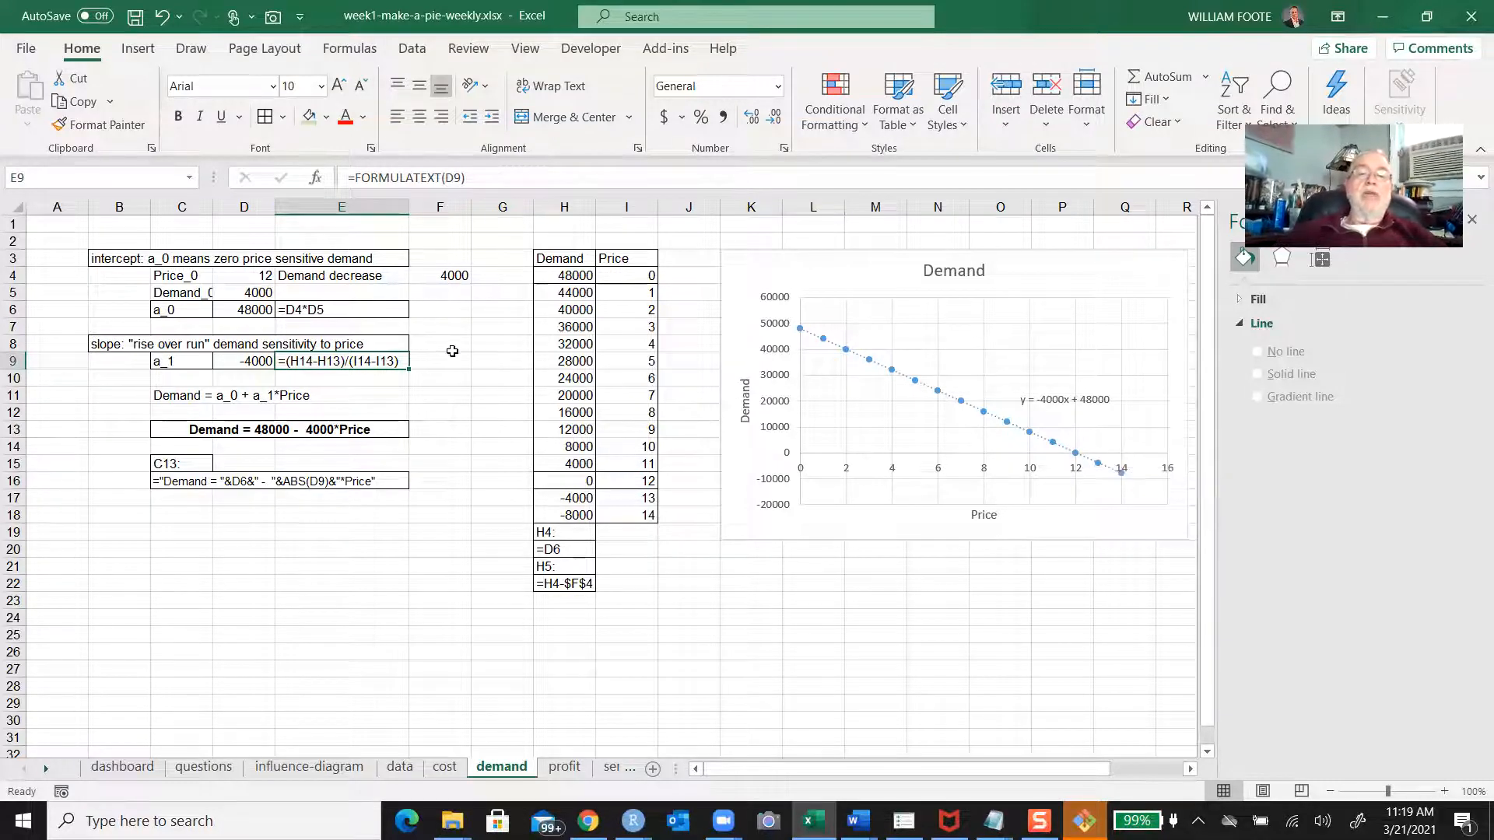
pyautogui.click(249, 362)
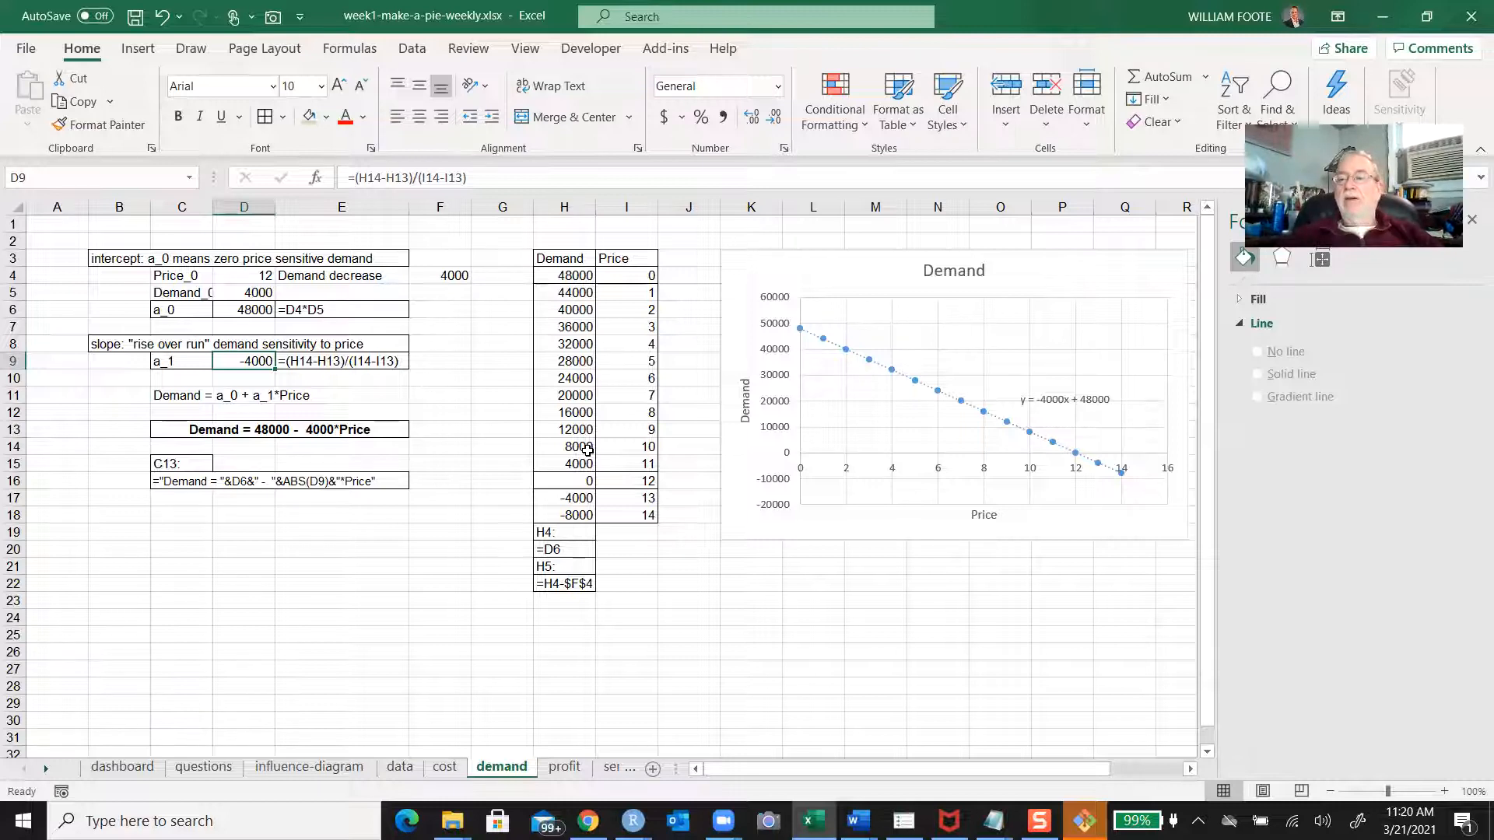
# Examine the demand chart's trendline options, including the linear type and the equation display setting
pyautogui.doubleClick(893, 376)
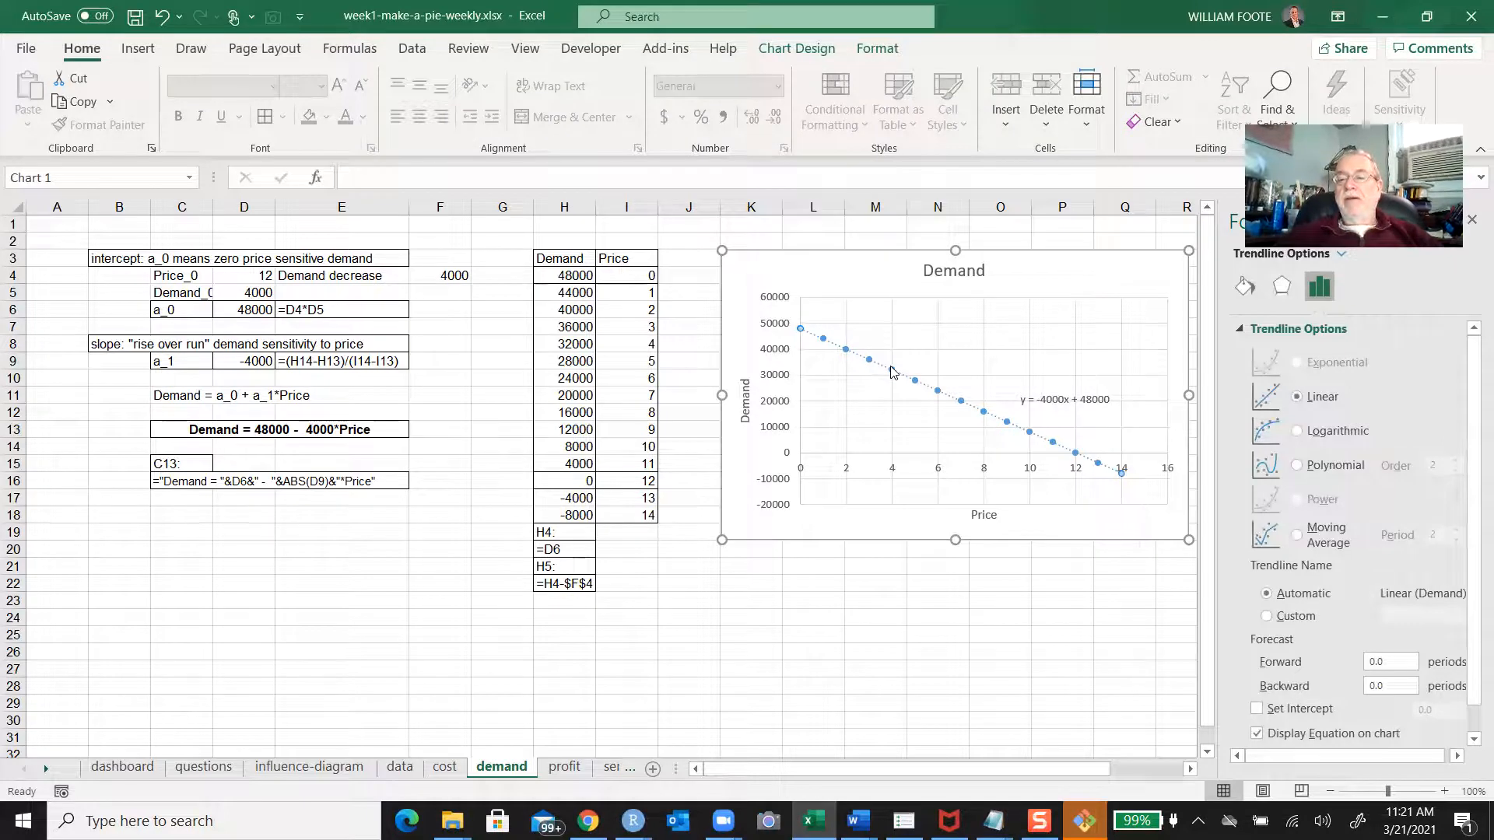
pyautogui.rightClick(893, 372)
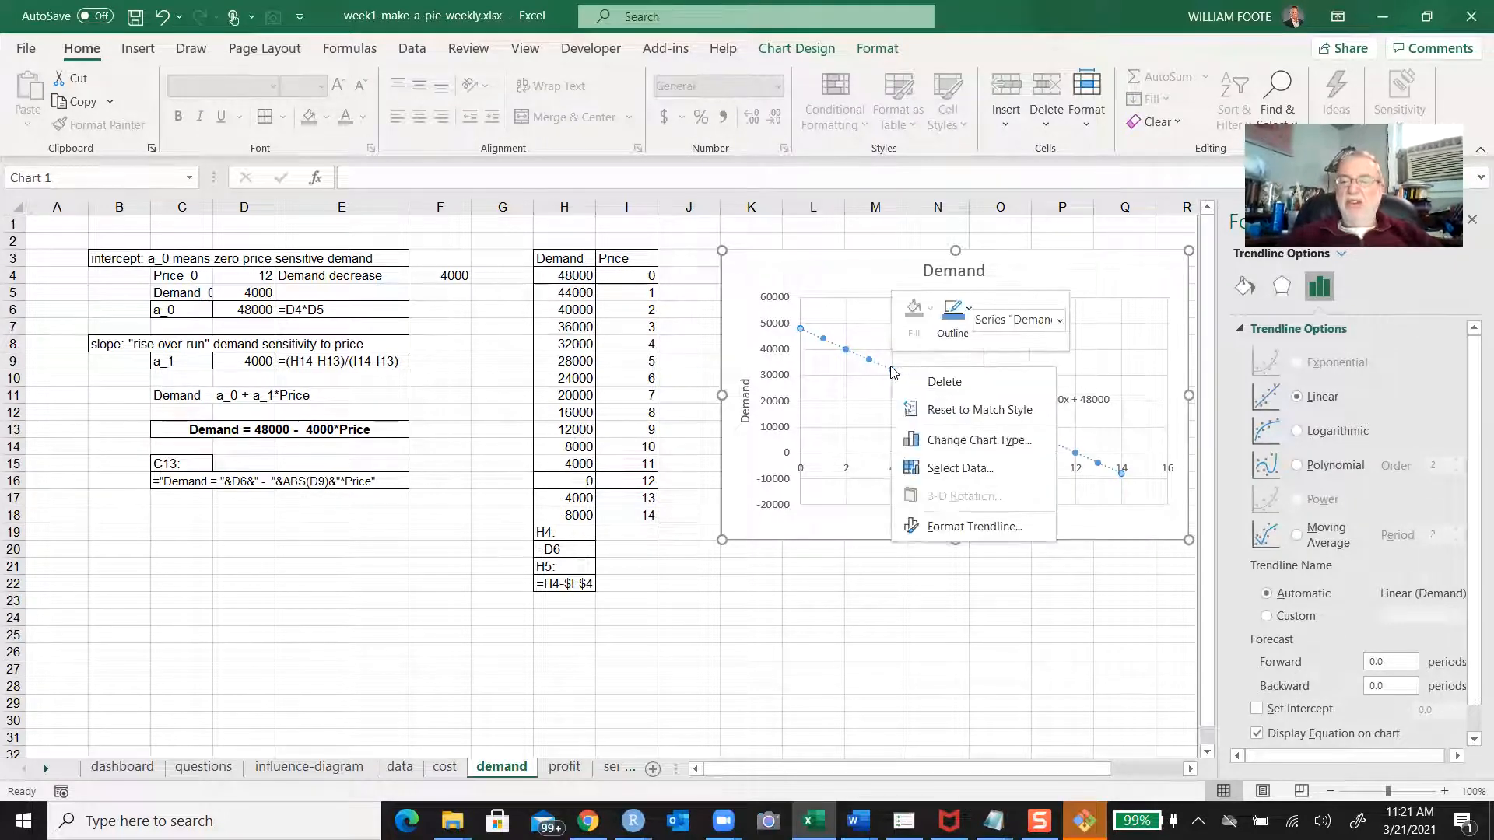
pyautogui.press('Escape')
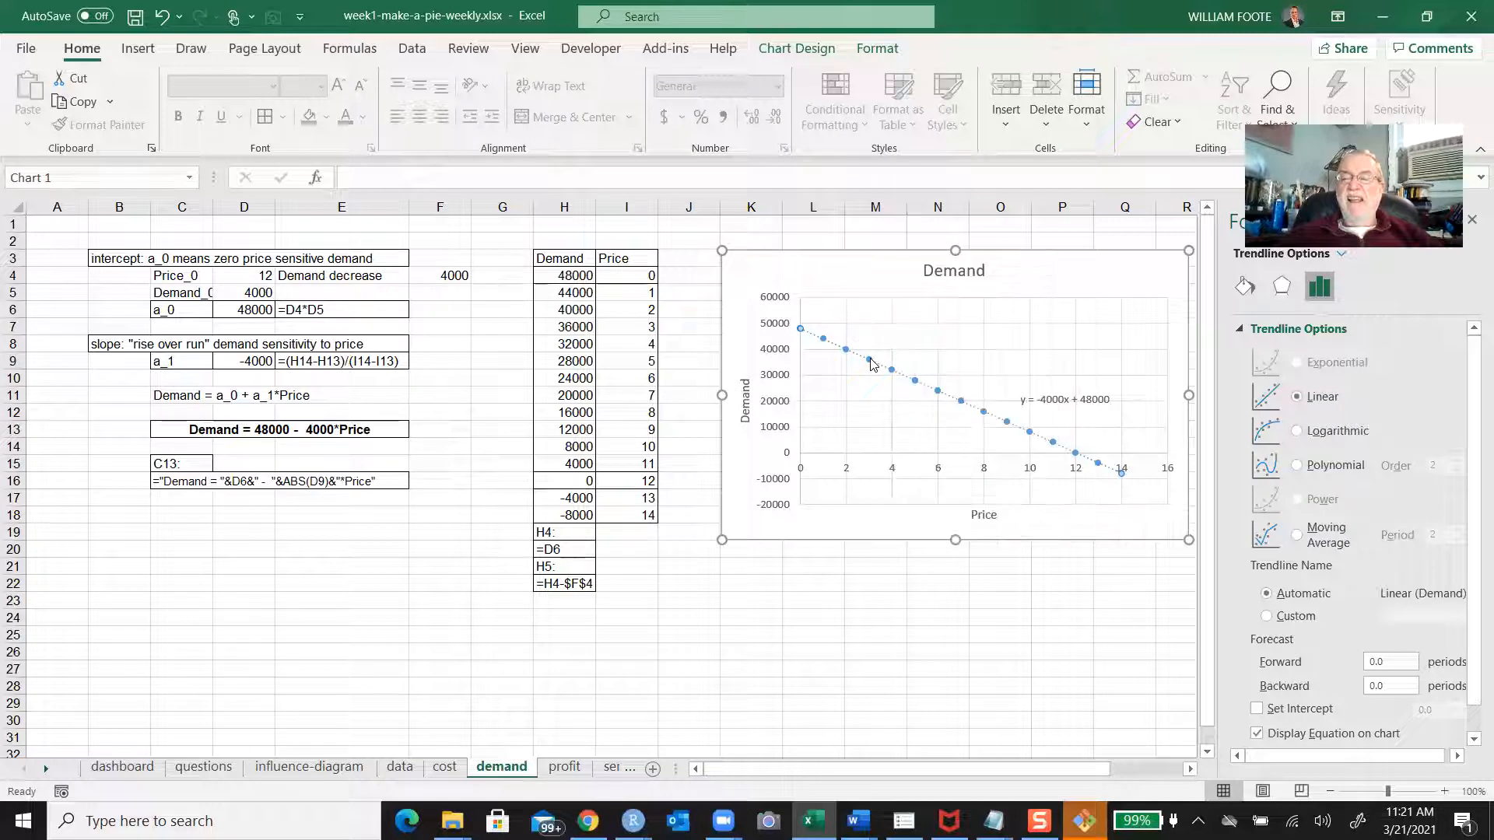
pyautogui.rightClick(869, 362)
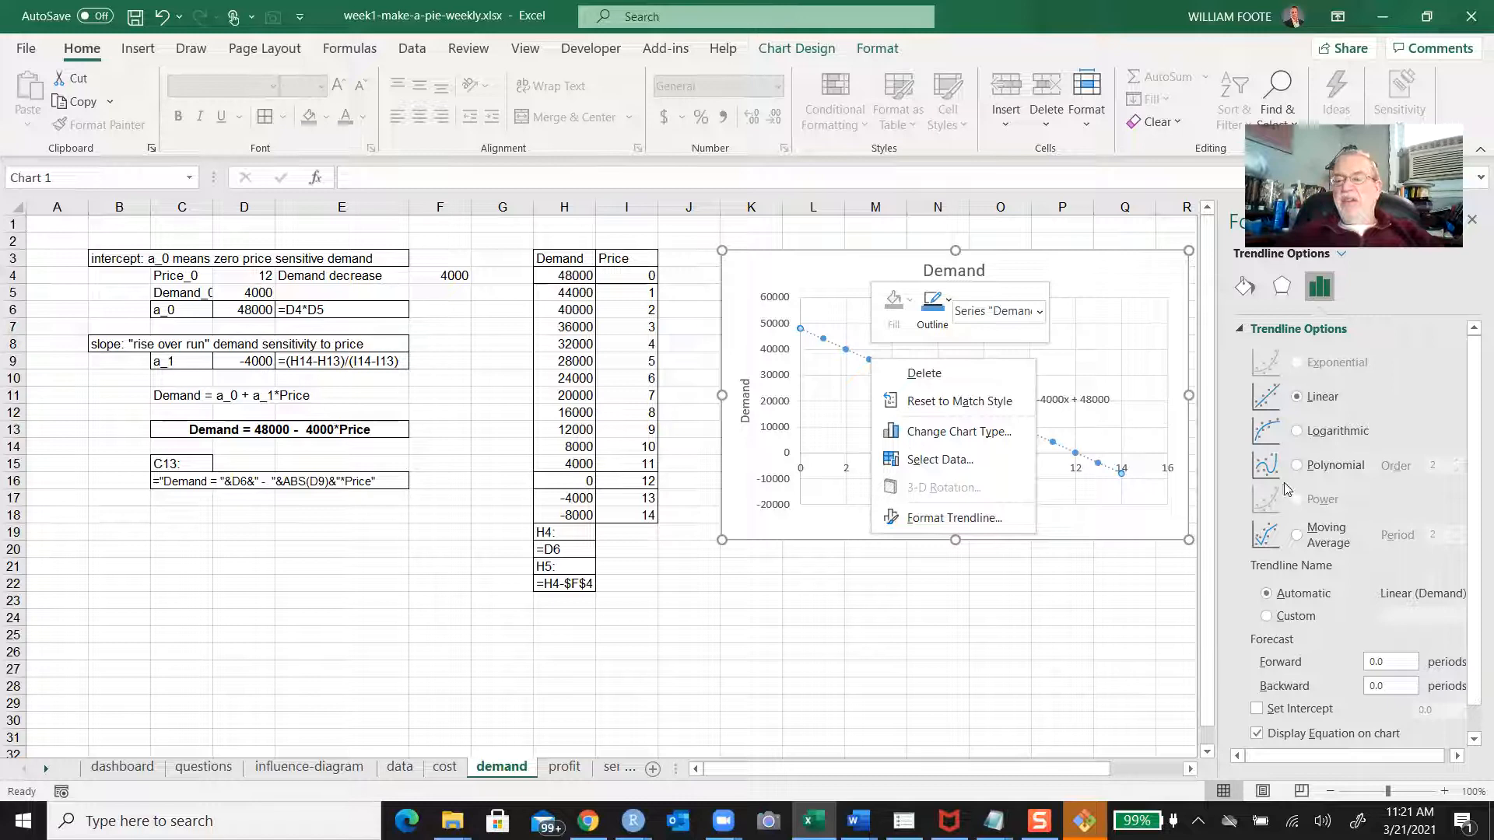
pyautogui.click(1472, 451)
pyautogui.moveTo(1472, 451); pyautogui.dragTo(1471, 622)
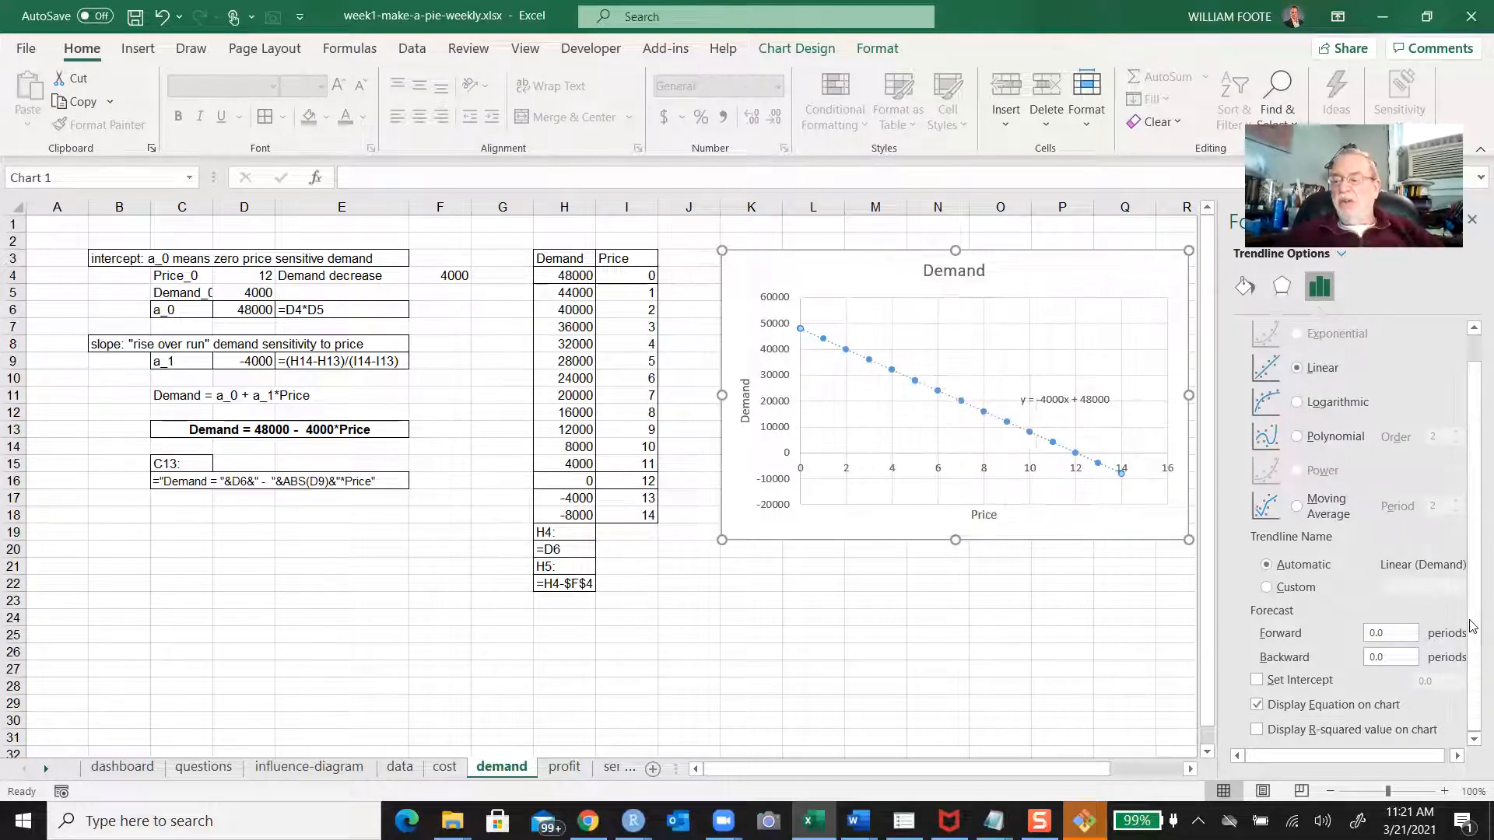
pyautogui.click(974, 634)
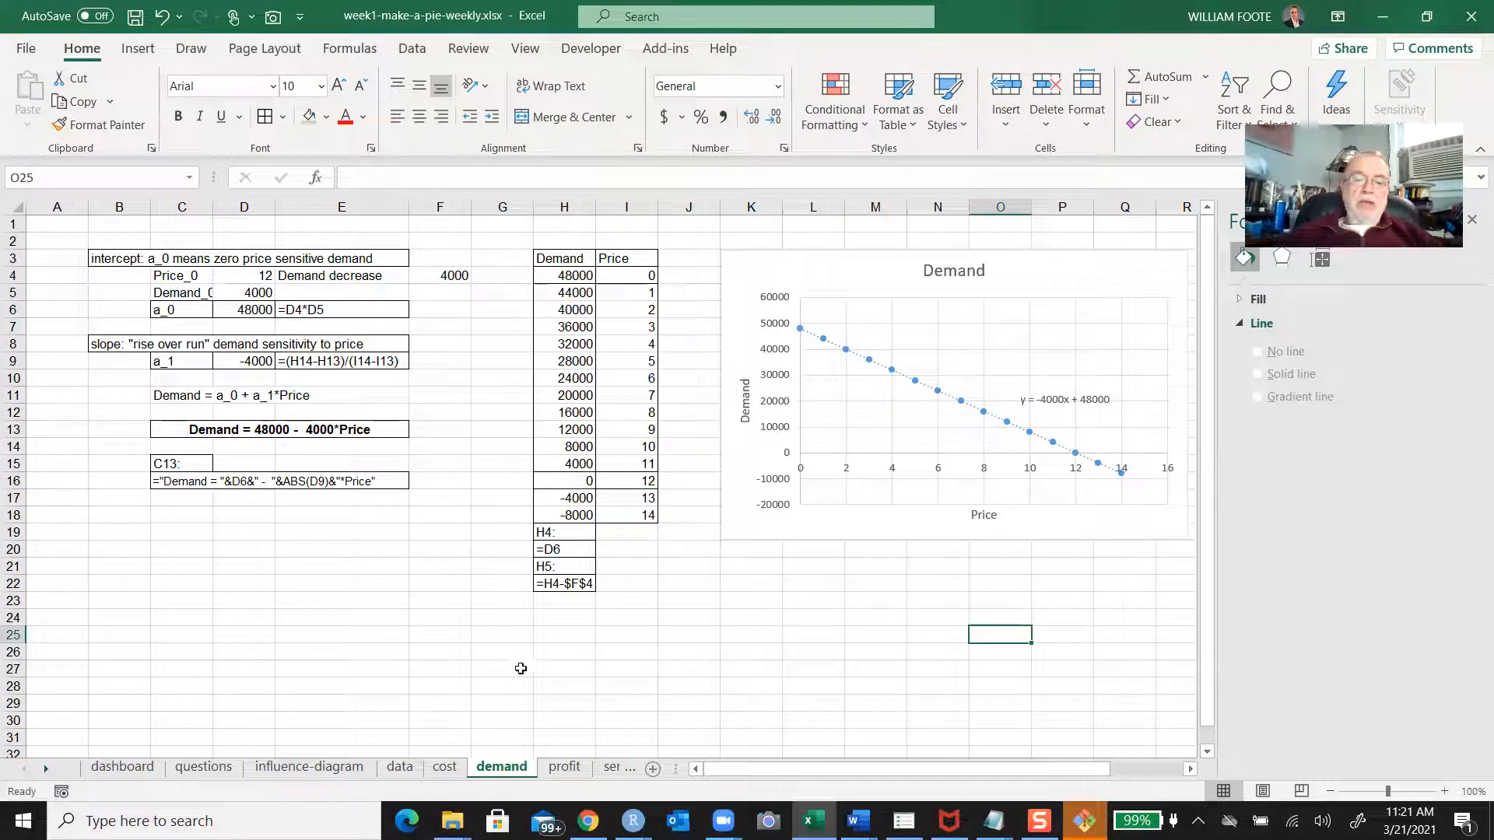
# Trace Pie Price in B3 of the profit sheet to the sensitivity sheet and examine the max profit and optimal price formulas in F10:F11
pyautogui.click(565, 770)
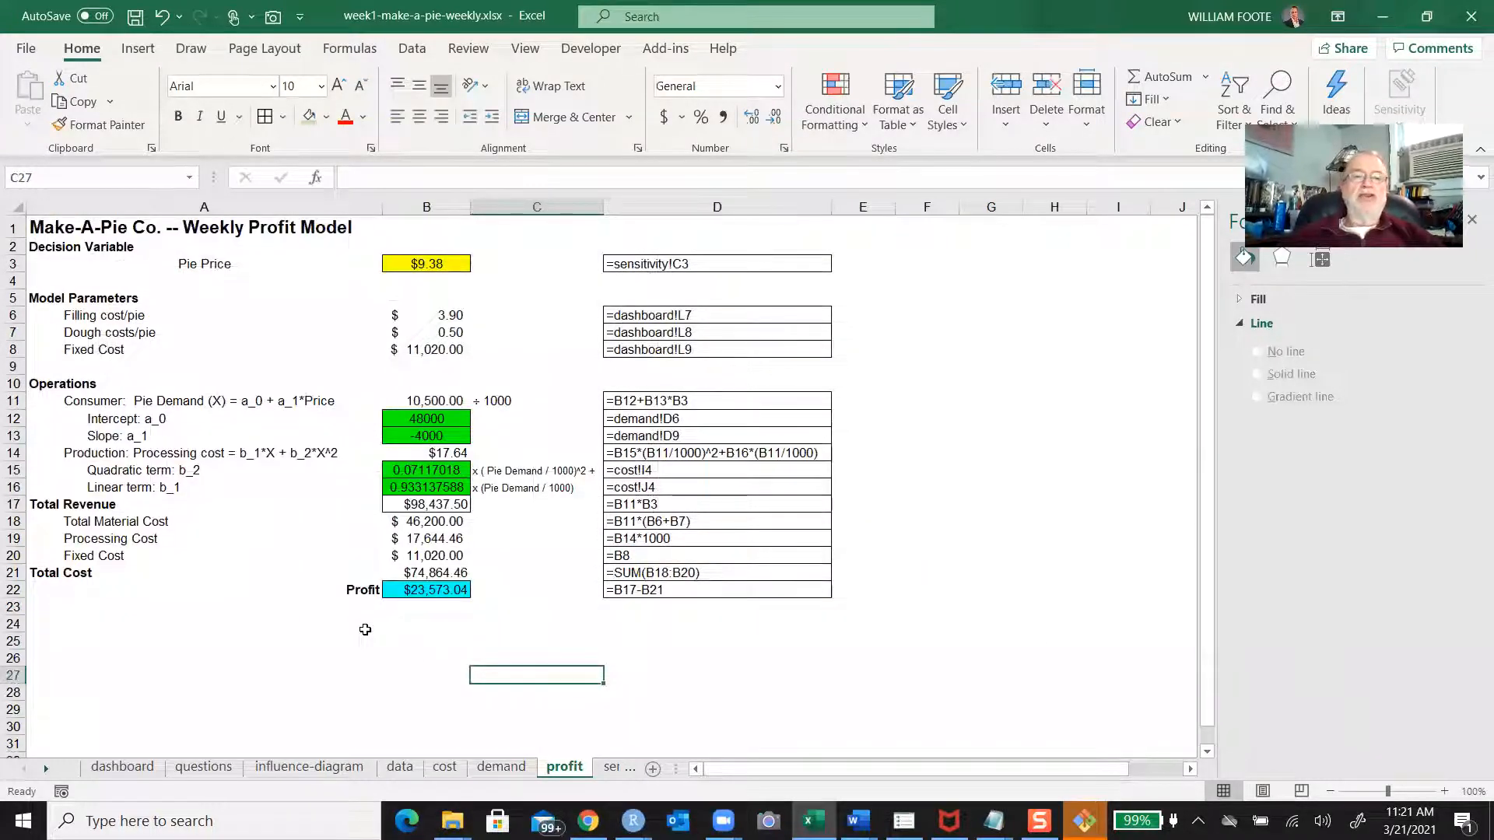
pyautogui.click(427, 263)
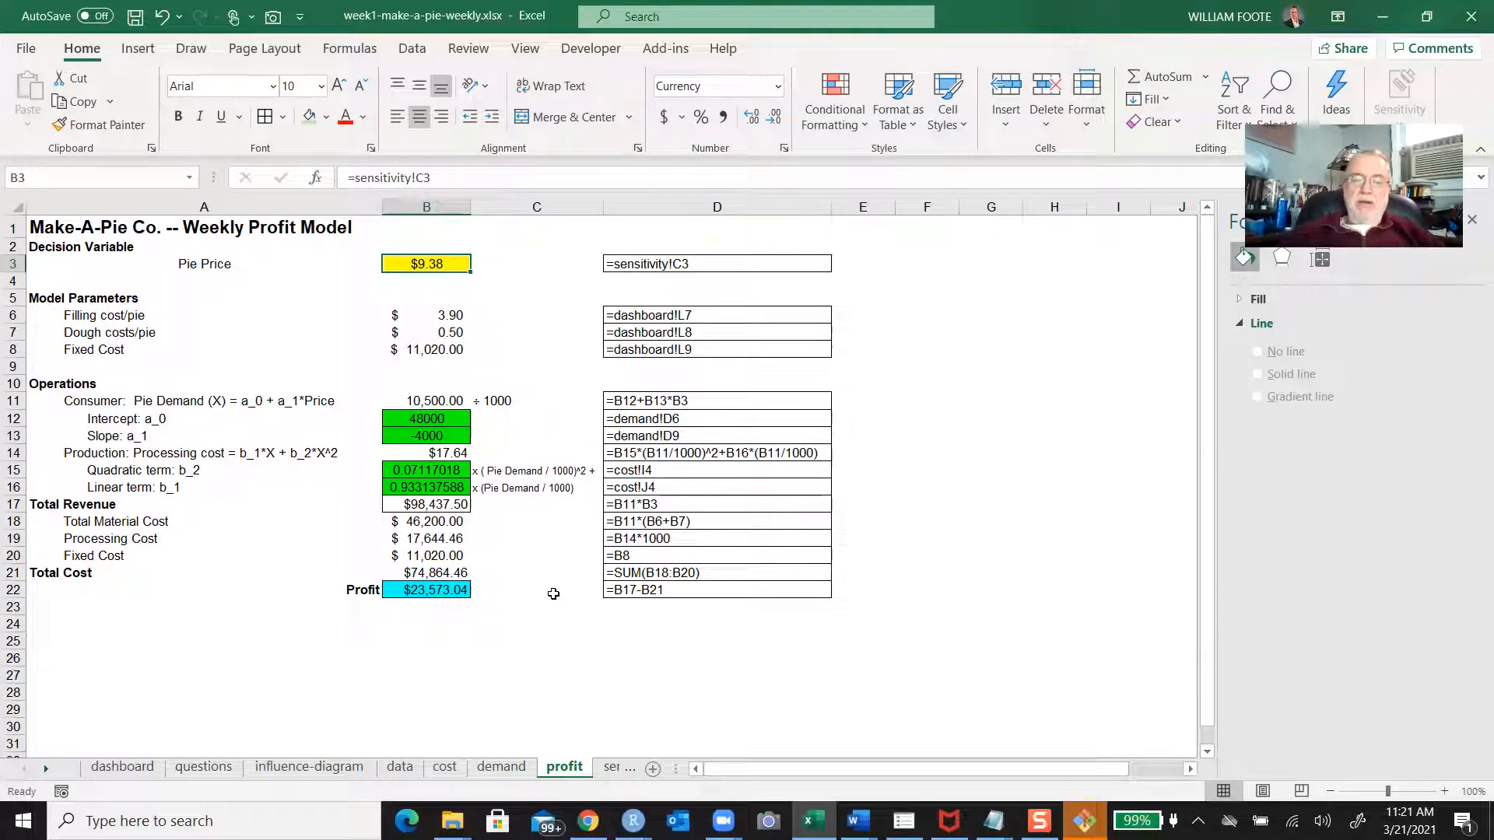
pyautogui.click(613, 767)
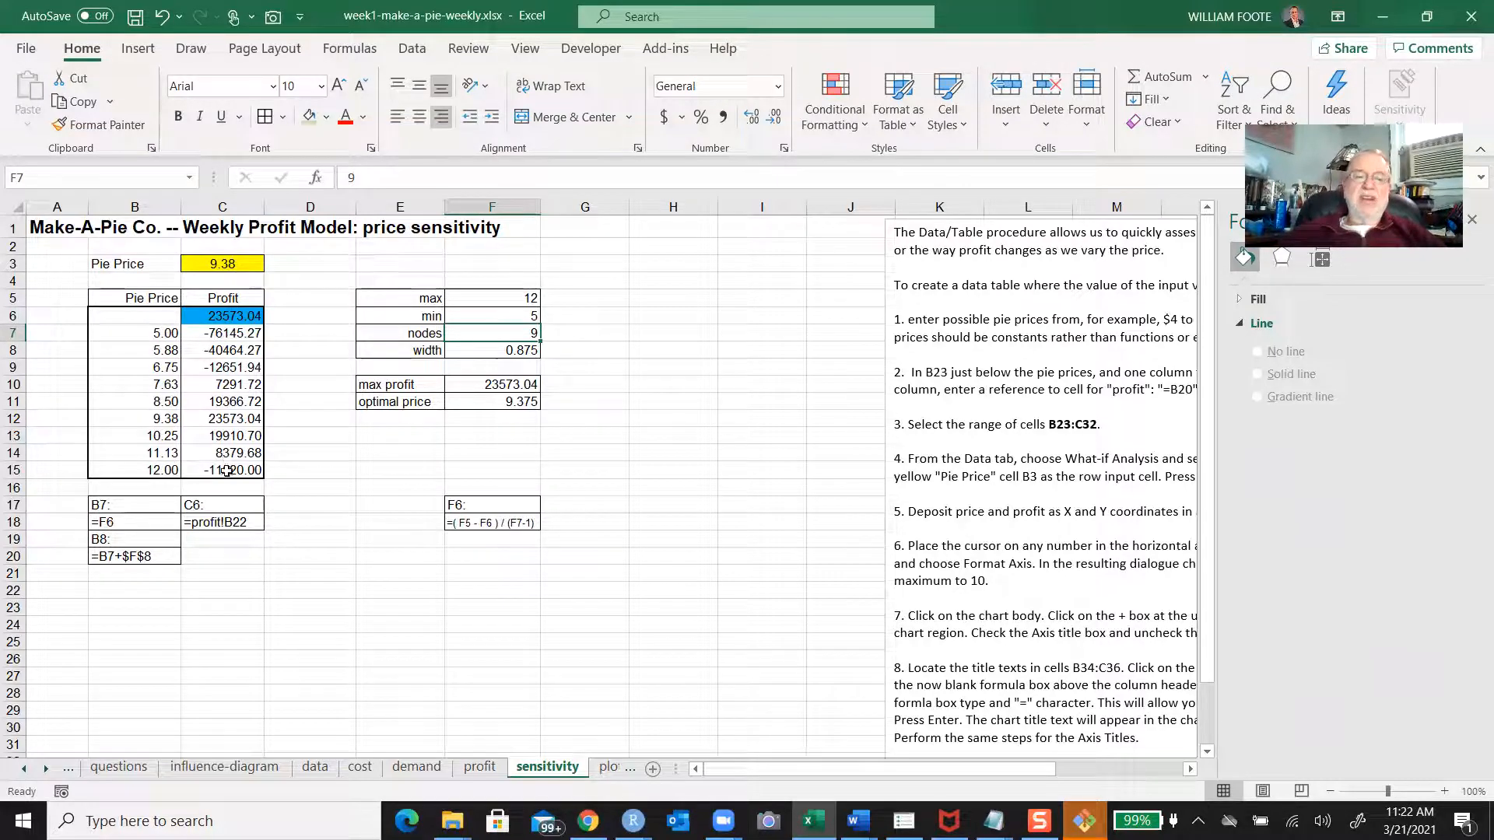
pyautogui.click(222, 420)
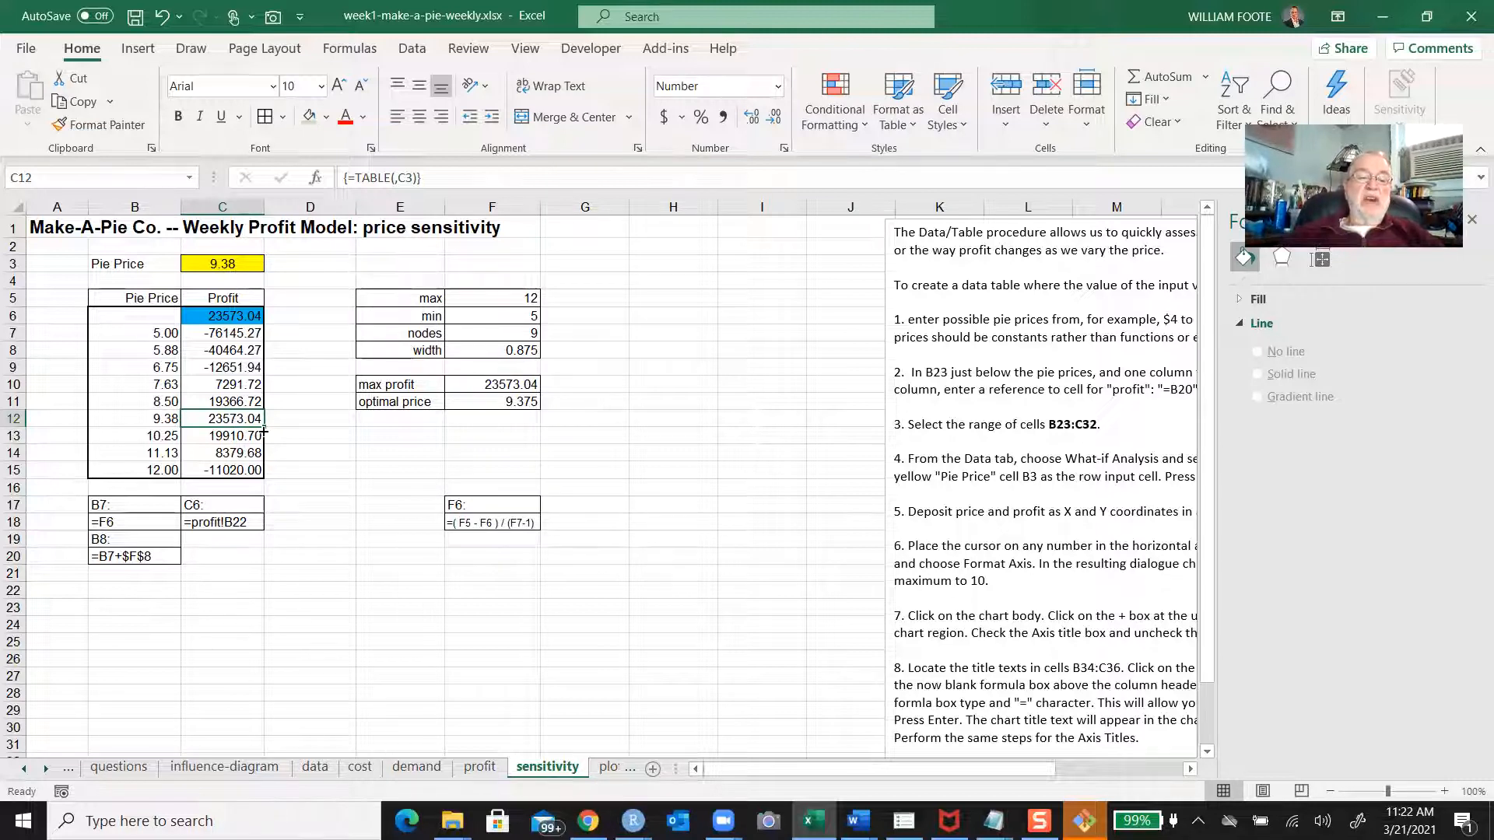
pyautogui.click(506, 385)
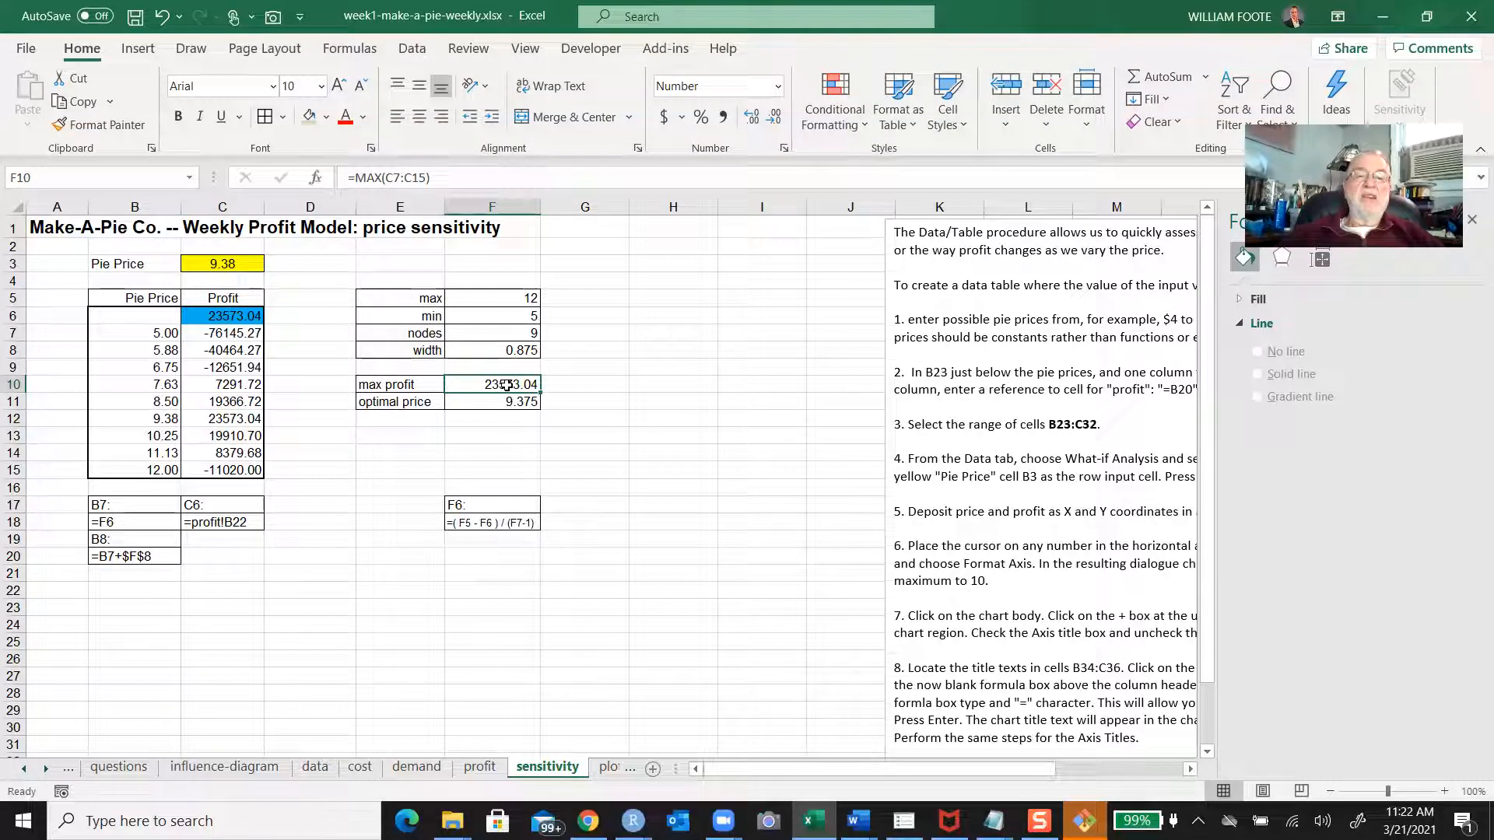
pyautogui.click(169, 418)
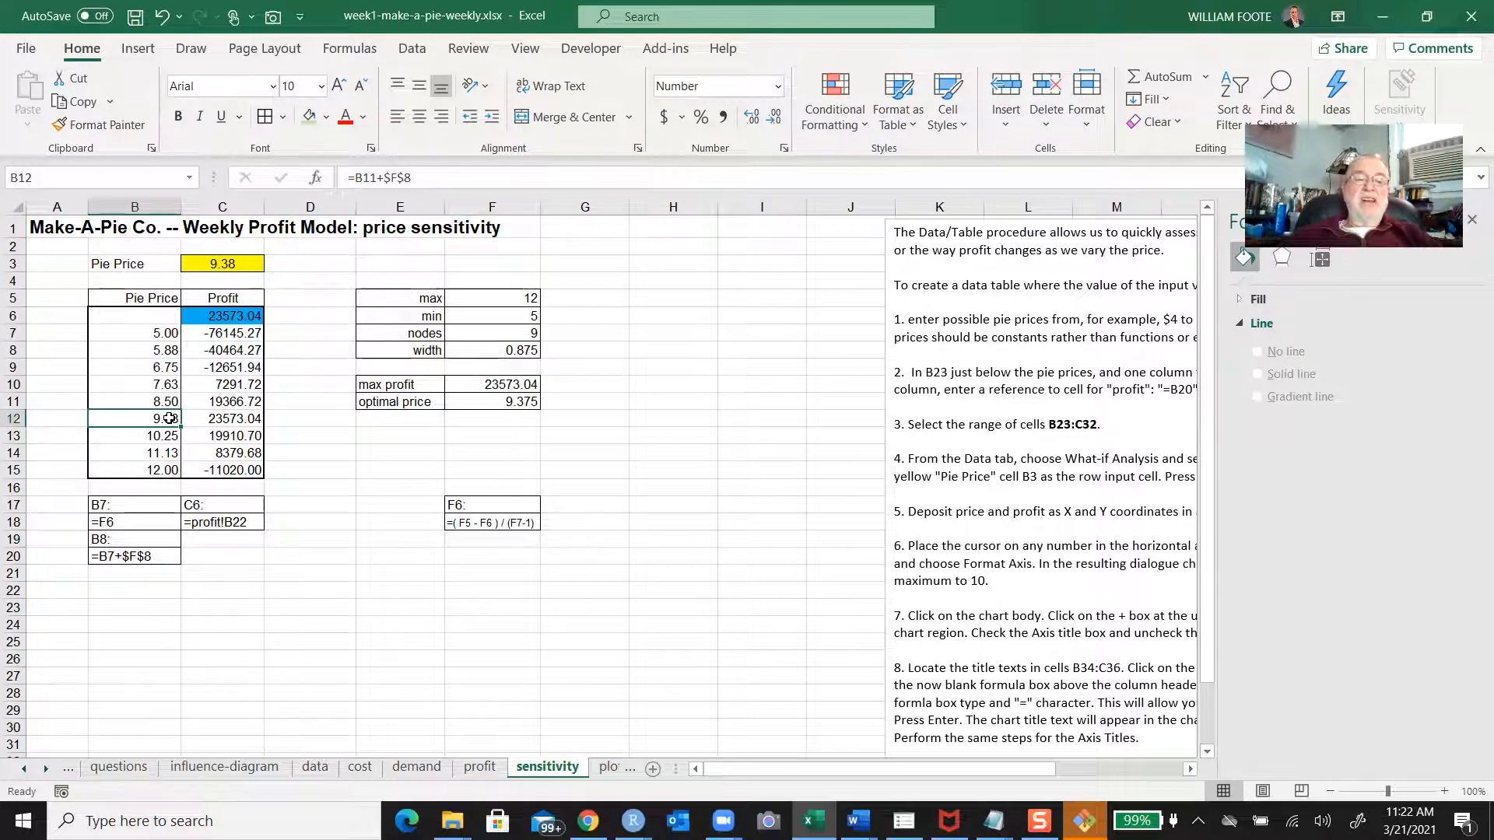
pyautogui.click(491, 401)
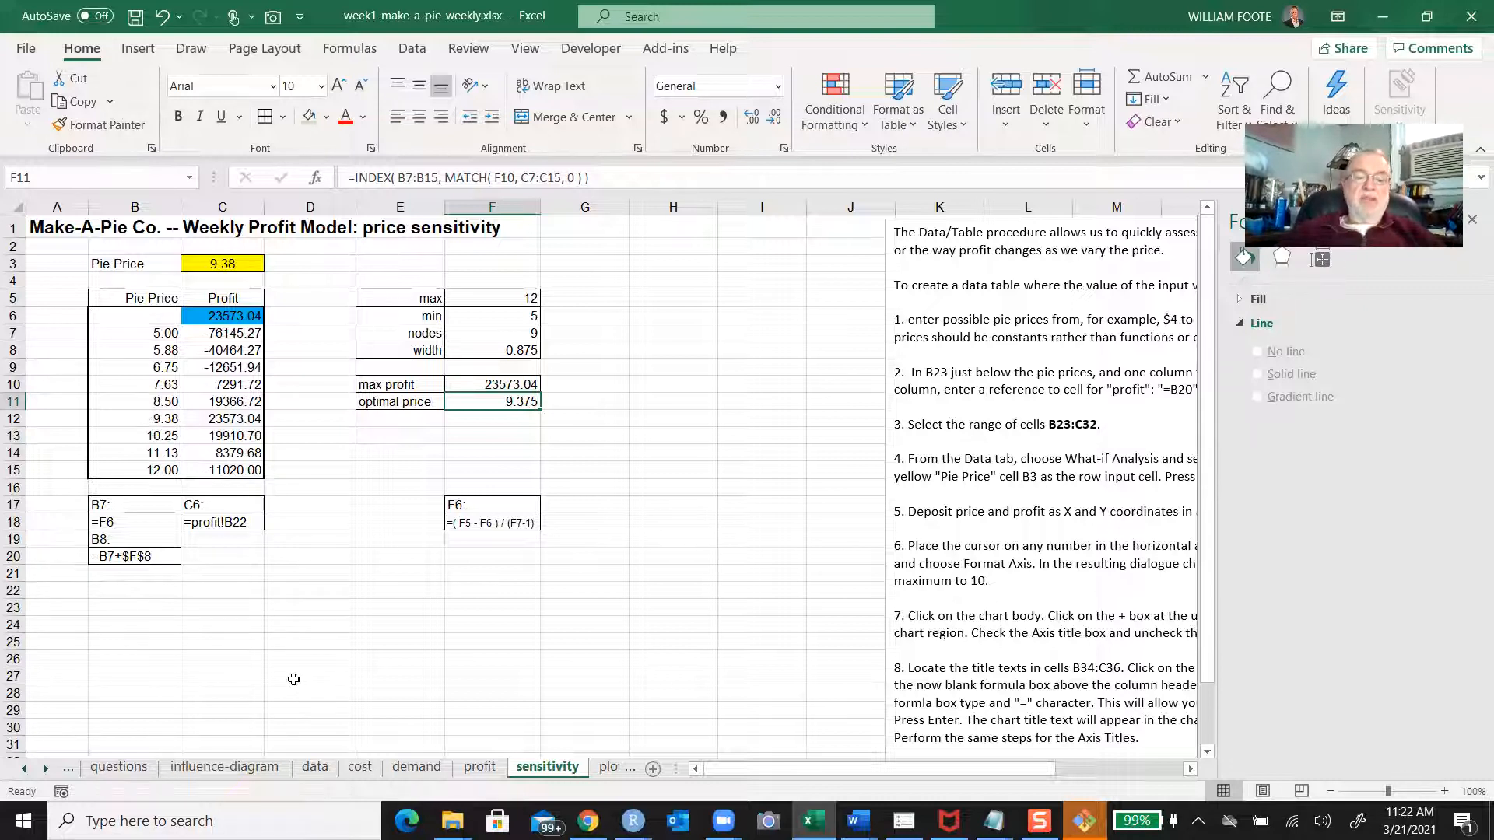
# Return to the profit sheet and examine the dashboard references behind filling cost, dough costs and fixed cost in B6:B8
pyautogui.click(479, 773)
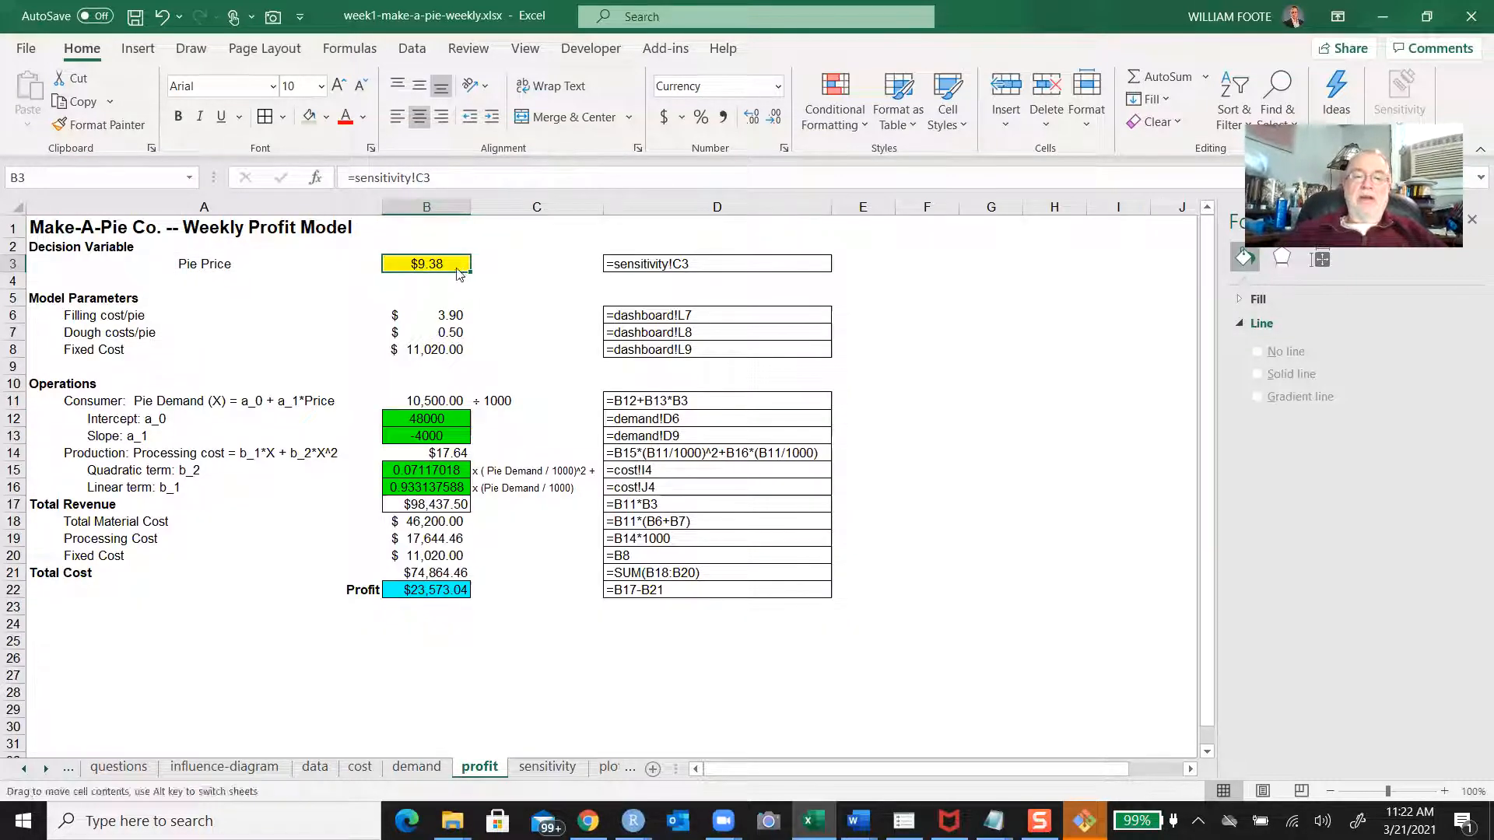
pyautogui.press('Return')
pyautogui.press('Return')
pyautogui.press('Return')
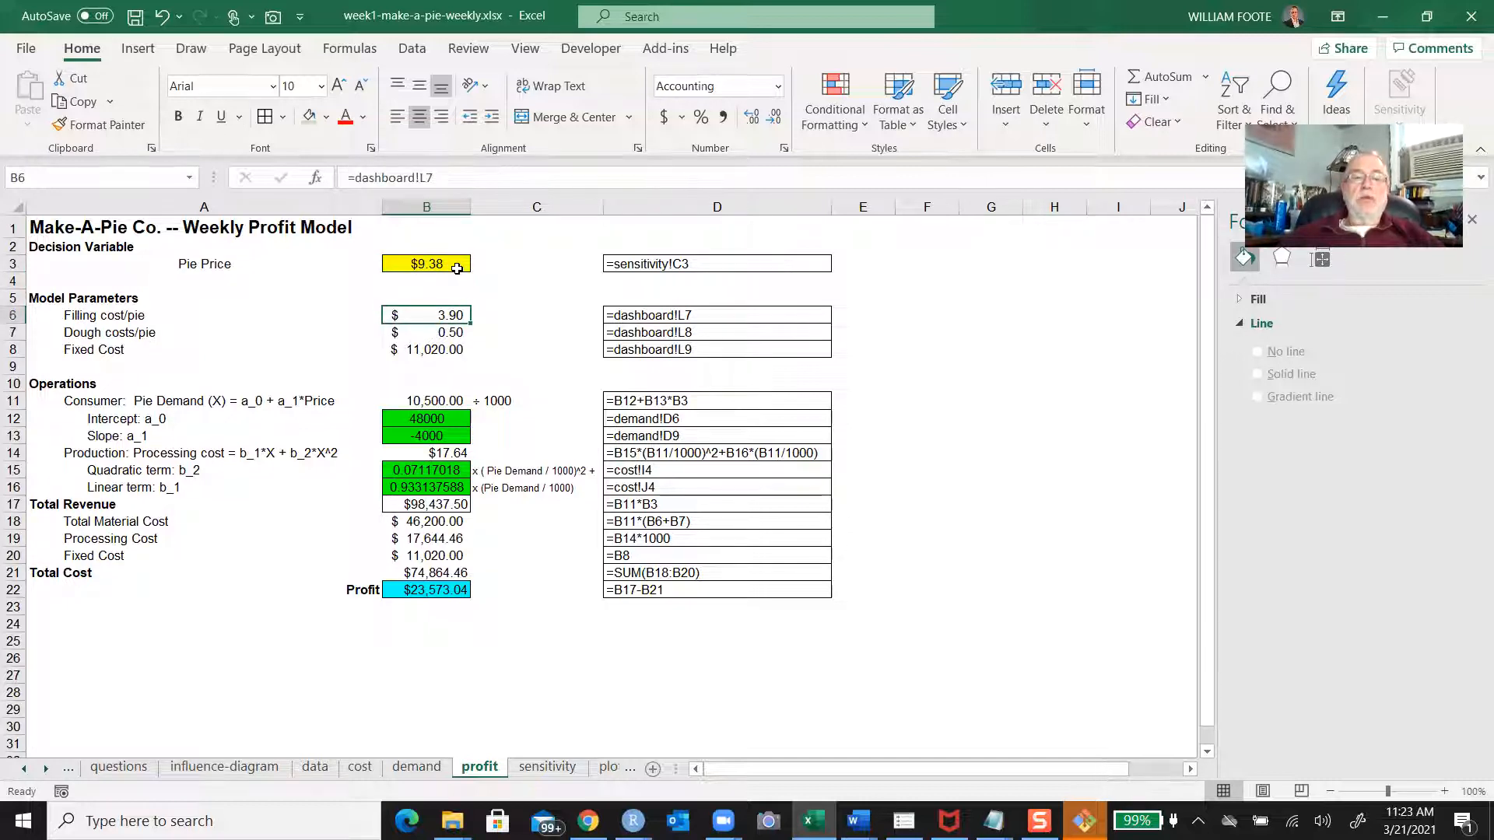
pyautogui.press('Return')
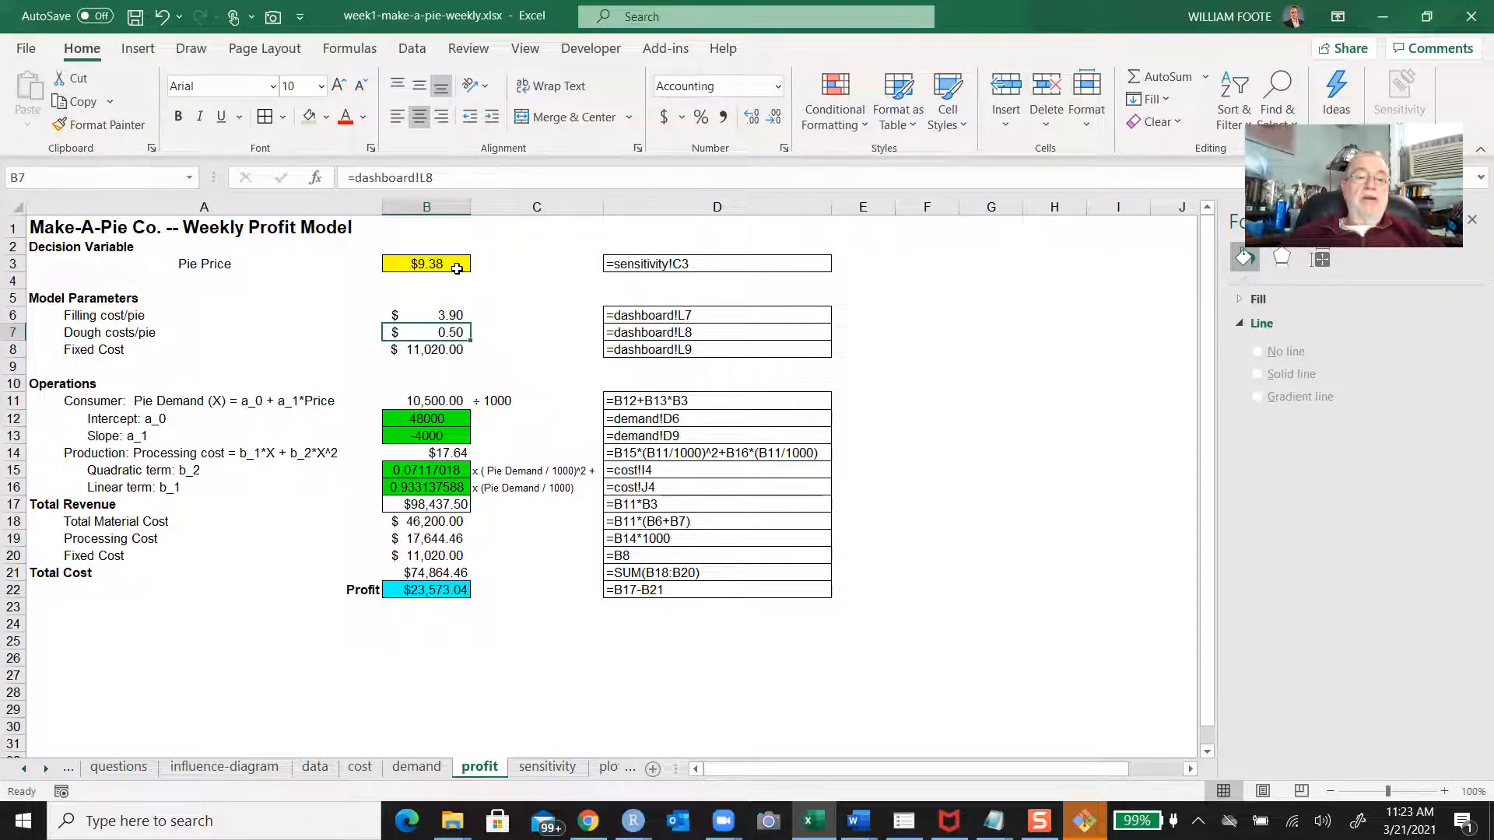
pyautogui.press('Down')
pyautogui.press('Up')
pyautogui.press('Up')
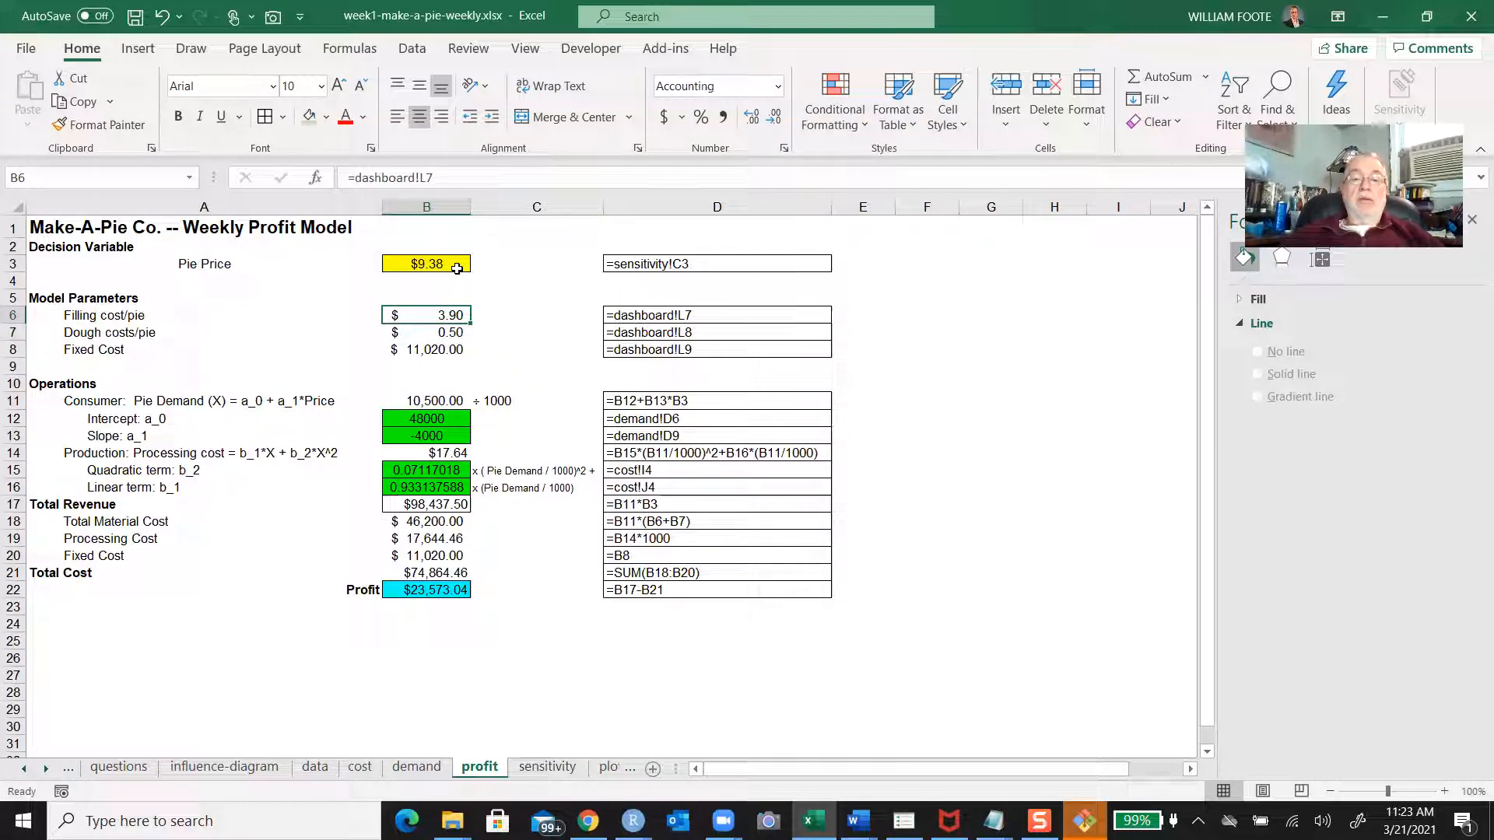
pyautogui.press('Down')
pyautogui.press('Down')
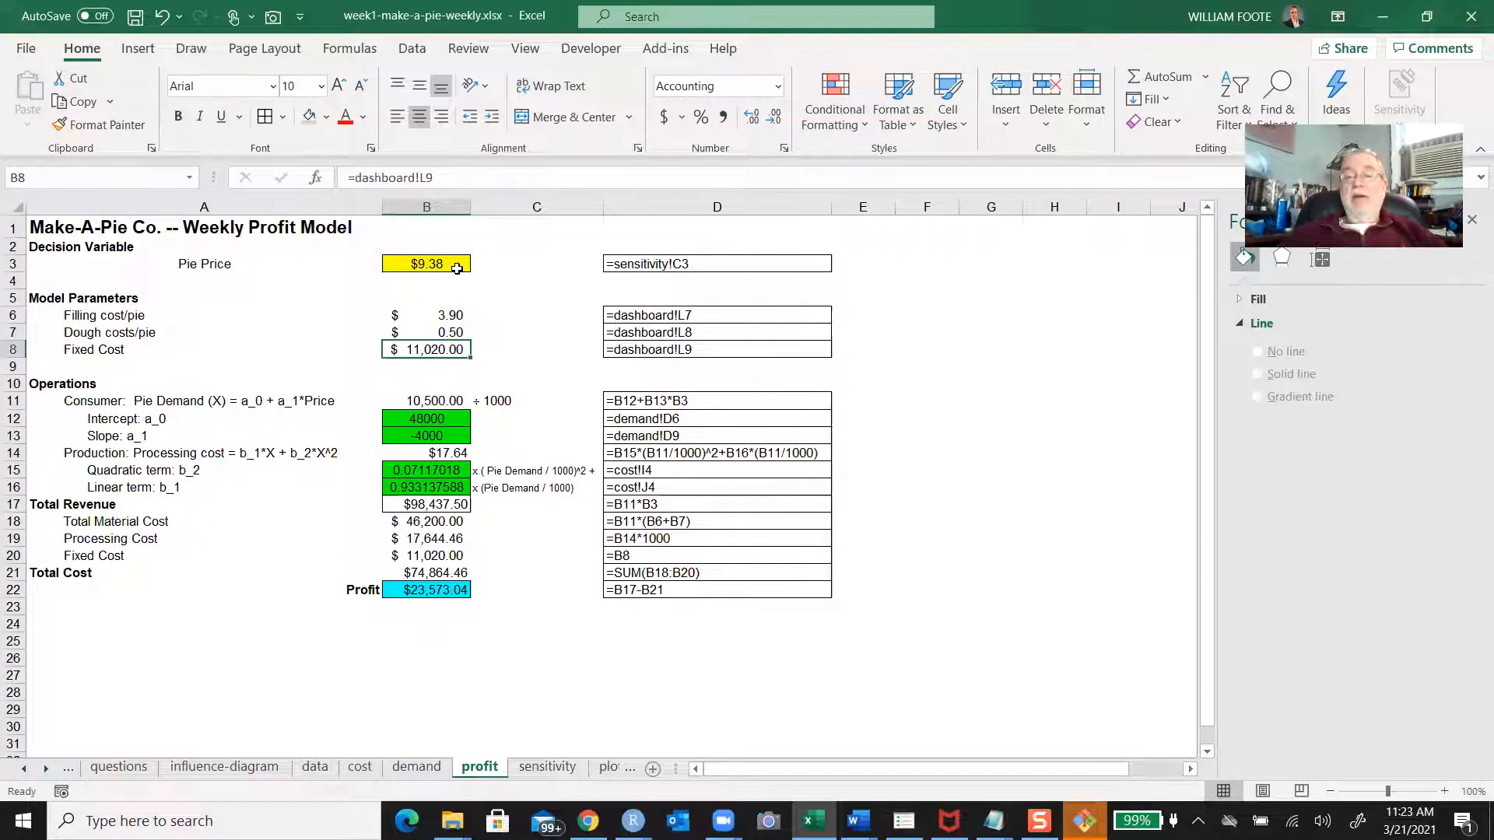
# On the dashboard, close the Format Shape pane and move the filling cost scroll bar up beside Pie Price to uncover M7:N7
pyautogui.click(72, 769)
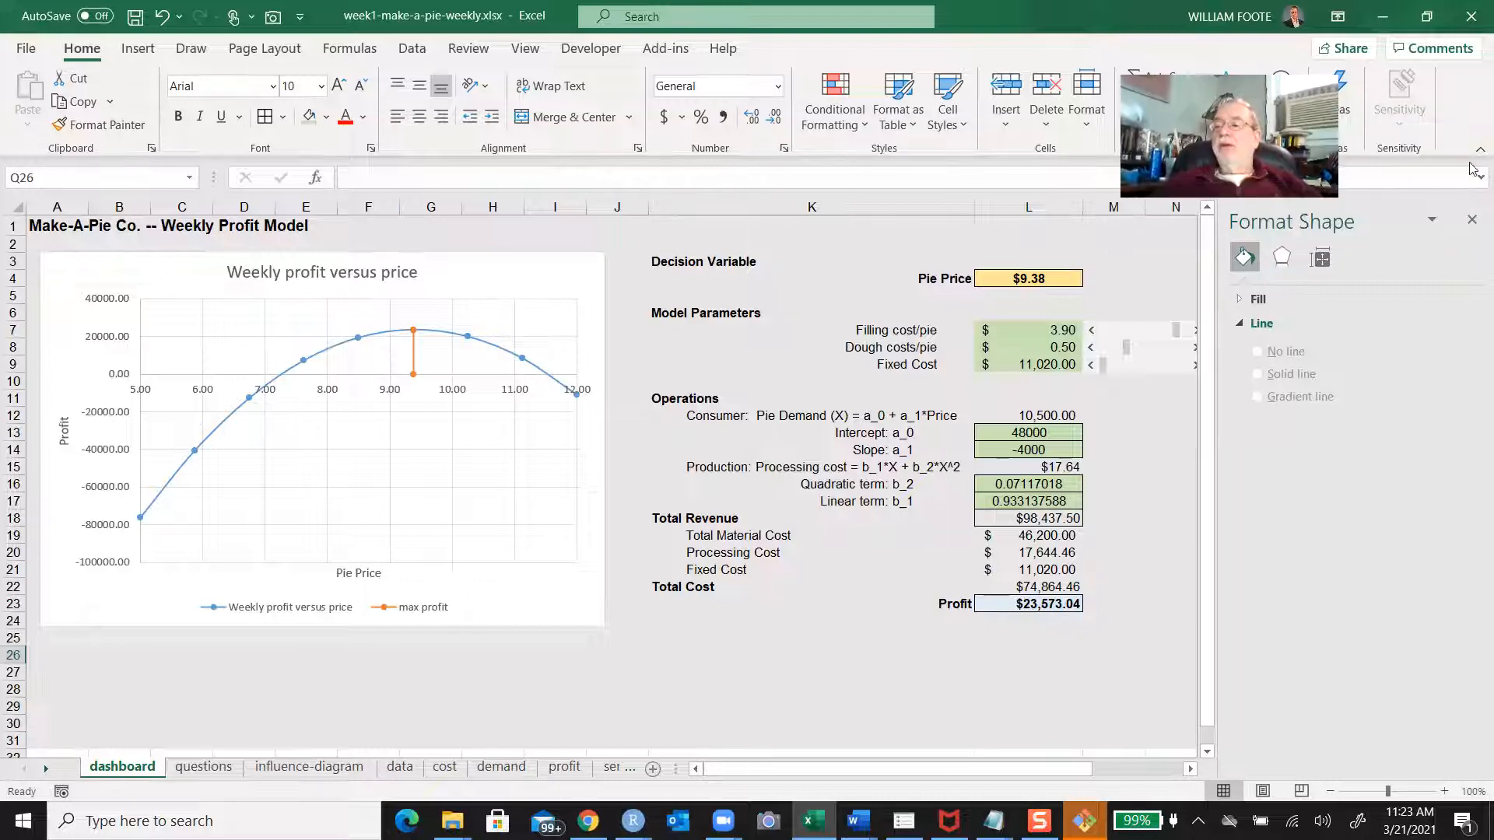
pyautogui.click(1471, 221)
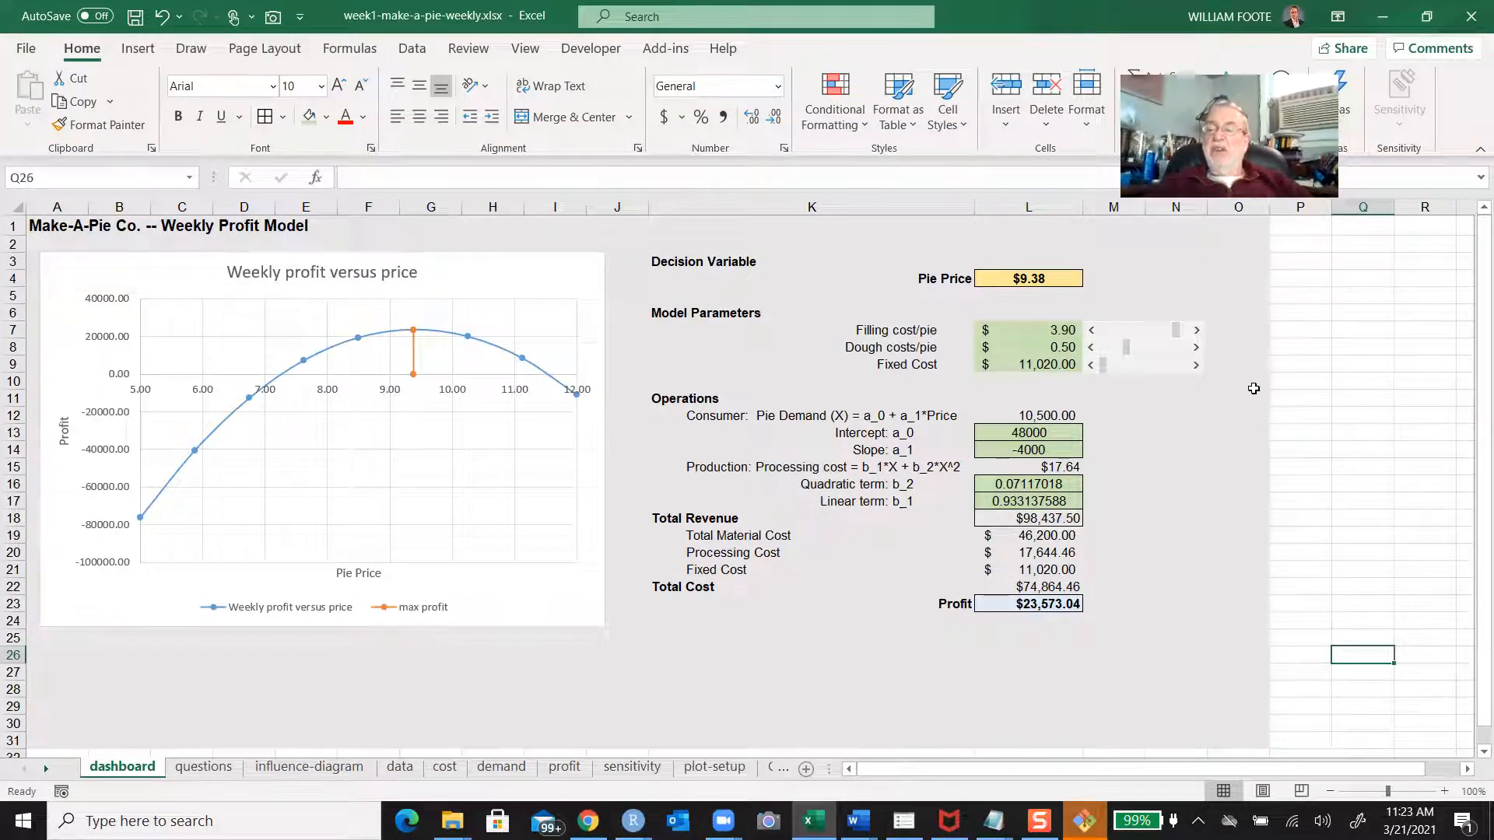
pyautogui.rightClick(1138, 332)
pyautogui.press('Escape')
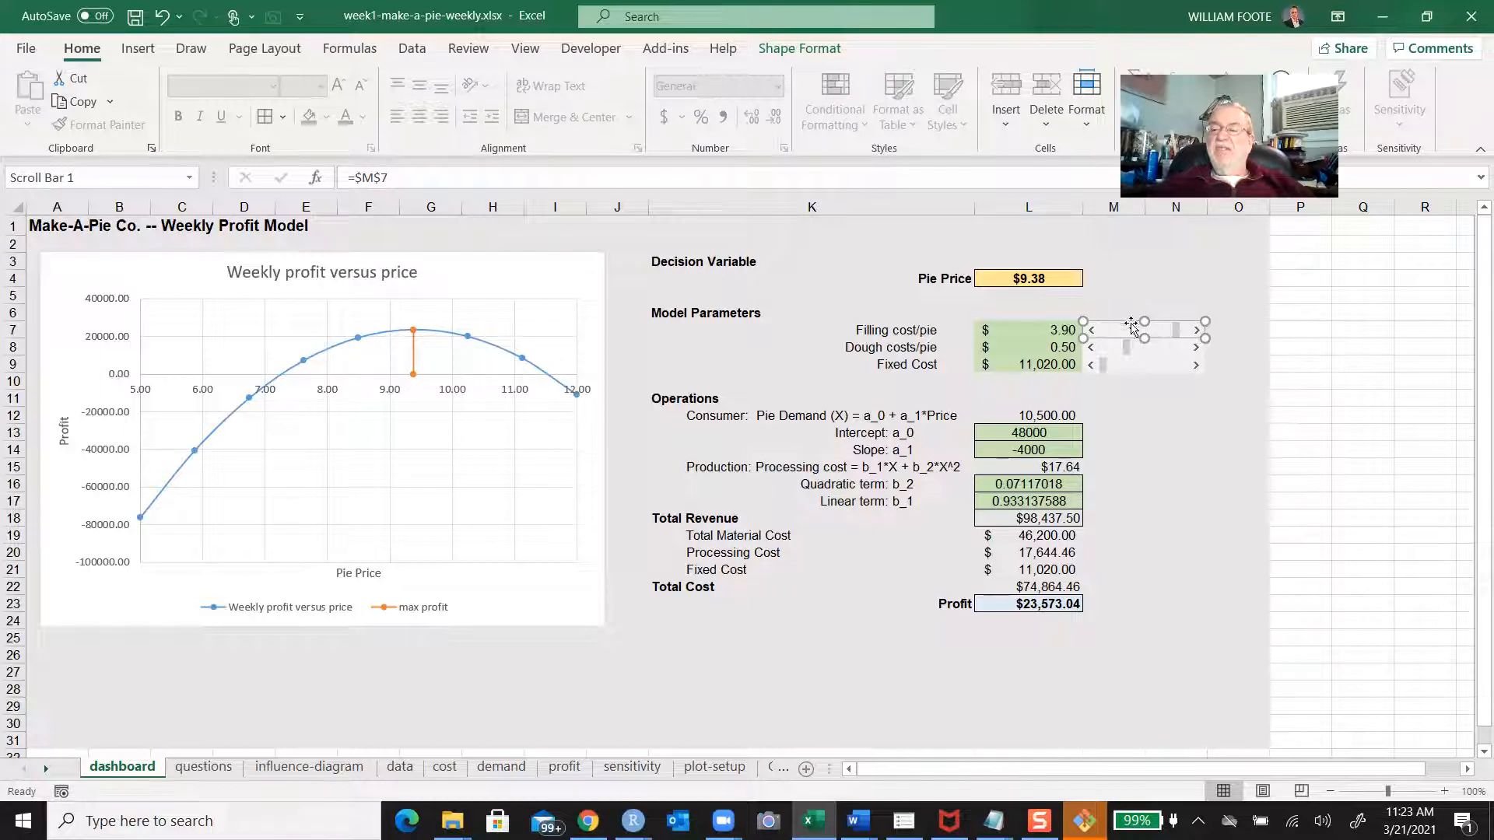
pyautogui.moveTo(1126, 329); pyautogui.dragTo(1140, 287)
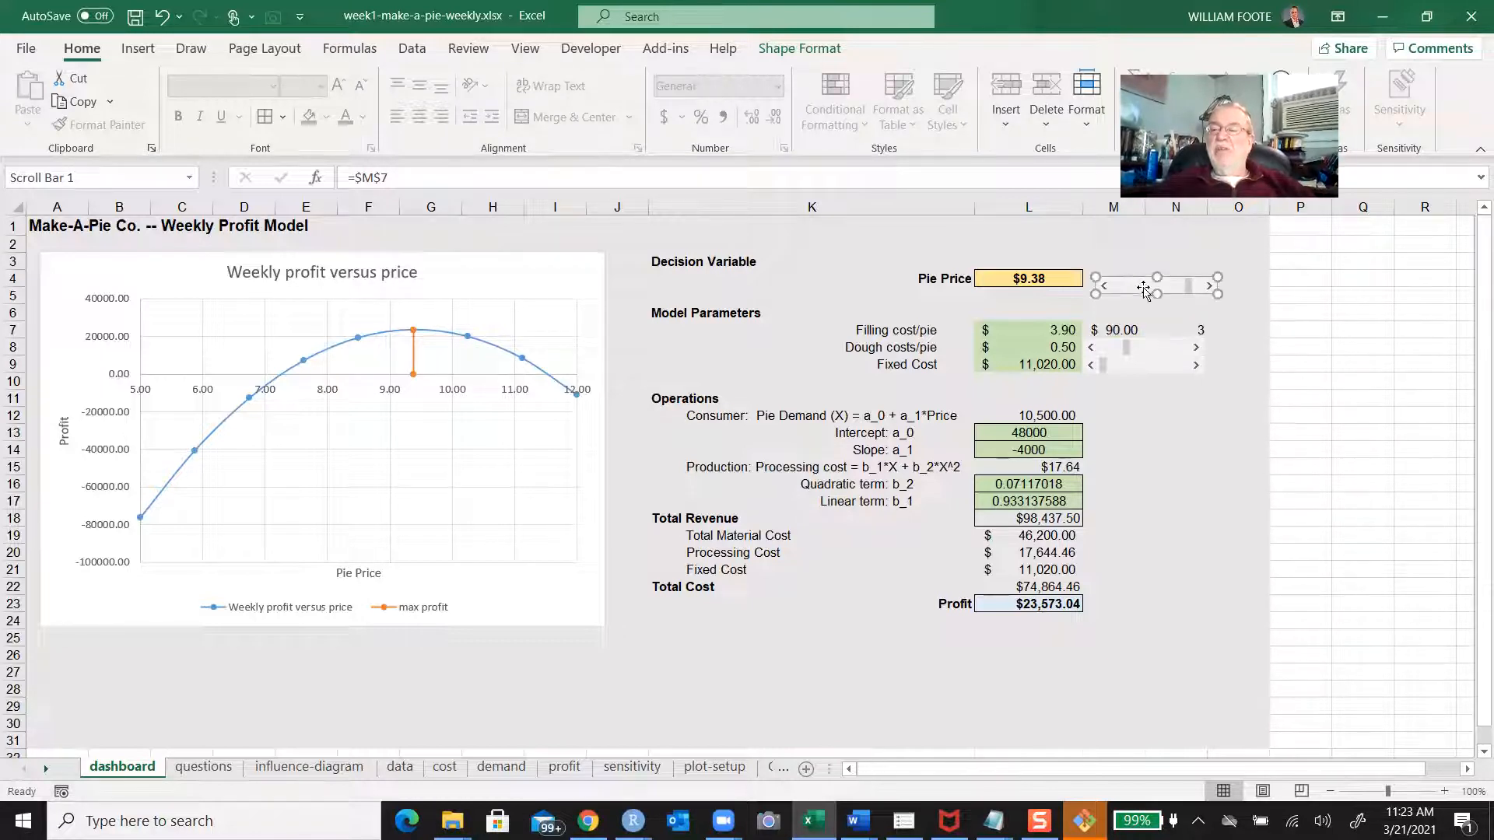
# Check the filling cost inputs in N7 and M7, and lower the M7 value to 52 with its scroll bar
pyautogui.click(1178, 332)
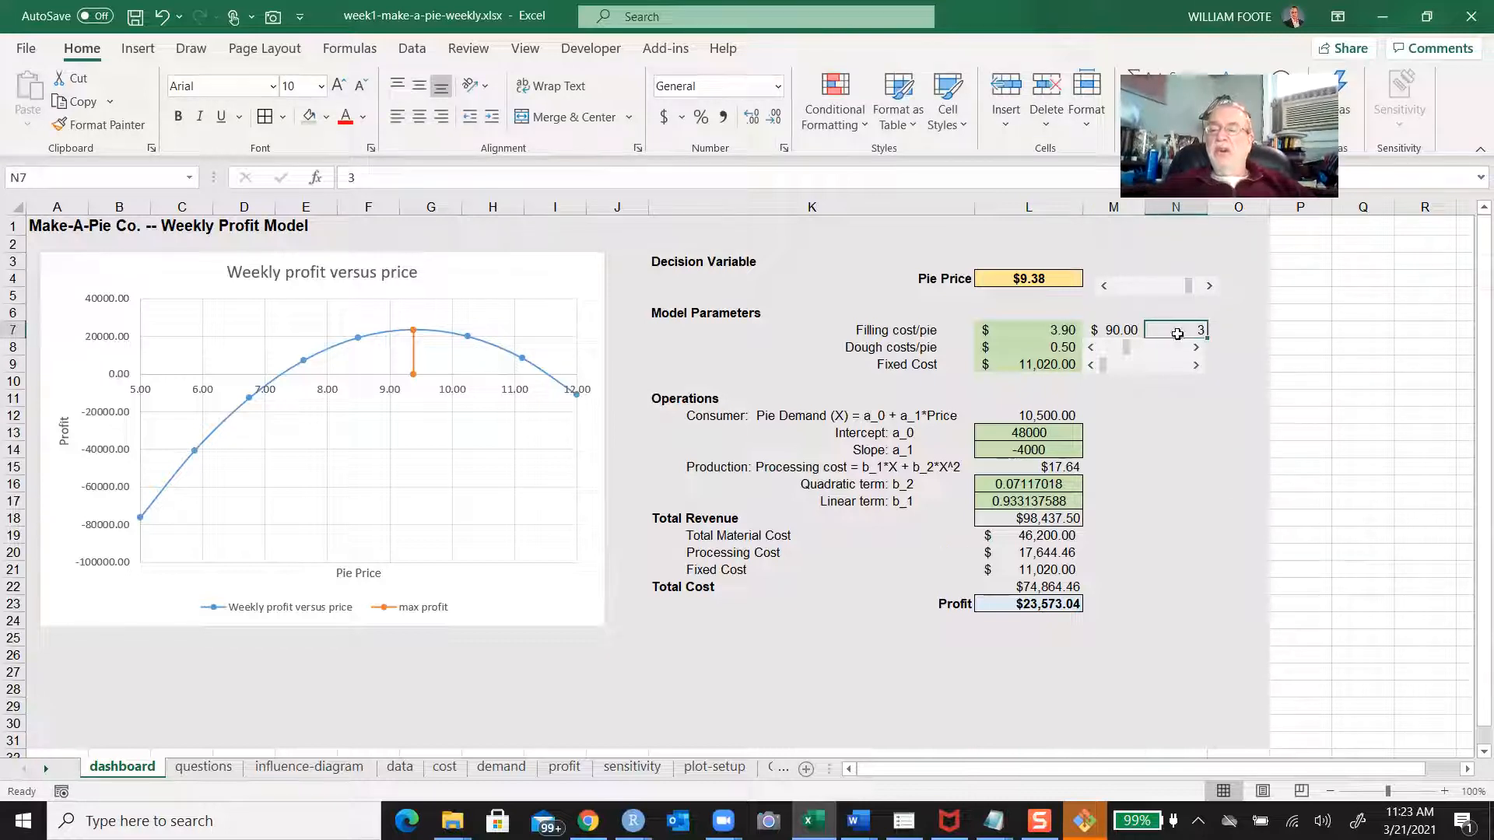
pyautogui.click(1121, 329)
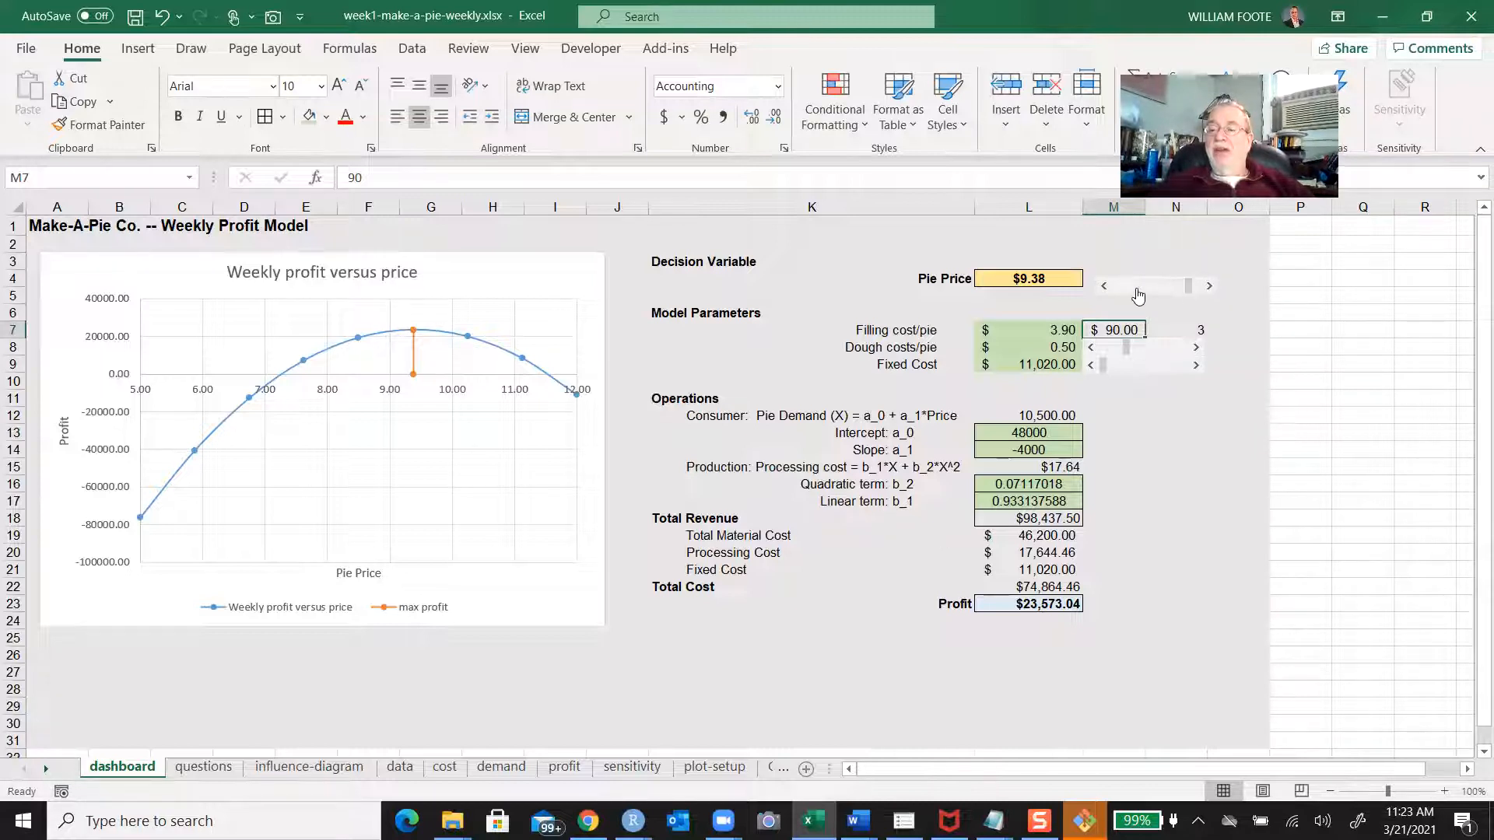
pyautogui.moveTo(1189, 285); pyautogui.dragTo(1159, 291)
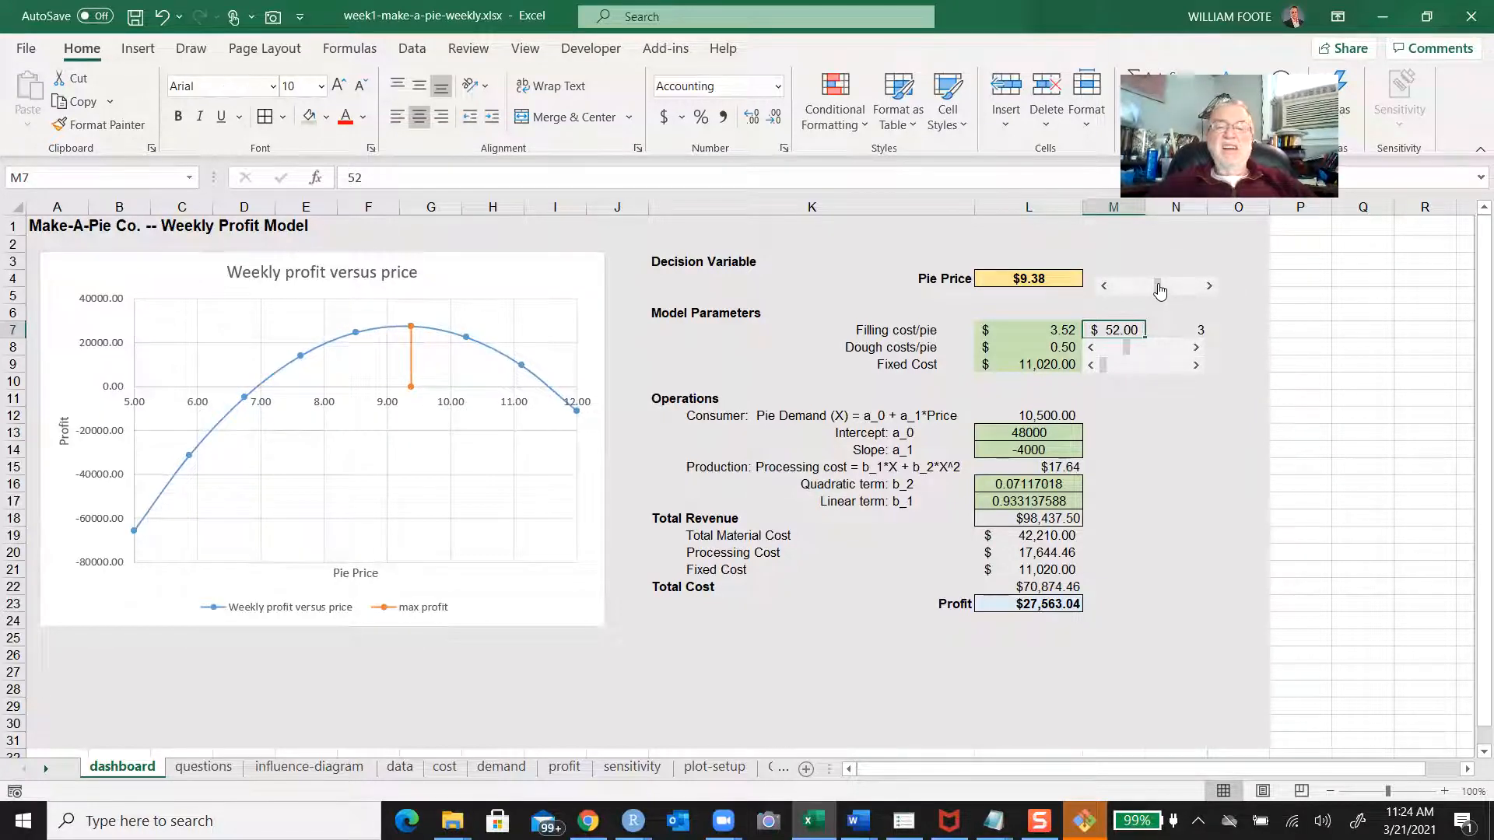
# Set the whole-dollar part of the filling cost in N7 to 2
pyautogui.click(1190, 334)
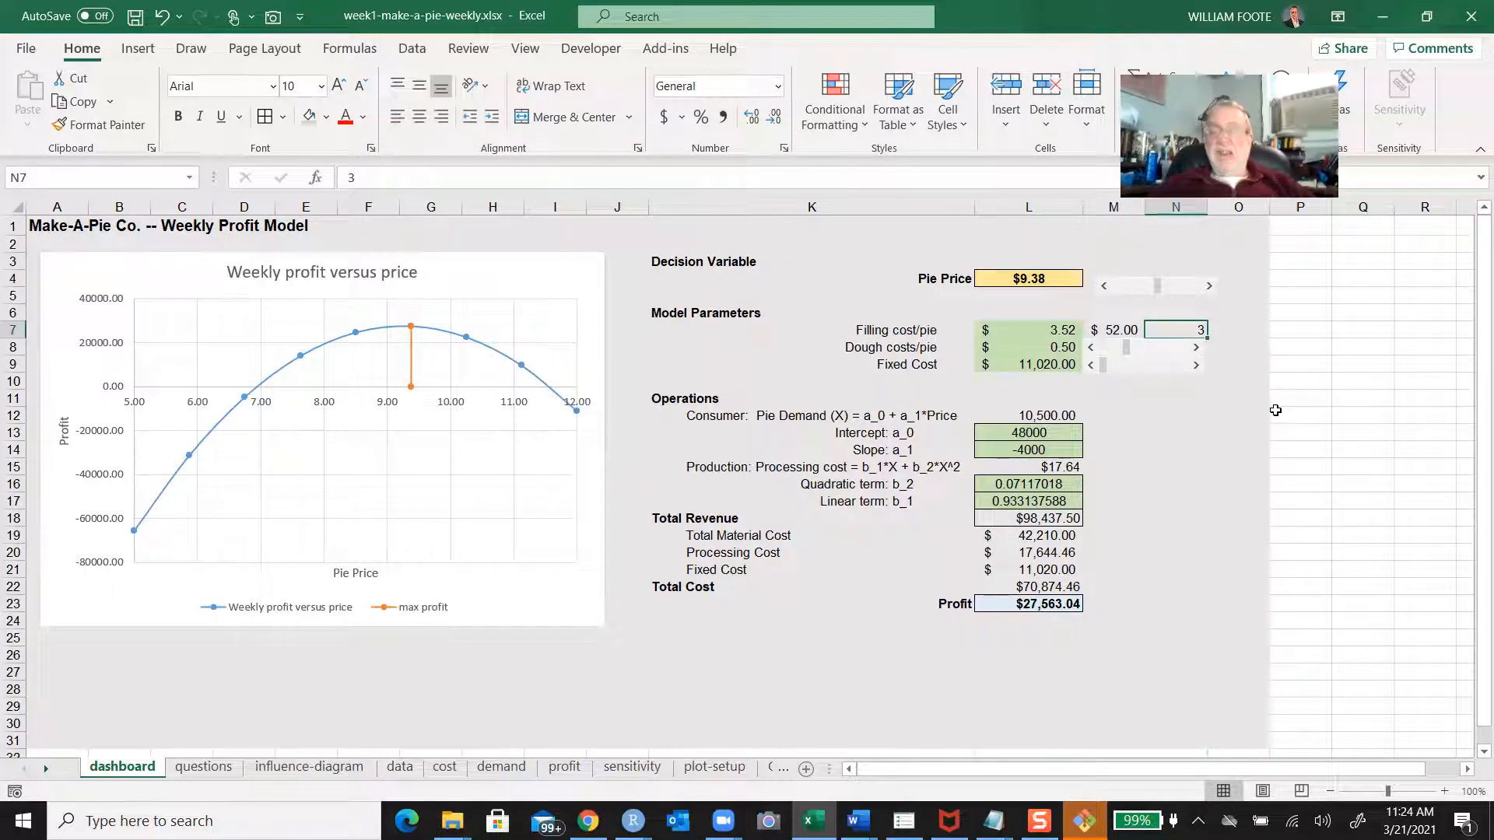
pyautogui.write('2')
pyautogui.press('Return')
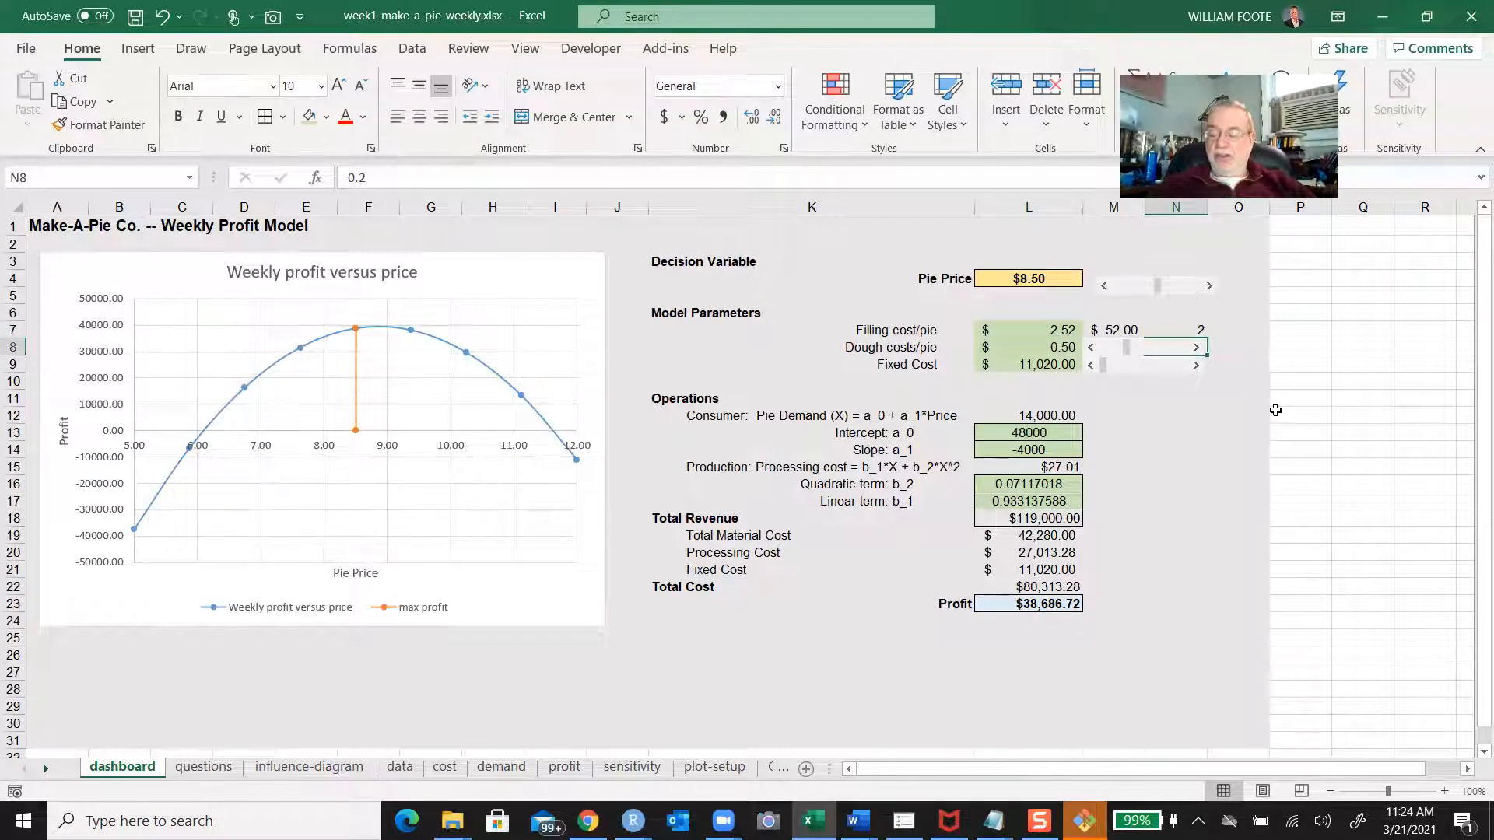
pyautogui.press('Up')
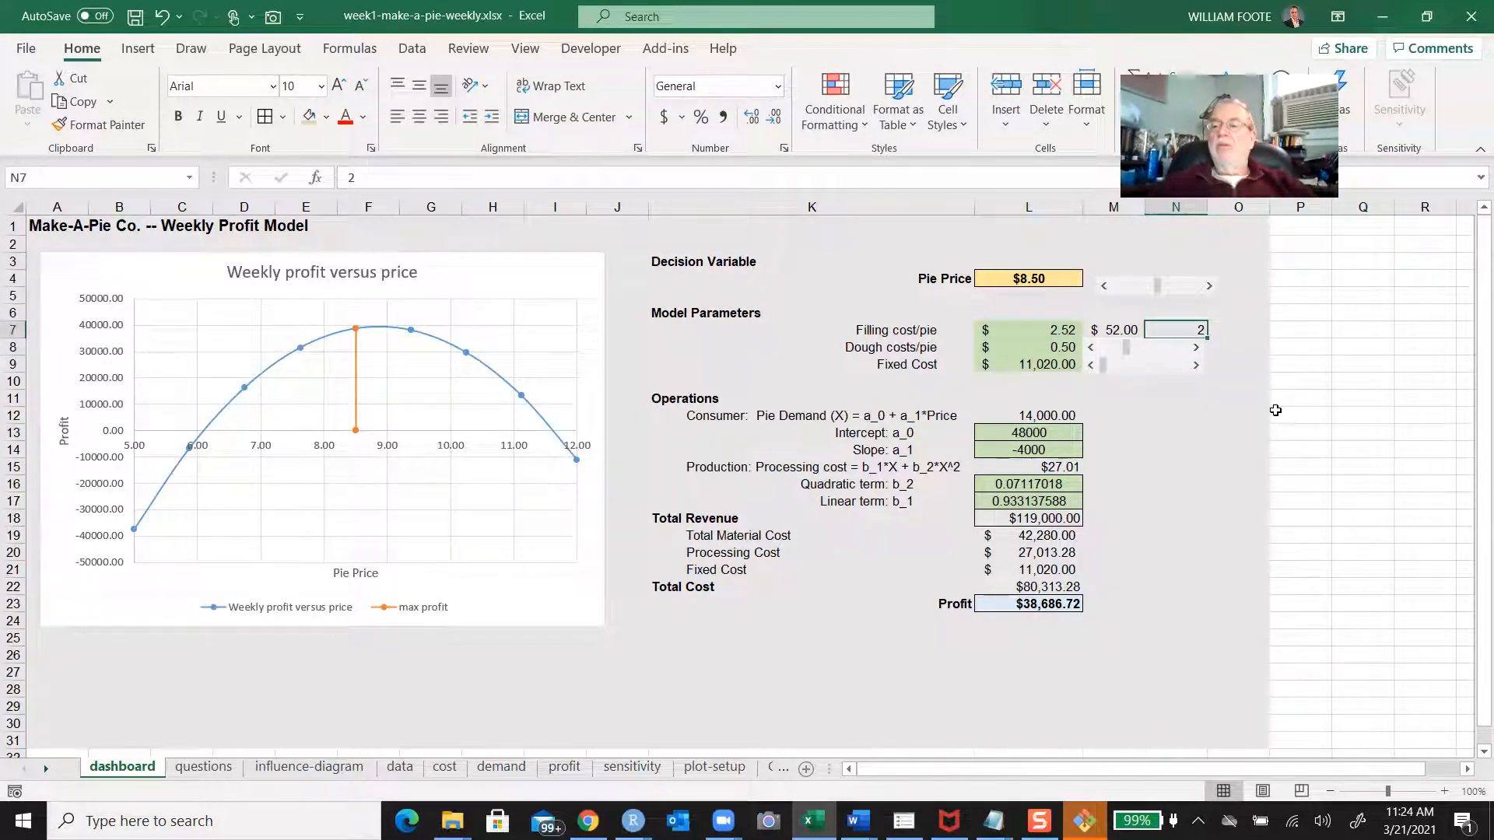
# Raise the filling cost scroll bar so M7 reads 100, and set the whole-dollar part in N7 to 2.5
pyautogui.moveTo(1156, 292); pyautogui.dragTo(1199, 290)
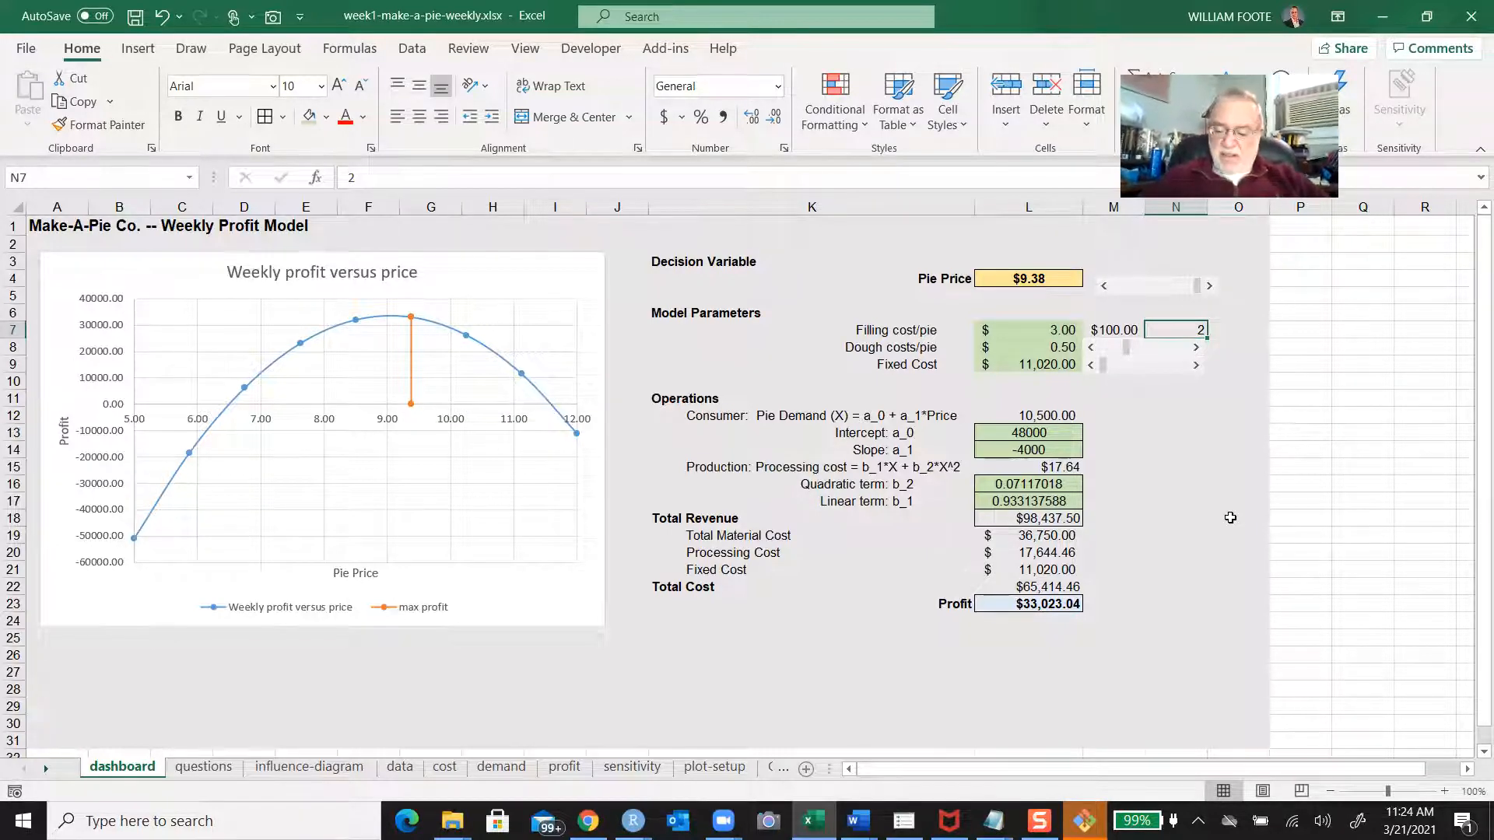
pyautogui.write('2.5')
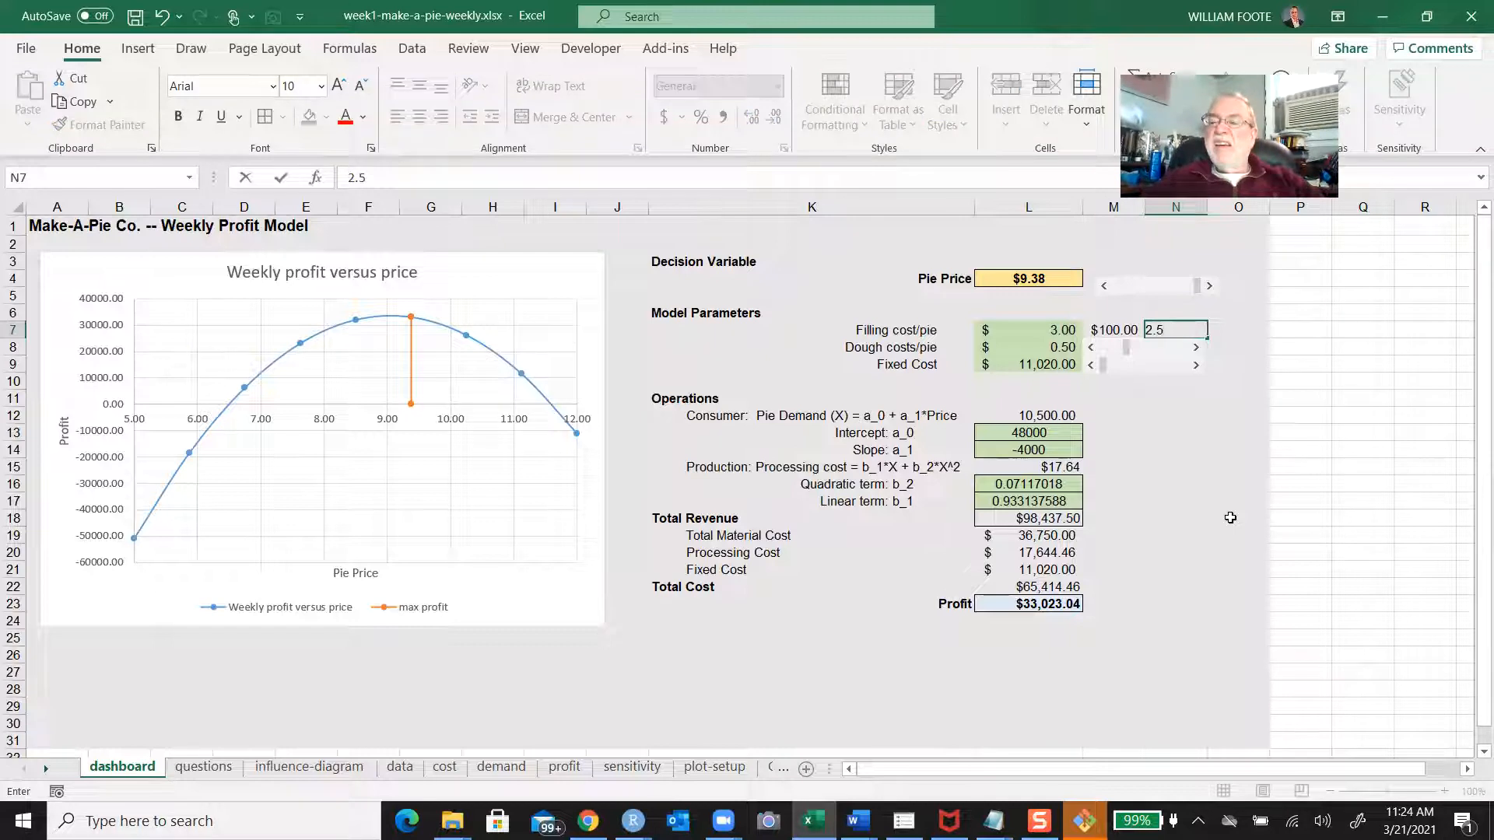
pyautogui.press('Return')
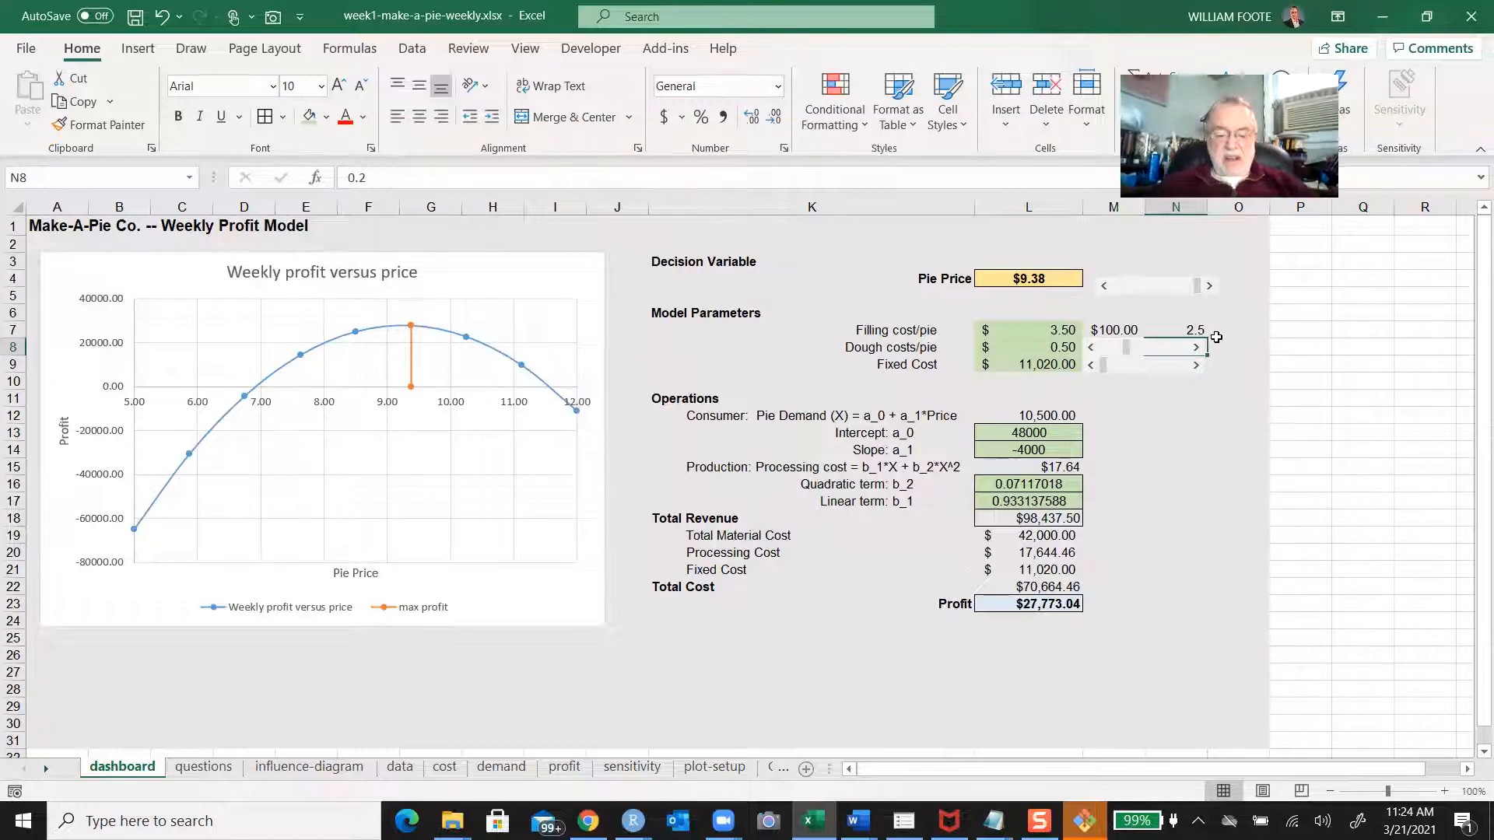
# Set the dough cost input in N8 to 3 and the whole-dollar filling cost input in N7 to 3, then check the chart's max profit point
pyautogui.write('3')
pyautogui.press('Return')
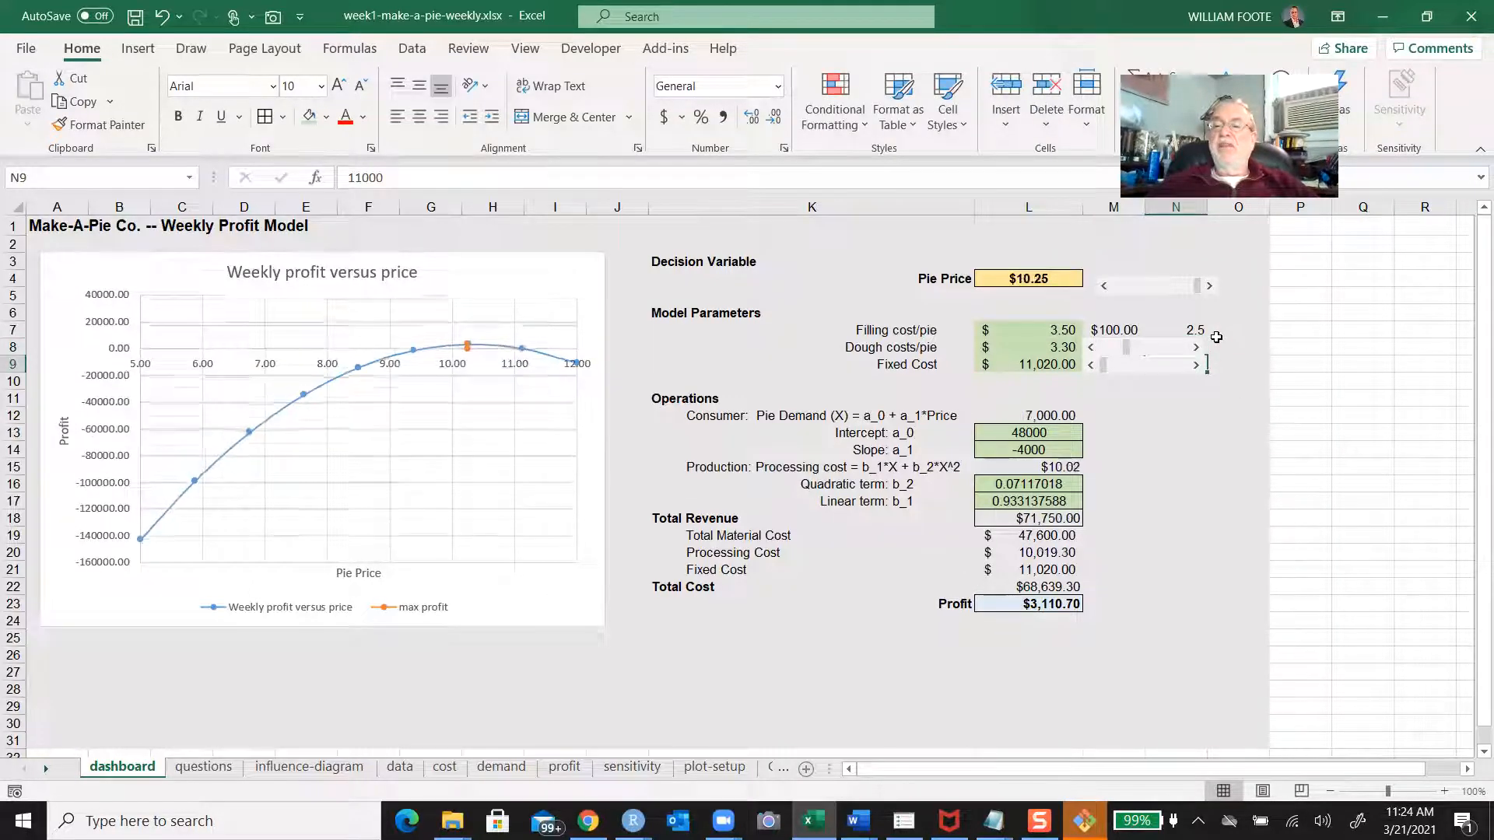
pyautogui.press('Up')
pyautogui.press('Up')
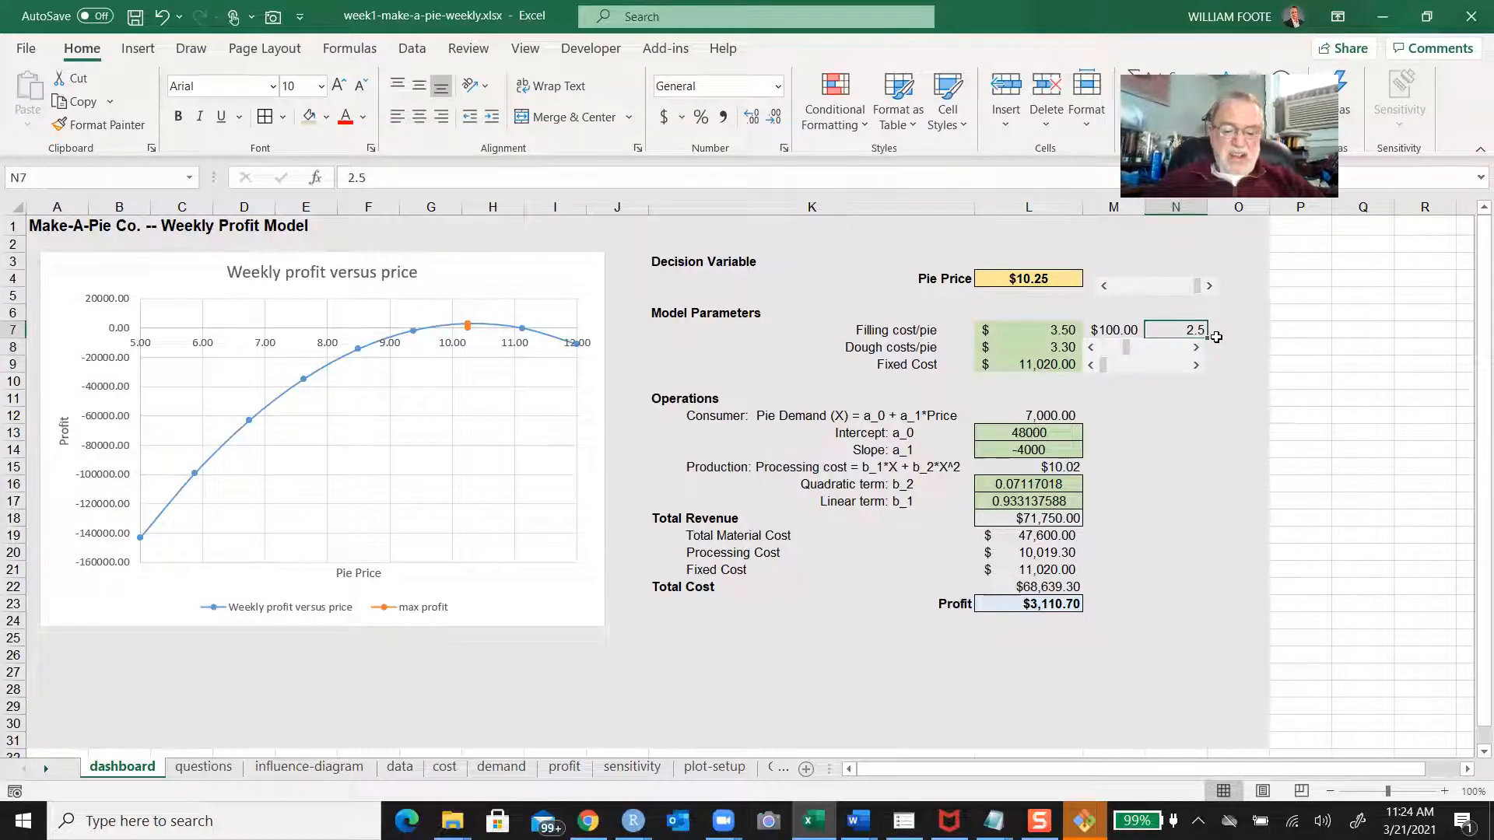
pyautogui.write('3')
pyautogui.press('Return')
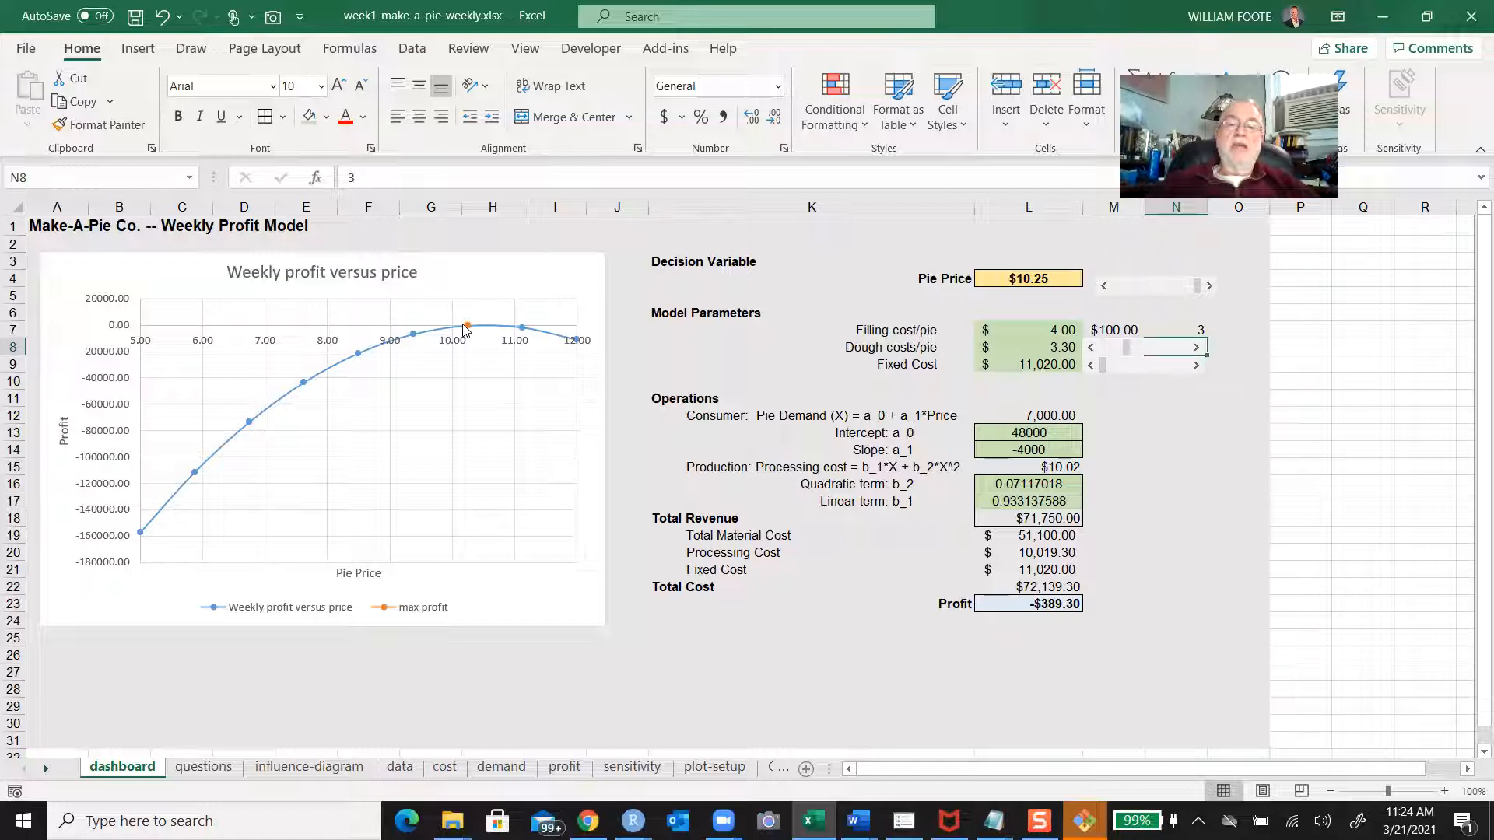
pyautogui.moveTo(465, 327)
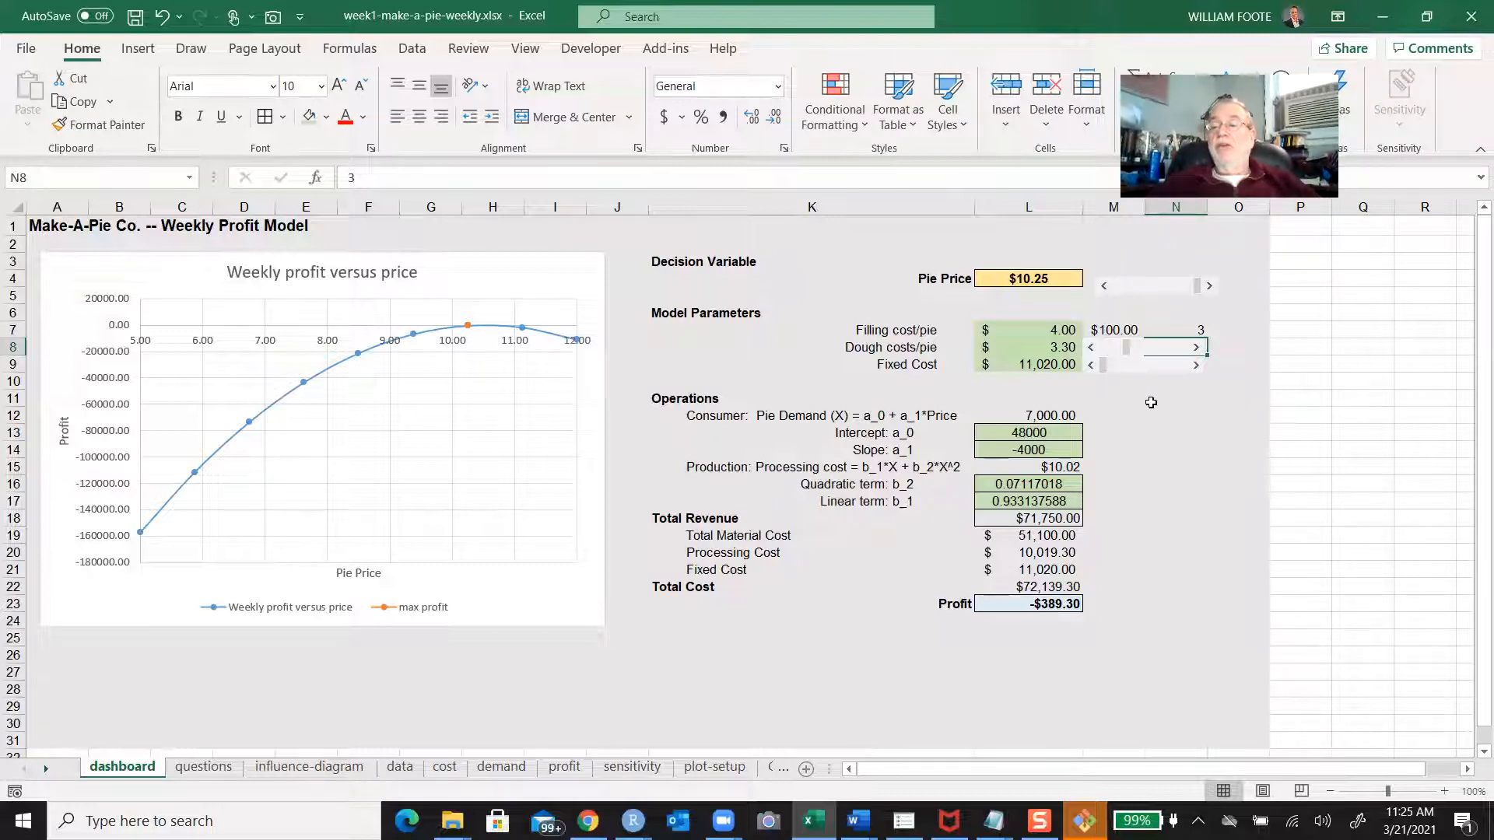
pyautogui.click(1127, 329)
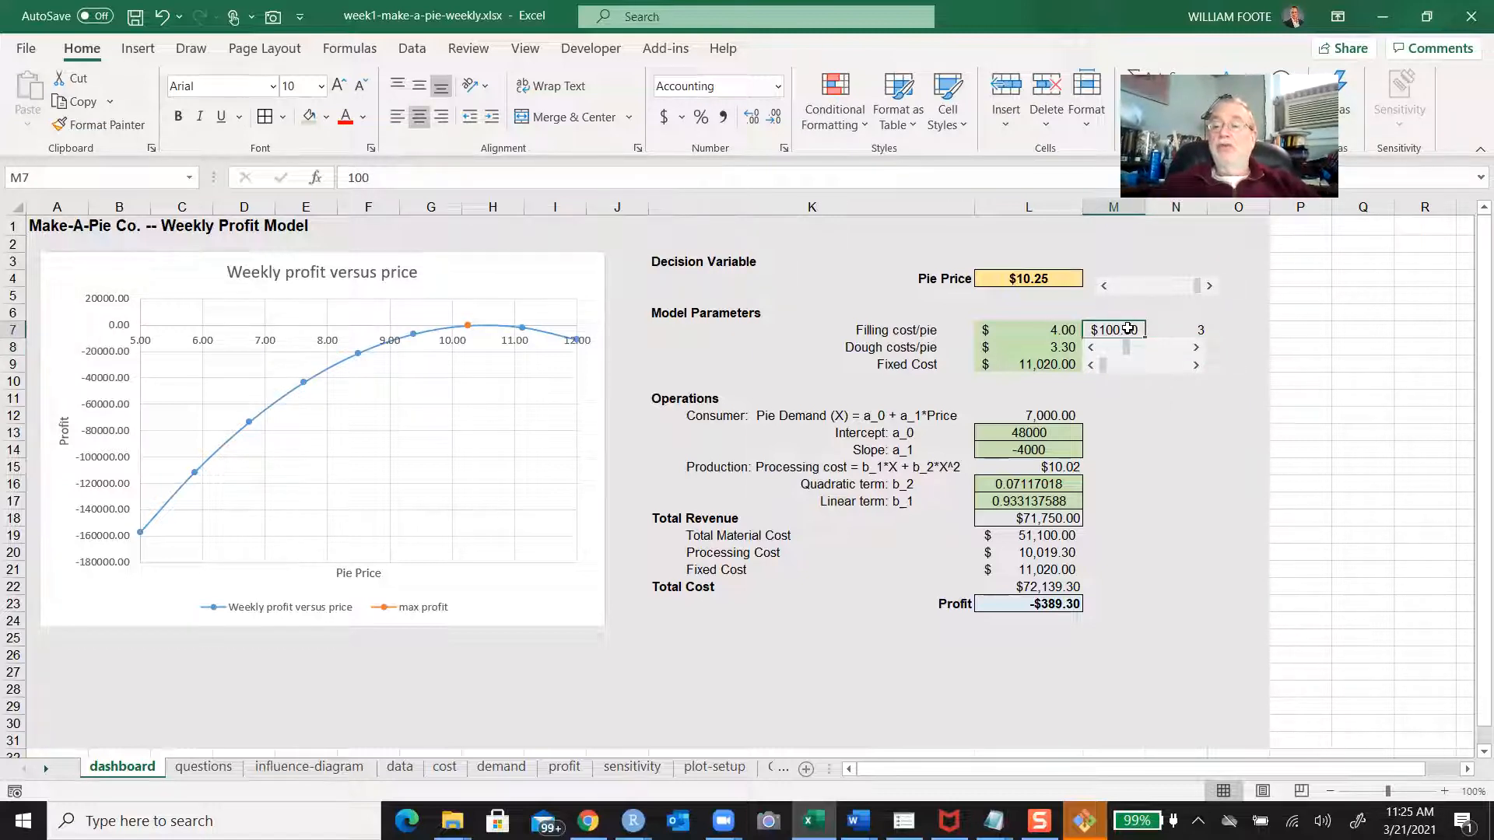
pyautogui.press('Right')
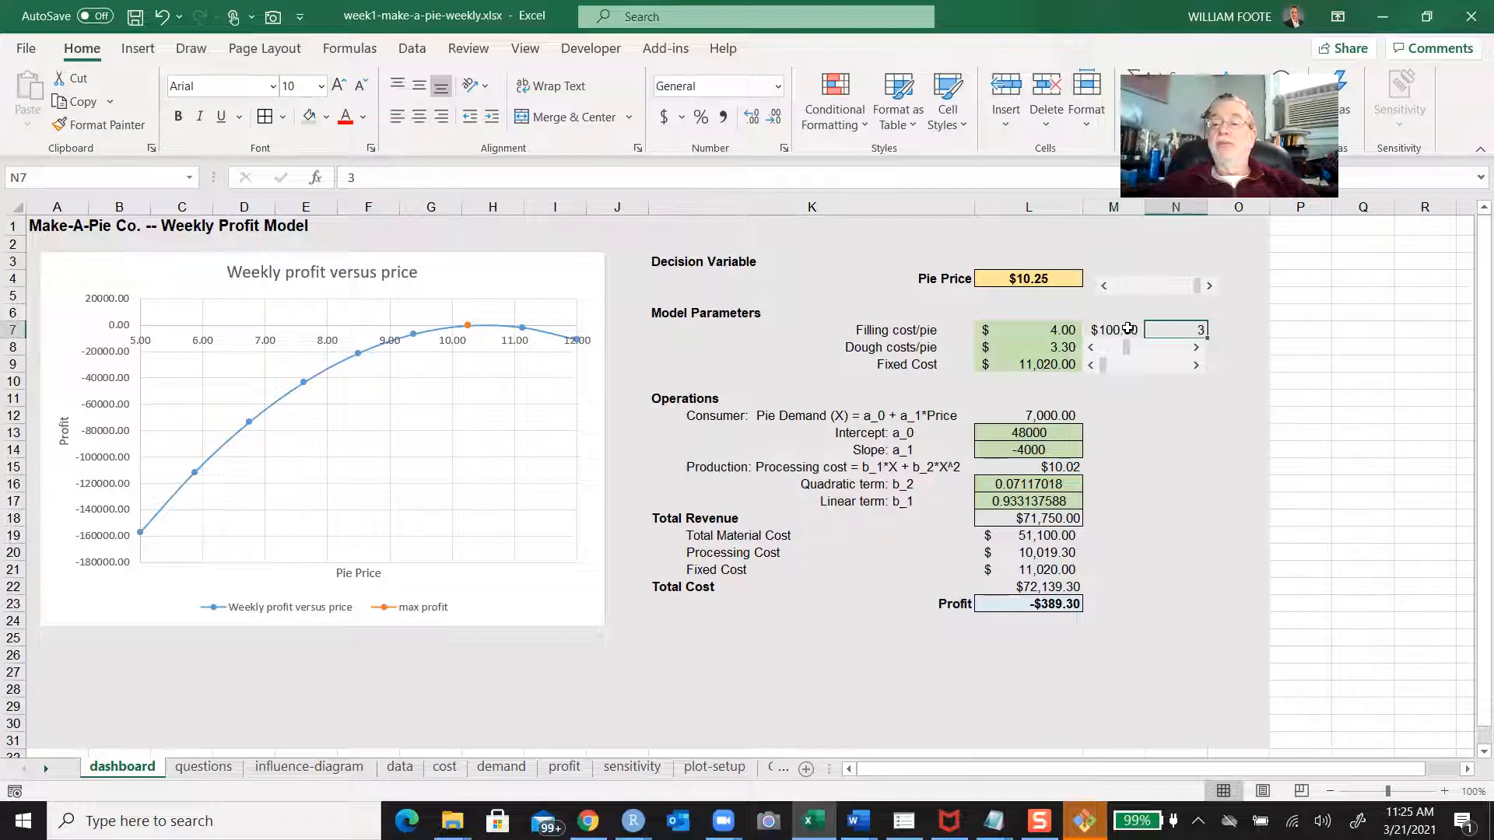
pyautogui.click(1127, 328)
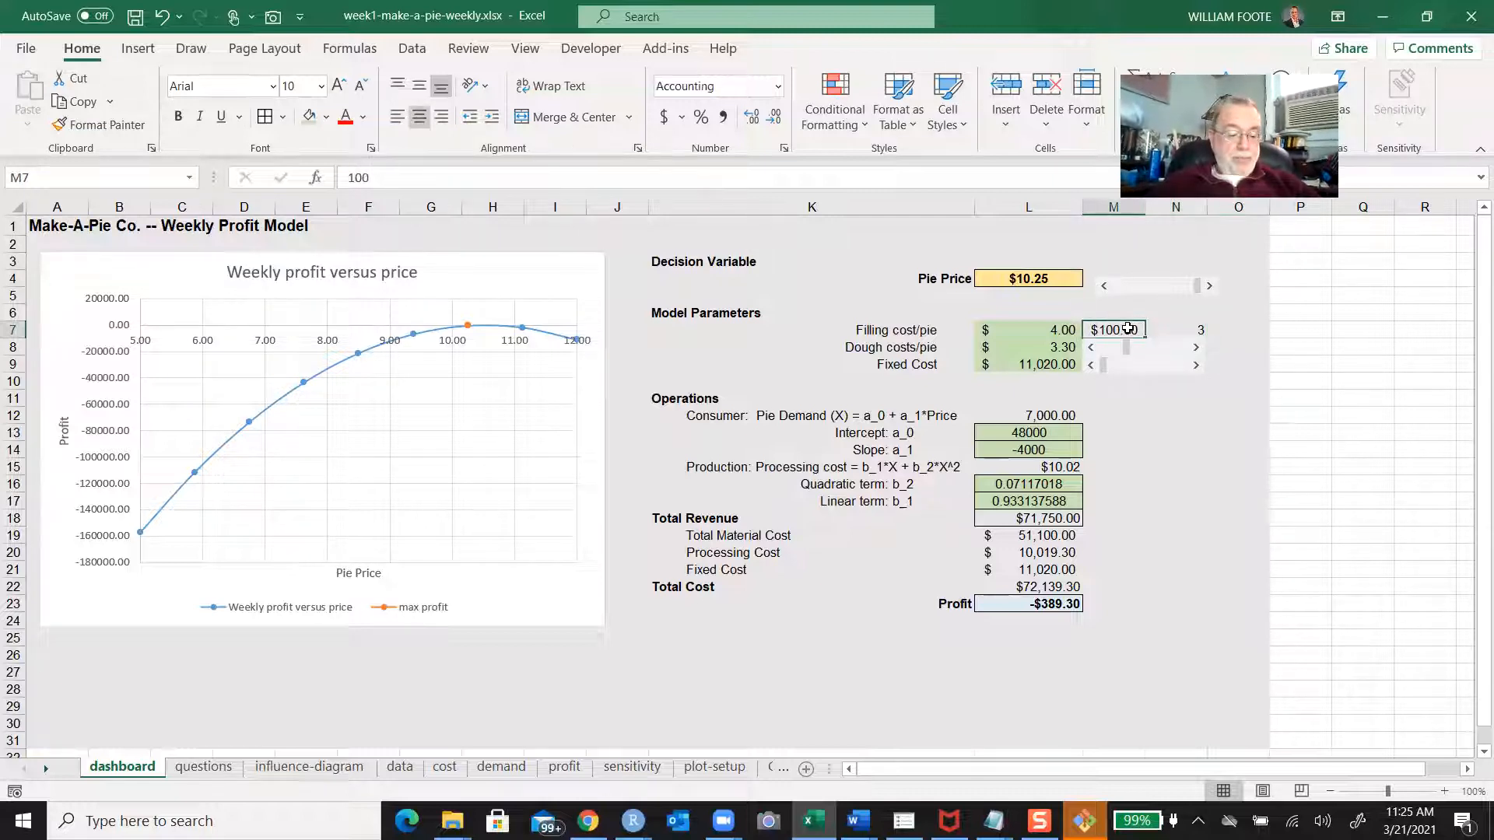
pyautogui.hotkey('shift', 'Right')
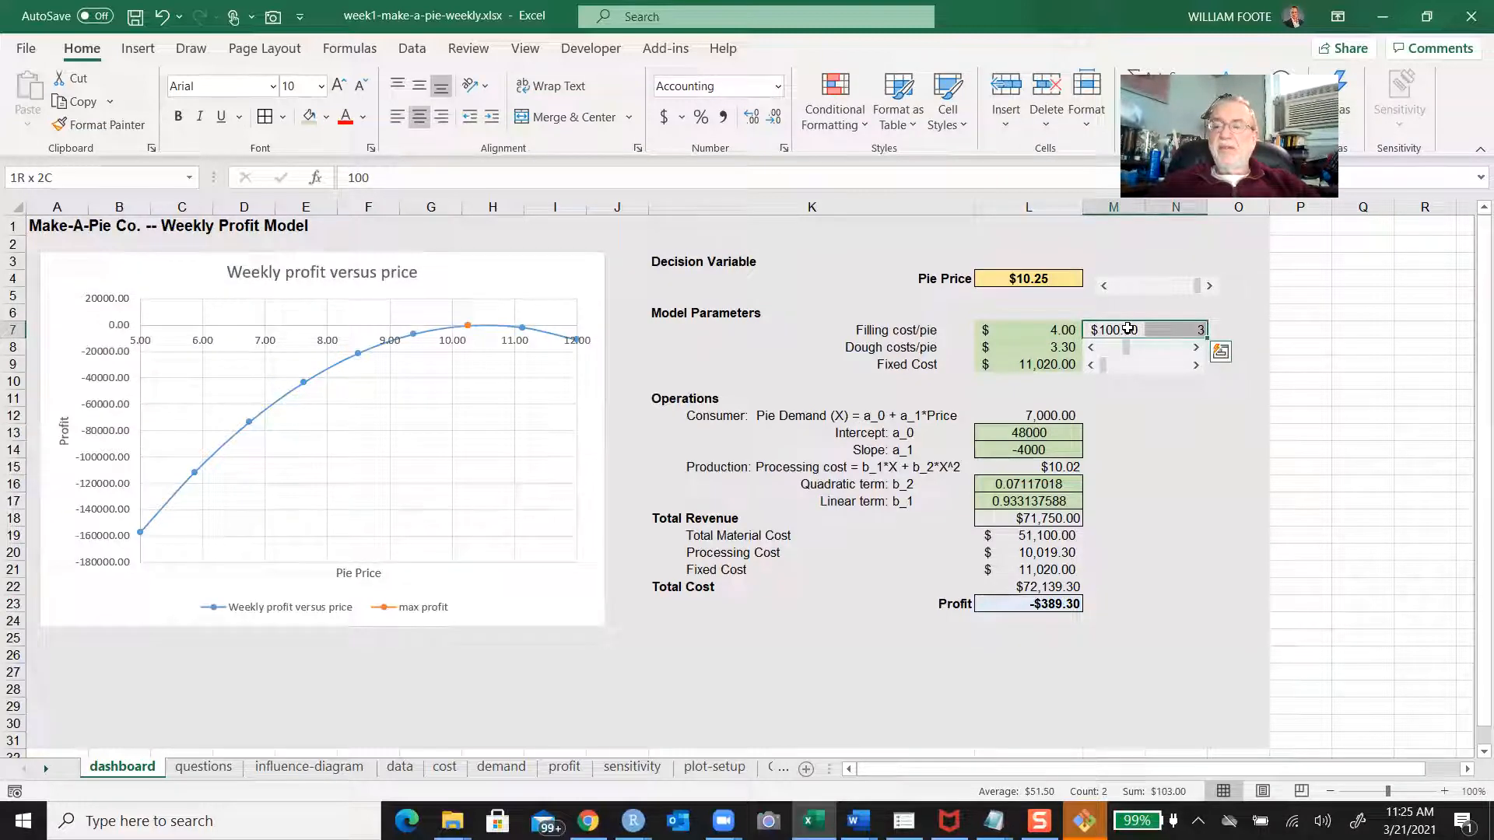
pyautogui.hotkey('ctrl', 'q')
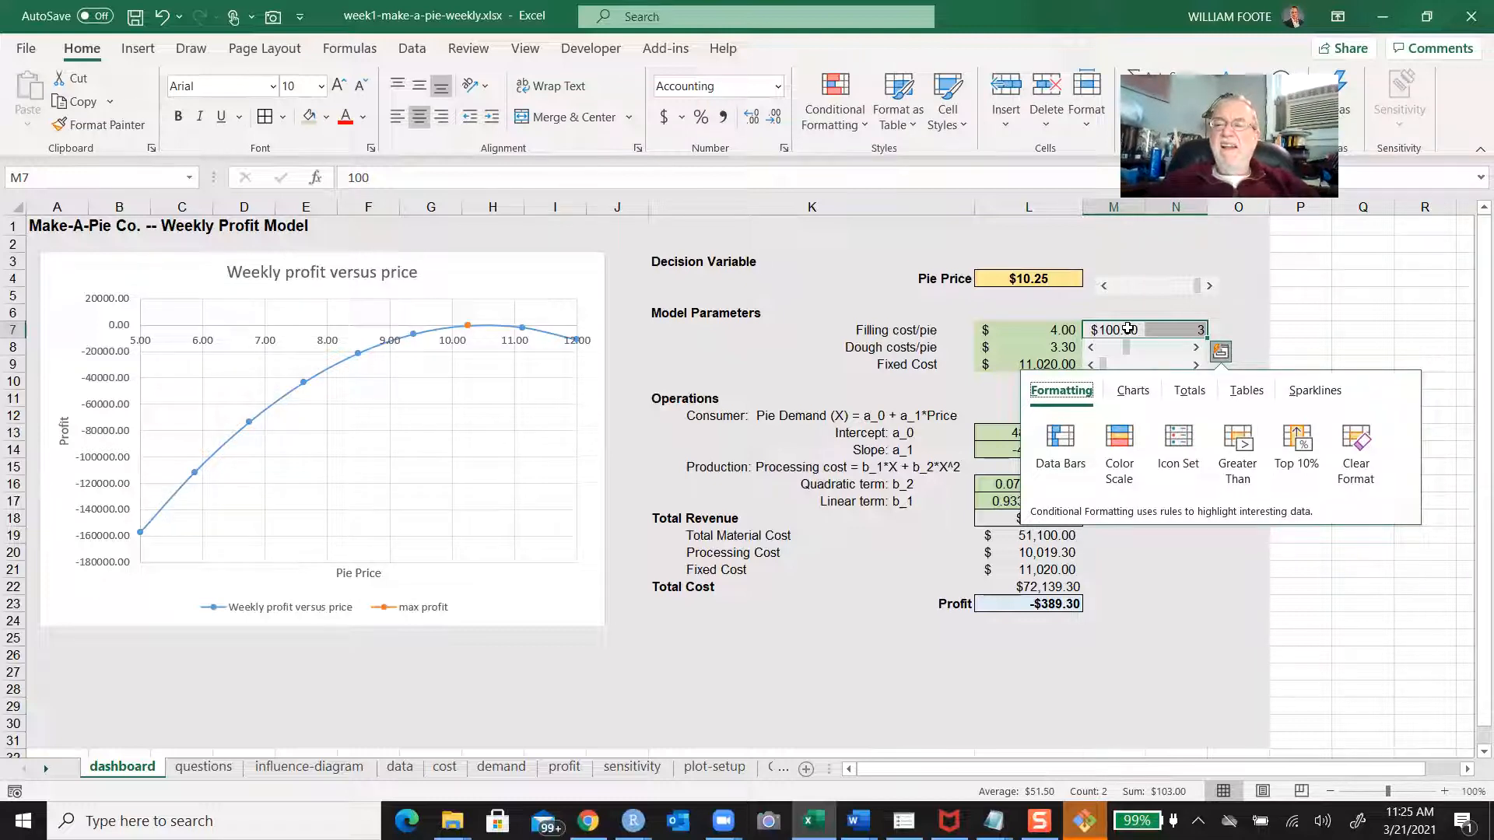
# Move the filling cost inputs in M7:N7 from the dashboard to I3:J3 on the plot-setup sheet
pyautogui.click(1128, 328)
pyautogui.hotkey('shift', 'Right')
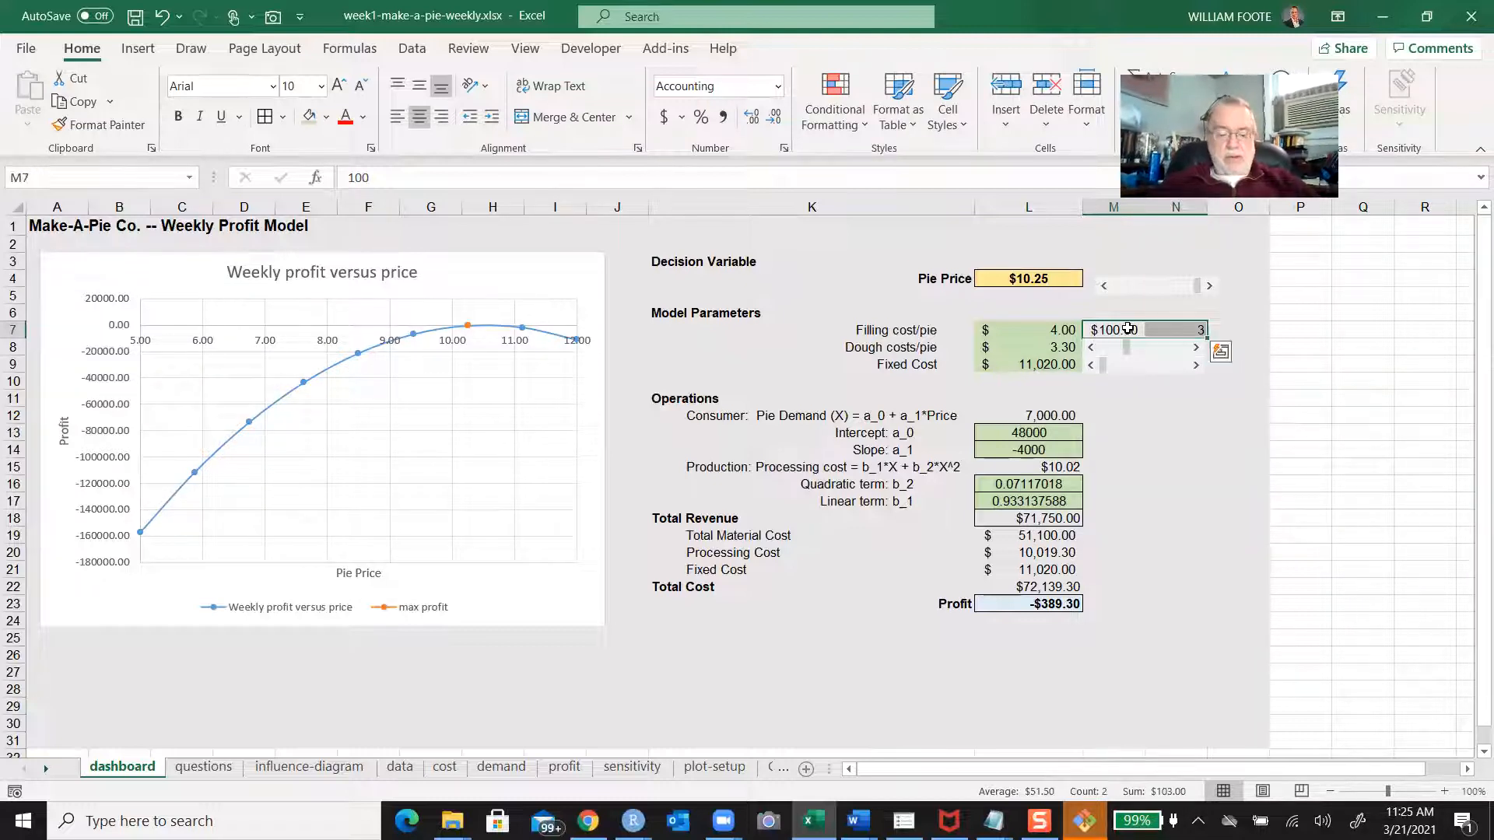
pyautogui.hotkey('ctrl', 'c')
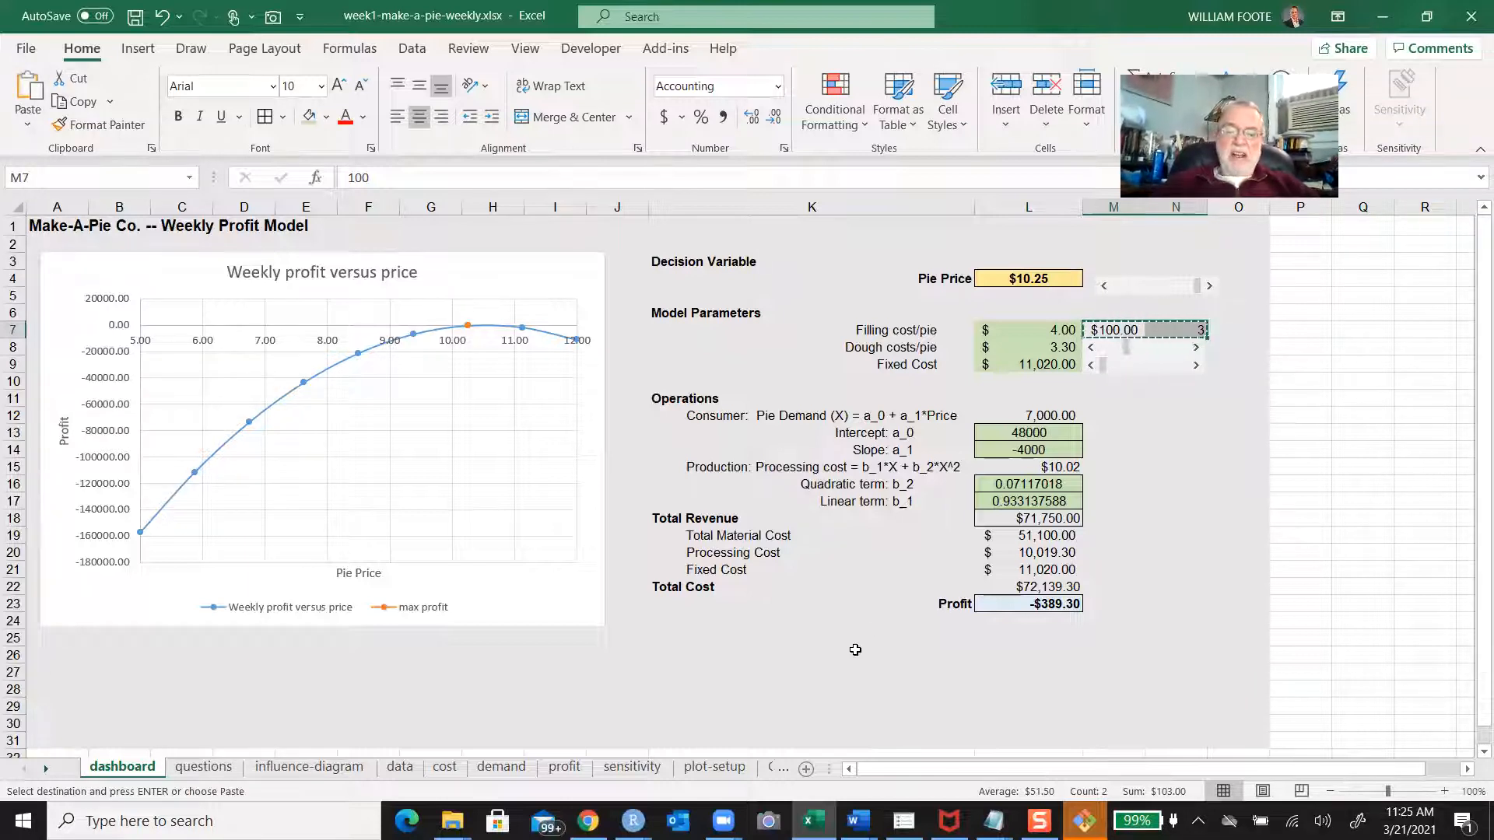
pyautogui.click(714, 768)
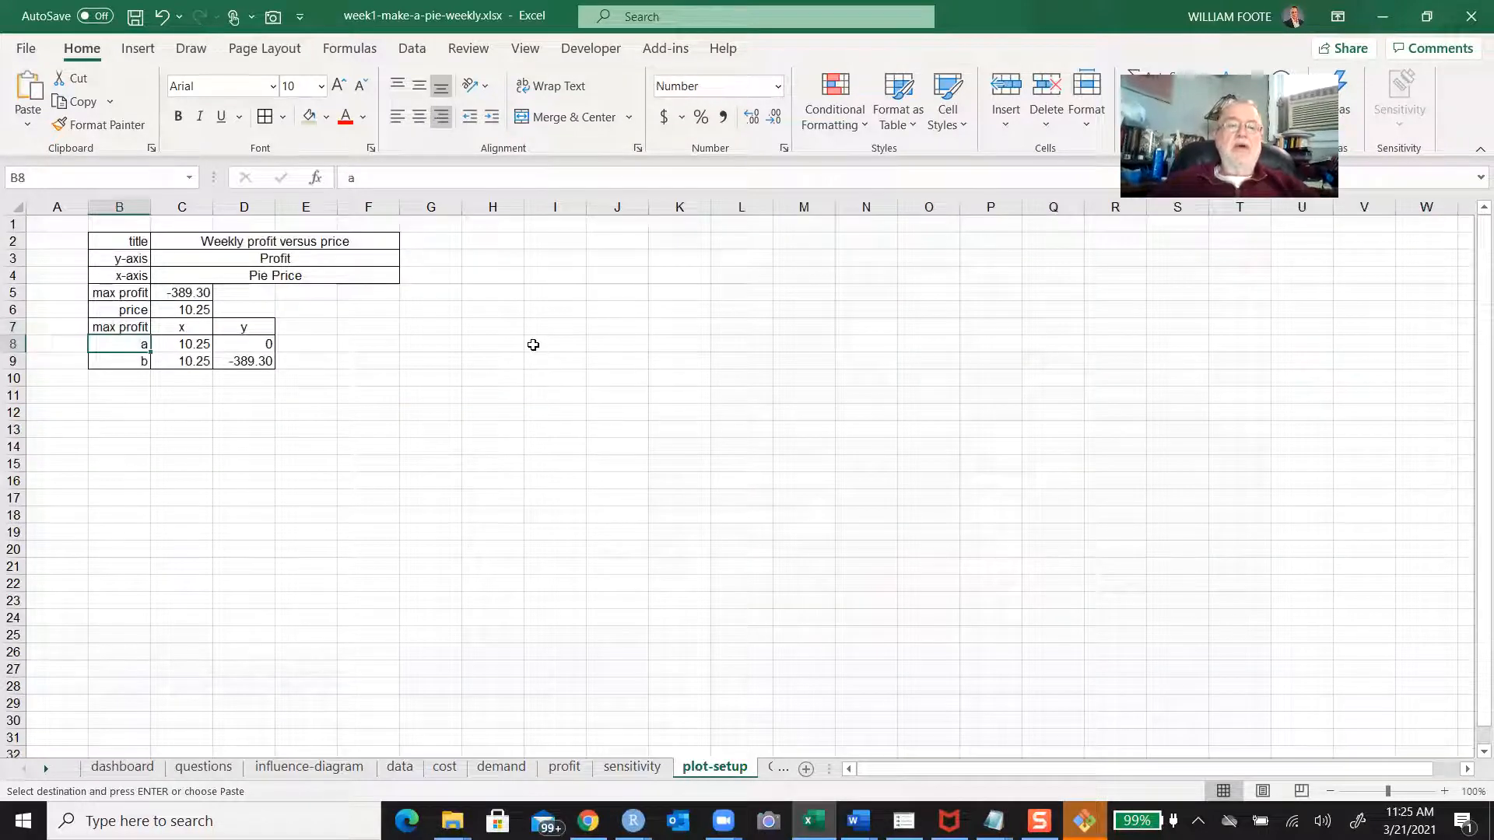
pyautogui.click(558, 258)
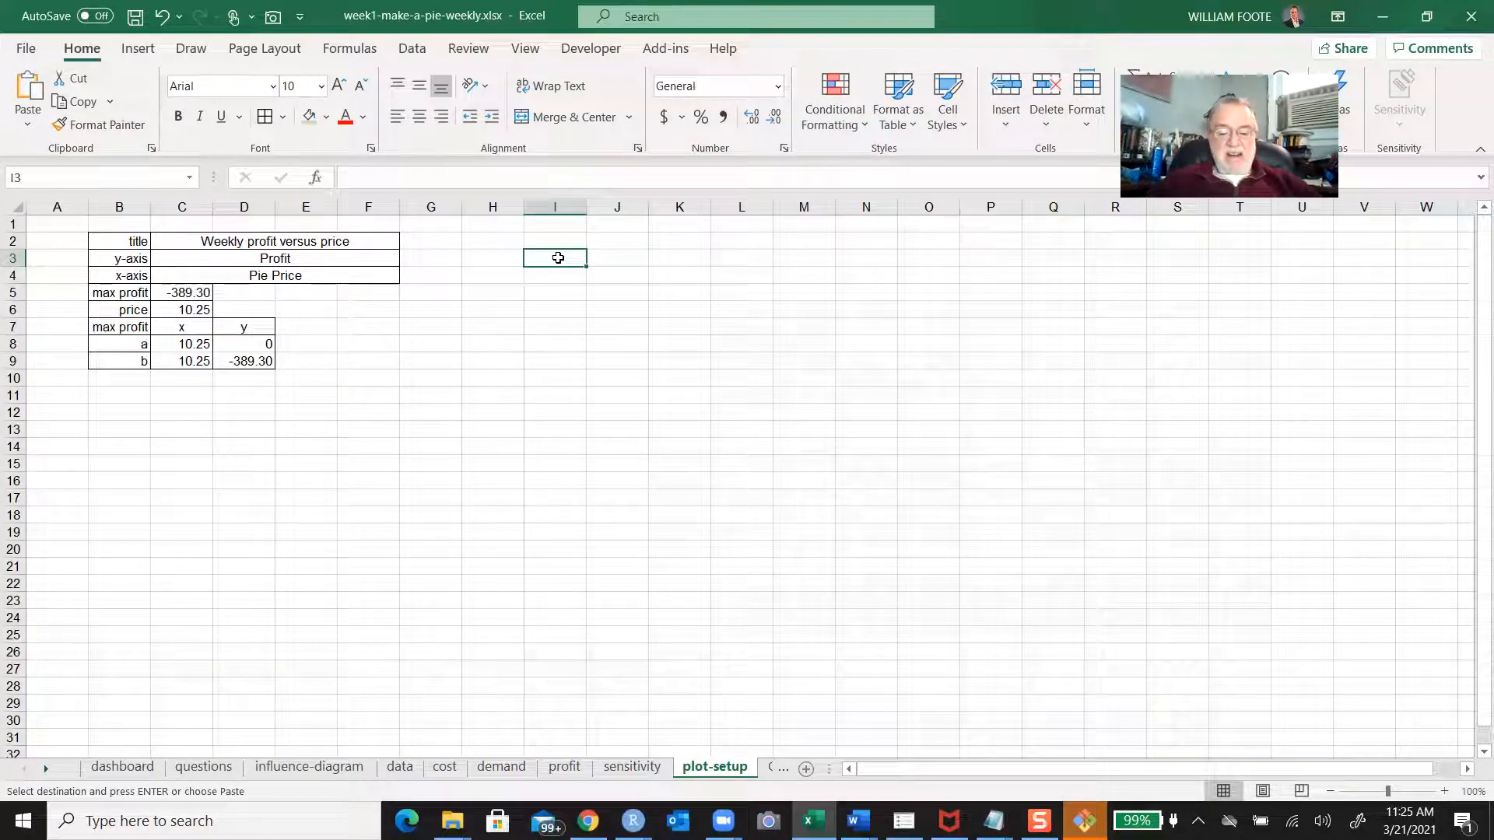
pyautogui.press('Return')
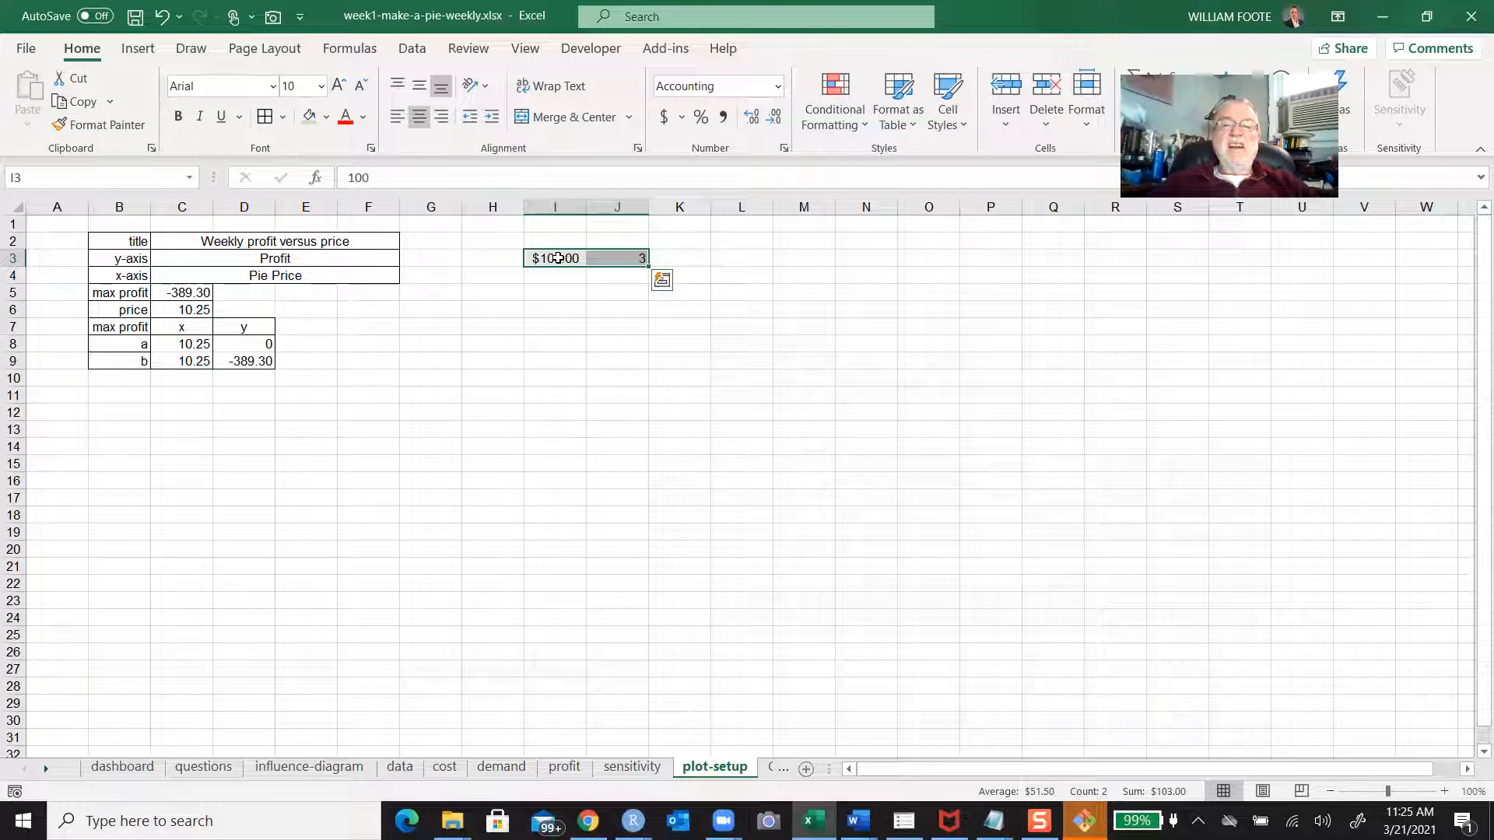
# Label the moved inputs by linking H3 on plot-setup to the filling cost label with =profit!A6
pyautogui.press('Up')
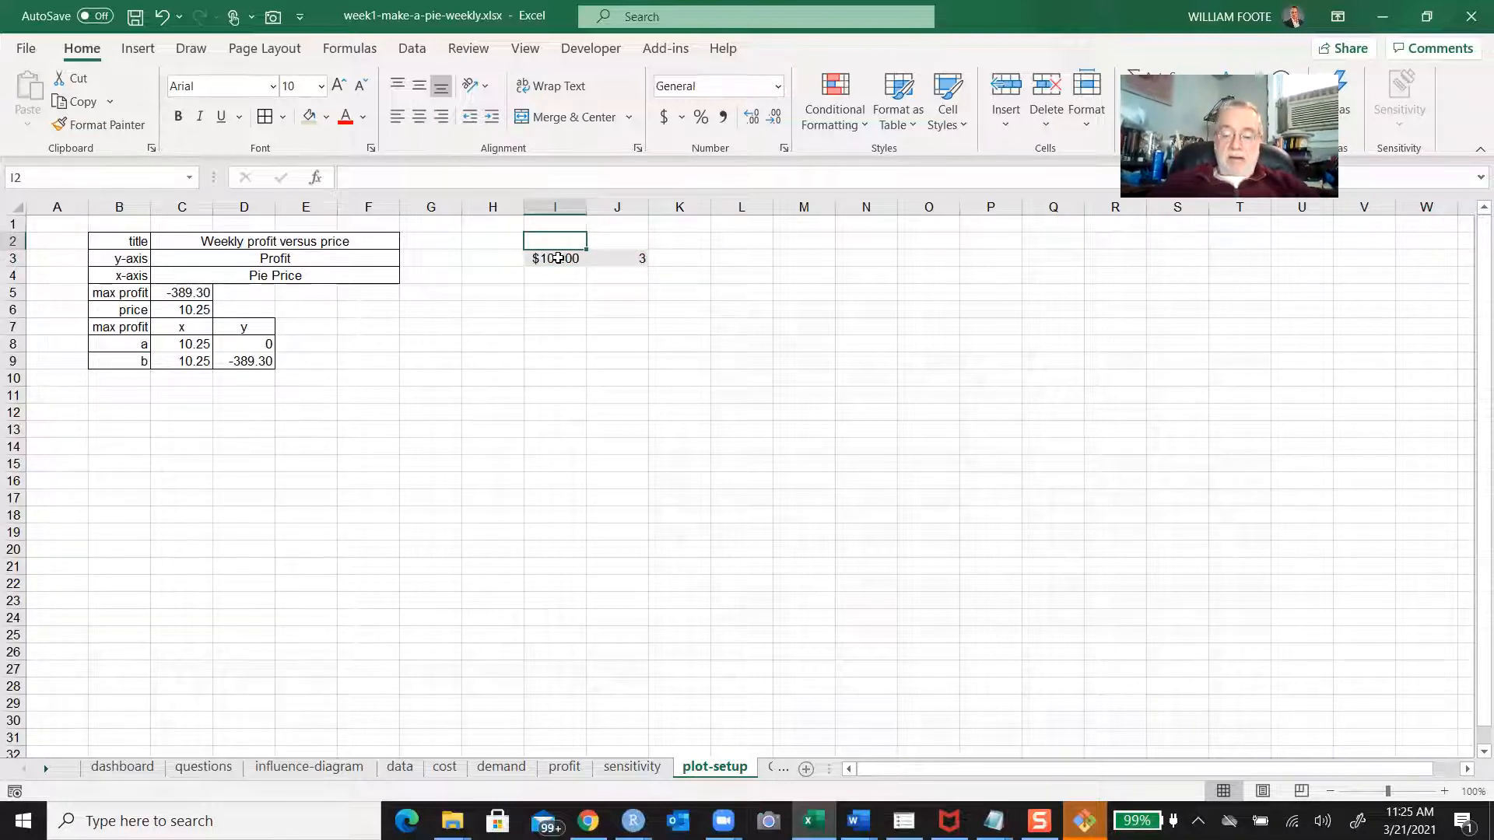
pyautogui.press('Down')
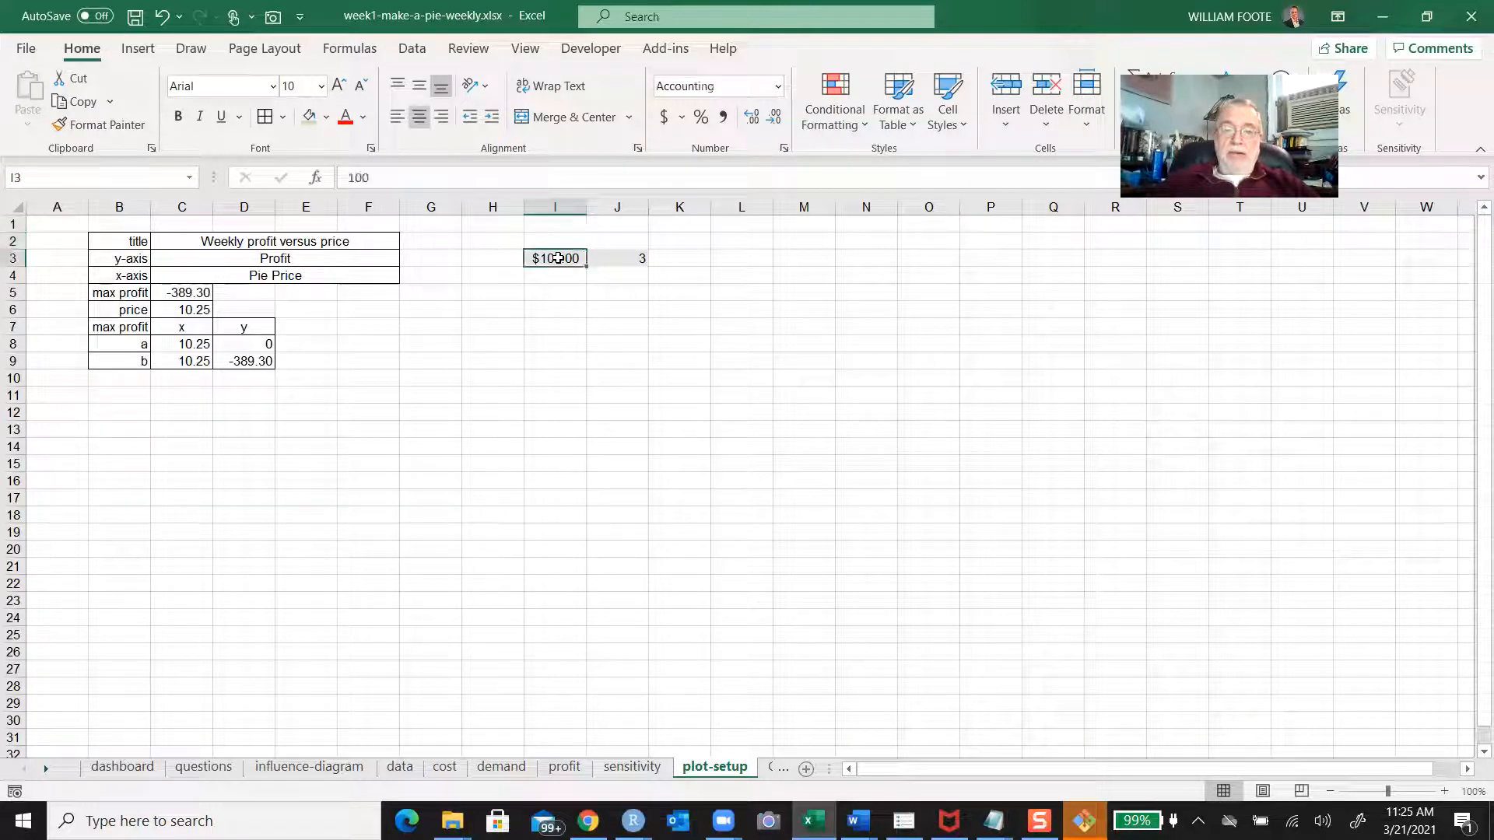
pyautogui.press('Left')
pyautogui.write('=')
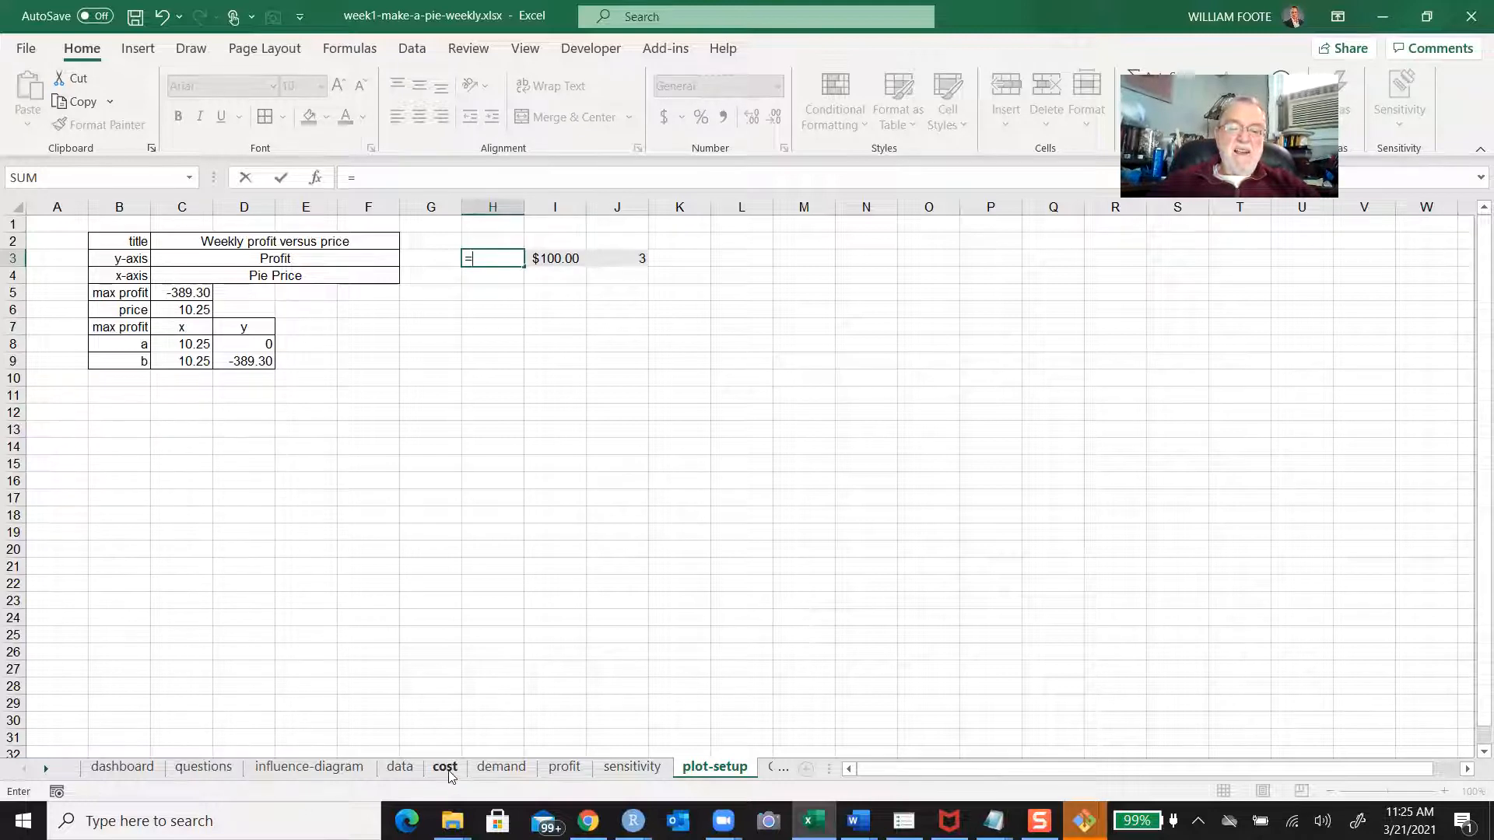
pyautogui.click(565, 769)
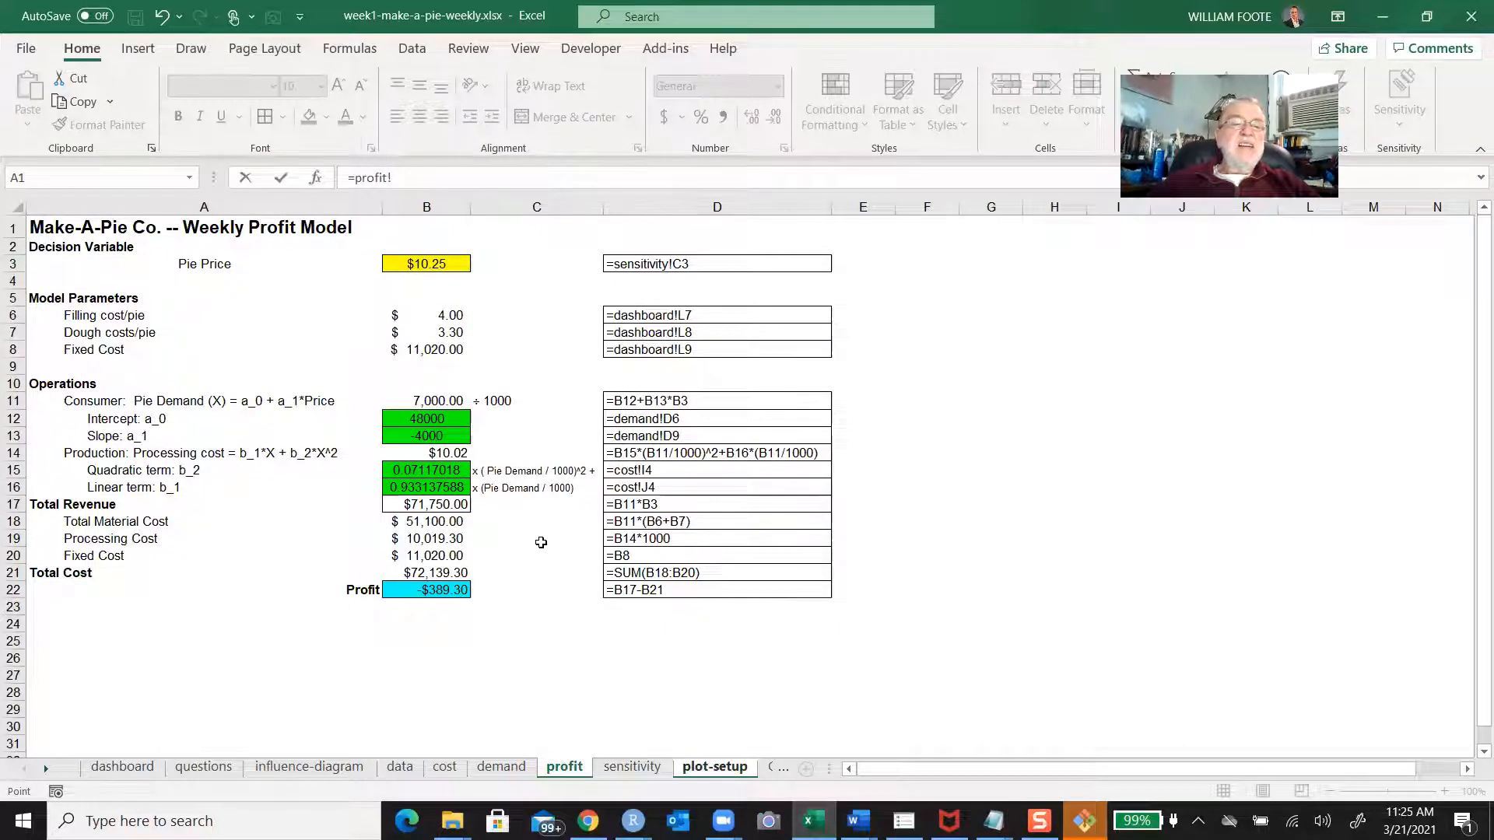
pyautogui.click(119, 314)
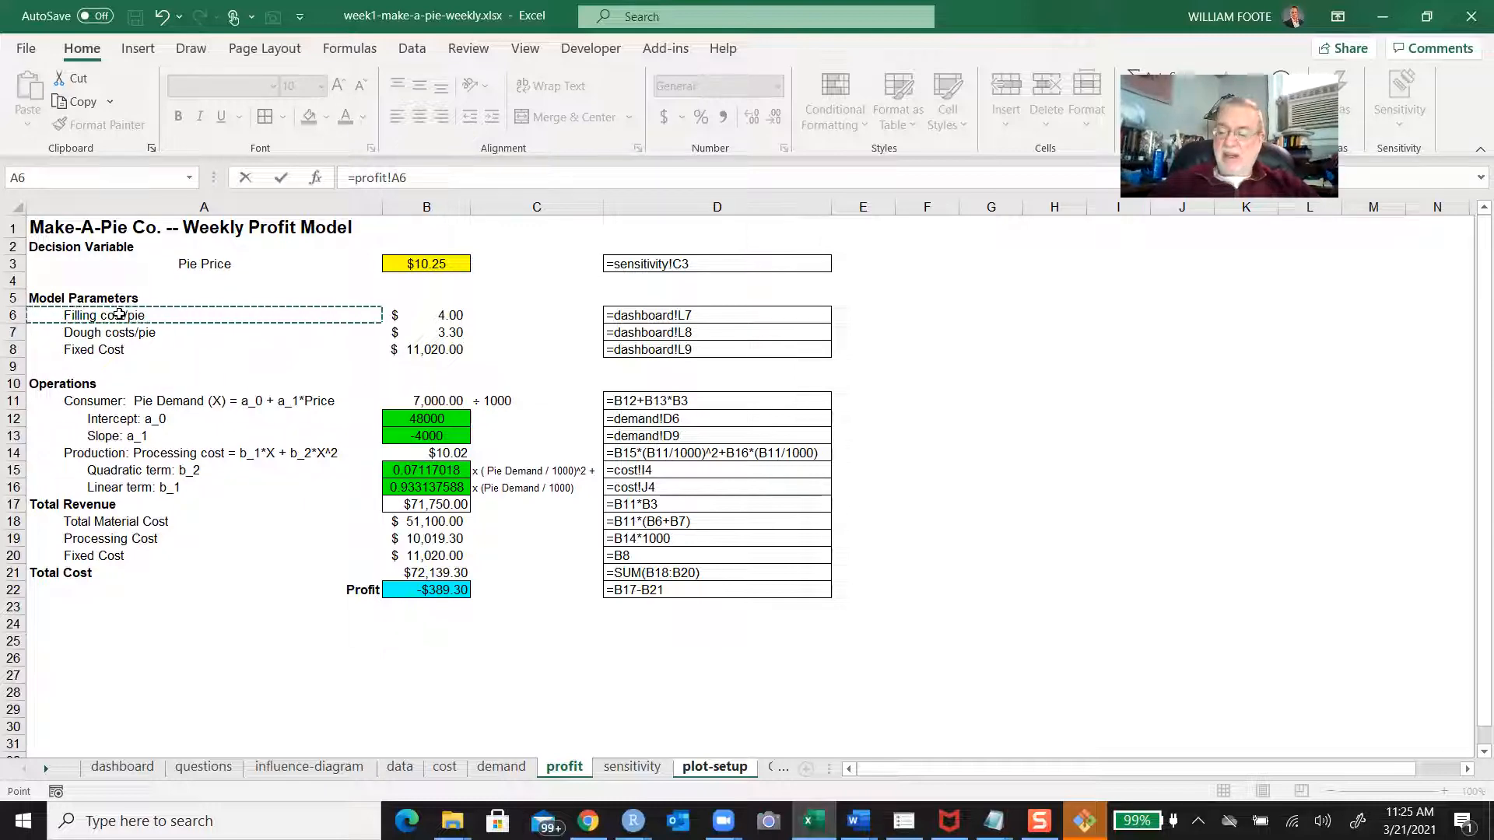
pyautogui.press('Return')
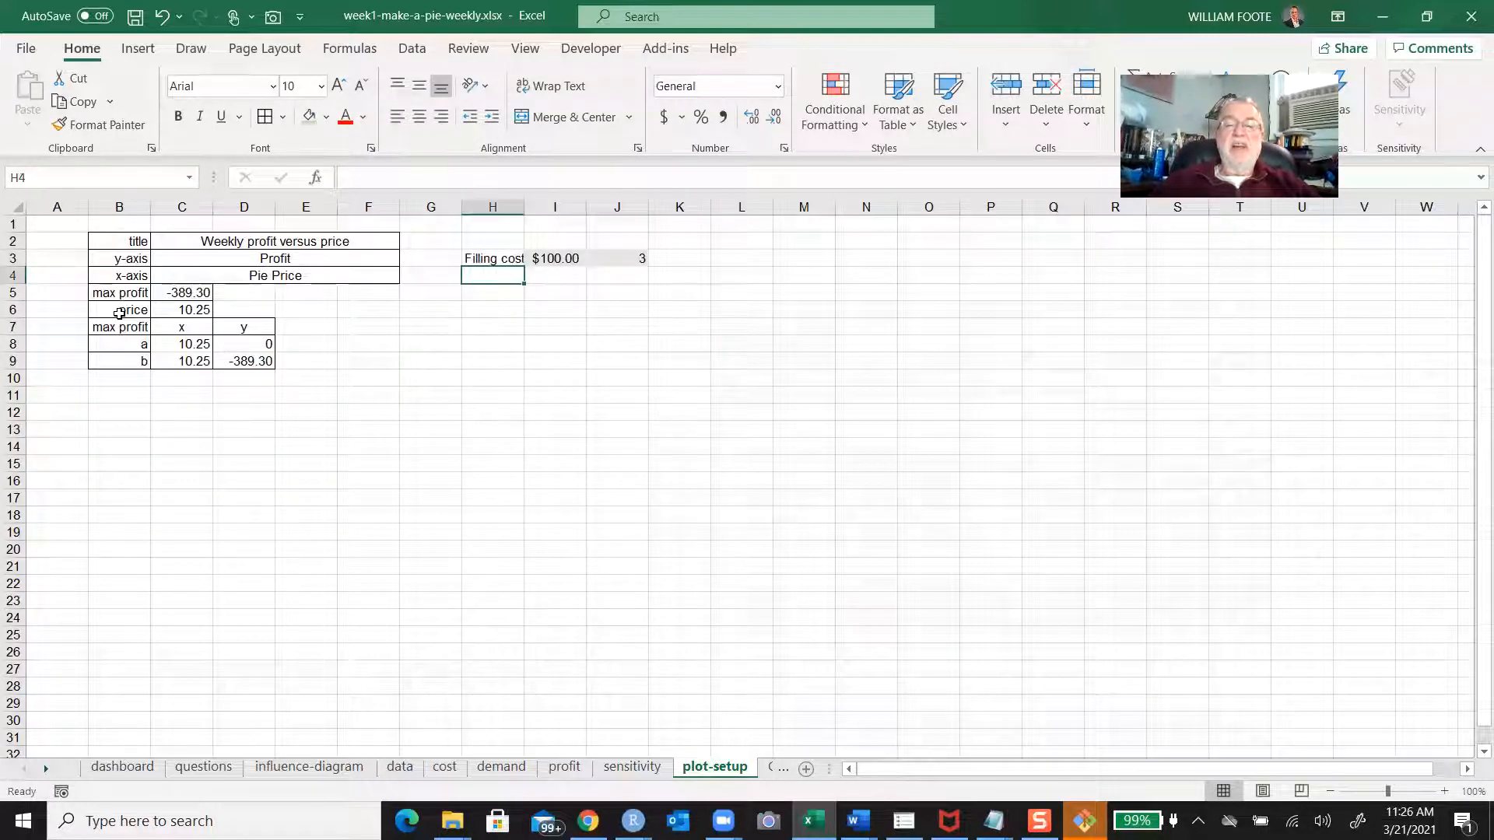
# Copy the label formula in H3 down through H5 for the dough costs and fixed cost labels
pyautogui.press('Up')
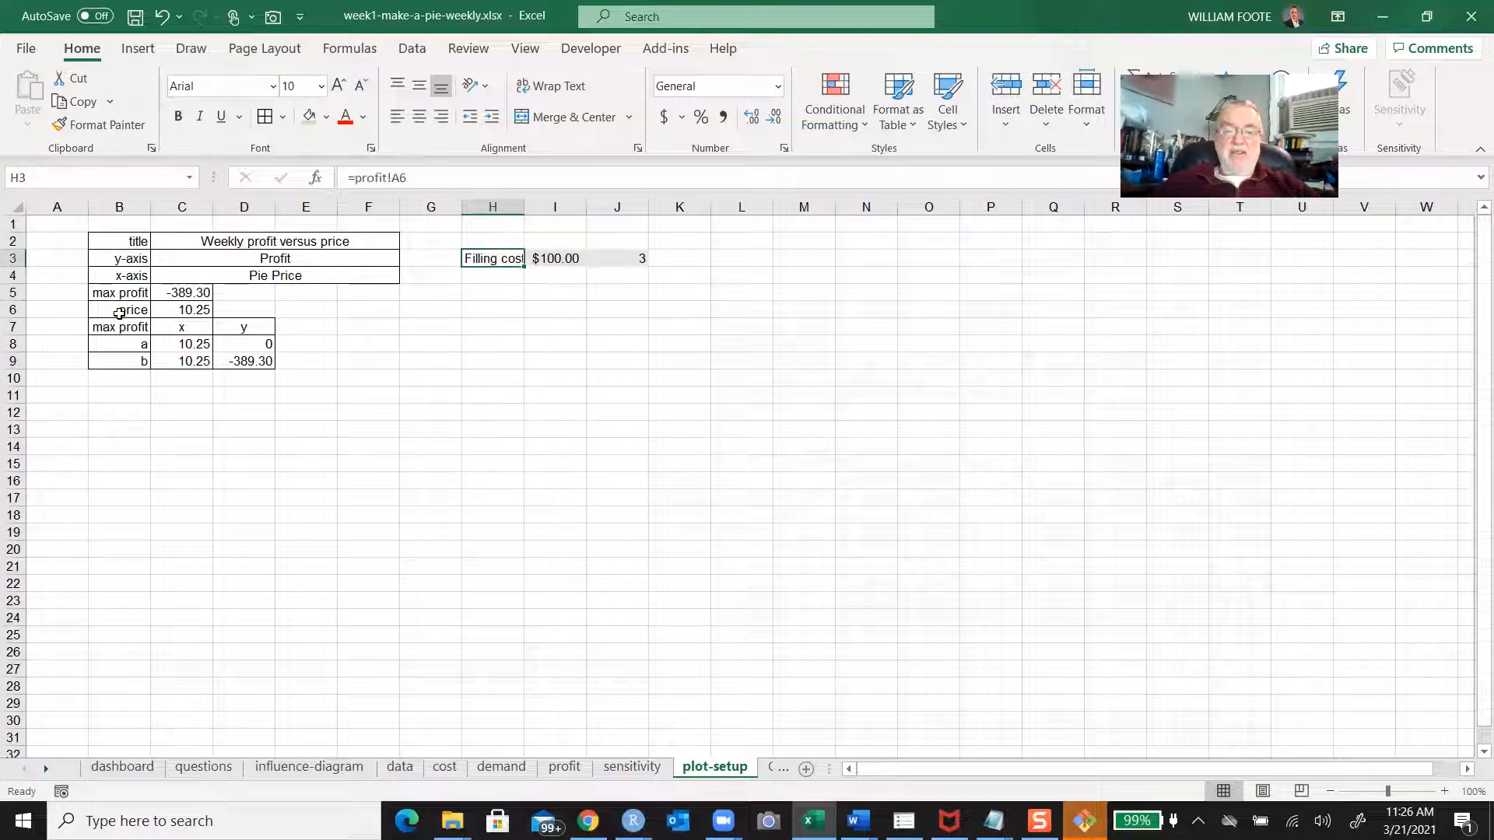
pyautogui.hotkey('ctrl', 'c')
pyautogui.hotkey('shift', 'Down')
pyautogui.hotkey('shift', 'Down')
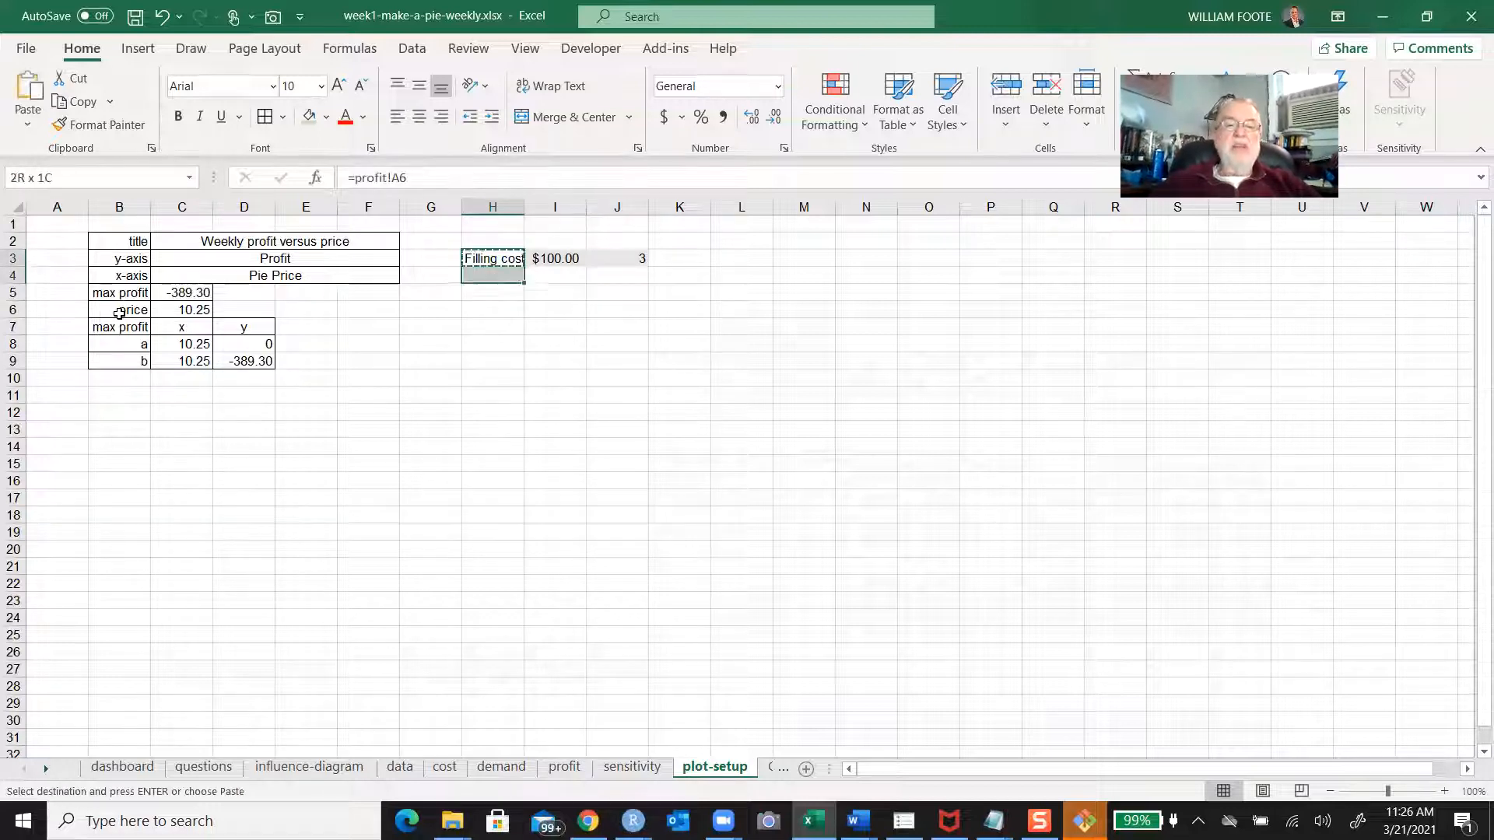
pyautogui.hotkey('ctrl', 'v')
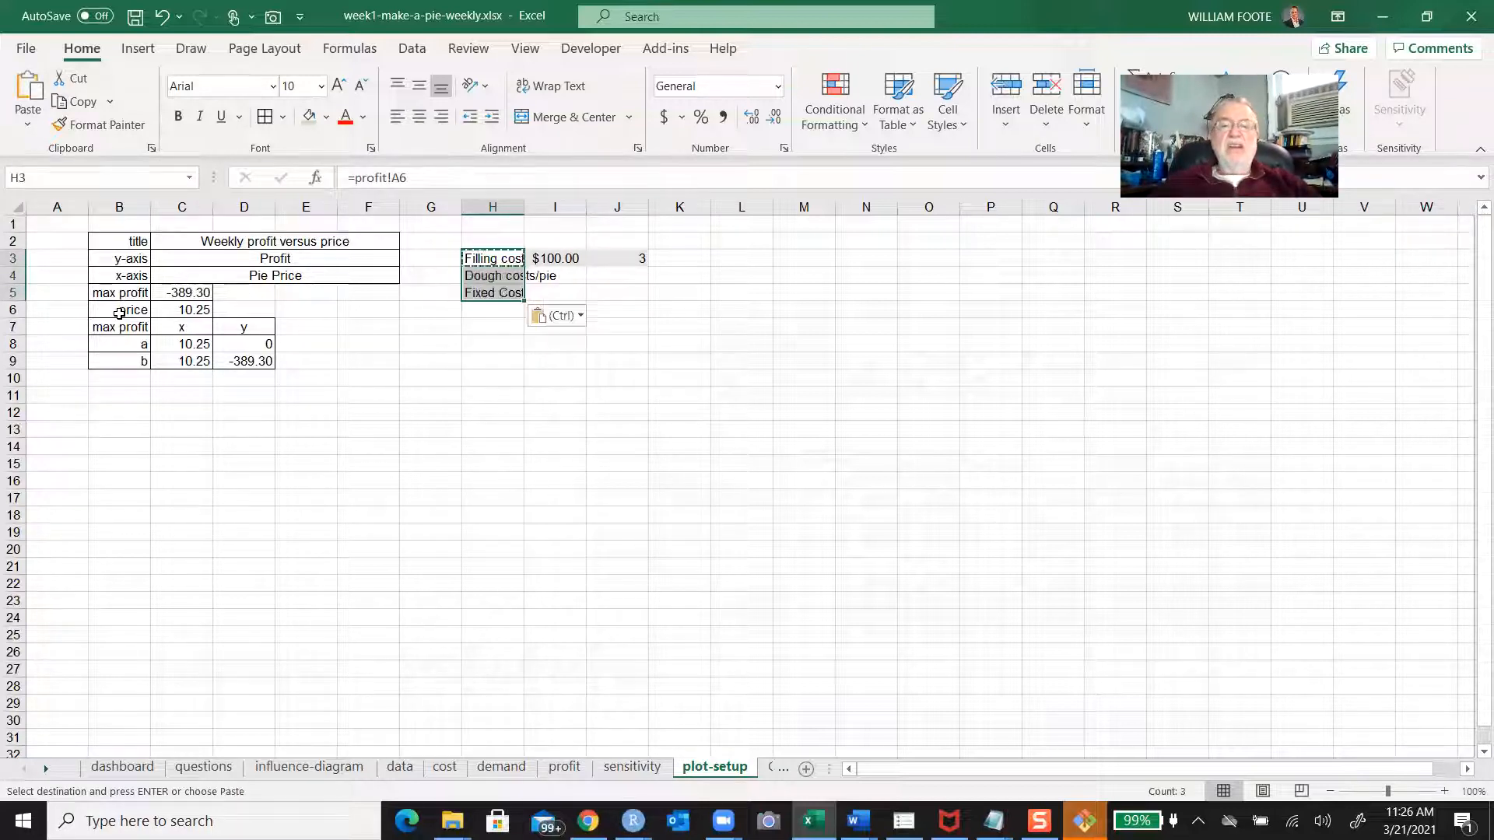
# Check the filling cost inputs in I3 and J3 and the empty dough cost cell I4
pyautogui.press('Right')
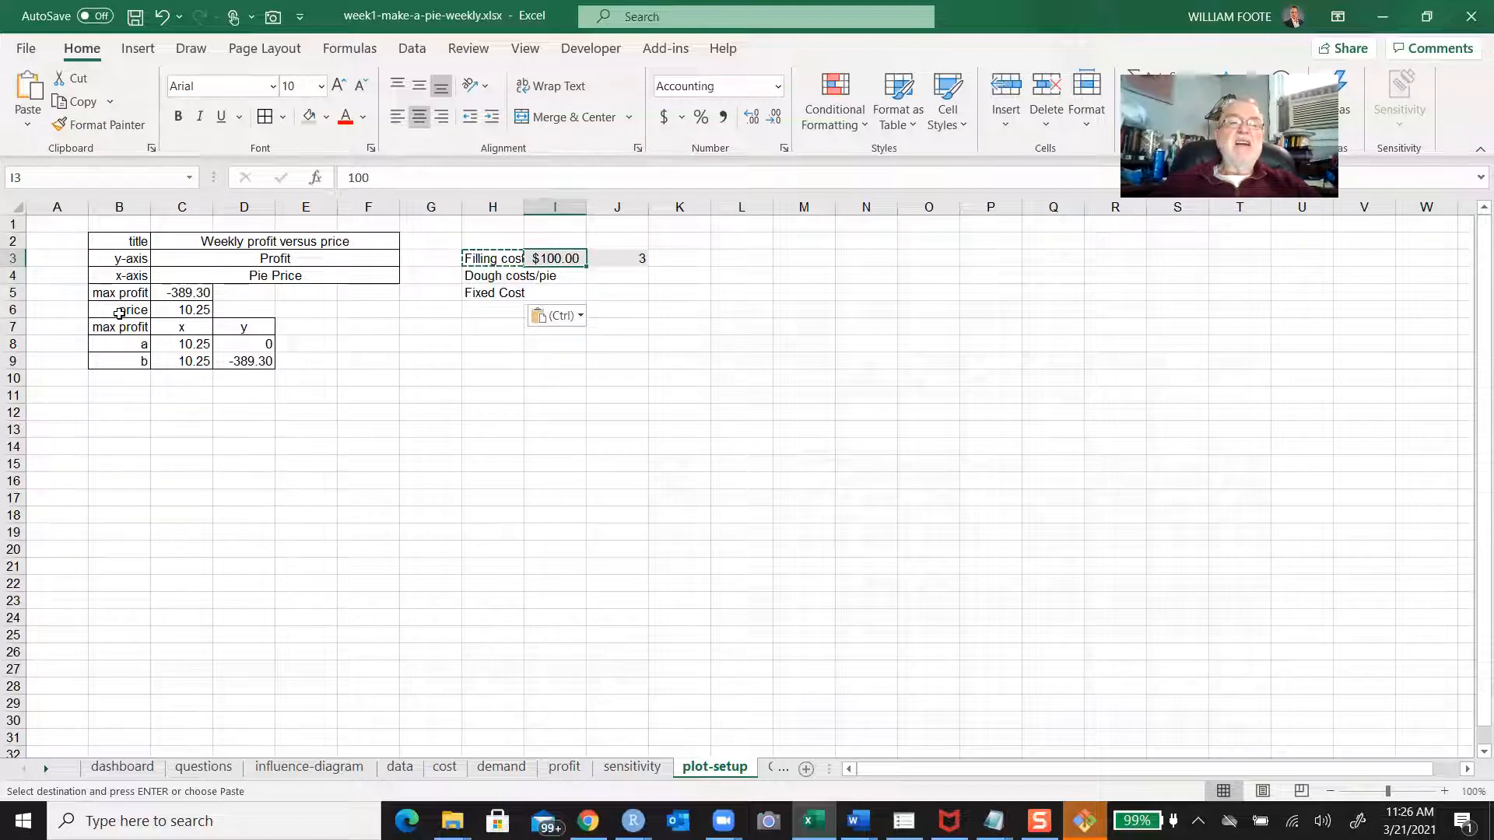
pyautogui.press('Right')
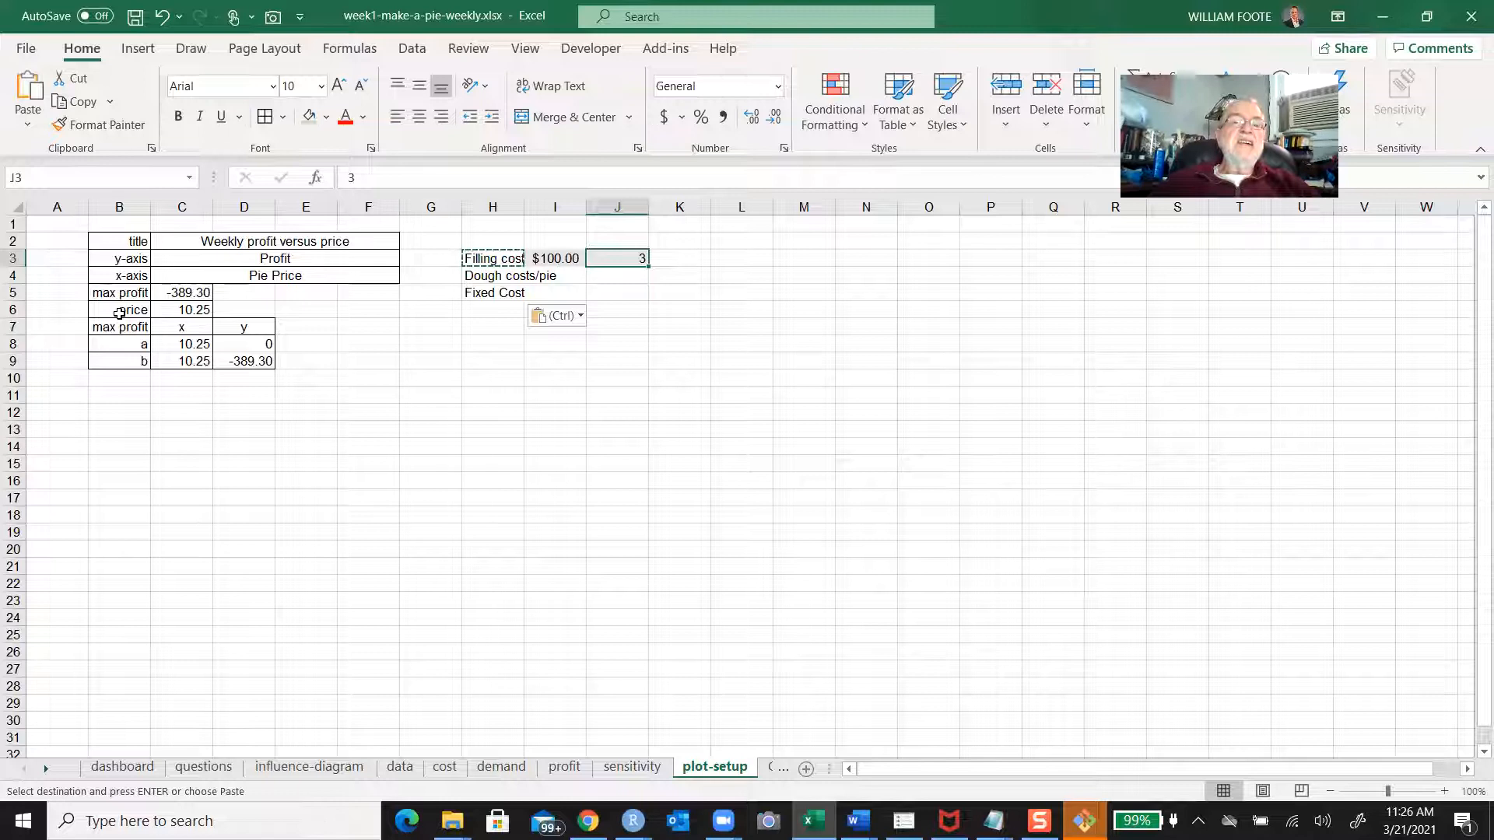
pyautogui.press('Left')
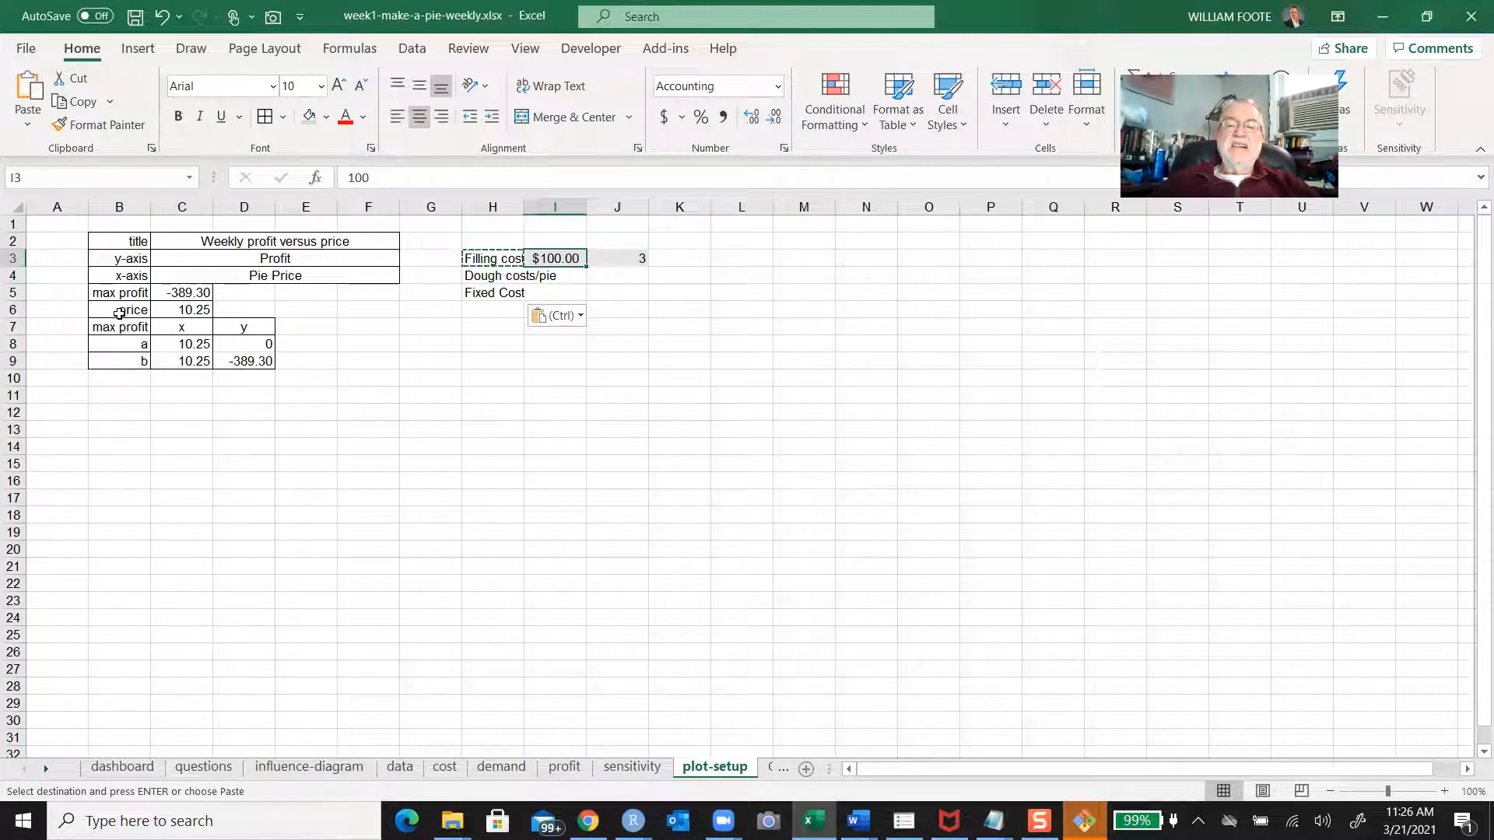
pyautogui.press('Down')
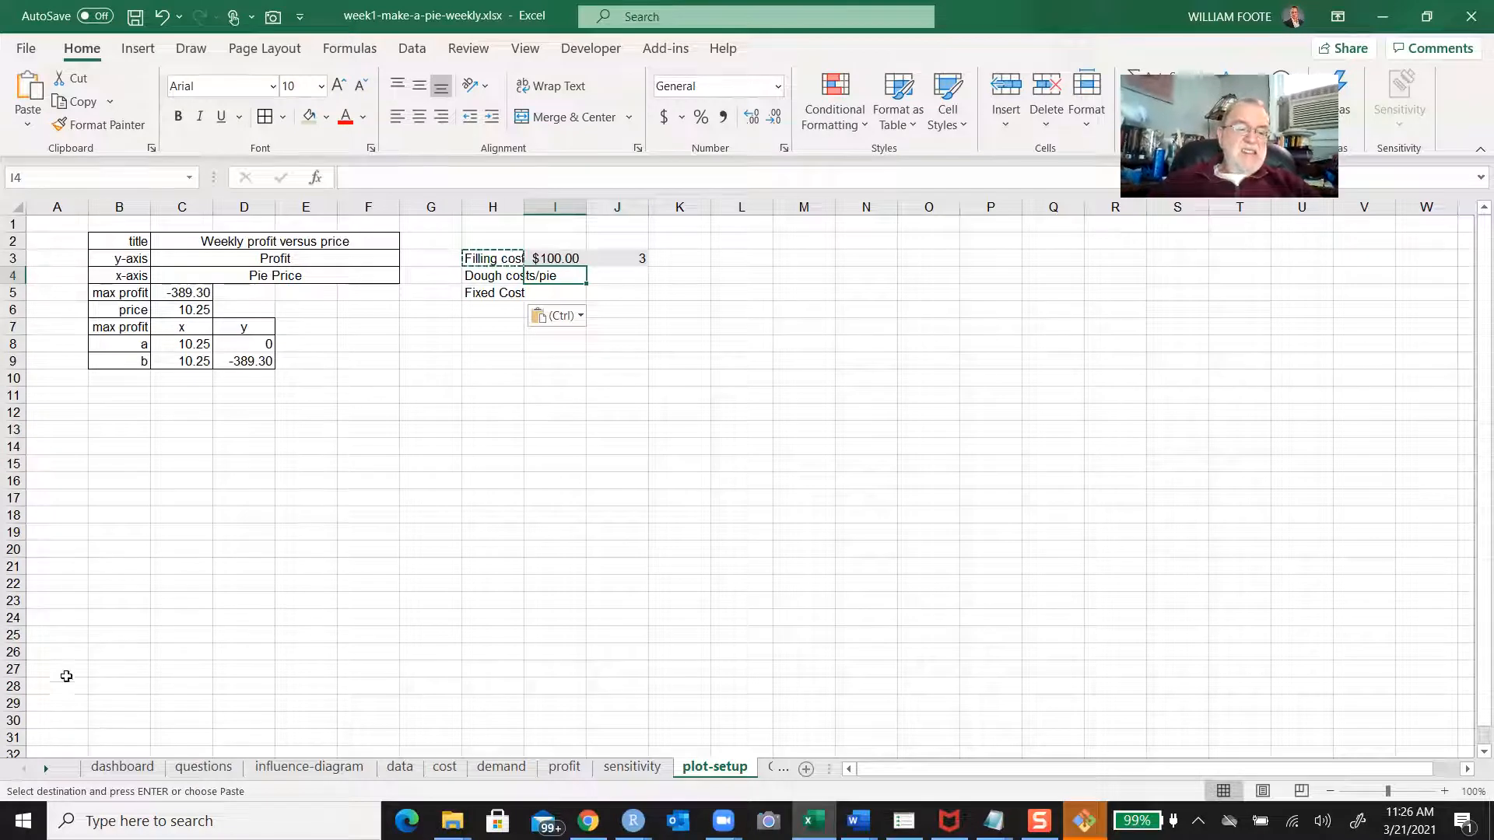
# Link the filling cost scroll bar on the dashboard to cell I3 of the plot-setup sheet
pyautogui.click(137, 770)
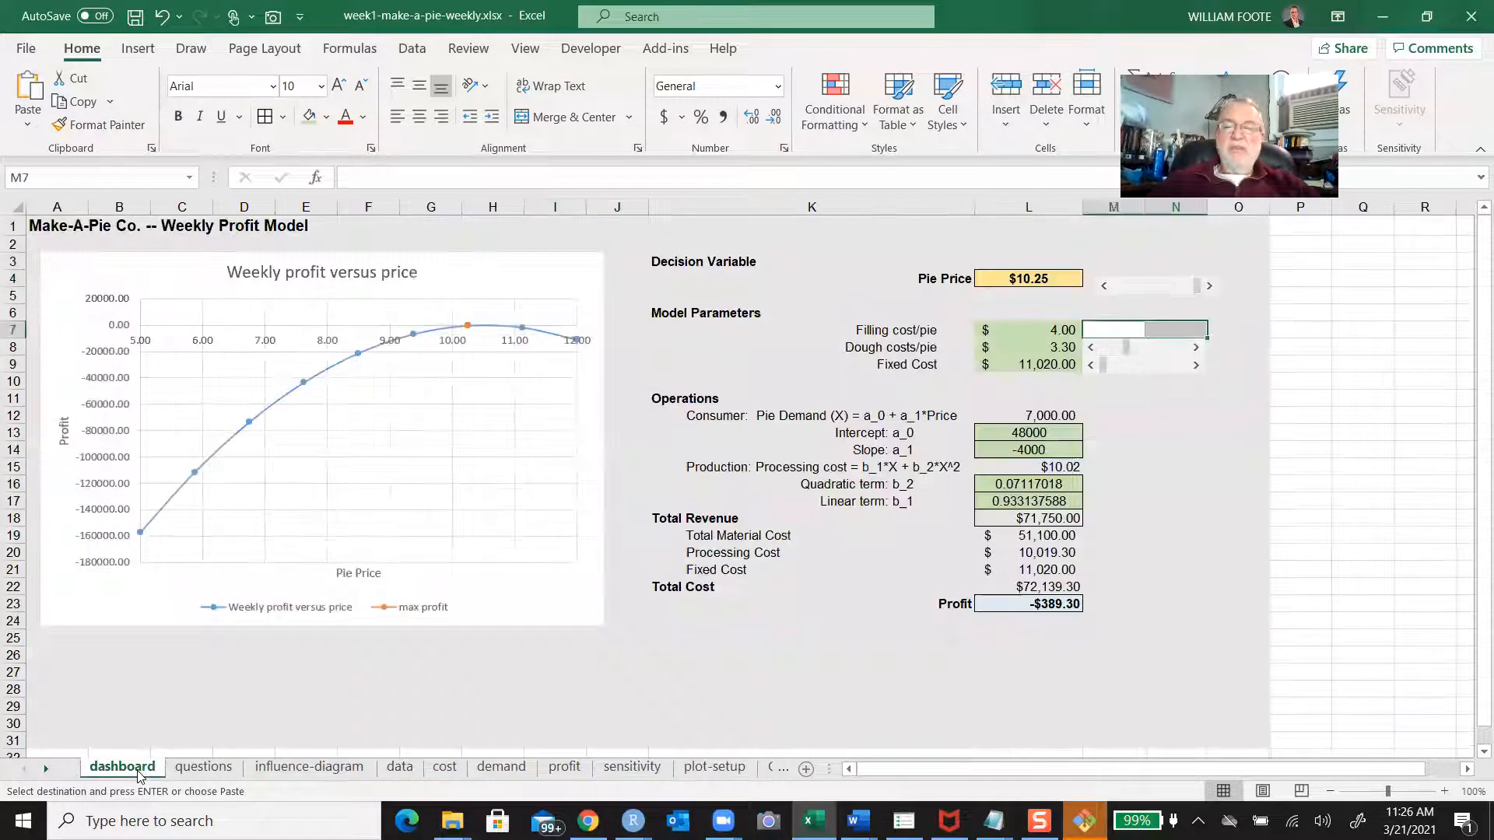
pyautogui.click(1172, 605)
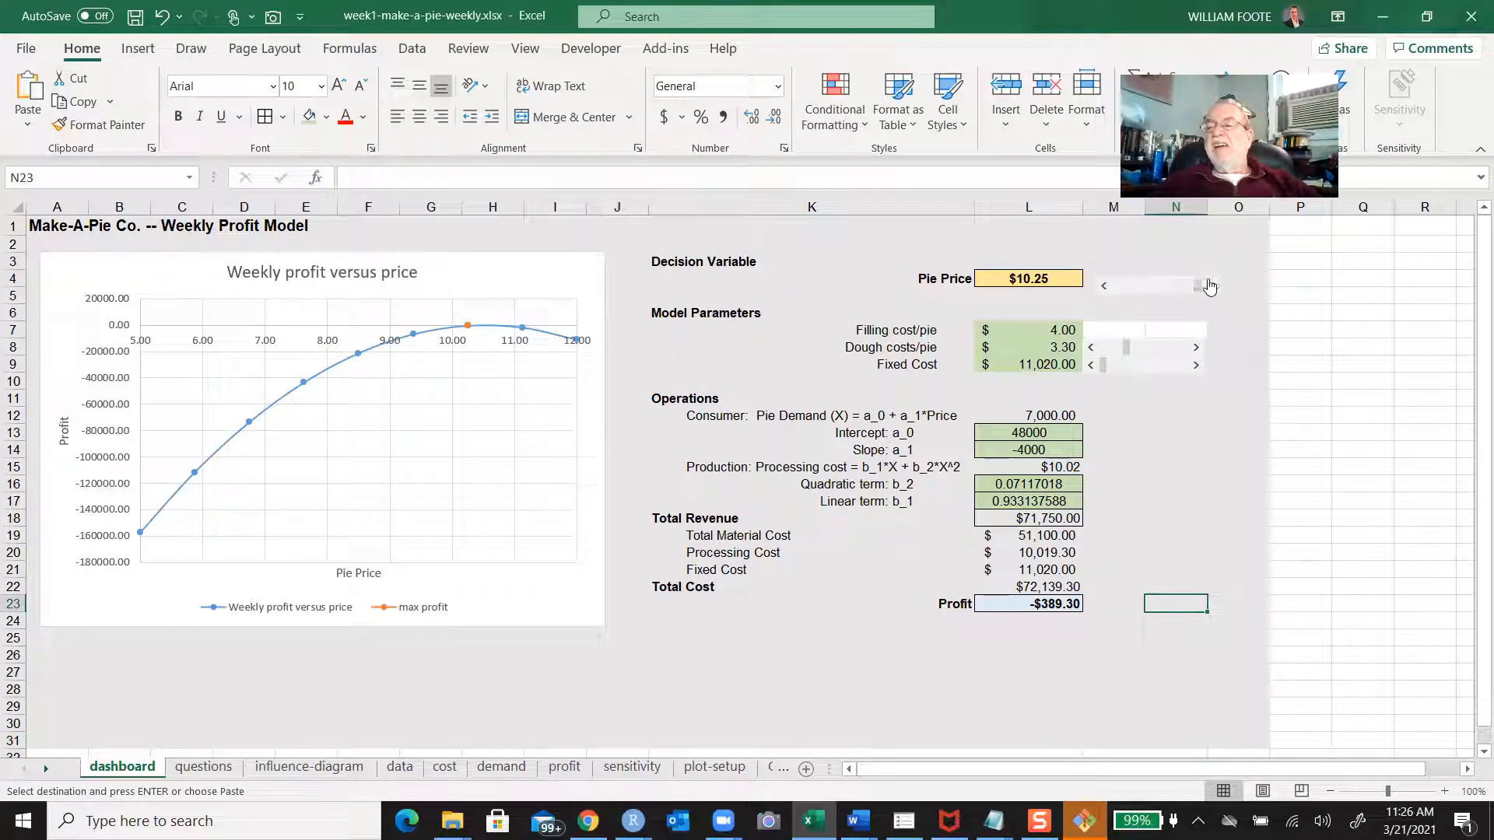
pyautogui.rightClick(1149, 293)
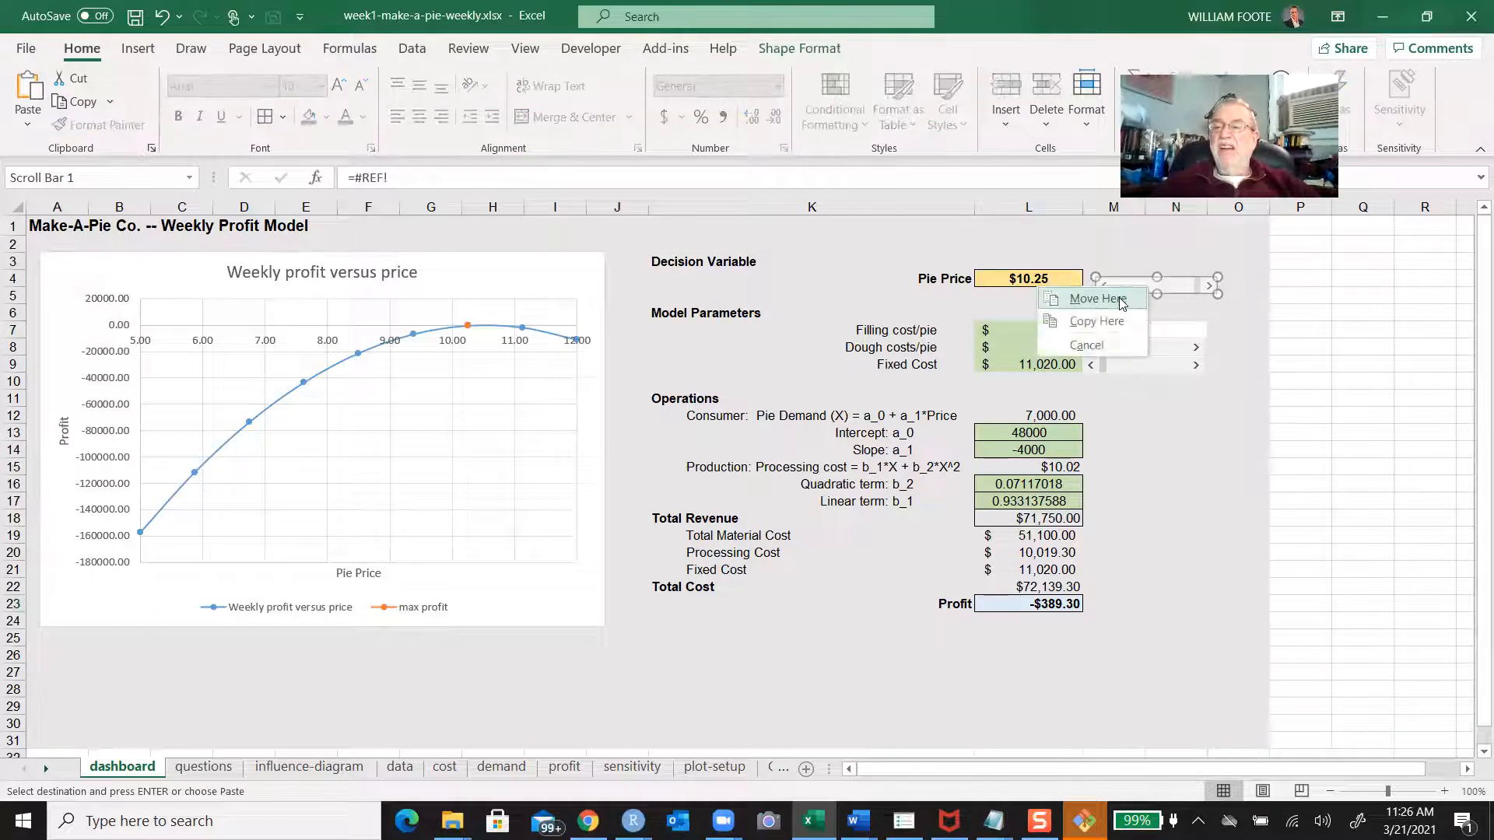
pyautogui.click(1175, 287)
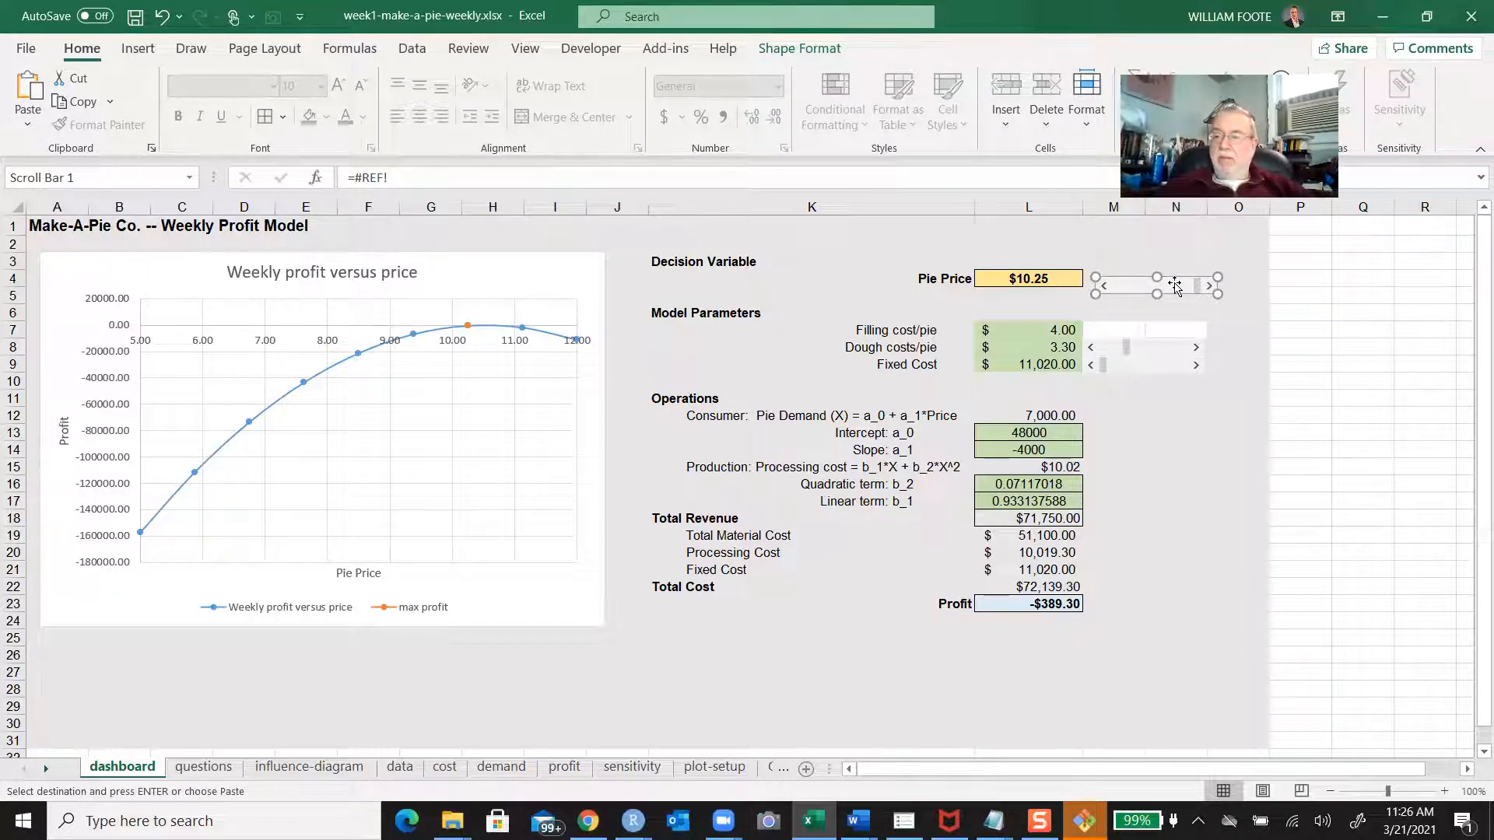
pyautogui.rightClick(1174, 286)
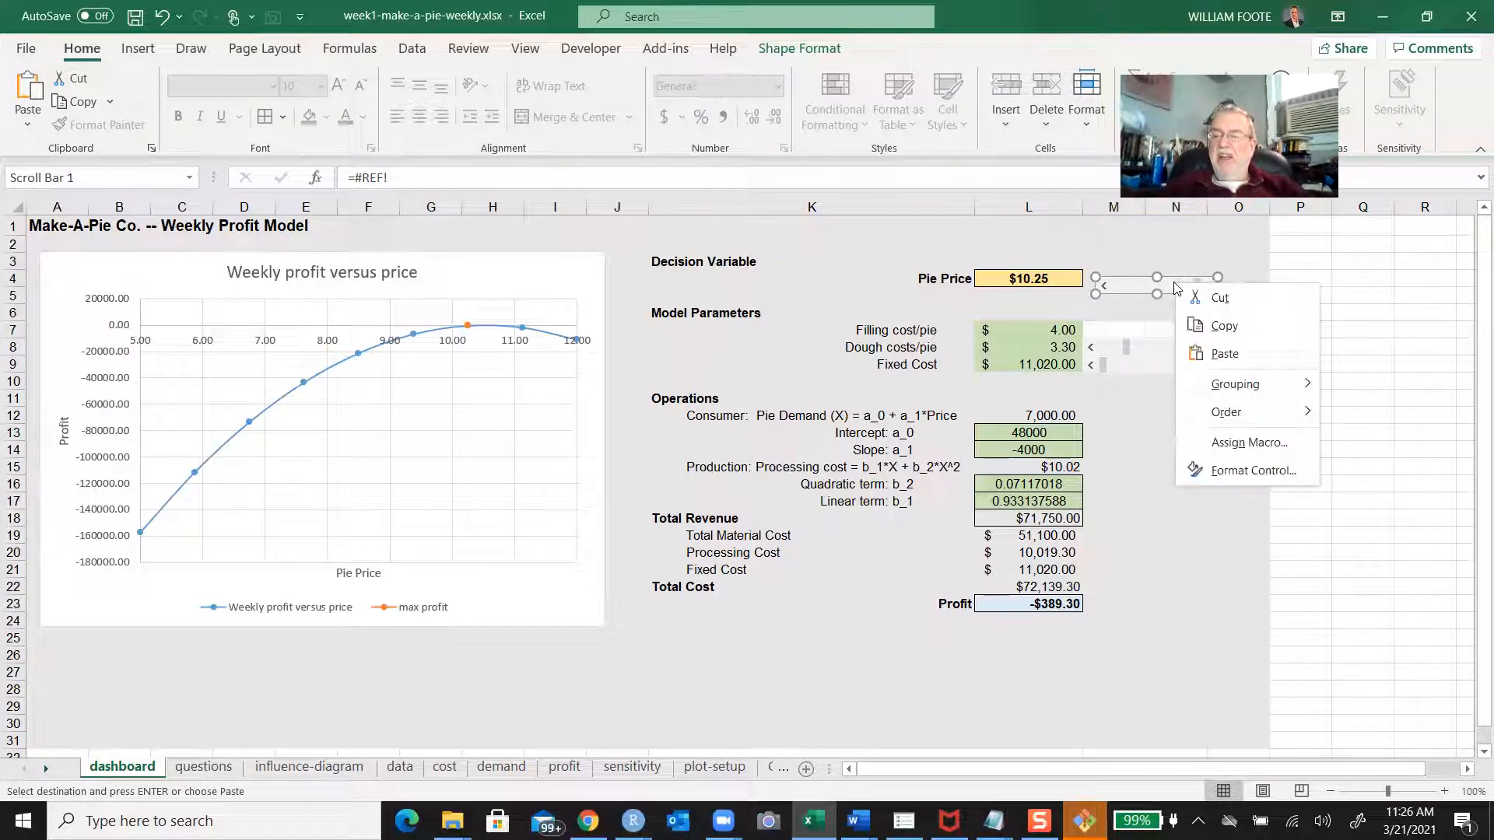
pyautogui.click(1253, 470)
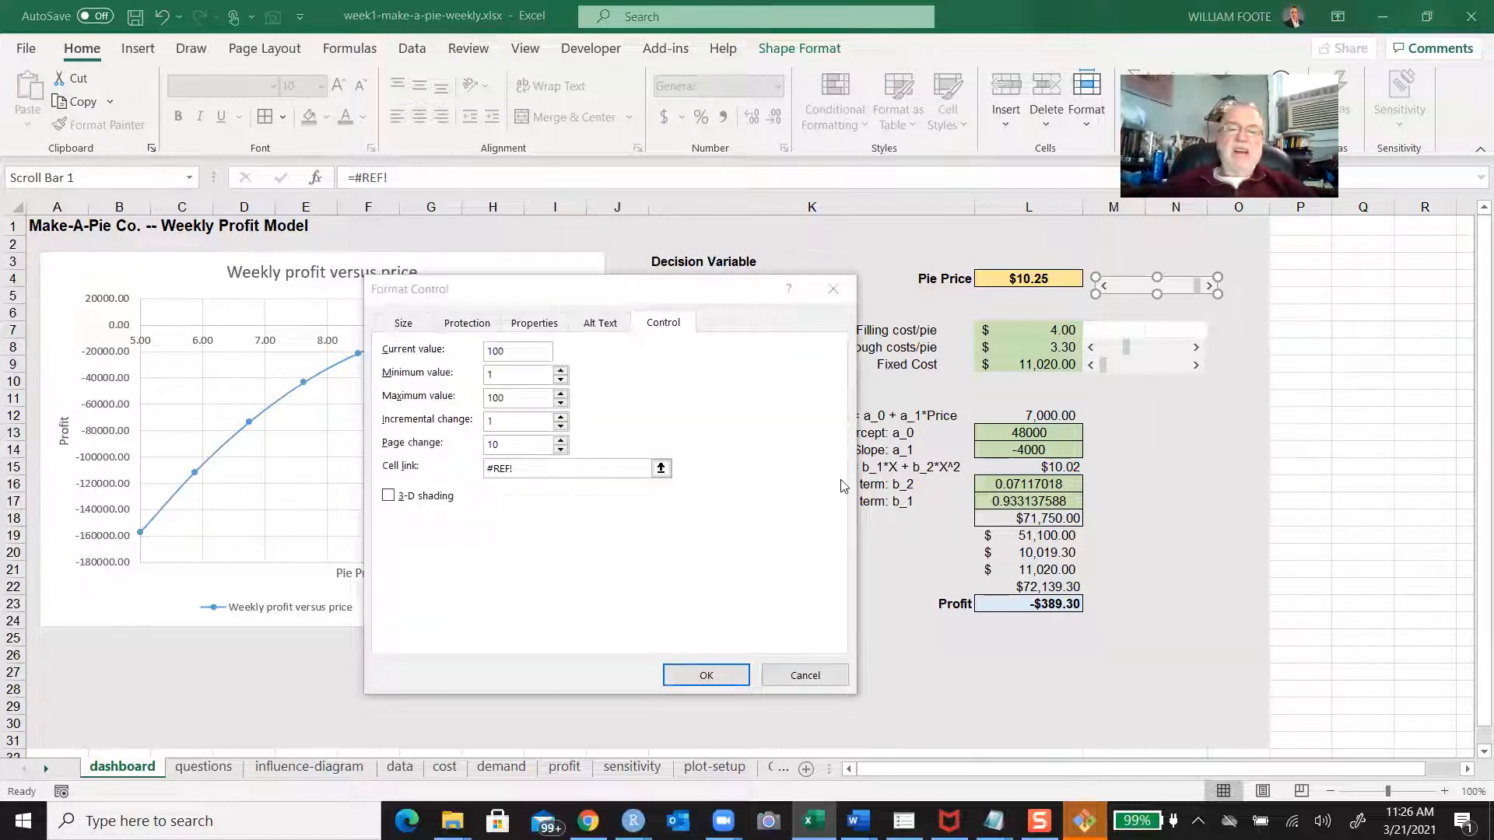
pyautogui.click(531, 465)
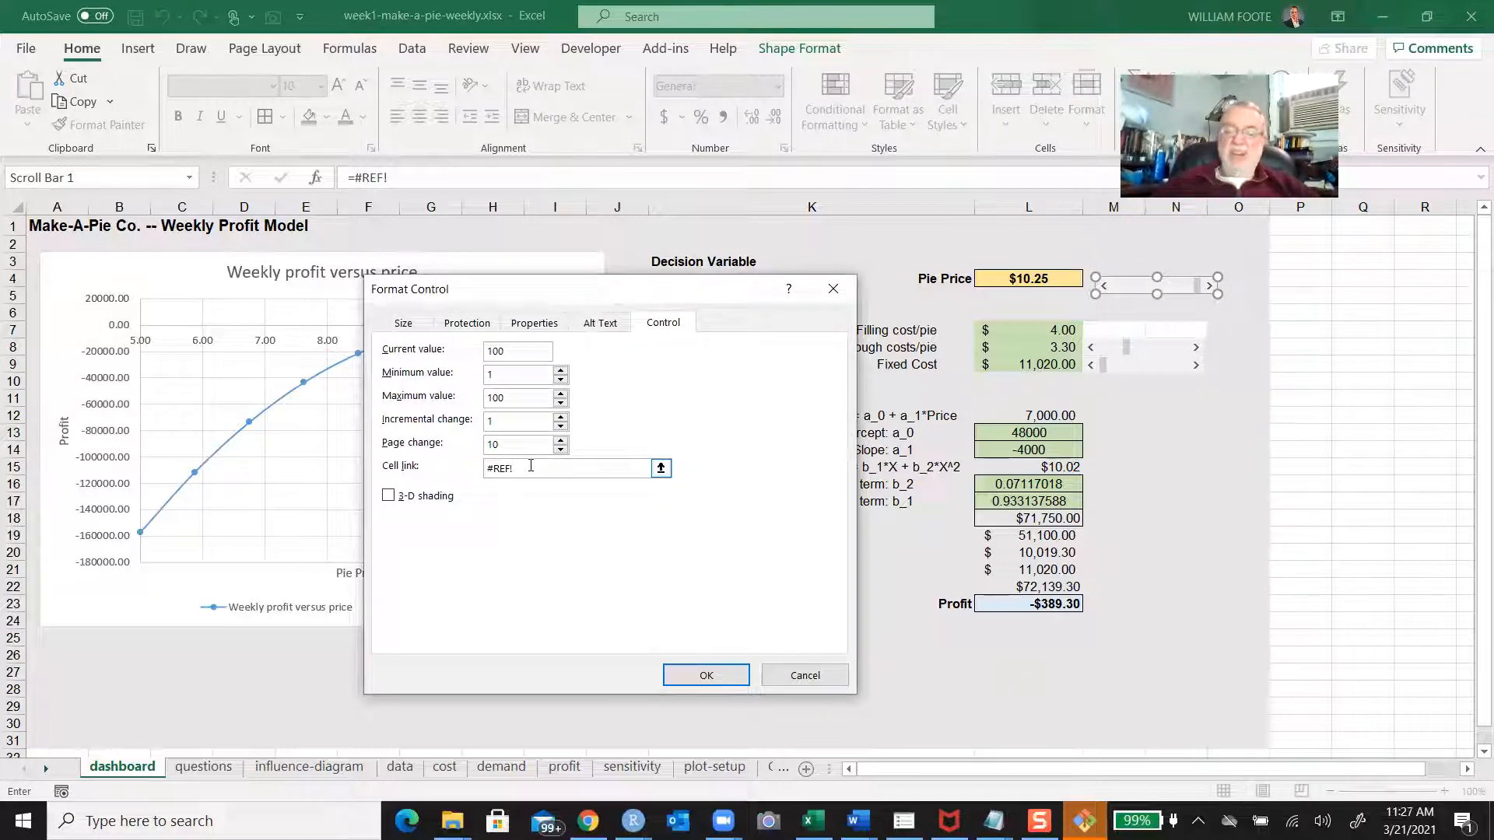
pyautogui.press('BackSpace')
pyautogui.press('BackSpace')
pyautogui.press('BackSpace')
pyautogui.press('BackSpace')
pyautogui.press('BackSpace')
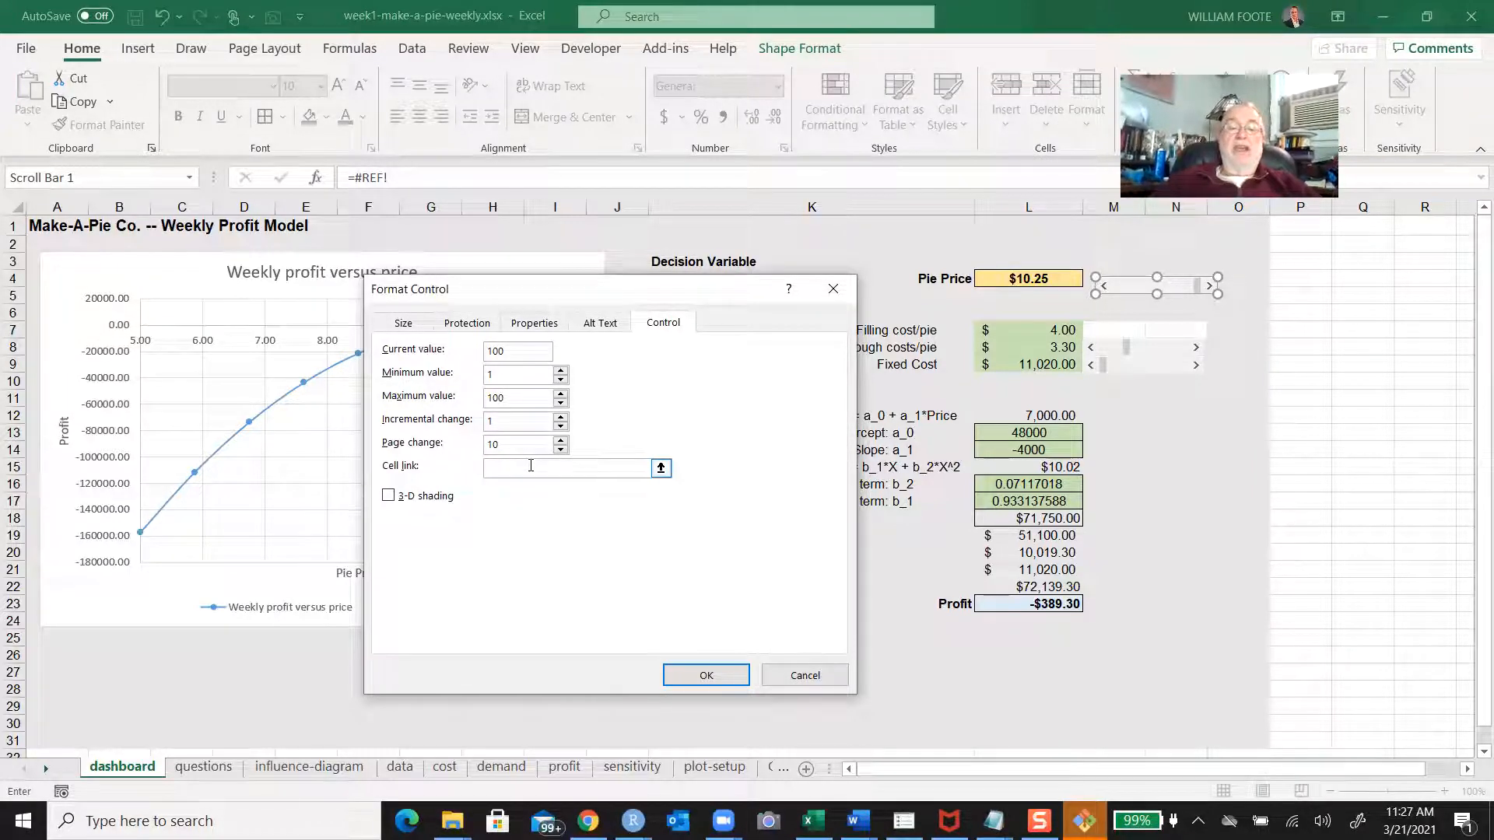
pyautogui.click(716, 769)
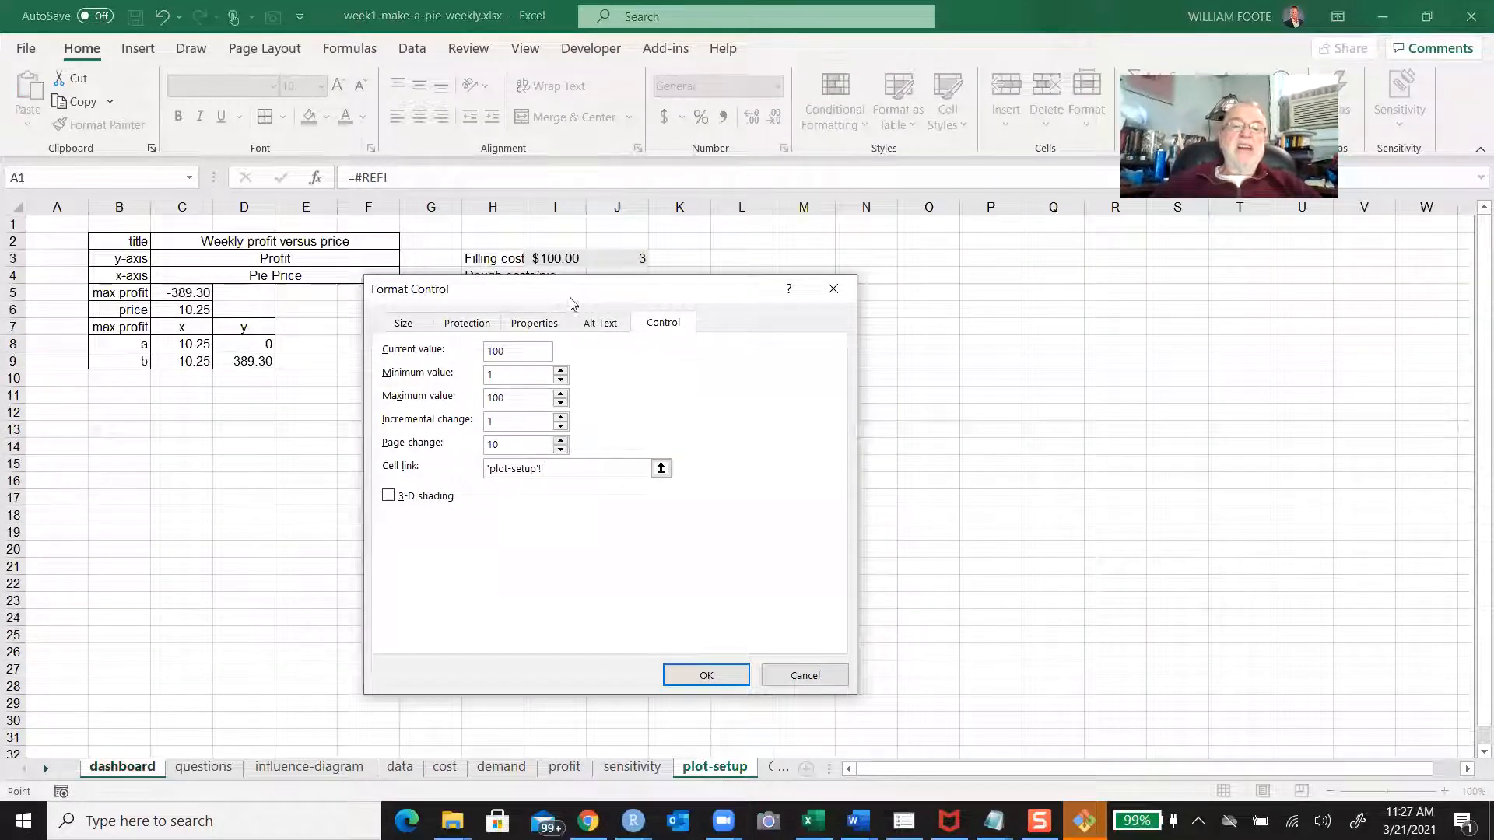
pyautogui.click(551, 258)
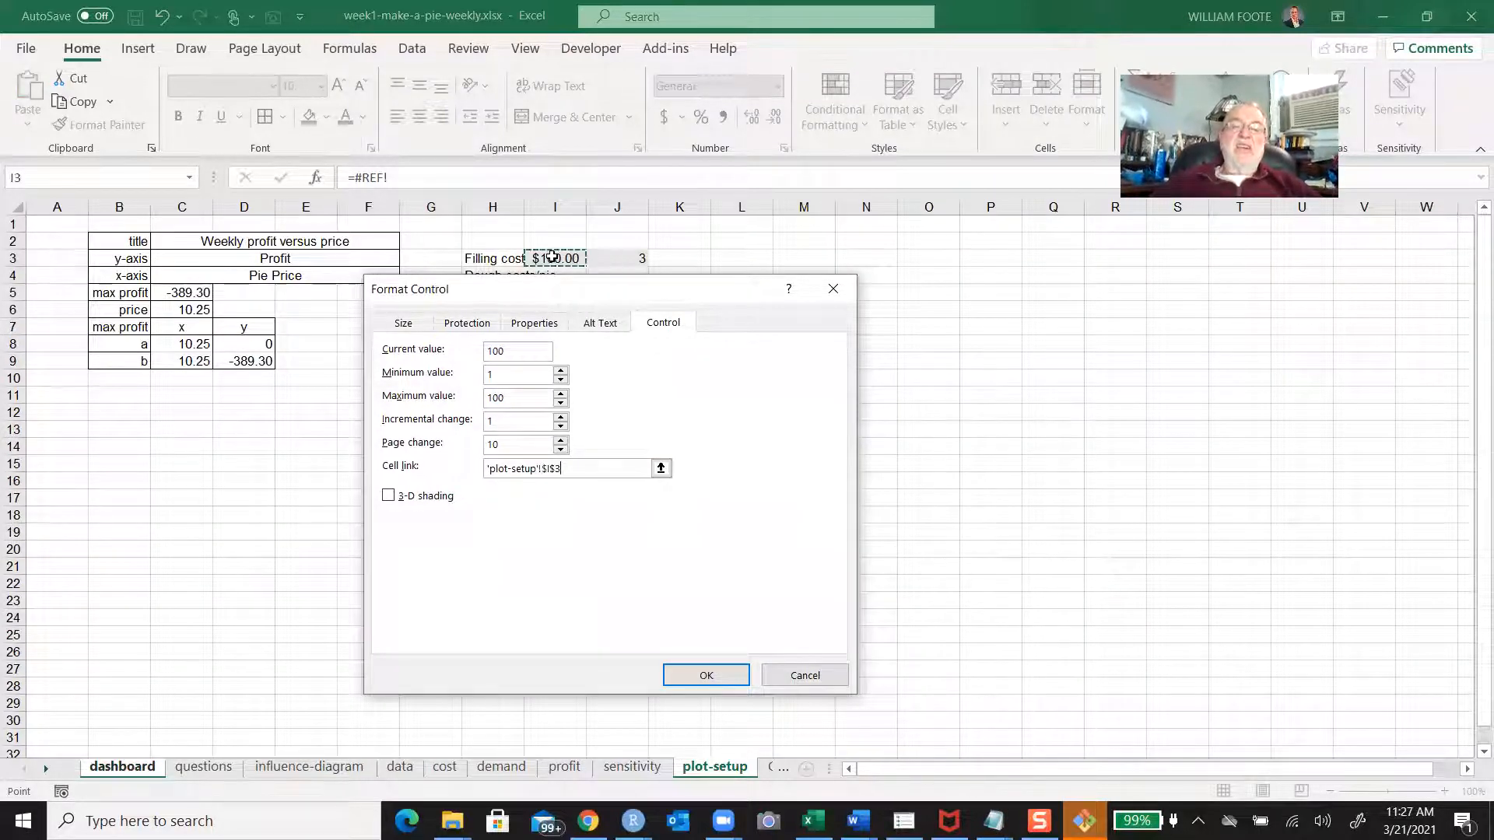
pyautogui.click(704, 675)
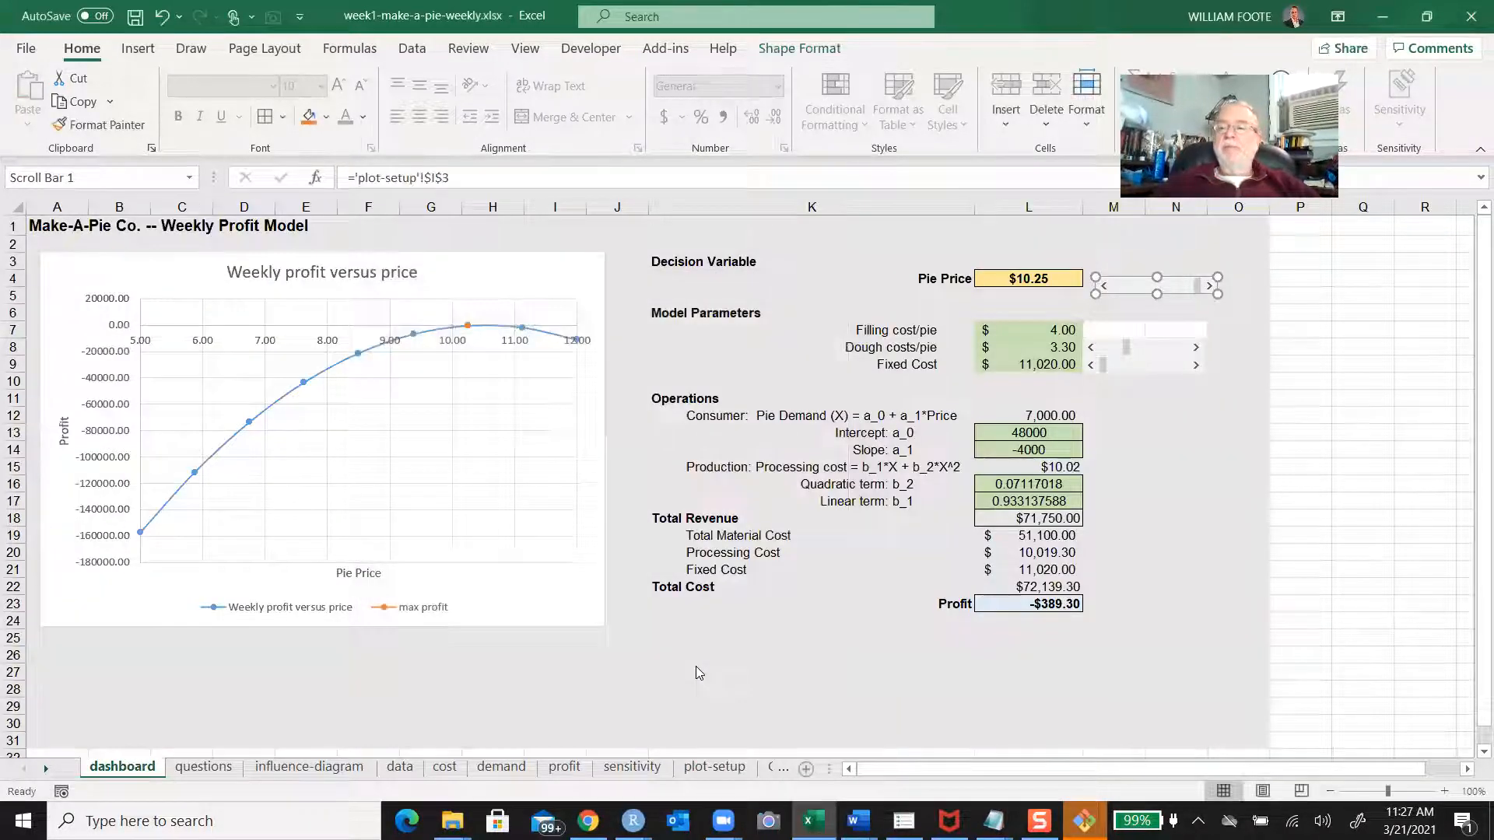
# Set the filling cost to $3.41 with its scroll bar and place the scroll bar over M7:N7 beside that cost
pyautogui.click(1223, 476)
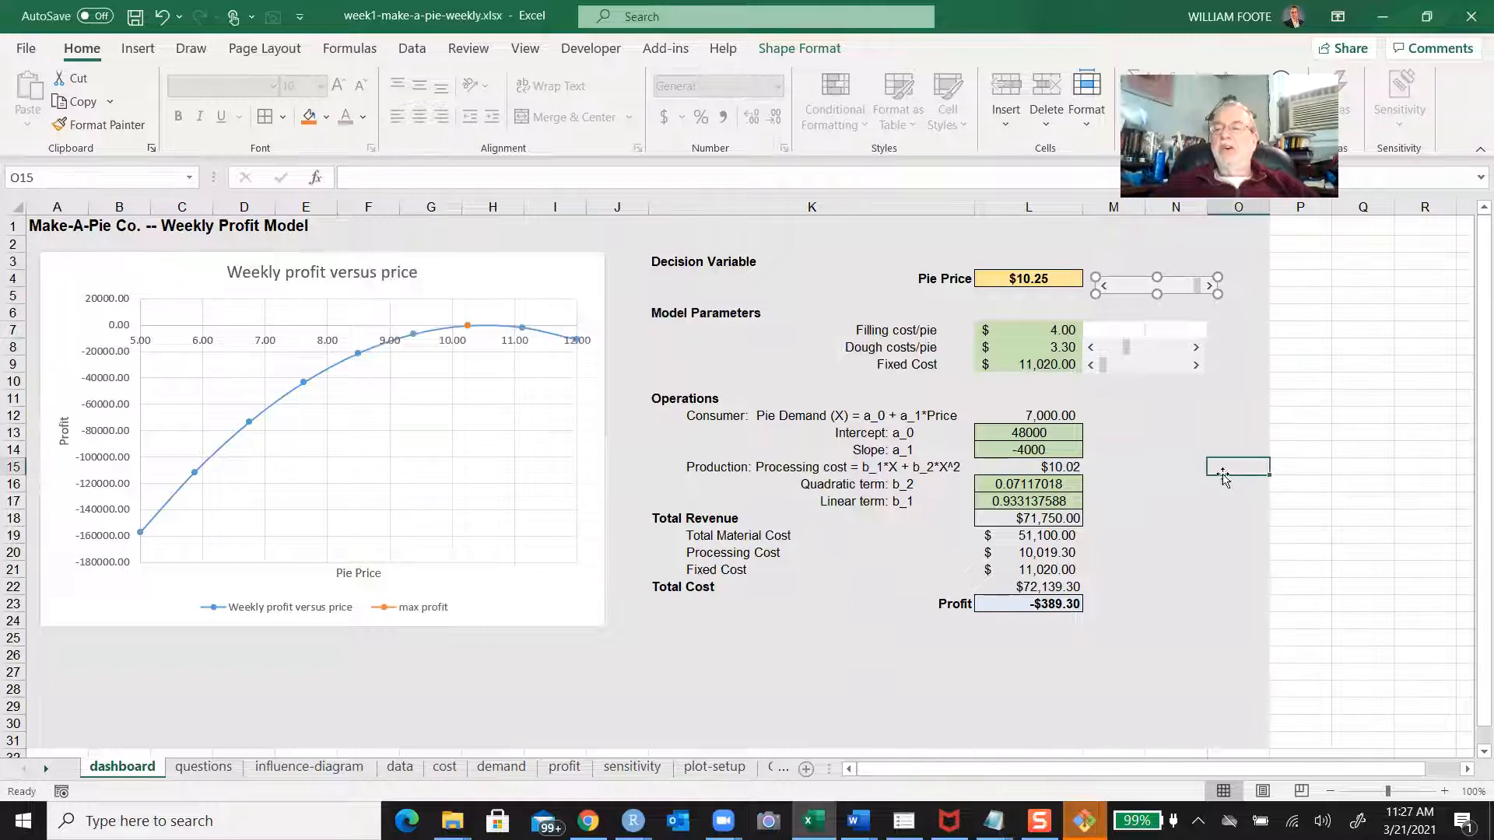
pyautogui.moveTo(1196, 287); pyautogui.dragTo(1146, 294)
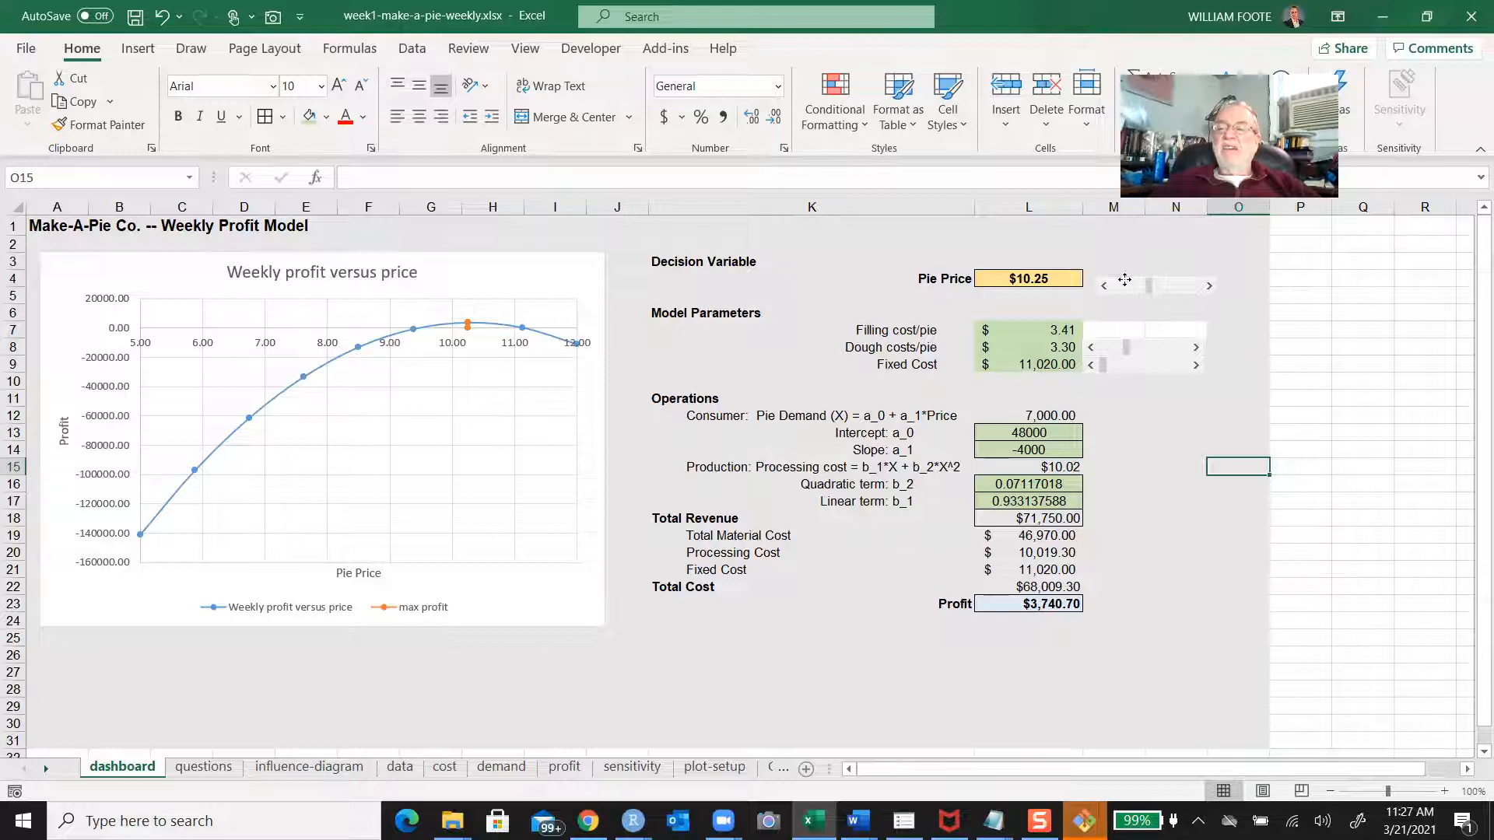
pyautogui.rightClick(1123, 289)
pyautogui.press('Escape')
pyautogui.moveTo(1122, 290); pyautogui.dragTo(1109, 336)
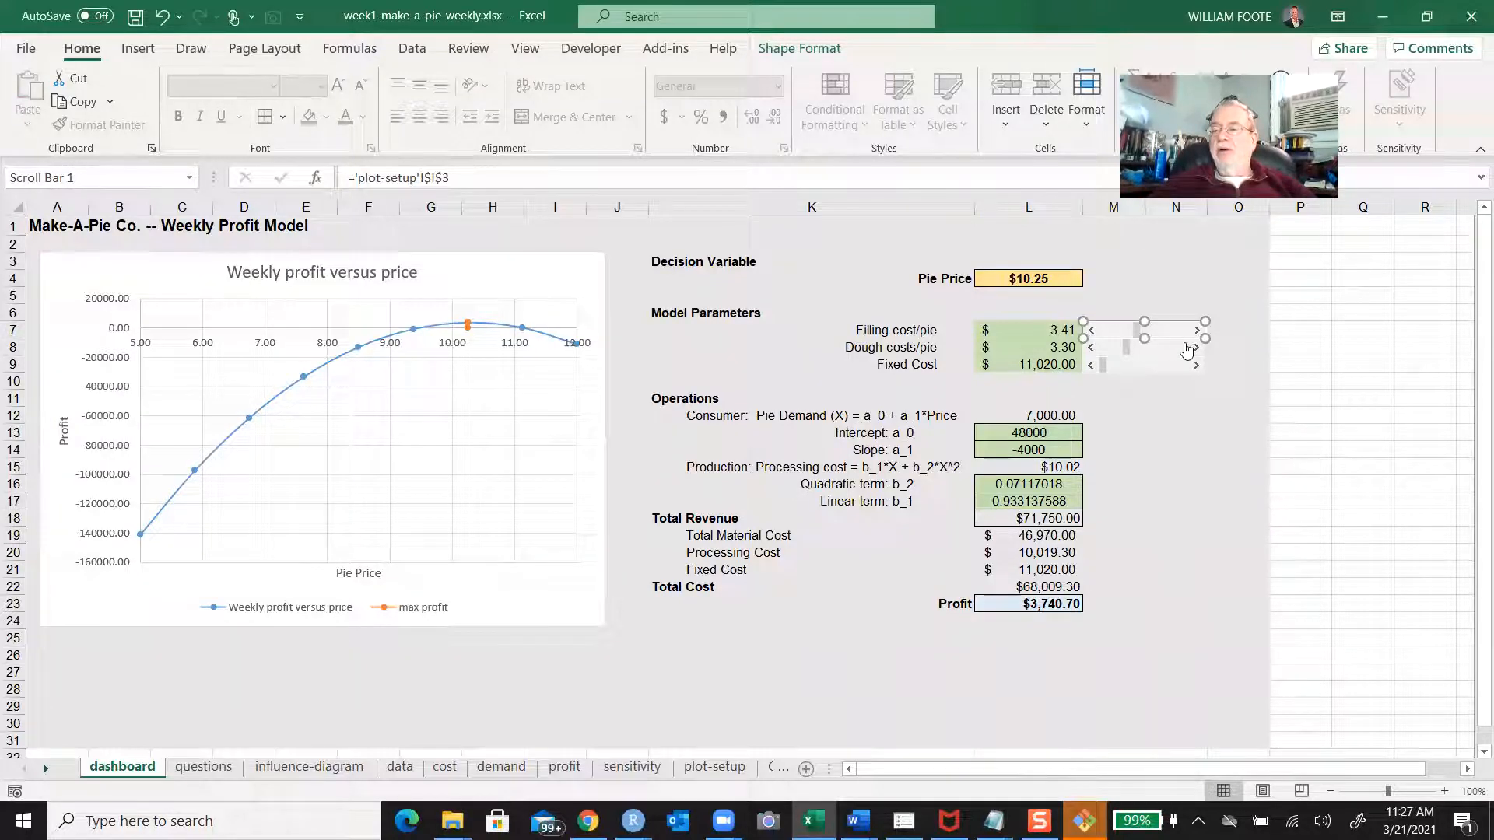
# Examine the filling cost formula in L7 and the control settings of its scroll bar
pyautogui.click(1055, 330)
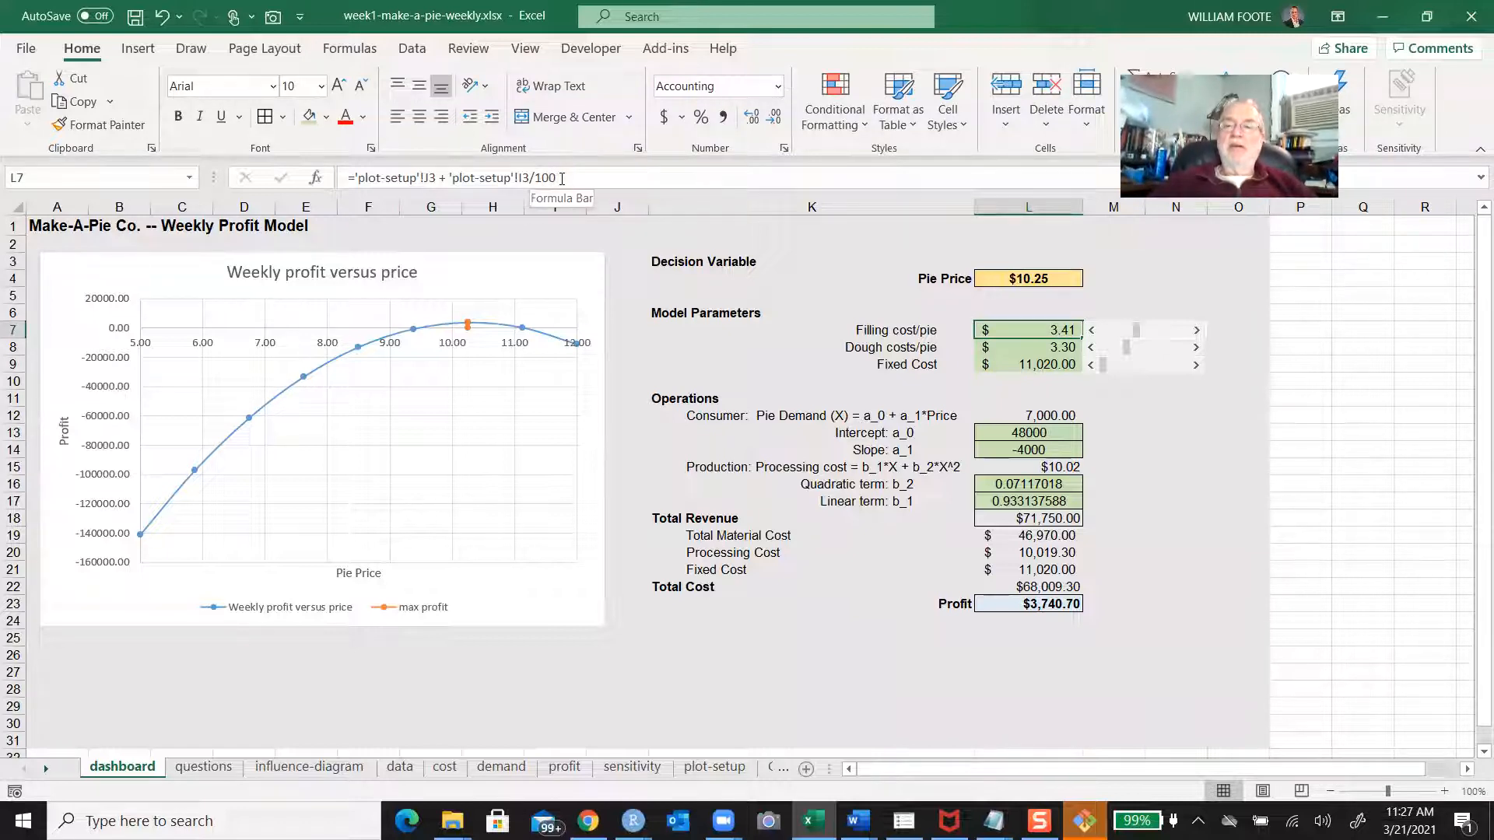
pyautogui.rightClick(1154, 336)
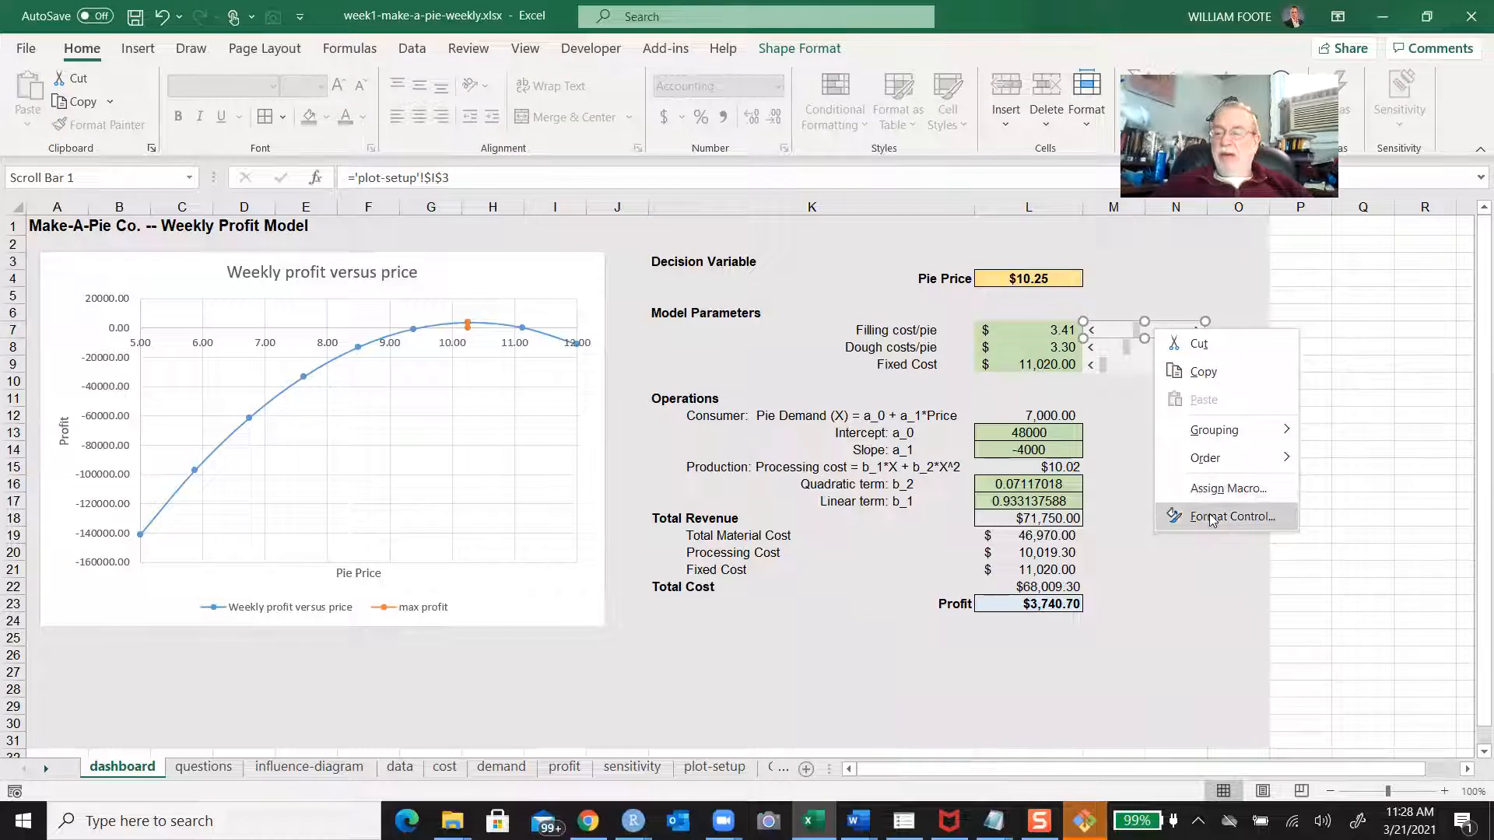
pyautogui.click(1209, 513)
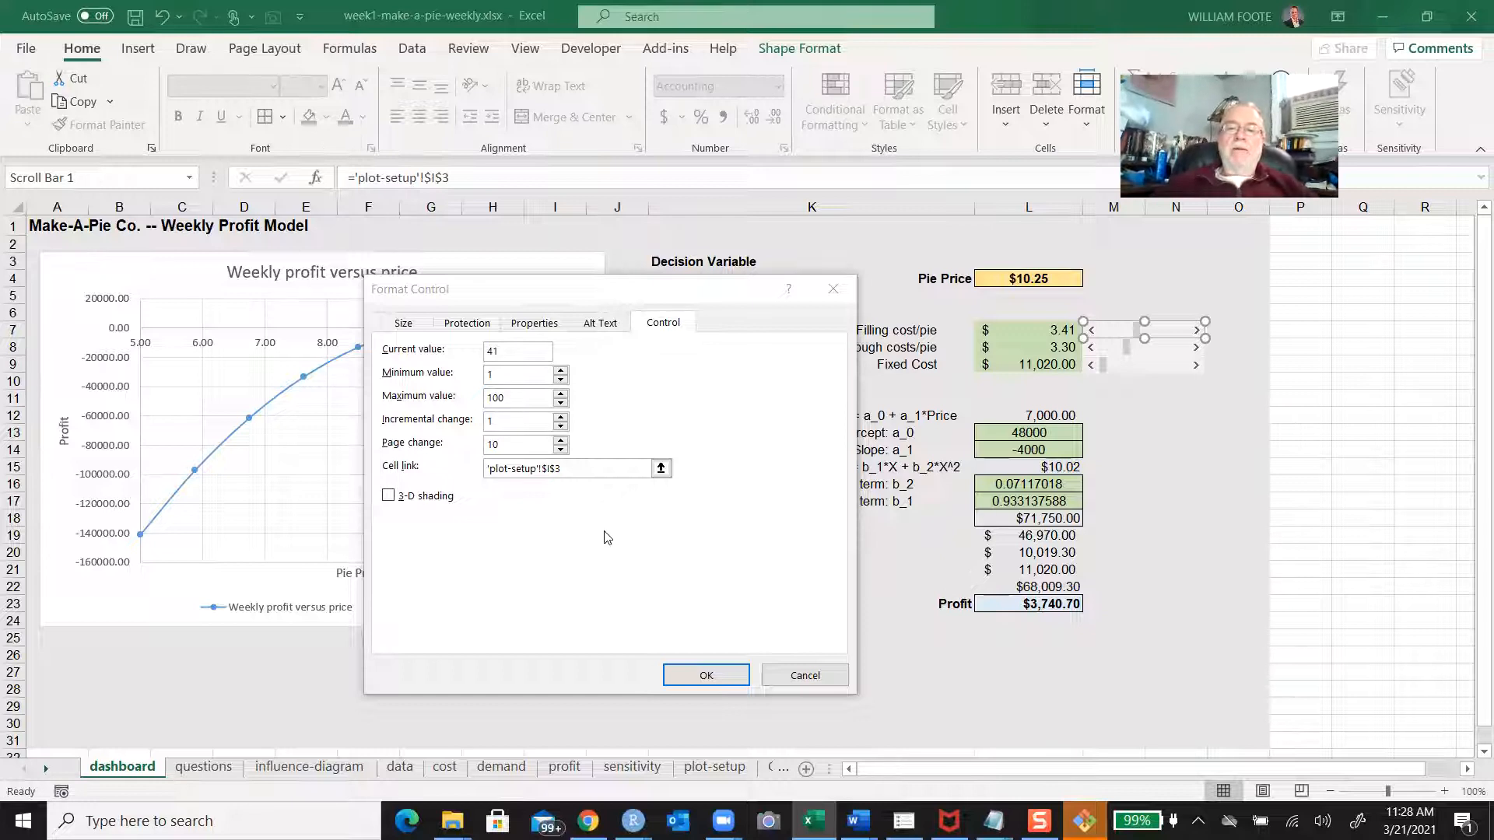
pyautogui.click(699, 671)
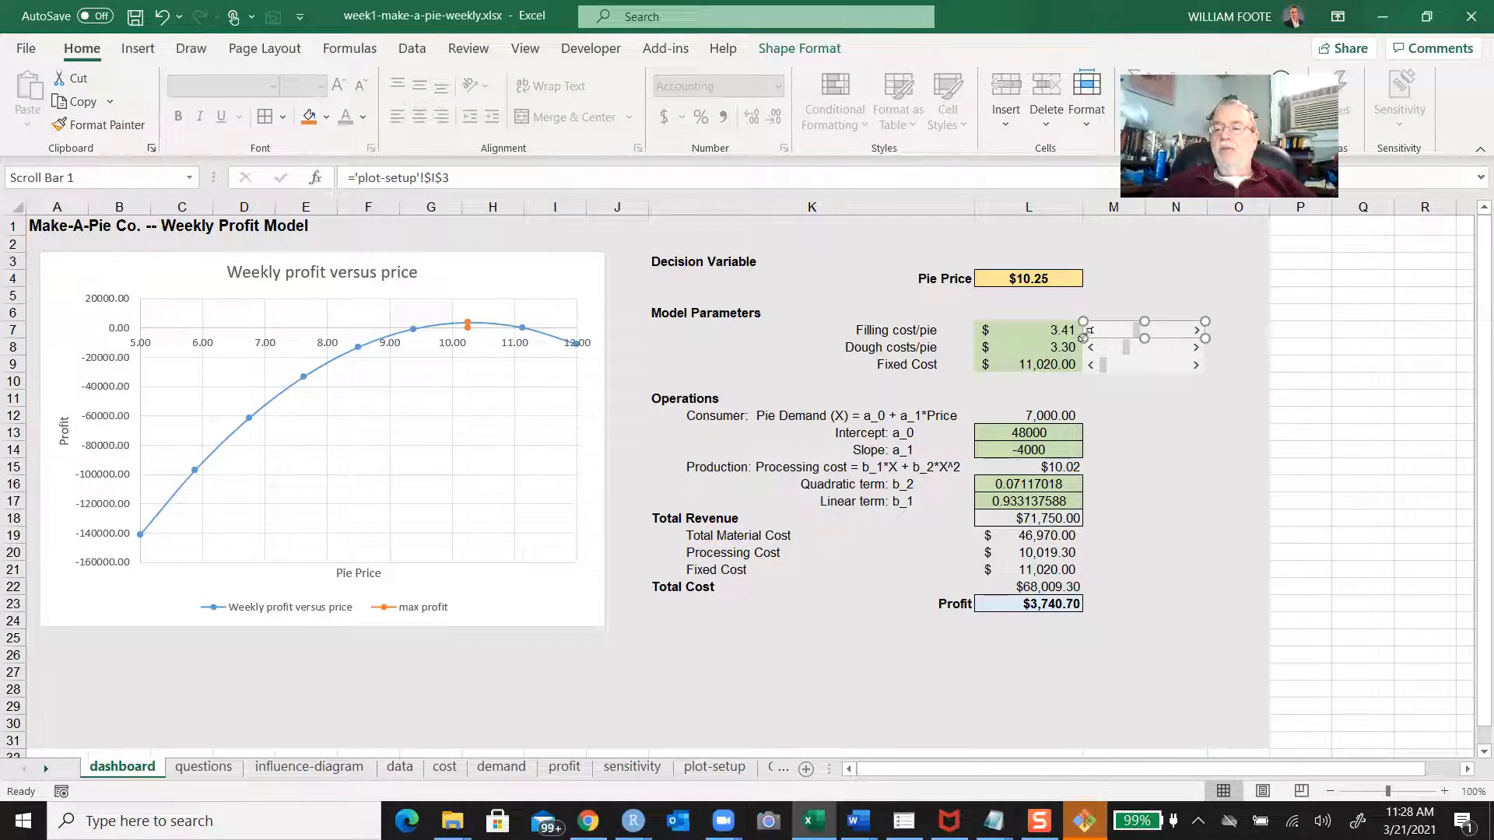
# Try to move the dough cost inputs in M8:N8 to I4:J4 on plot-setup with the scroll bar still covering them, and undo the paste
pyautogui.click(1224, 350)
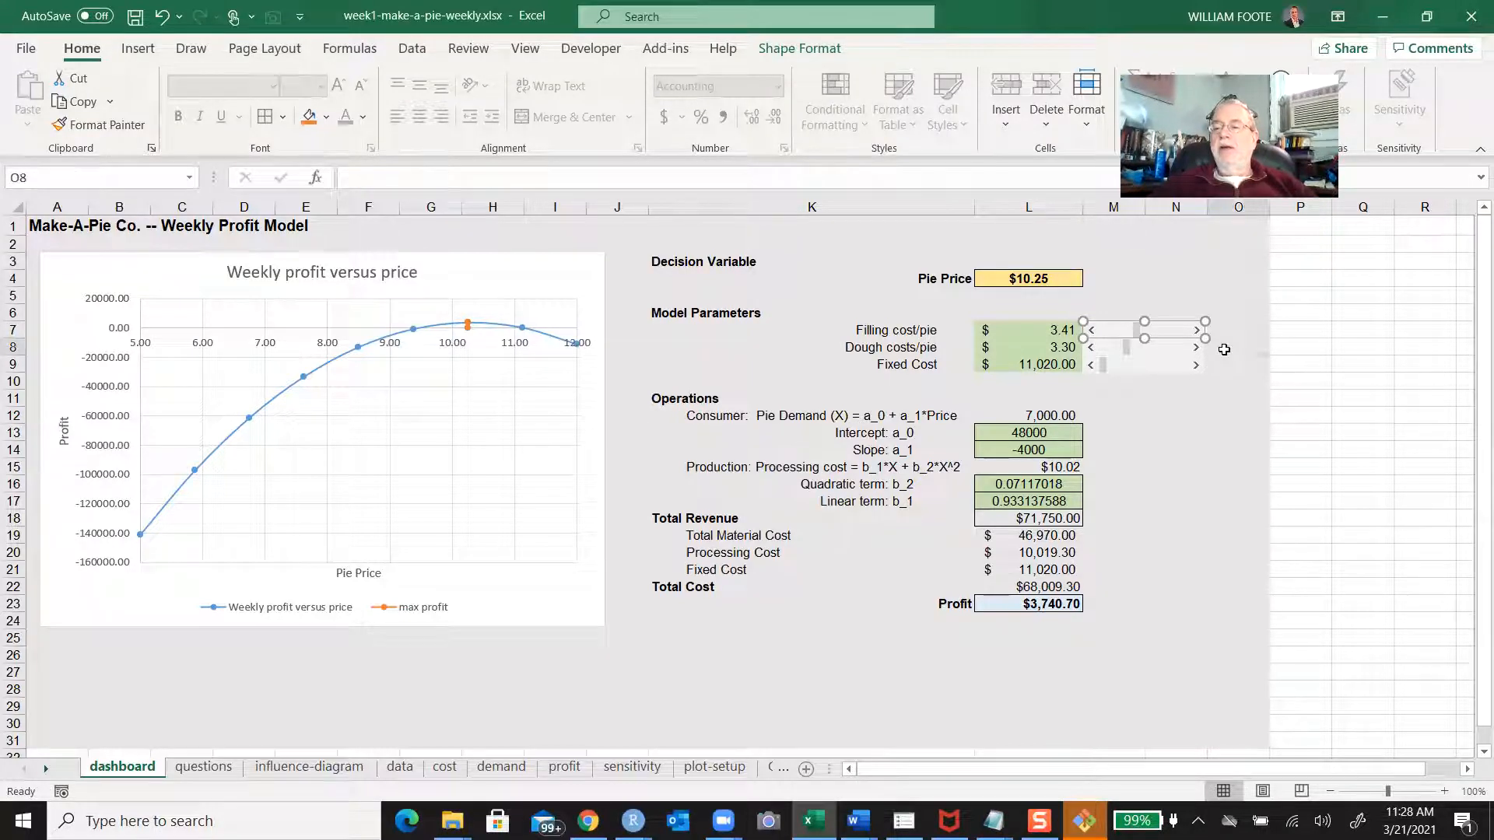
pyautogui.press('Left')
pyautogui.press('Left')
pyautogui.hotkey('shift', 'Right')
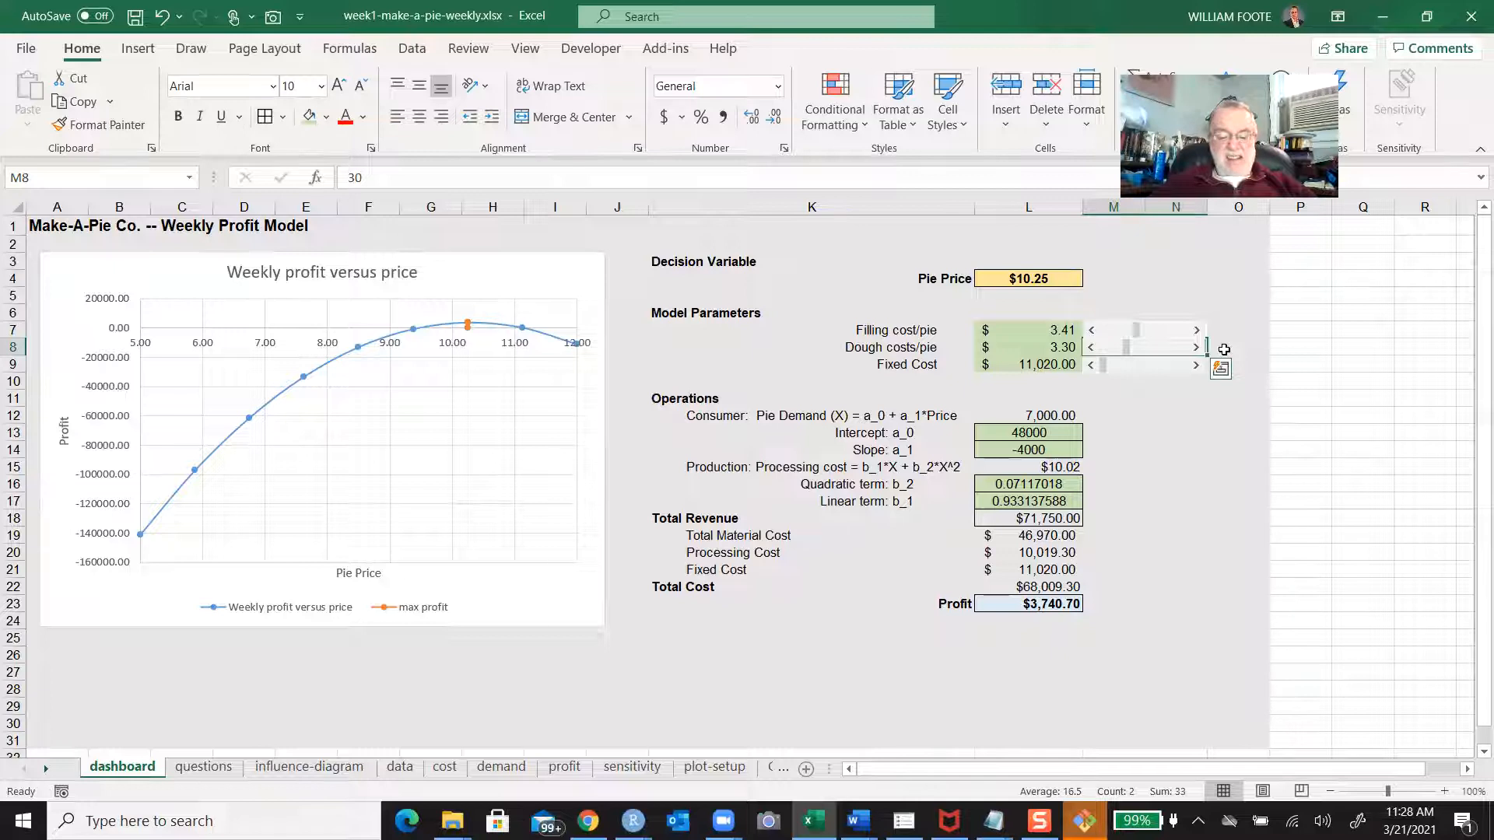
pyautogui.hotkey('ctrl', 'c')
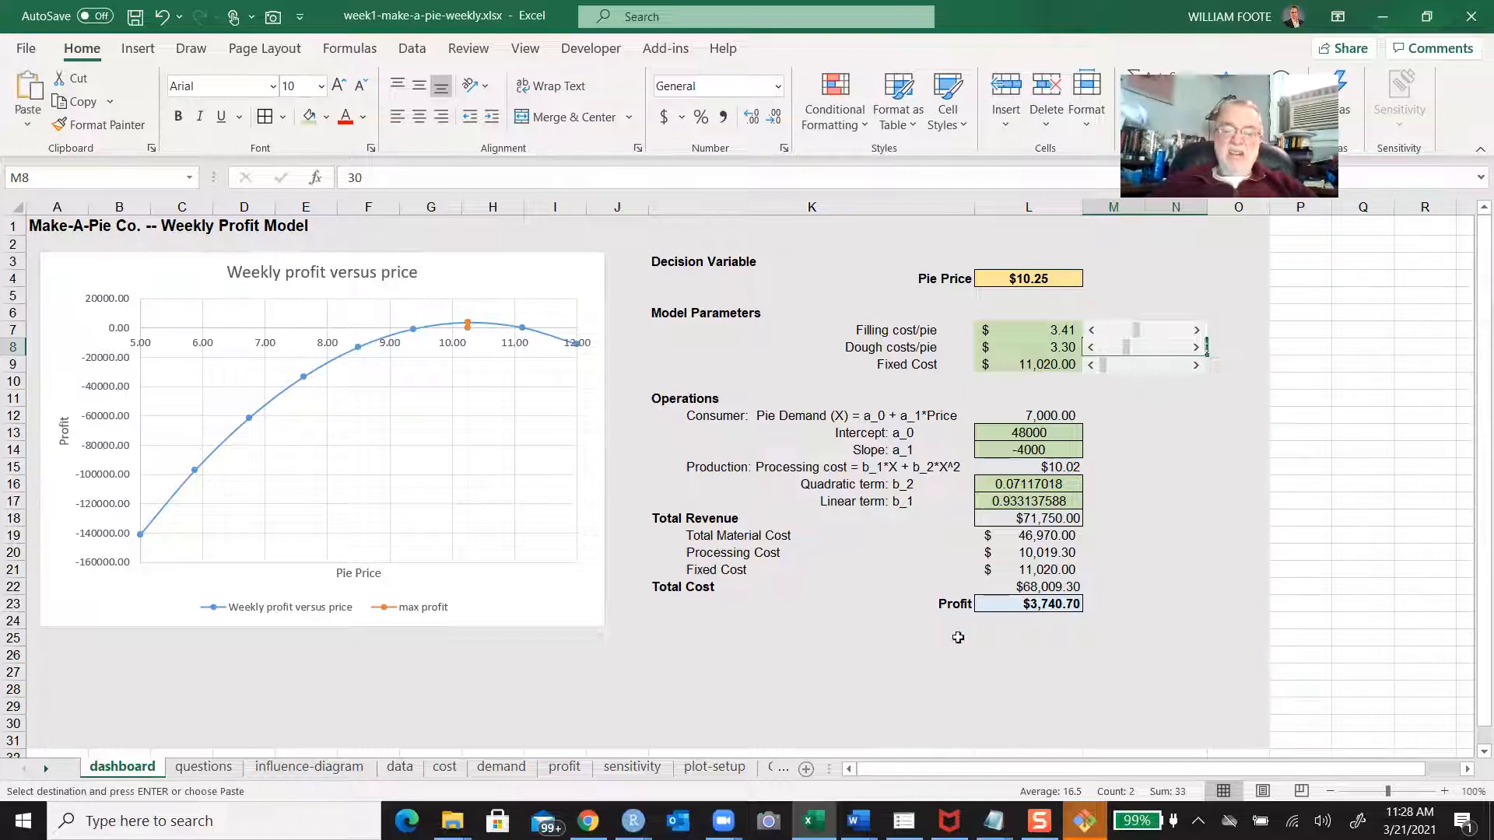
pyautogui.click(712, 769)
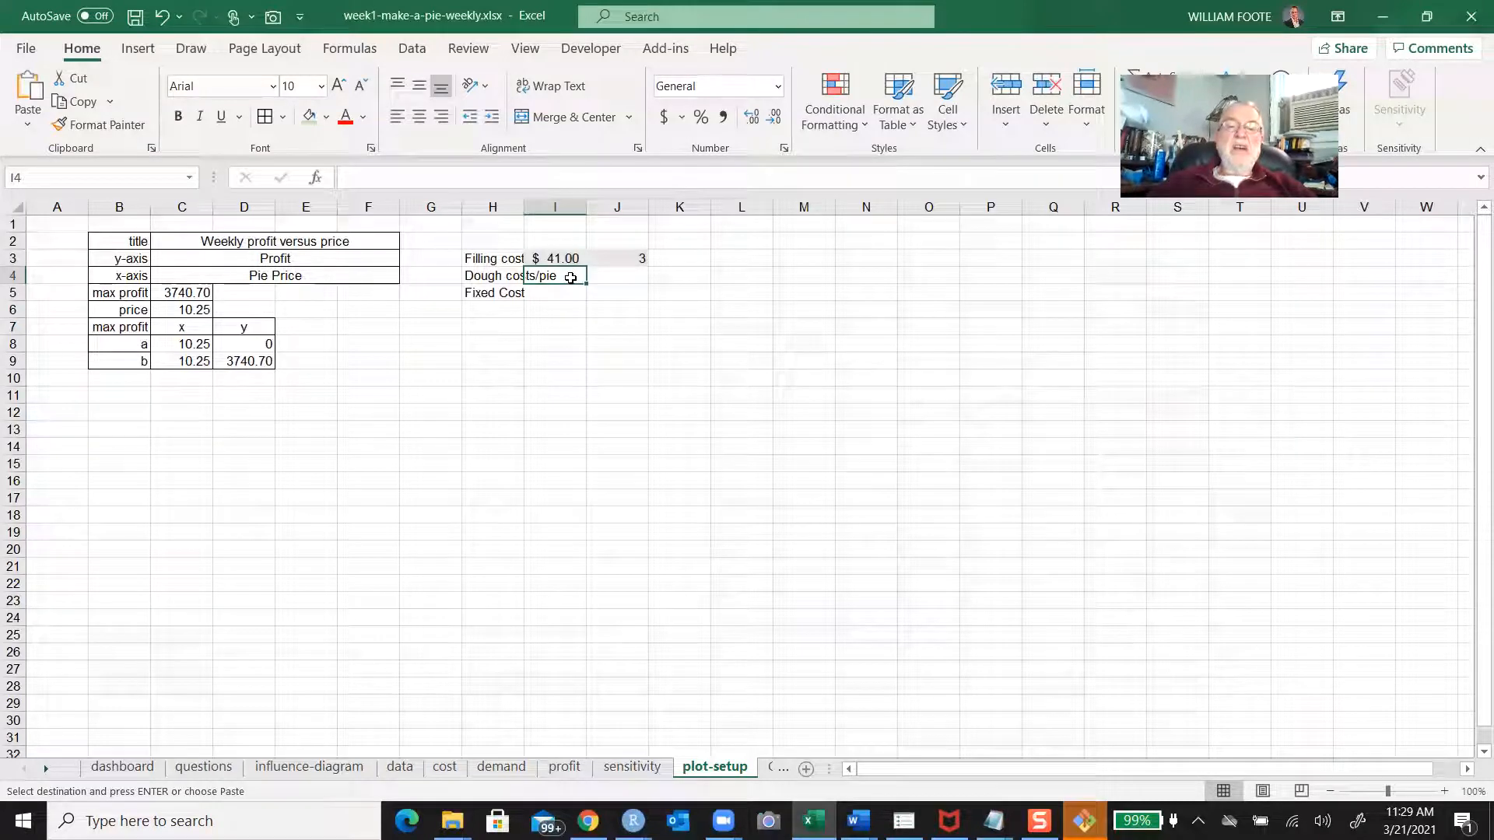
pyautogui.press('Return')
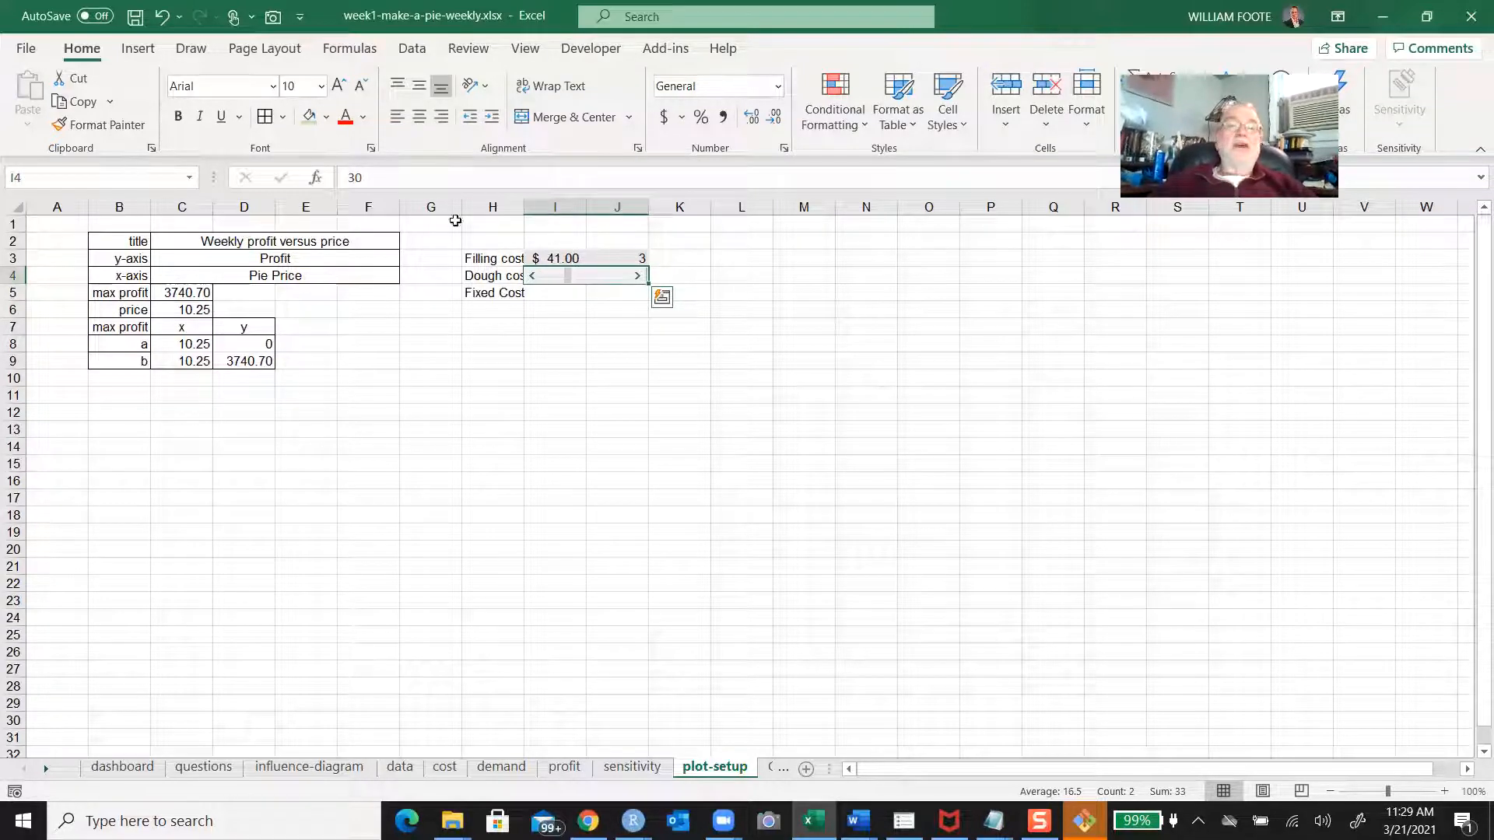
pyautogui.click(162, 21)
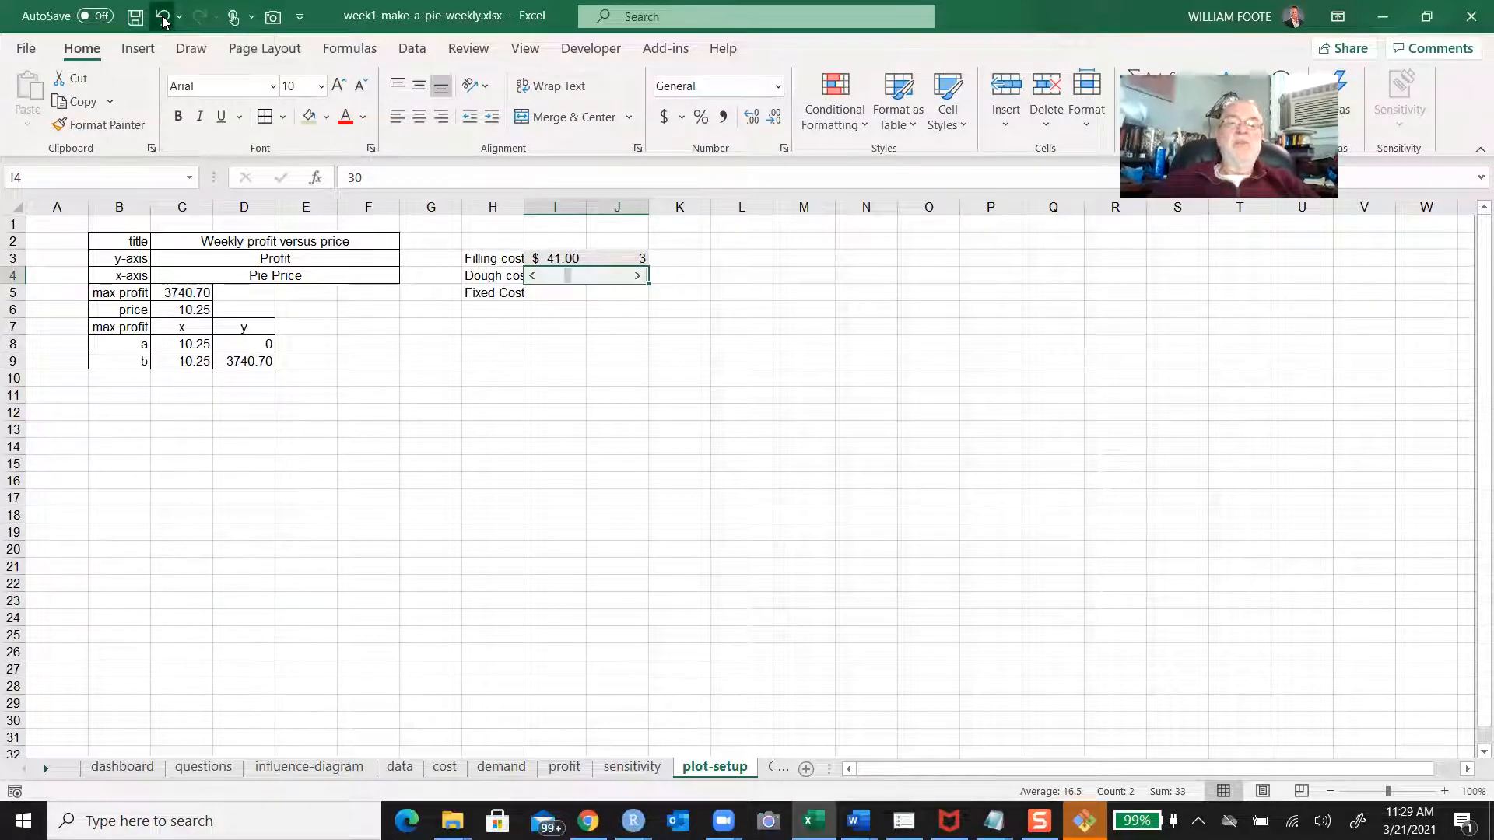
pyautogui.click(545, 457)
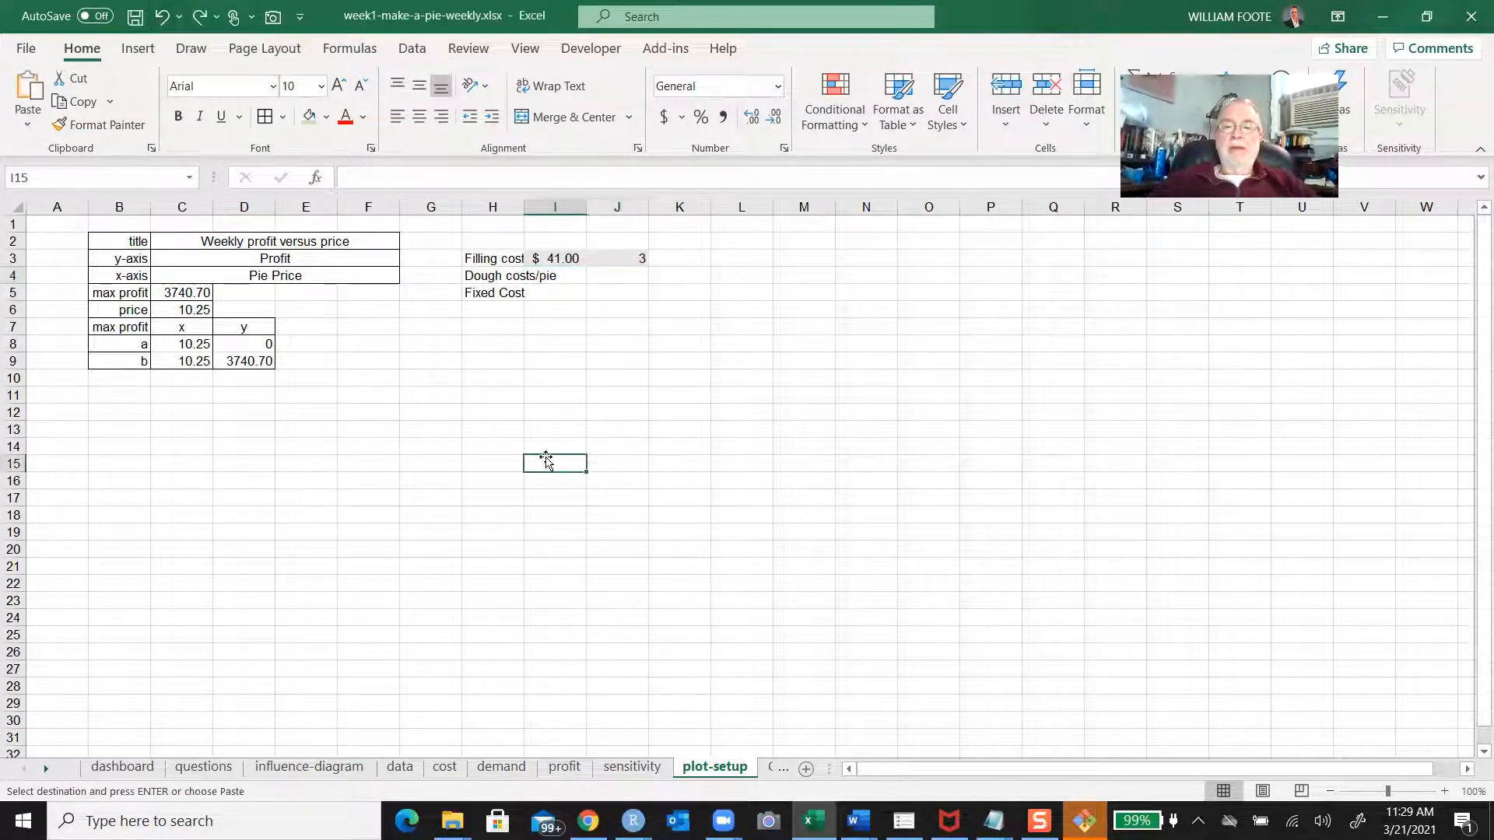
# Set the dough cost to $3.60 with its dashboard scroll bar and move the scroll bar off M8:N8 to the space around M11:N12
pyautogui.click(122, 767)
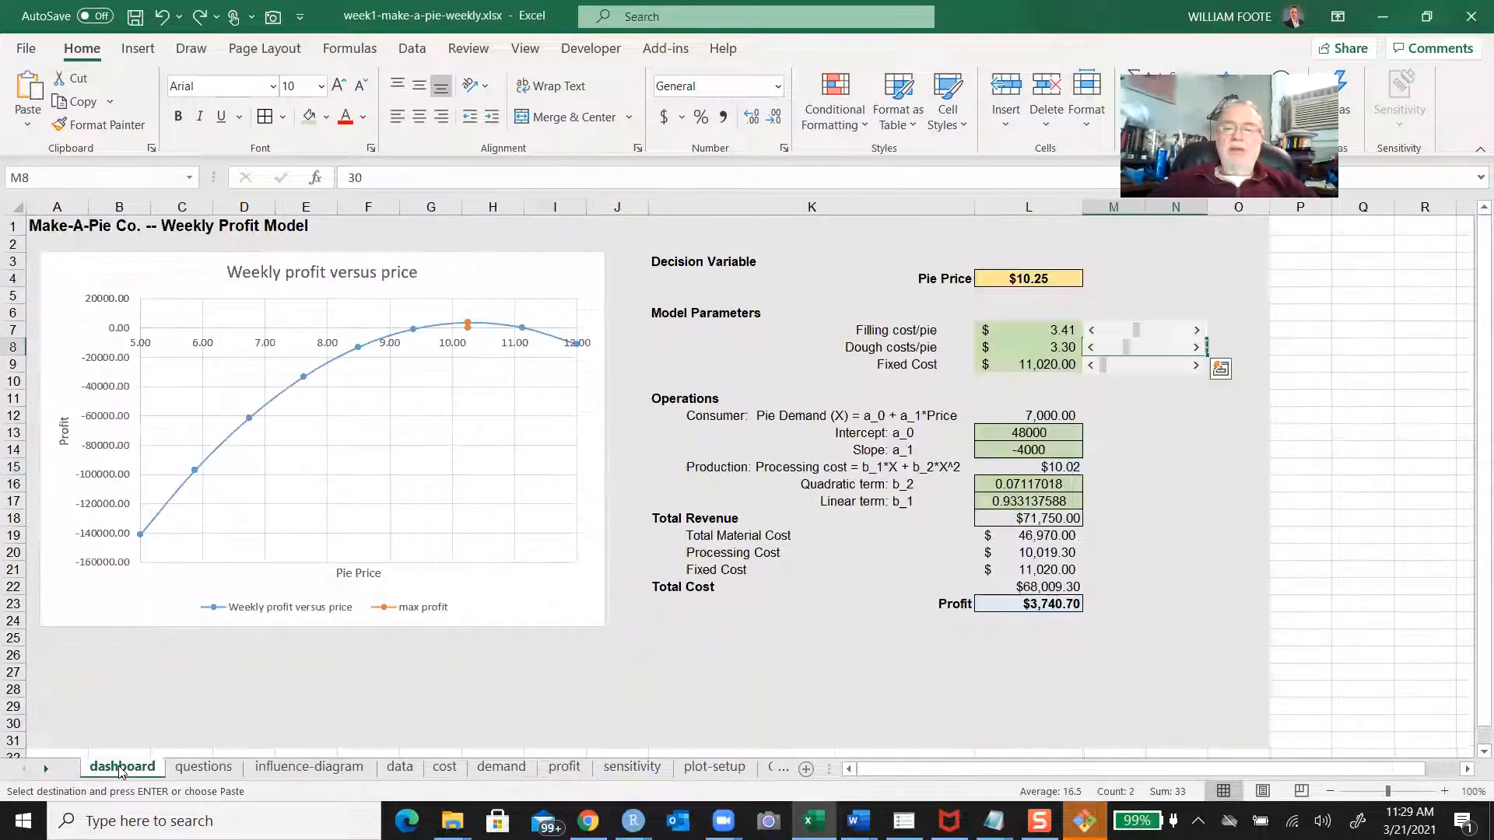
pyautogui.click(1152, 352)
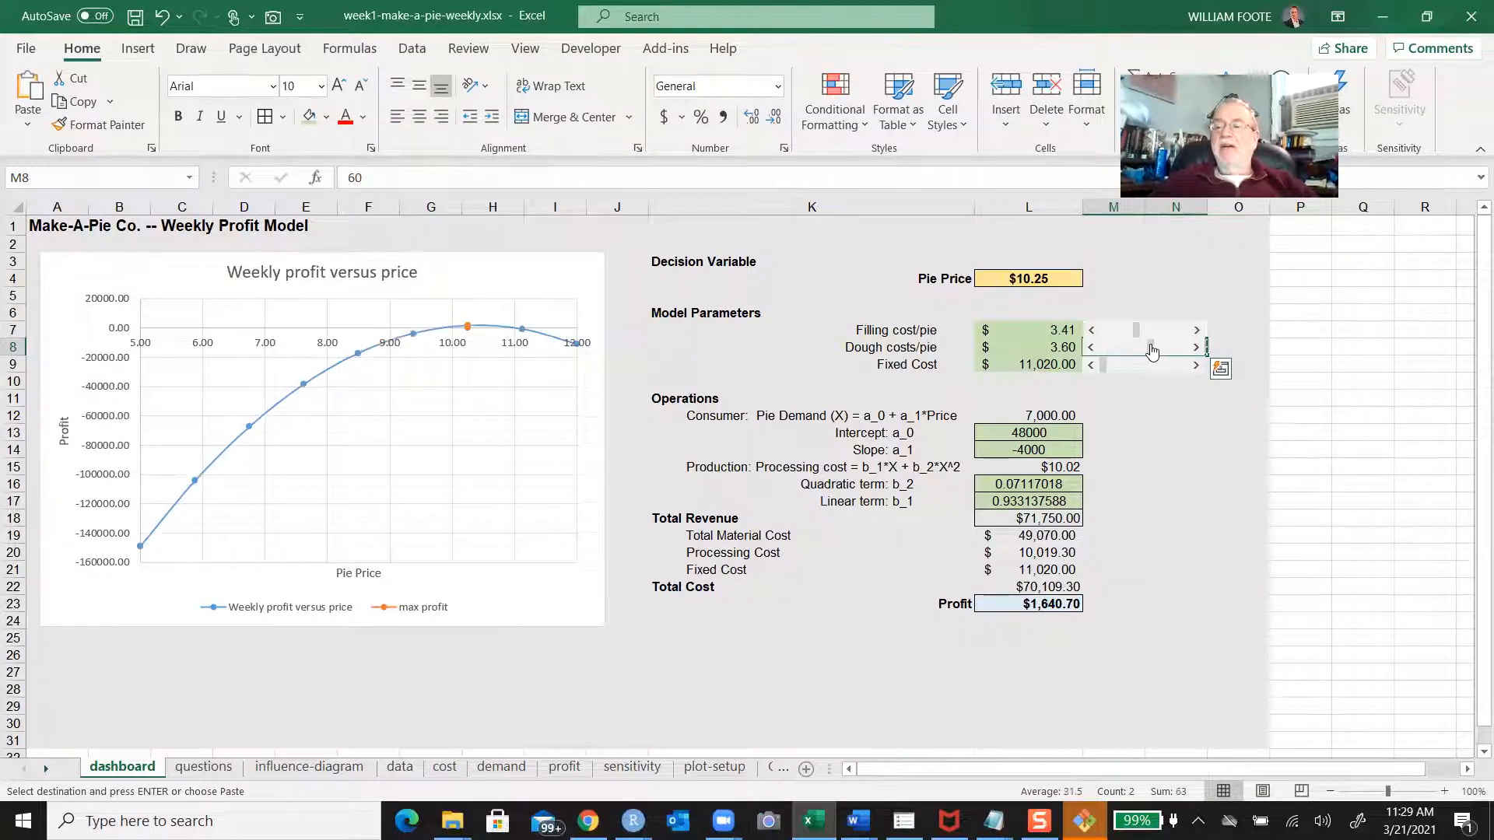
pyautogui.rightClick(1122, 347)
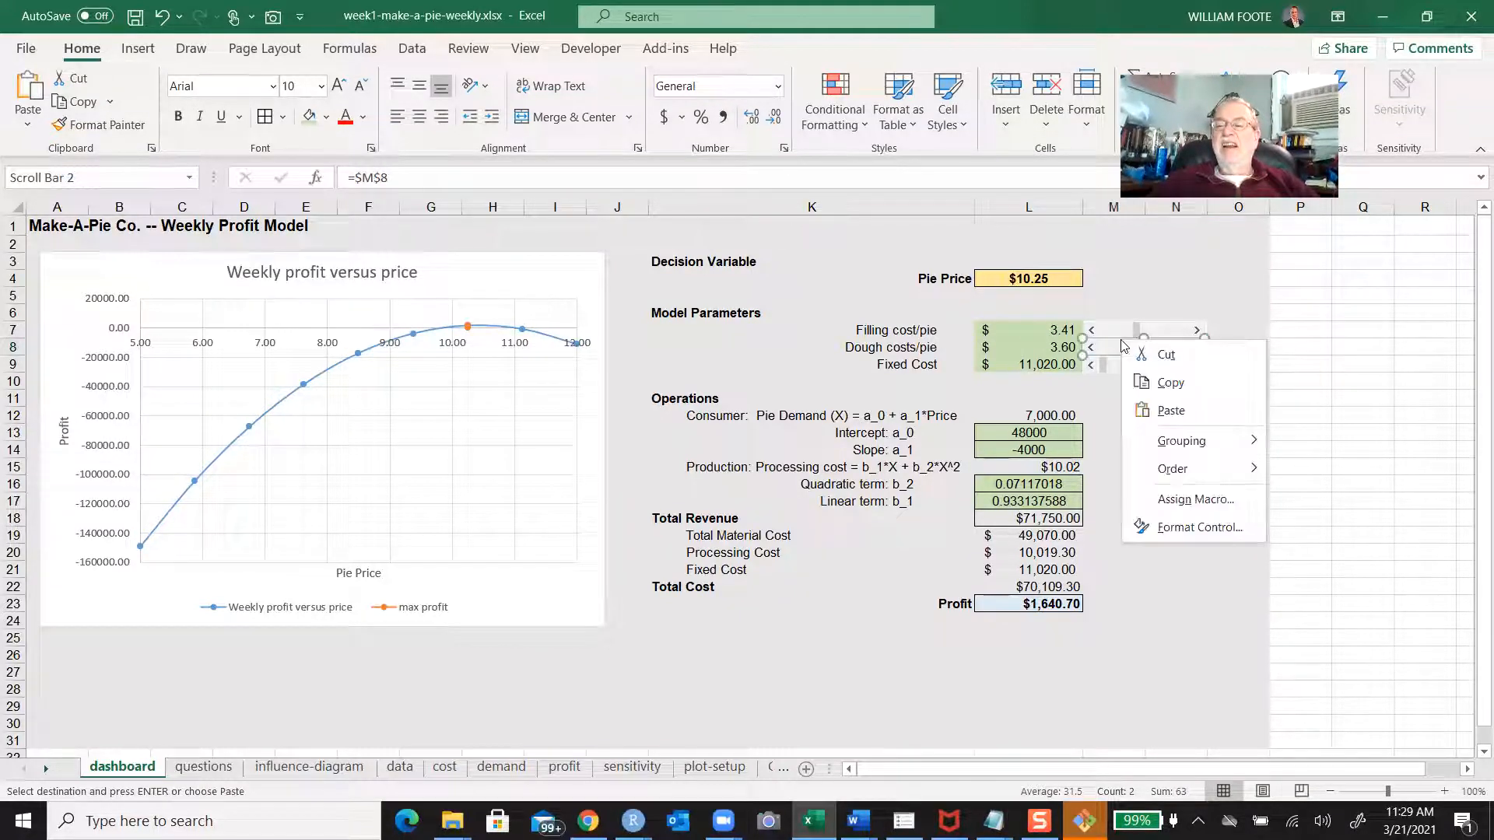
pyautogui.press('Escape')
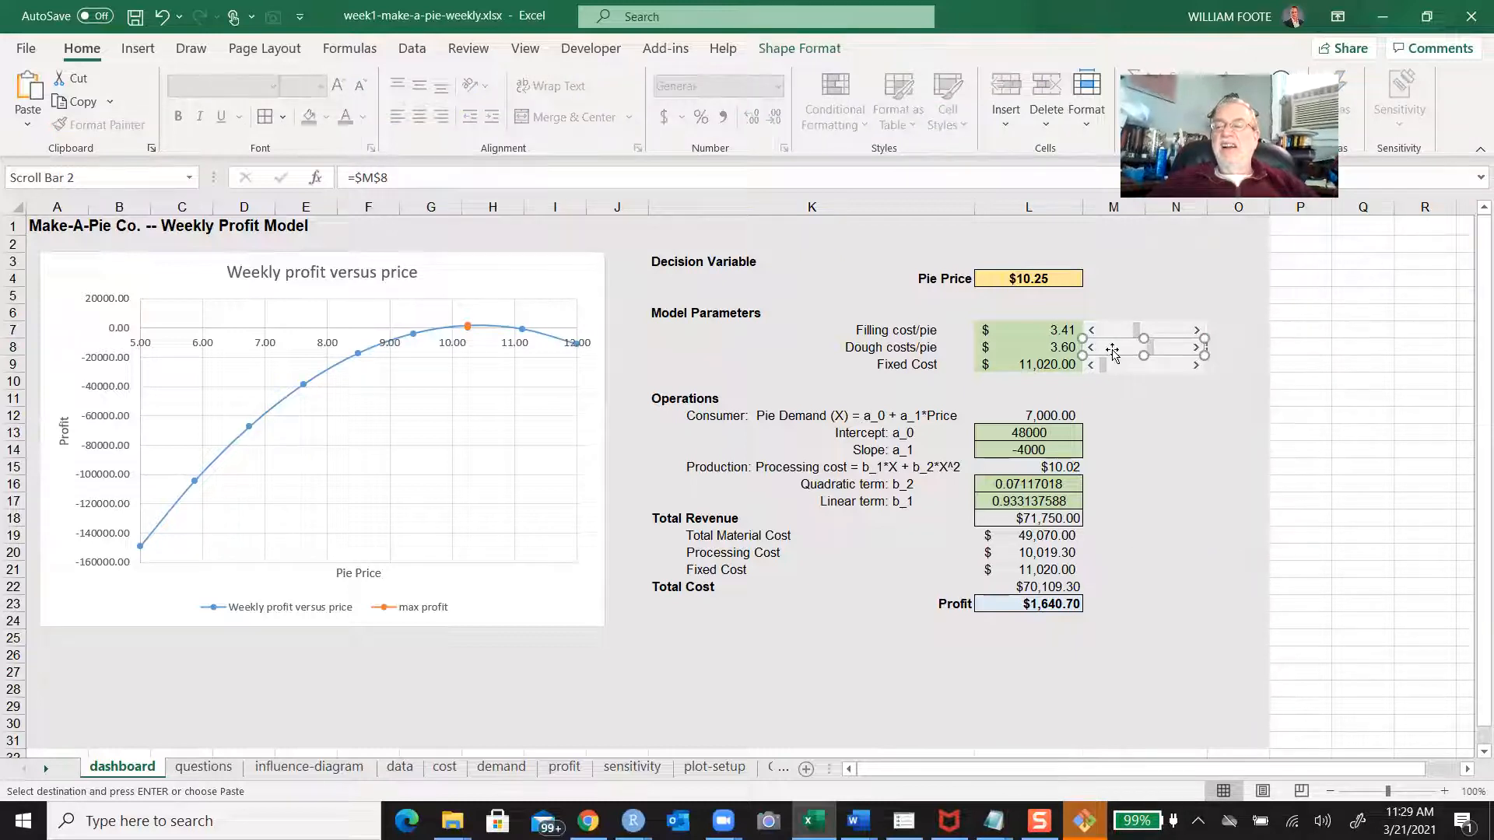
pyautogui.moveTo(1113, 349); pyautogui.dragTo(1122, 410)
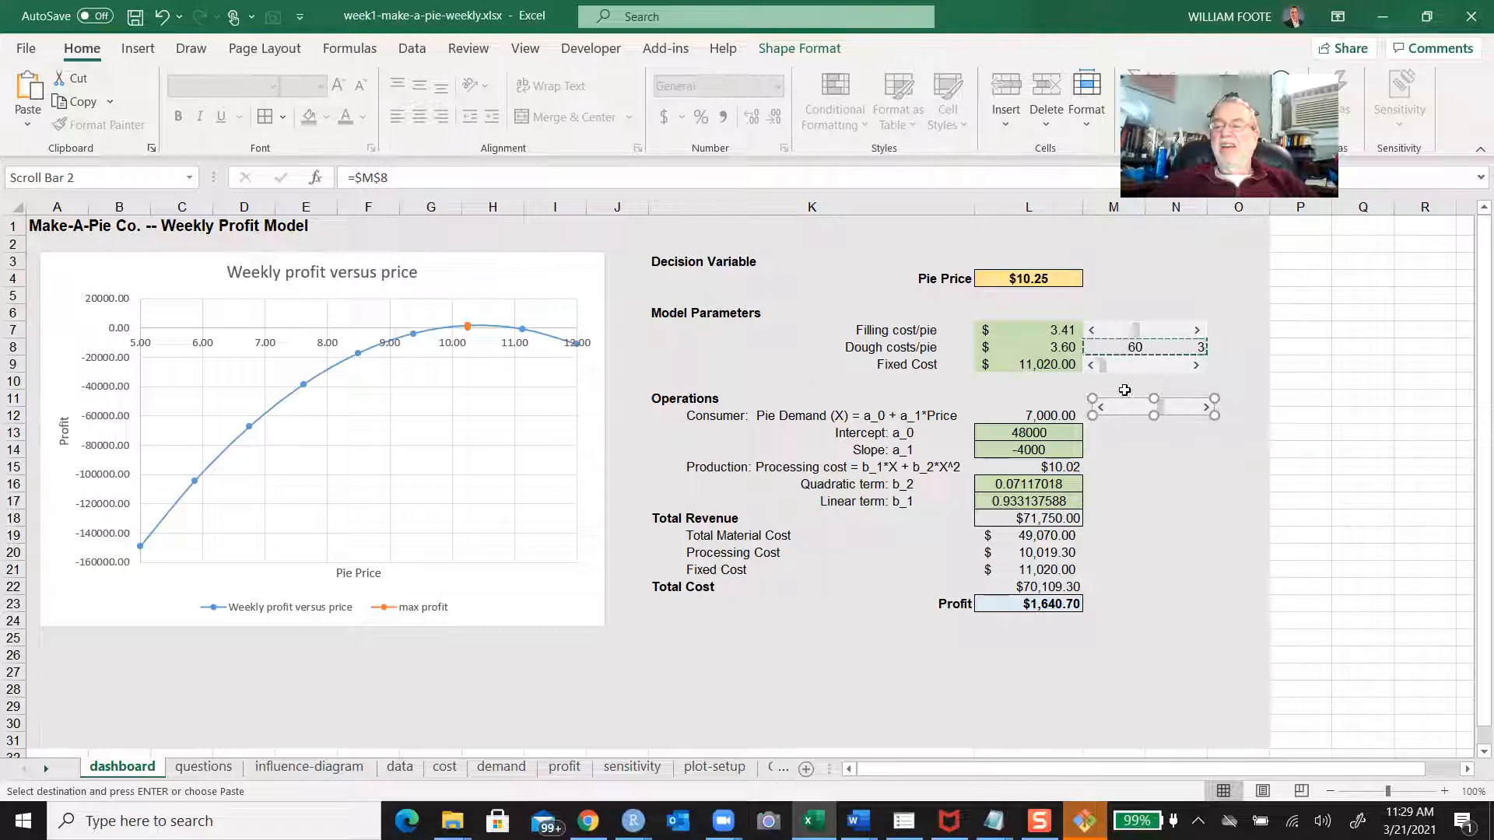
# Move the uncovered dough cost inputs in M8:N8 from the dashboard to I4:J4 on the plot-setup sheet
pyautogui.click(1123, 347)
pyautogui.hotkey('shift', 'Right')
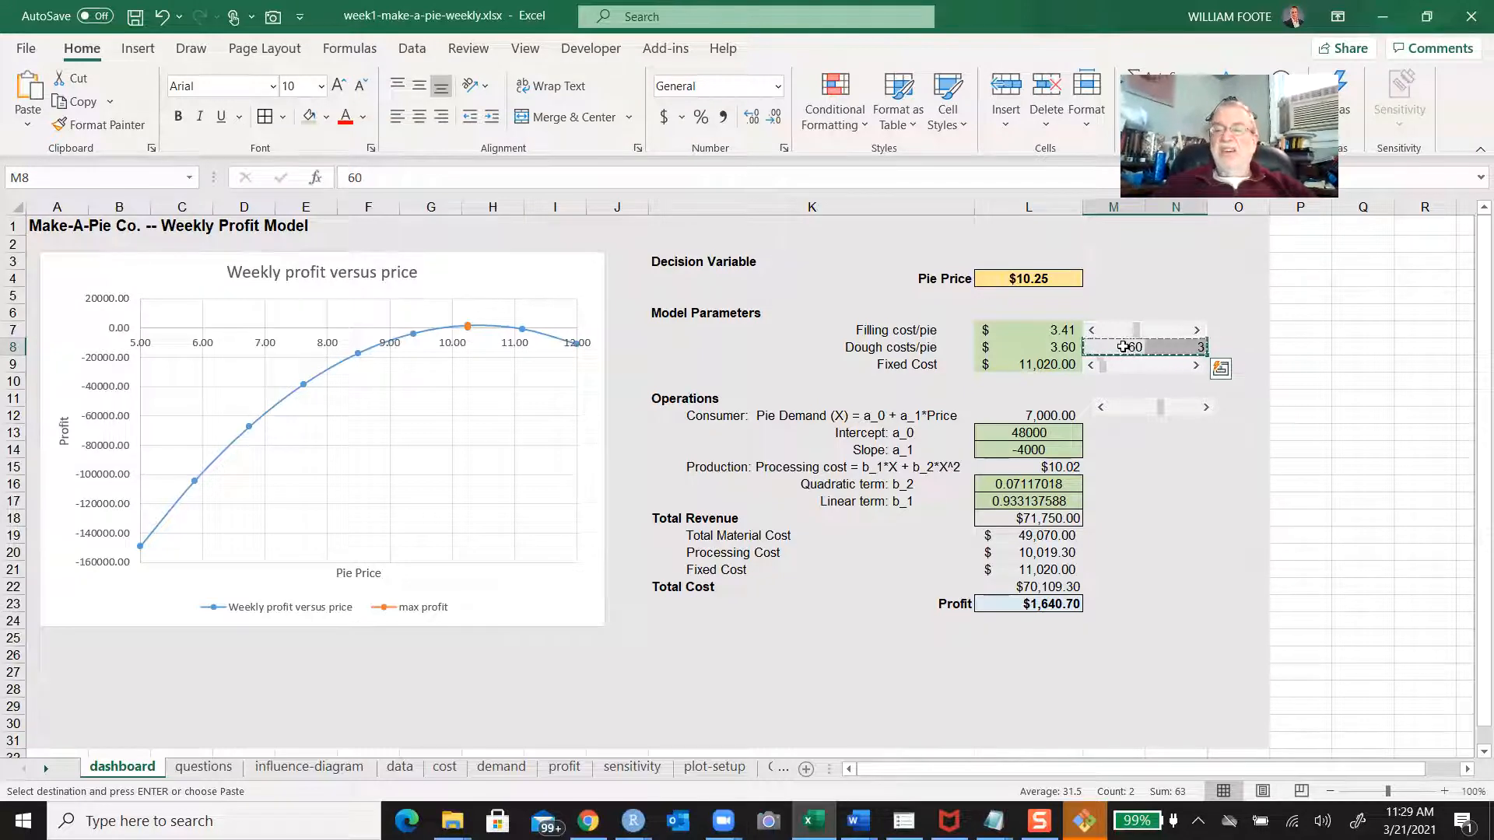
pyautogui.click(734, 774)
pyautogui.click(556, 278)
pyautogui.press('Return')
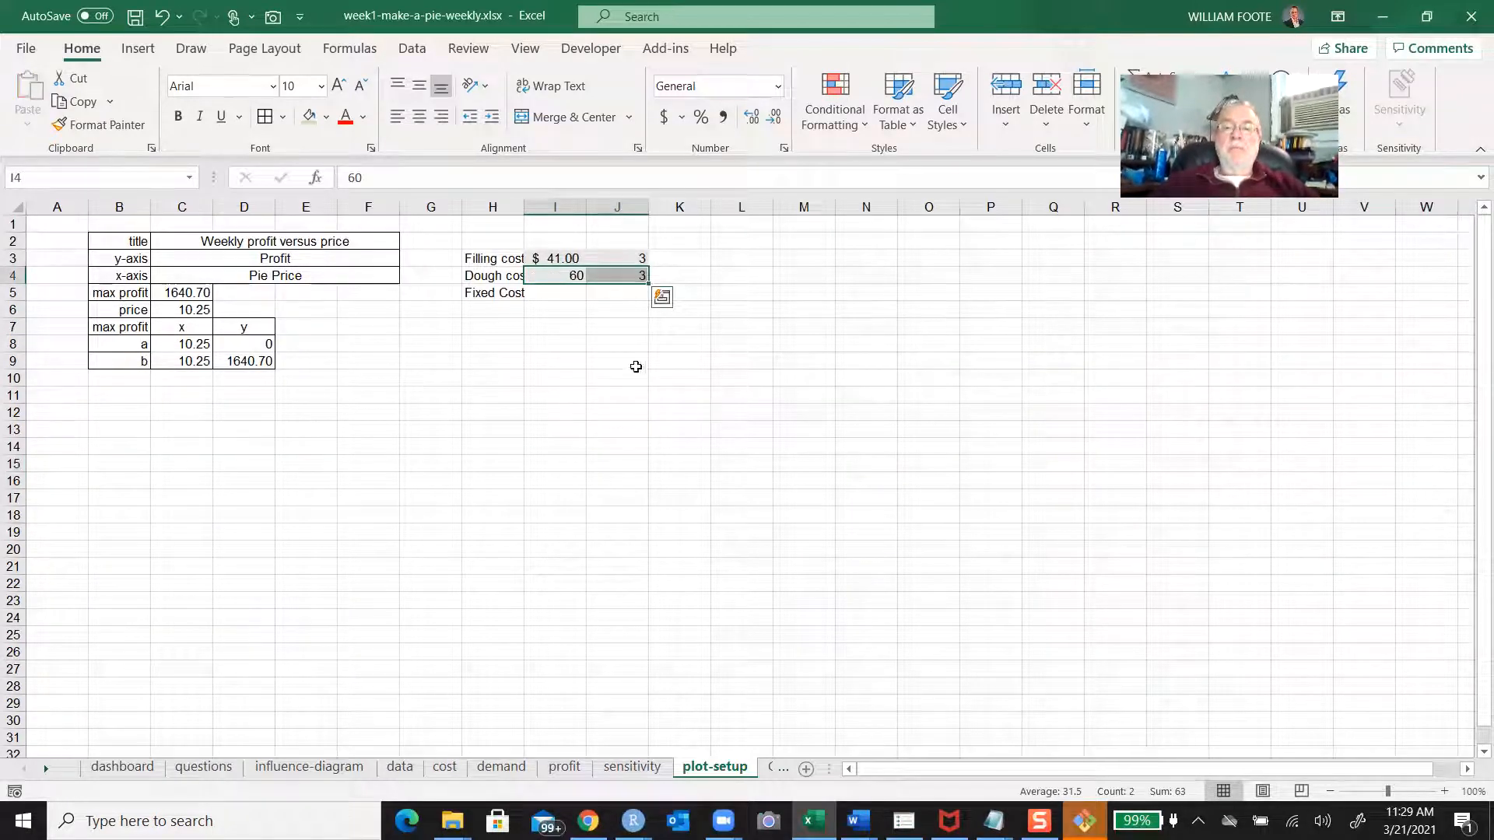
# Place the dough cost scroll bar back over M8:N8 beside the dough cost on the dashboard
pyautogui.click(124, 767)
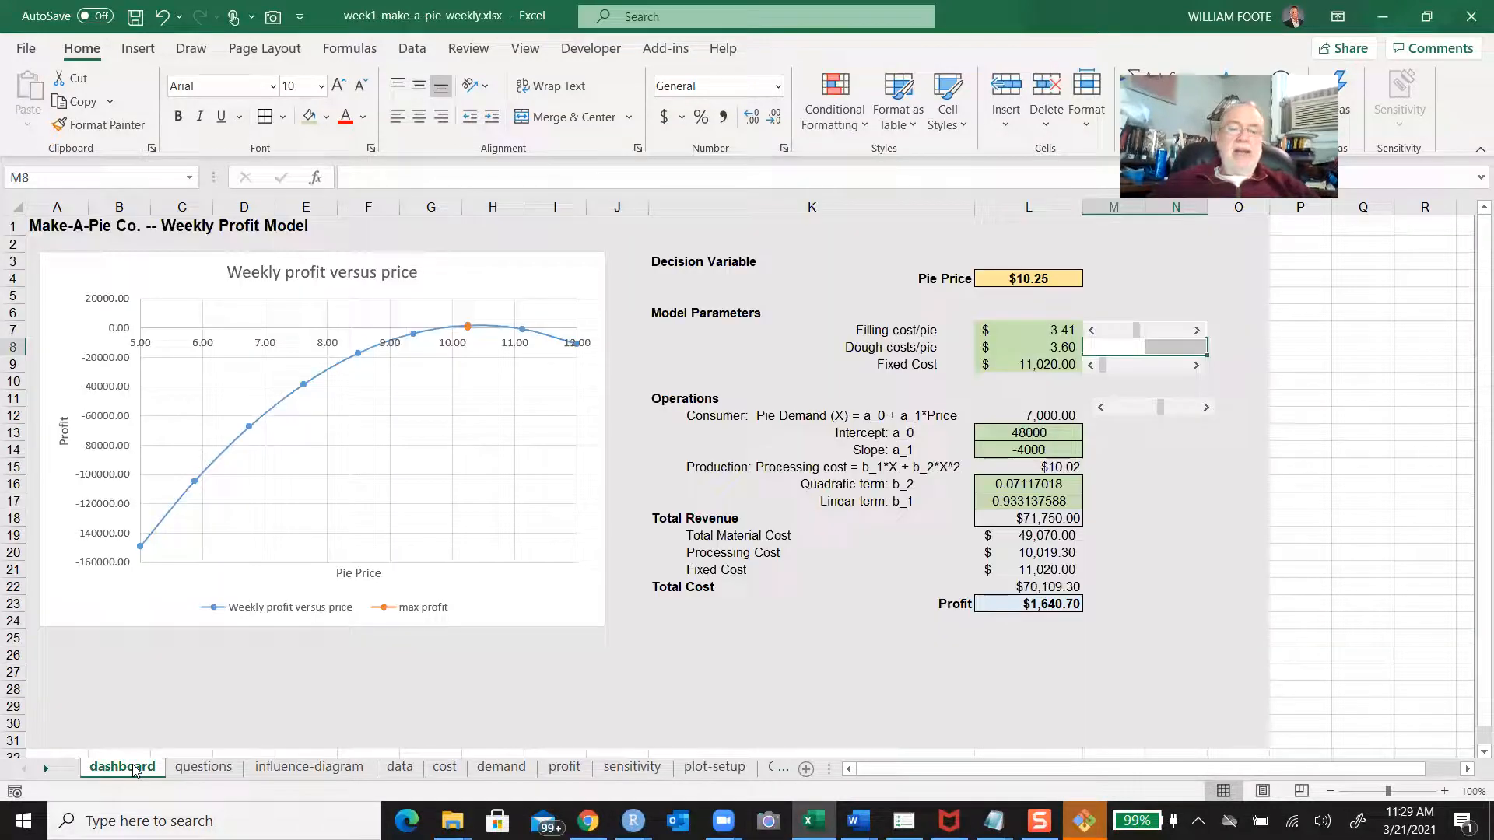
pyautogui.rightClick(1189, 410)
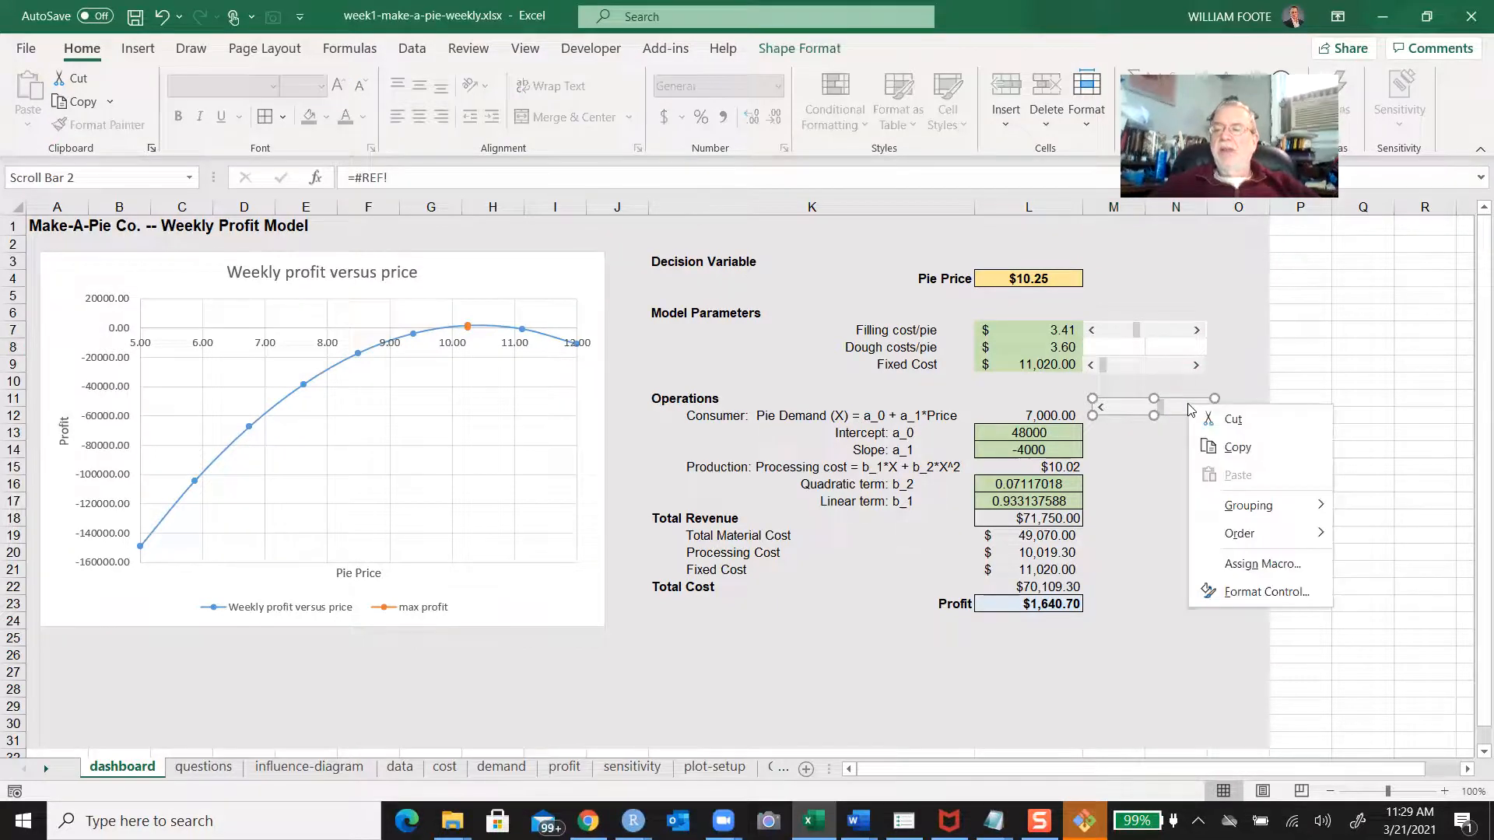
pyautogui.press('Escape')
pyautogui.moveTo(1188, 406); pyautogui.dragTo(1178, 343)
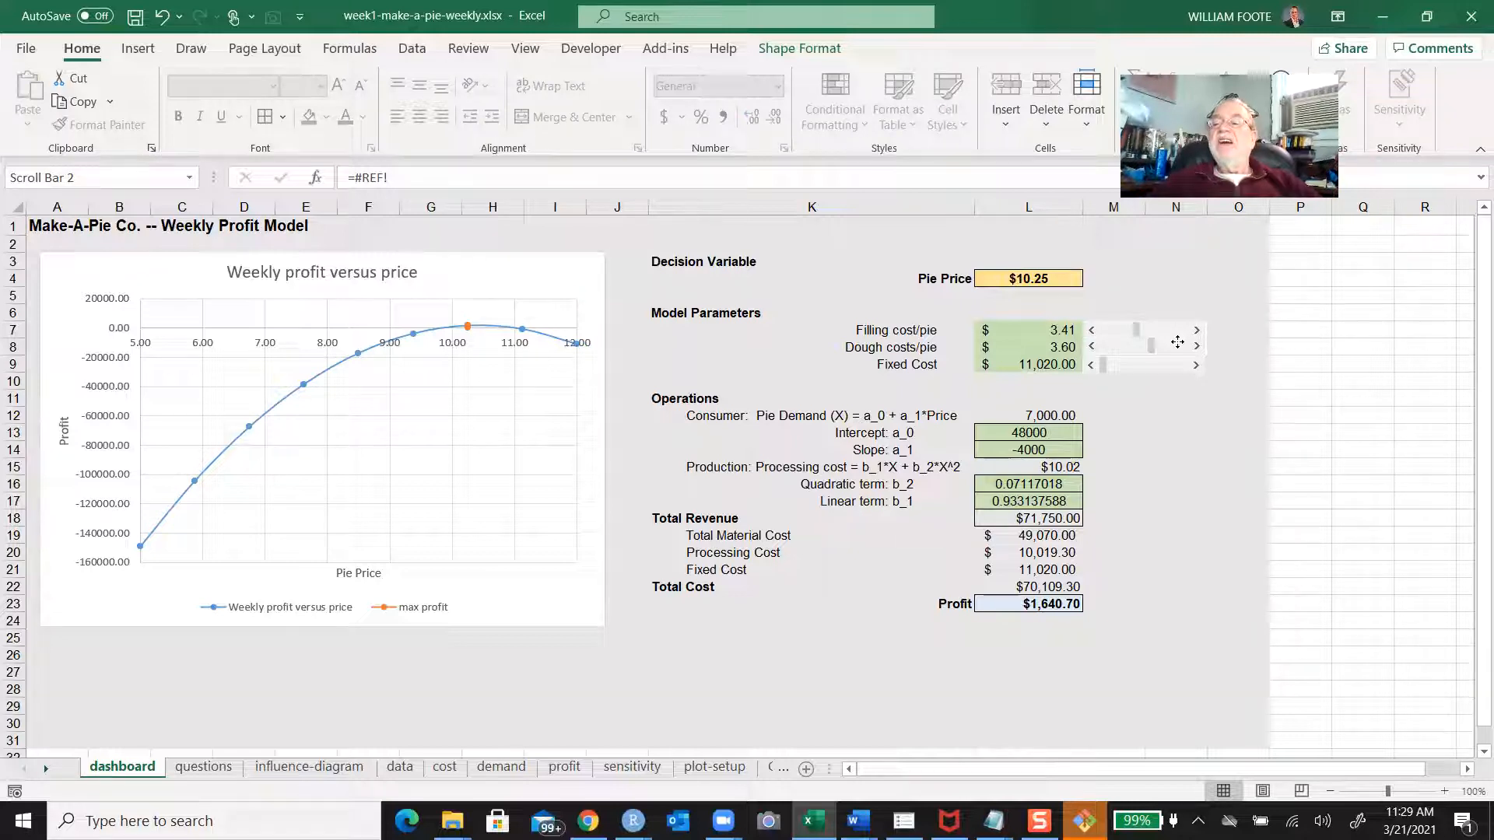
# Relink the dough cost scroll bar on the dashboard to cell I4 of the plot-setup sheet, replacing its broken cell link
pyautogui.moveTo(1177, 342); pyautogui.dragTo(1179, 347)
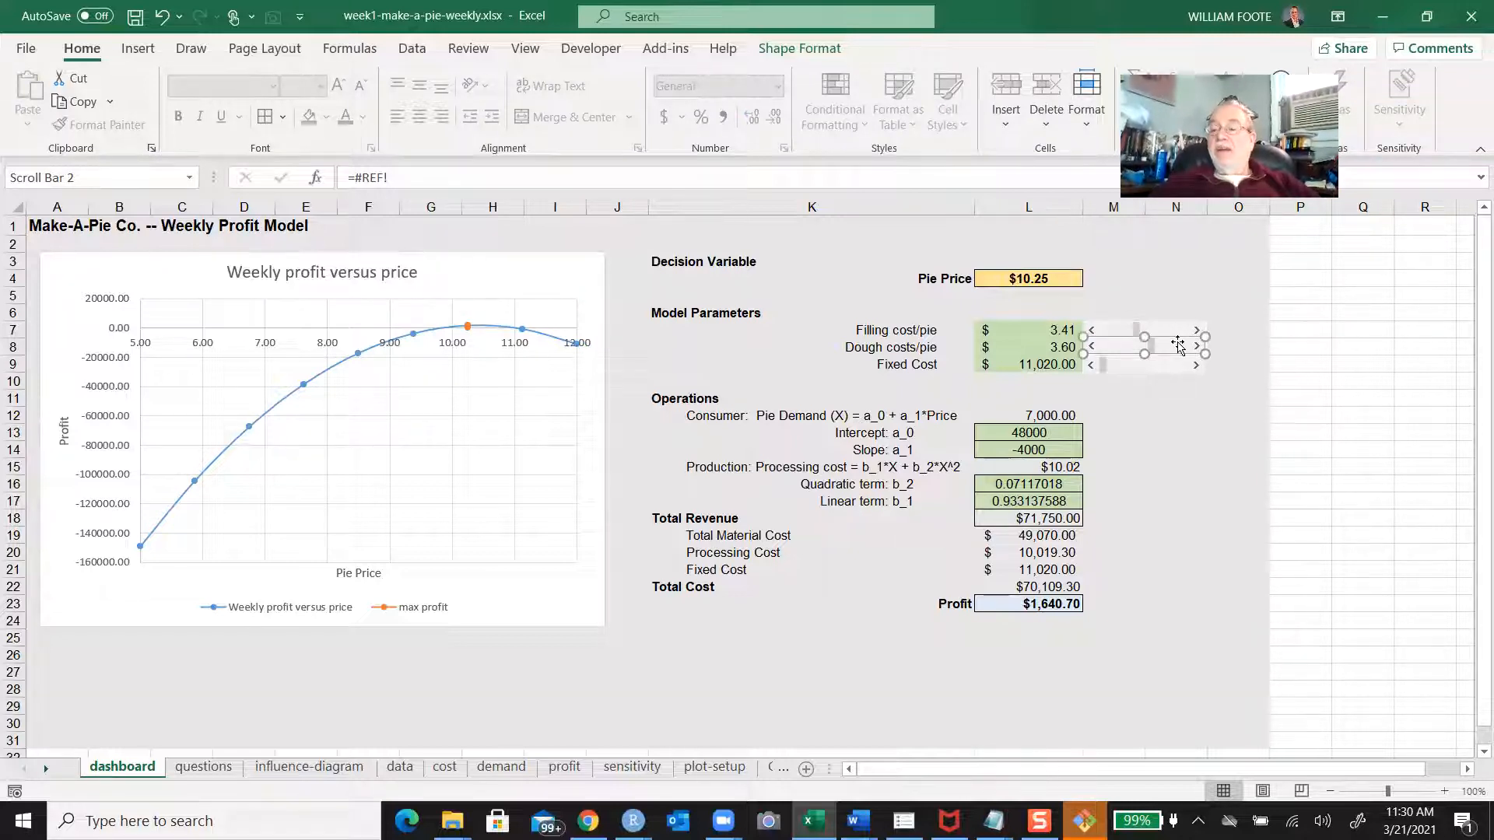
pyautogui.rightClick(1178, 344)
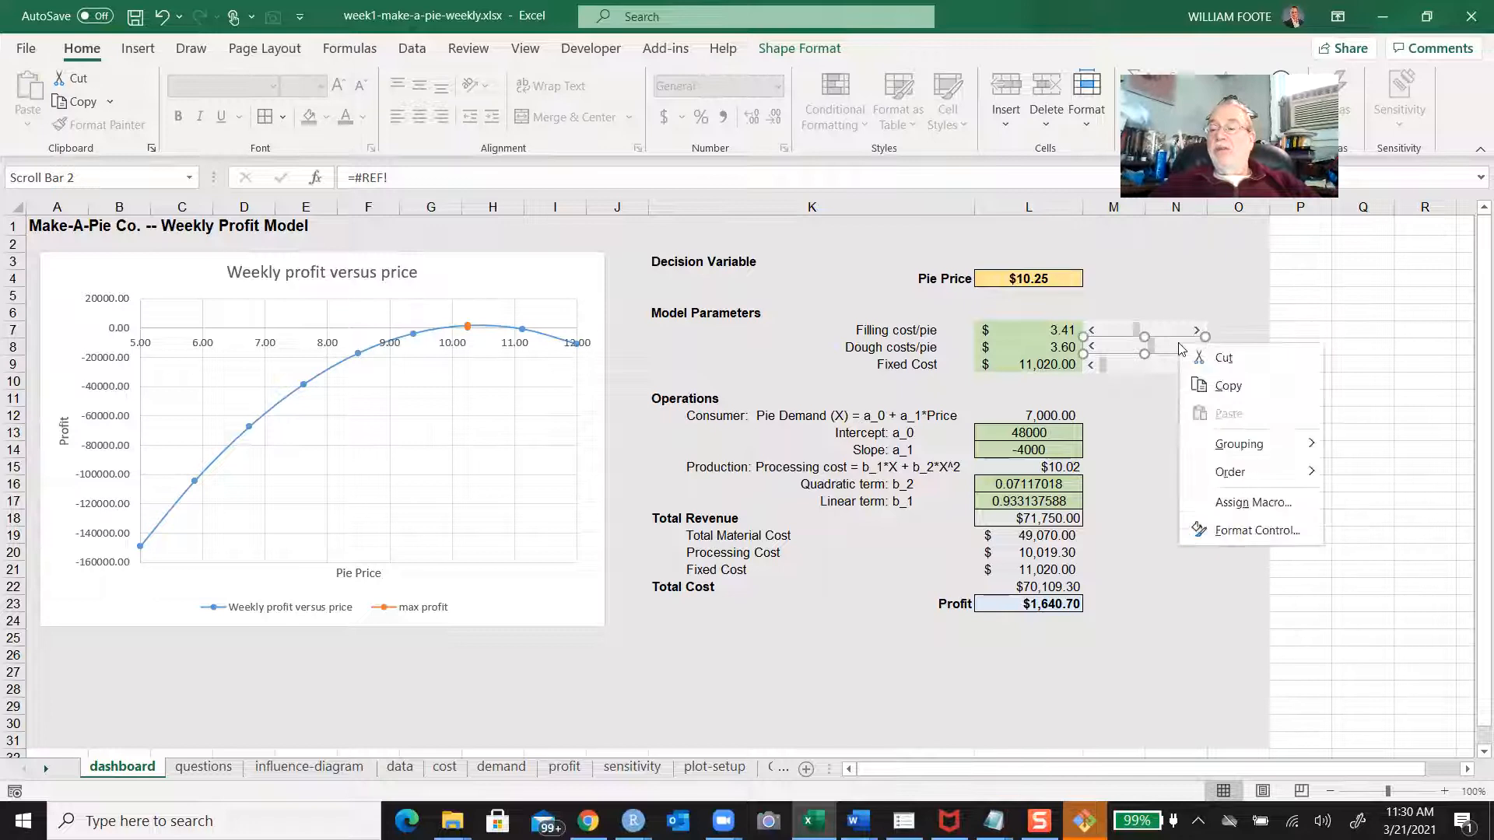
pyautogui.click(1248, 533)
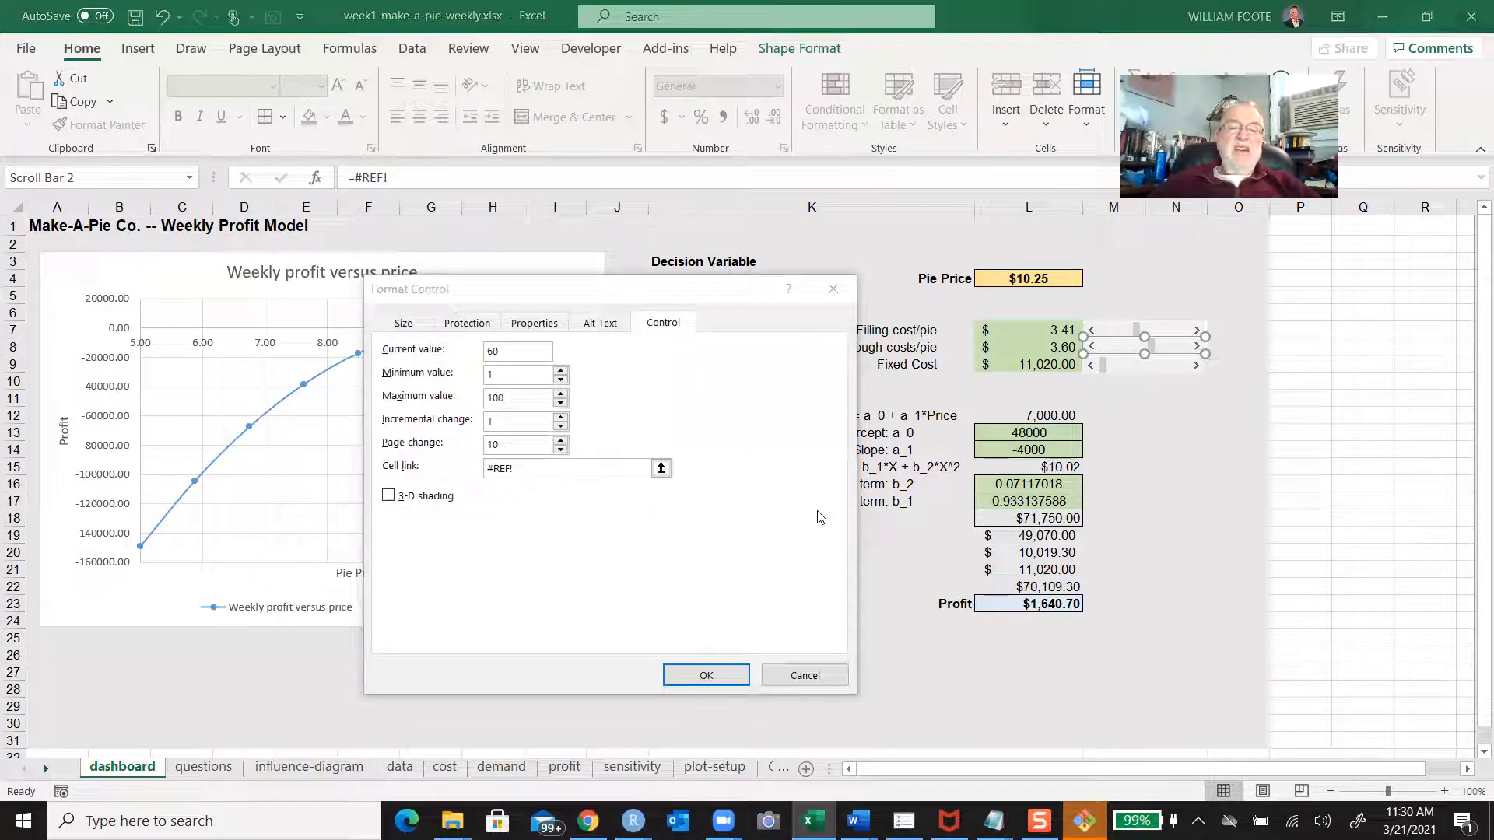
pyautogui.click(526, 469)
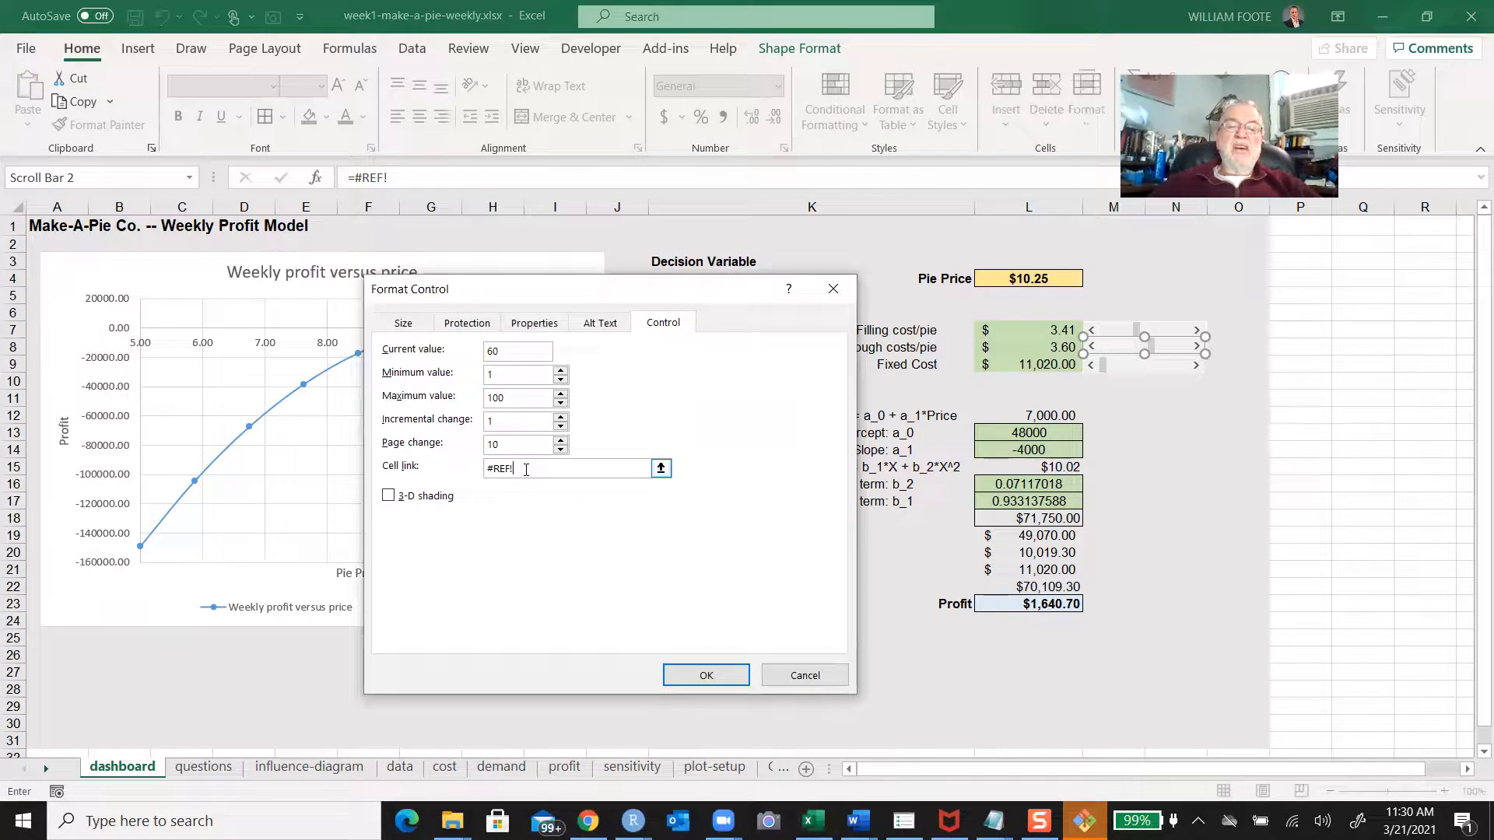
pyautogui.press('BackSpace')
pyautogui.press('BackSpace')
pyautogui.press('BackSpace')
pyautogui.press('BackSpace')
pyautogui.press('BackSpace')
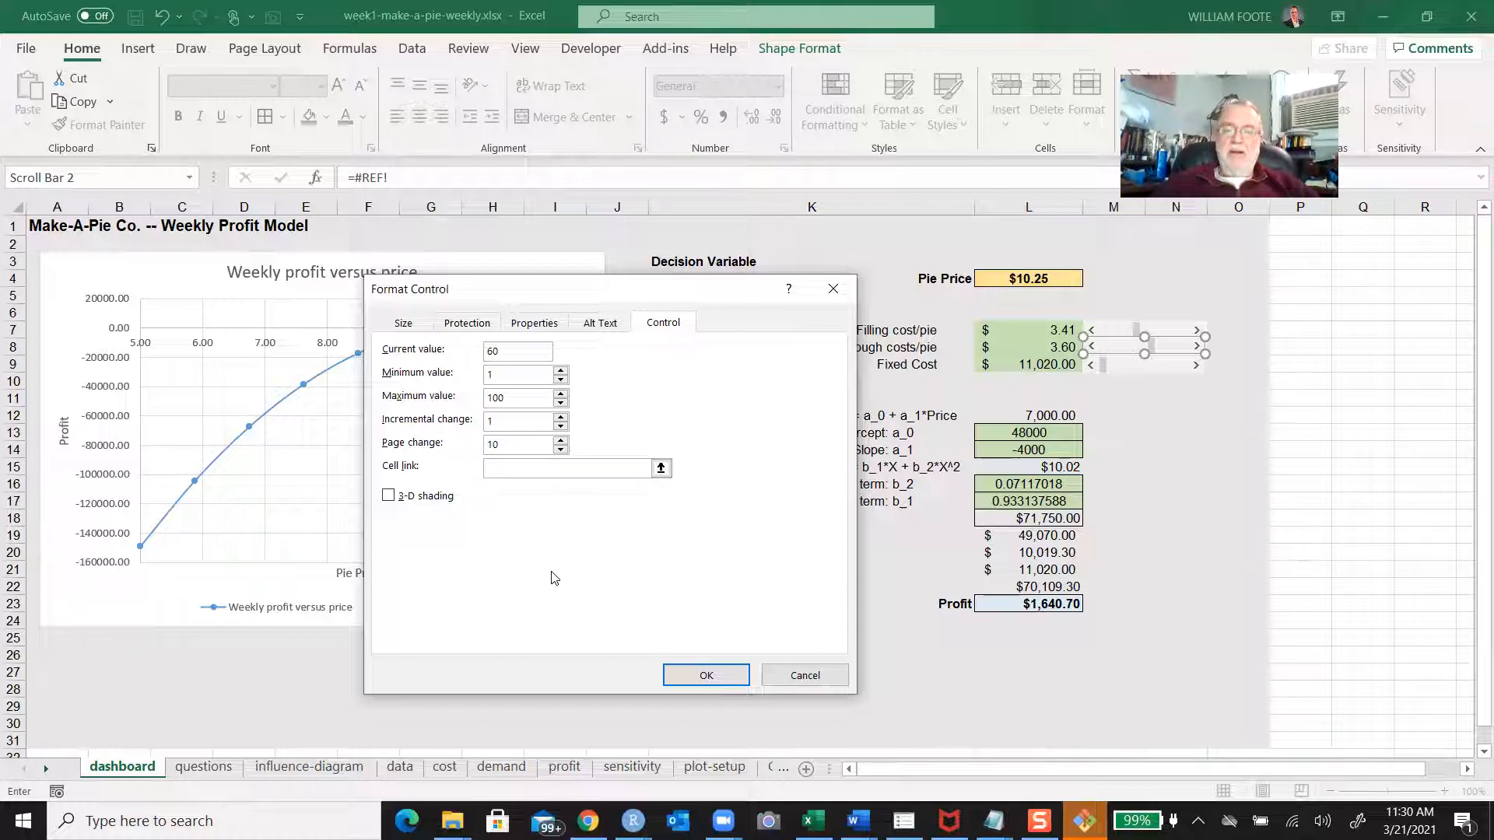
pyautogui.click(742, 775)
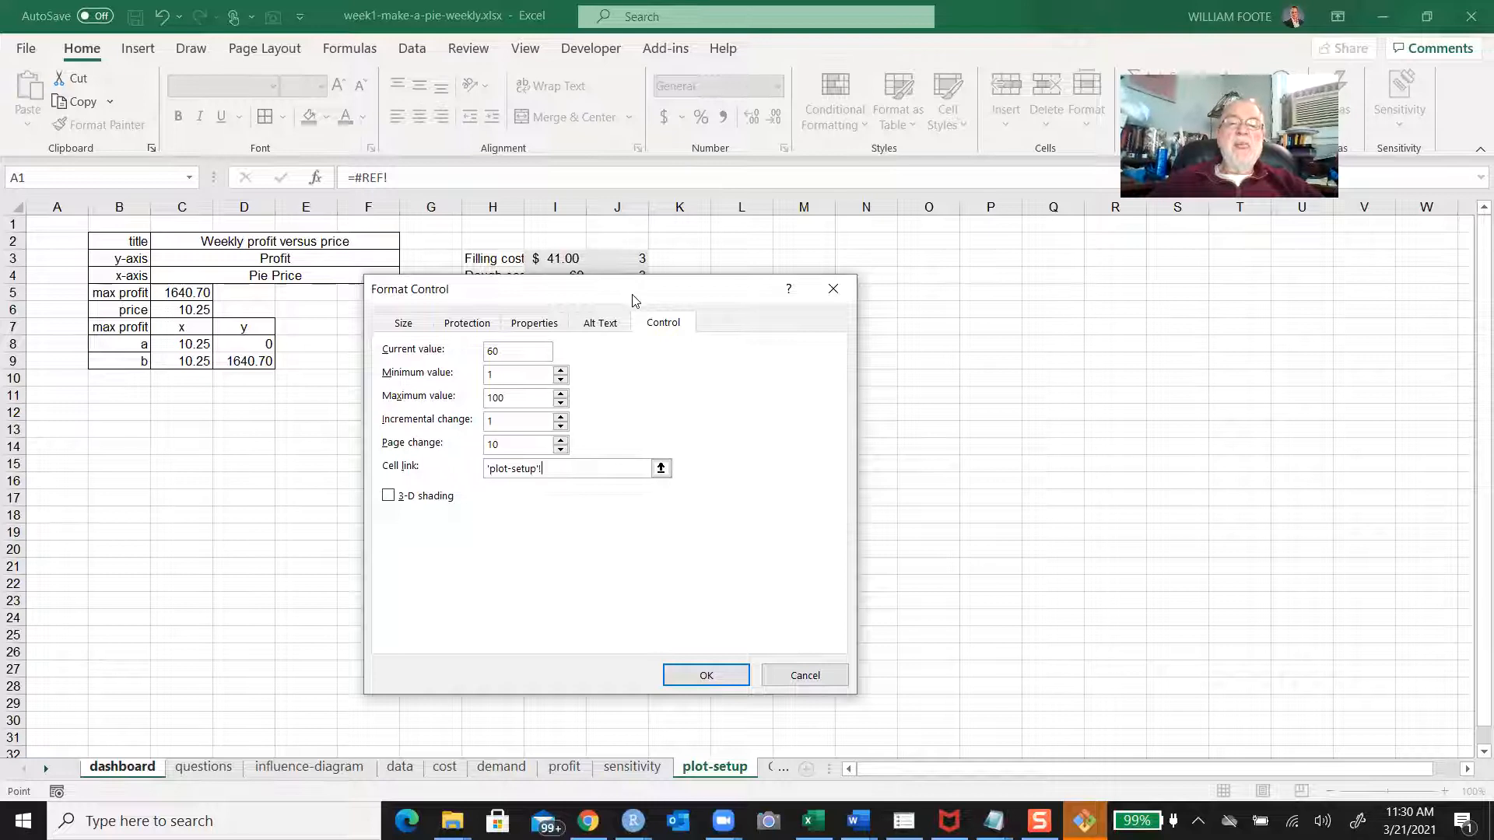
pyautogui.moveTo(634, 296); pyautogui.dragTo(644, 352)
pyautogui.click(572, 277)
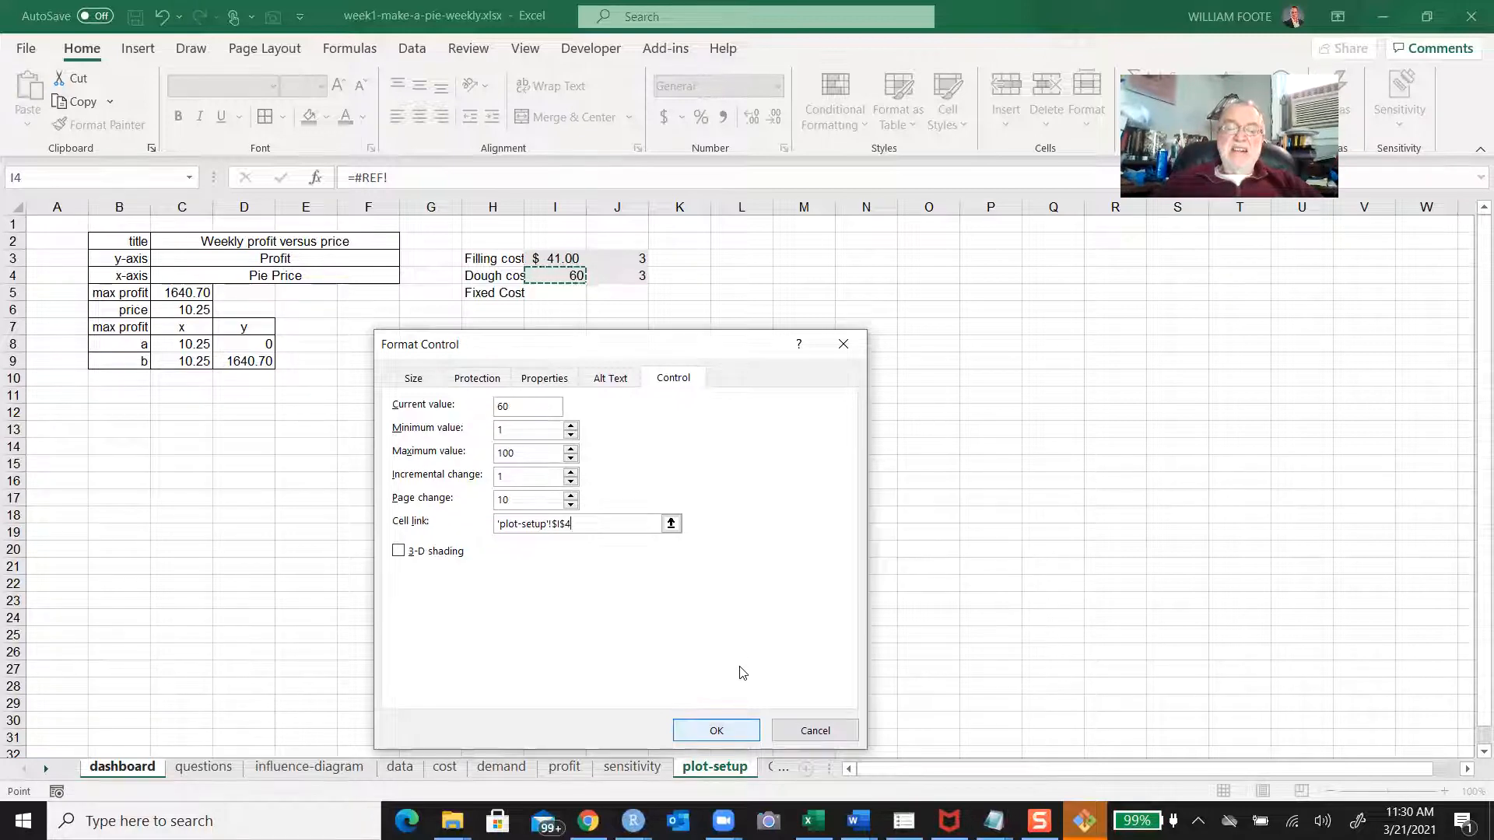
pyautogui.click(720, 730)
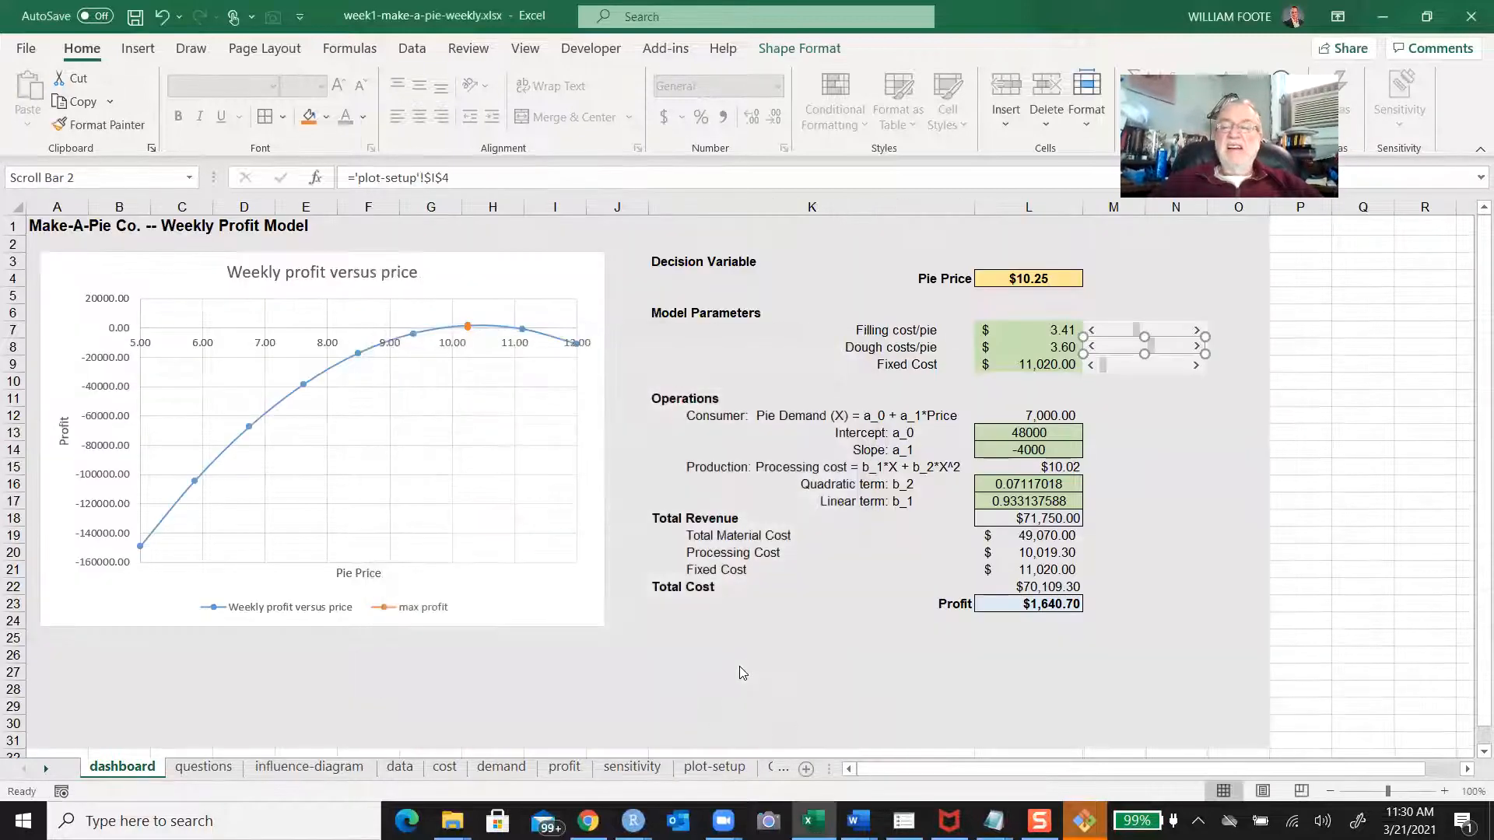
# Test the relinked scroll bar by lowering the dough cost to $3.19 on the dashboard
pyautogui.click(1174, 520)
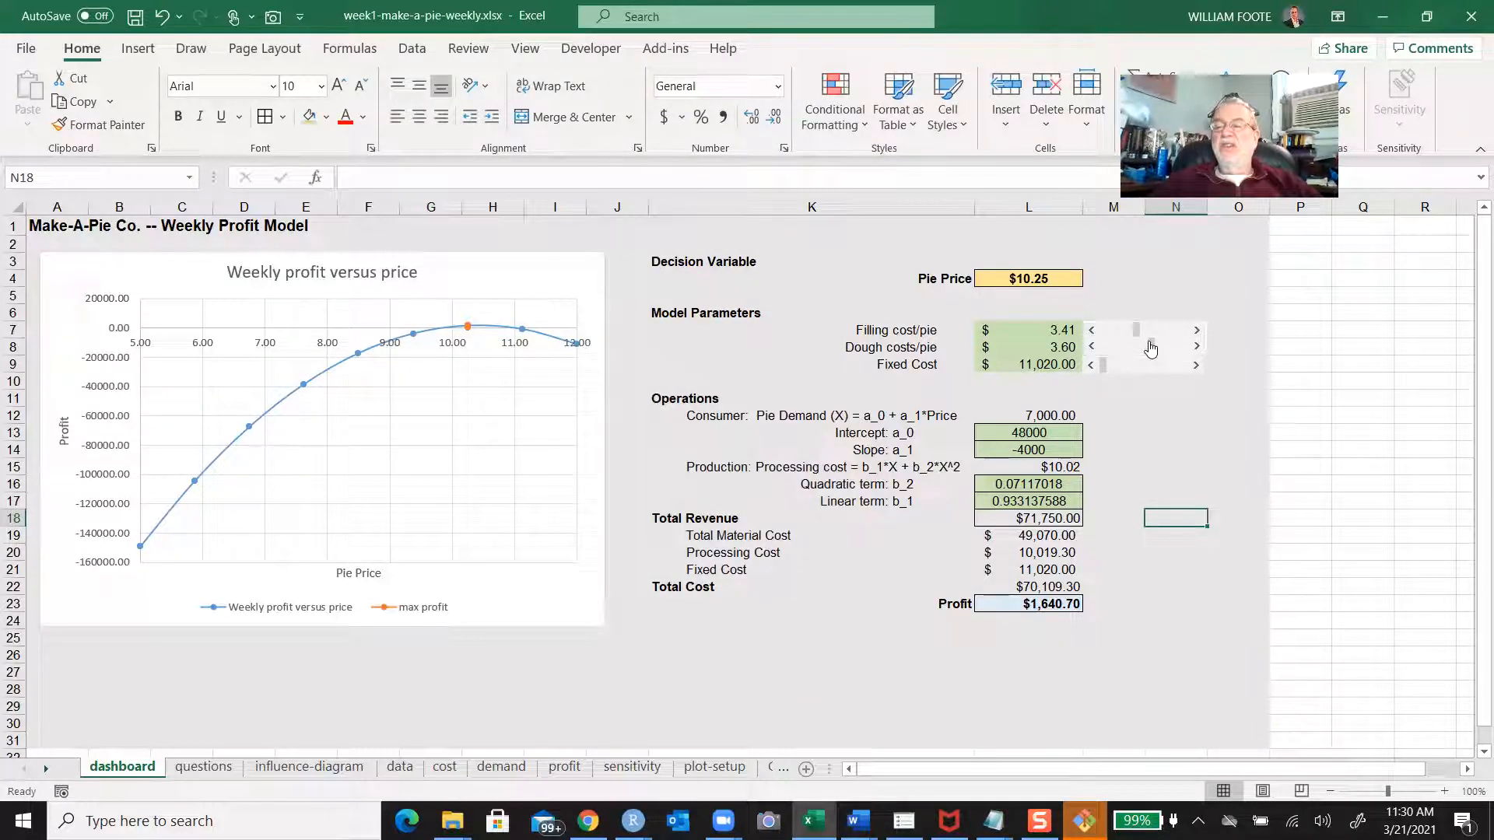
pyautogui.moveTo(1150, 349); pyautogui.dragTo(1136, 348)
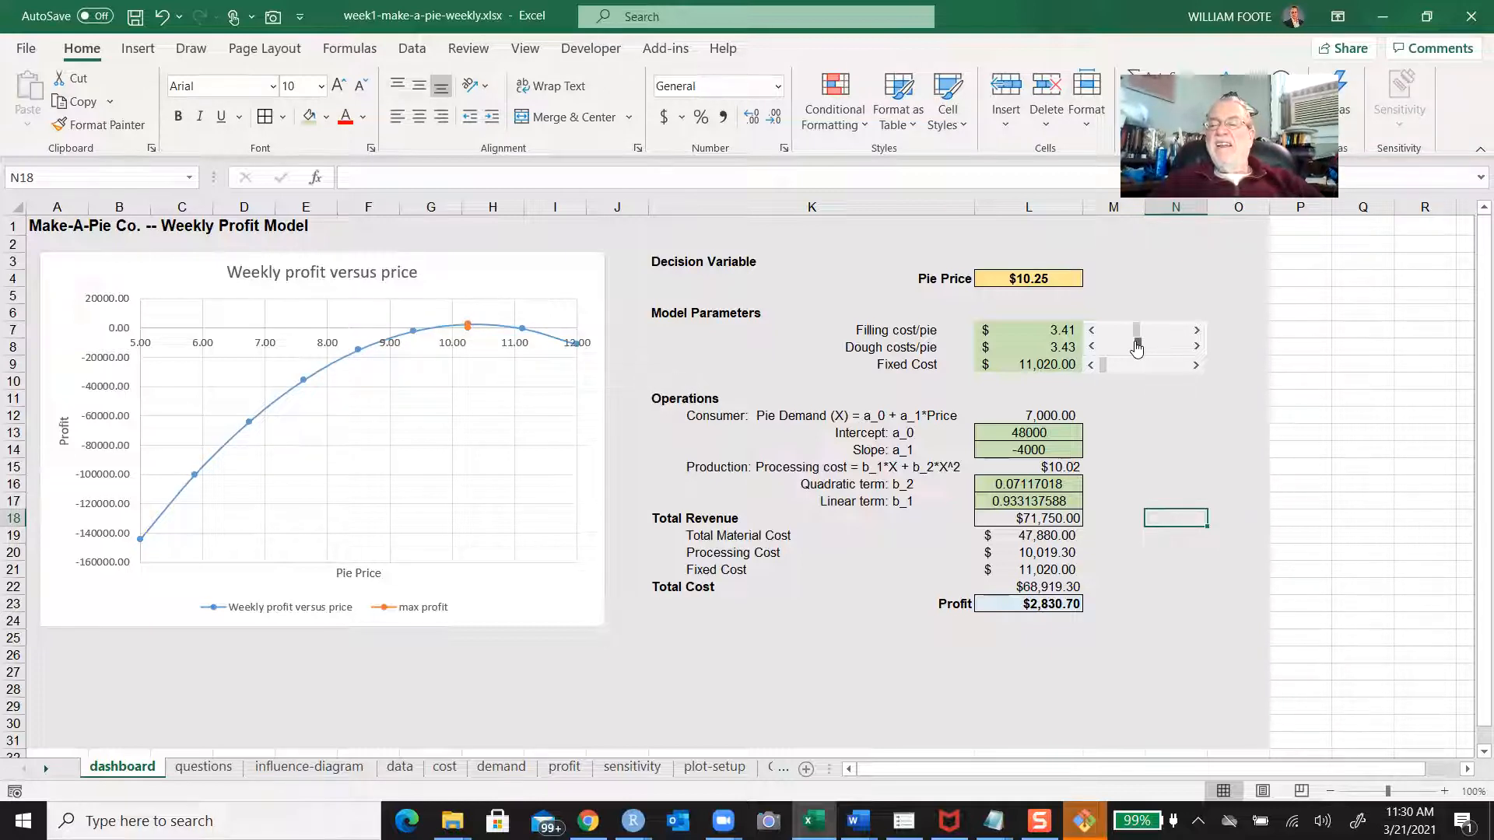
pyautogui.moveTo(1137, 348); pyautogui.dragTo(1117, 347)
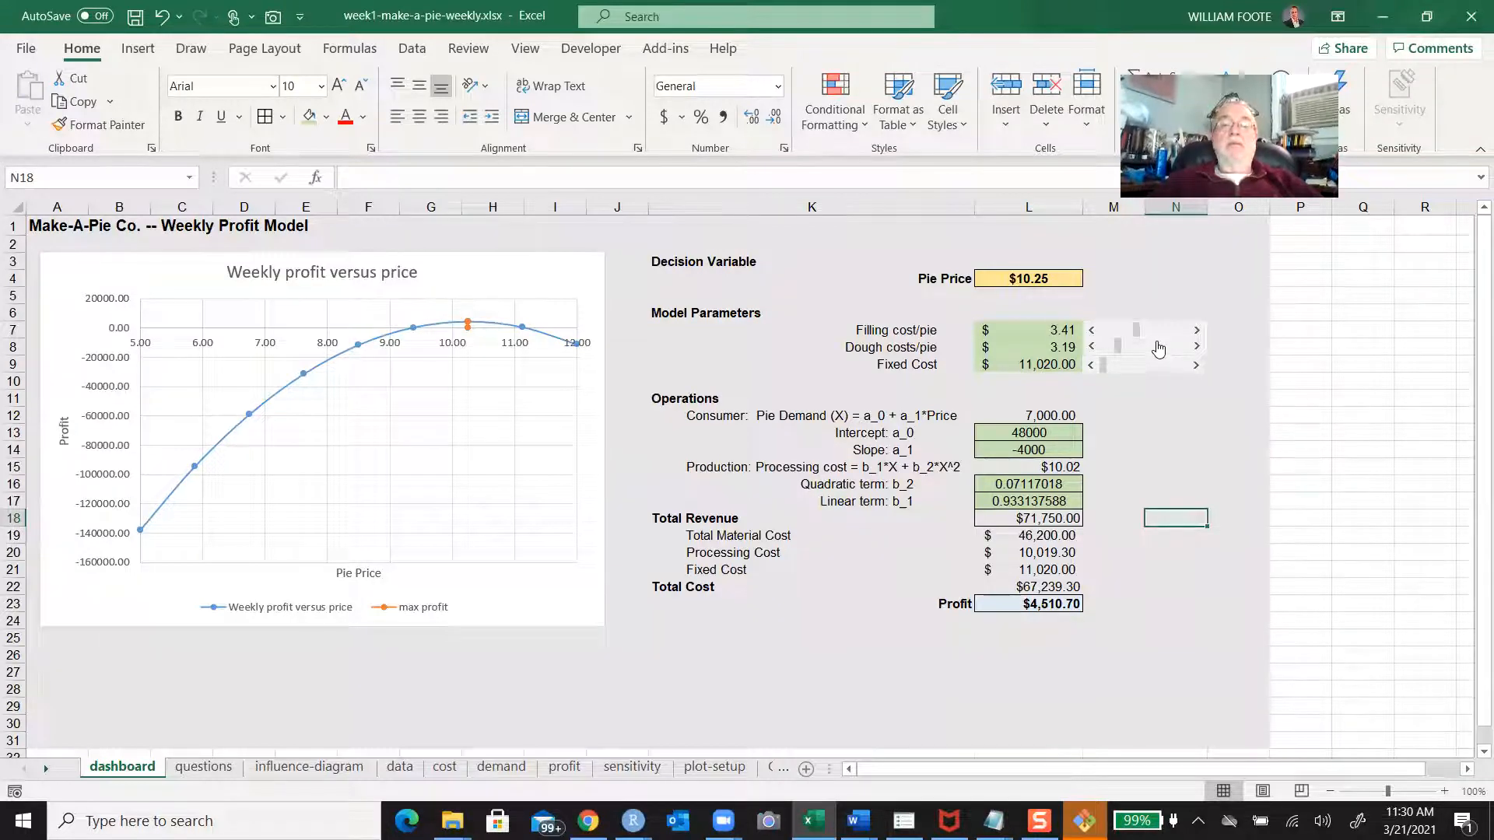
# Try entering 0.2 as the dough base cost in N8 on the dashboard, and clear the cell again
pyautogui.click(1223, 344)
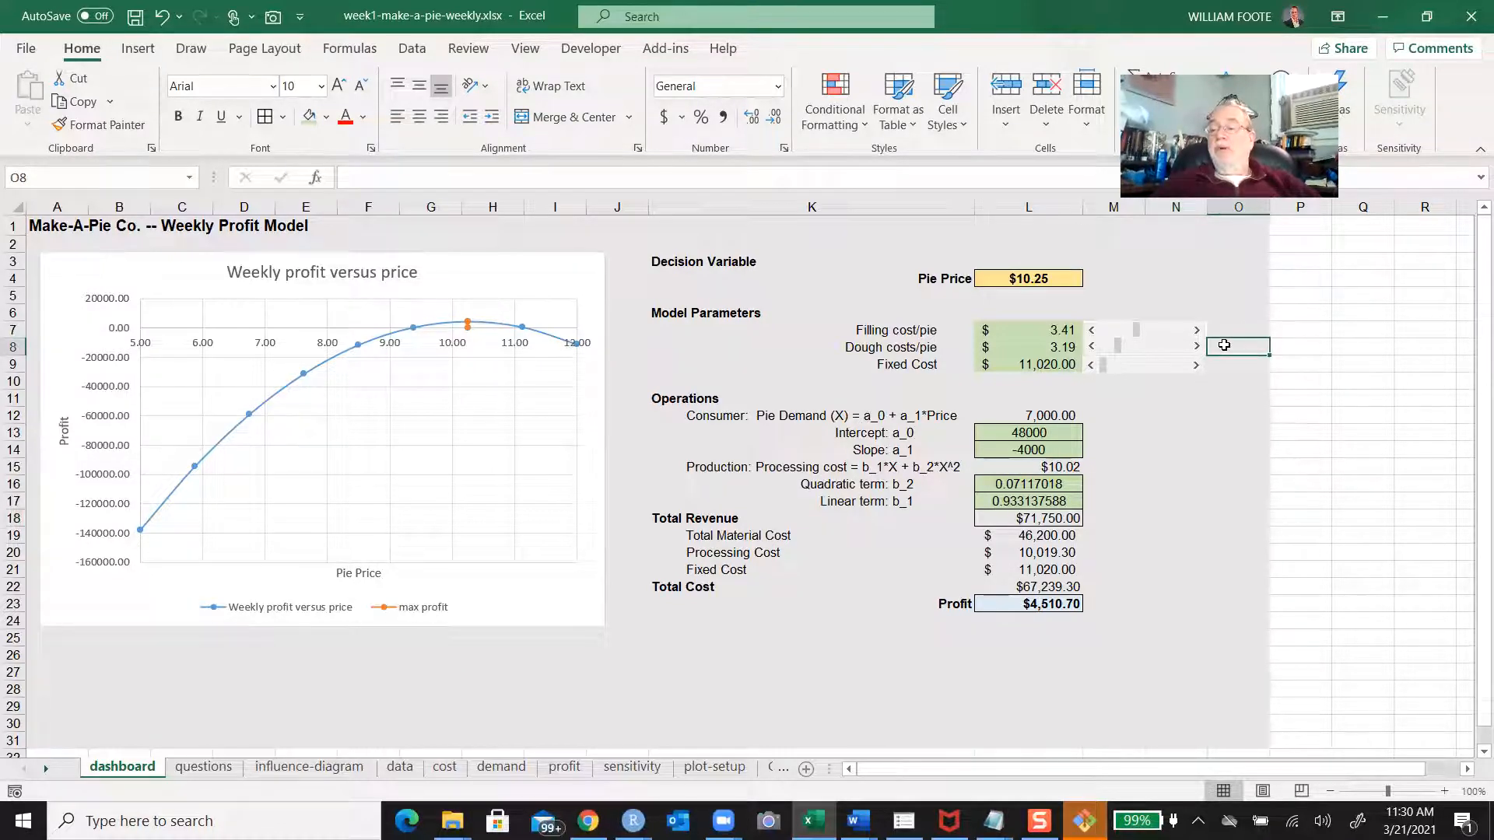
pyautogui.press('Left')
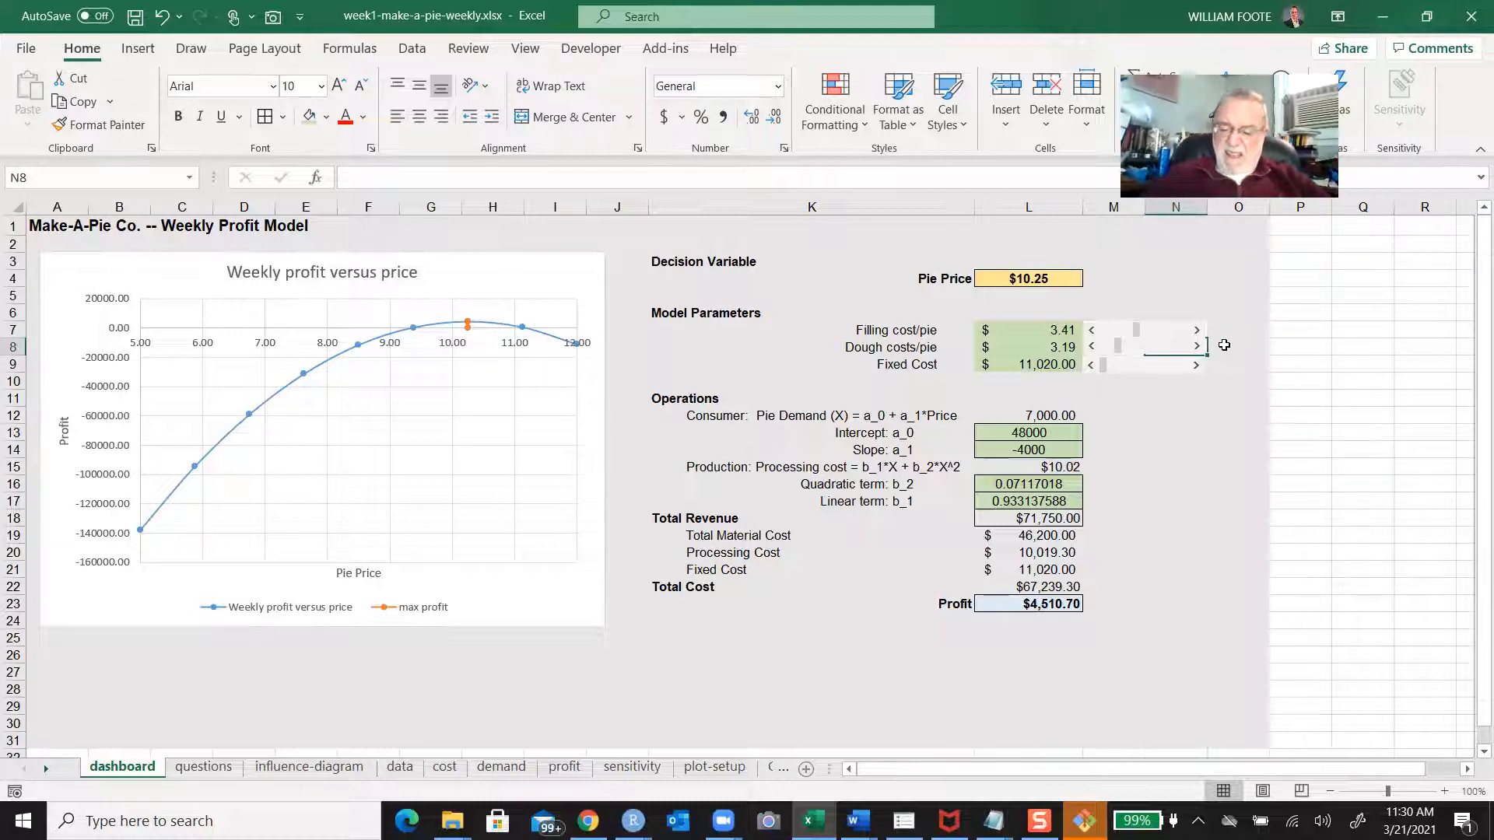
pyautogui.write('0.2')
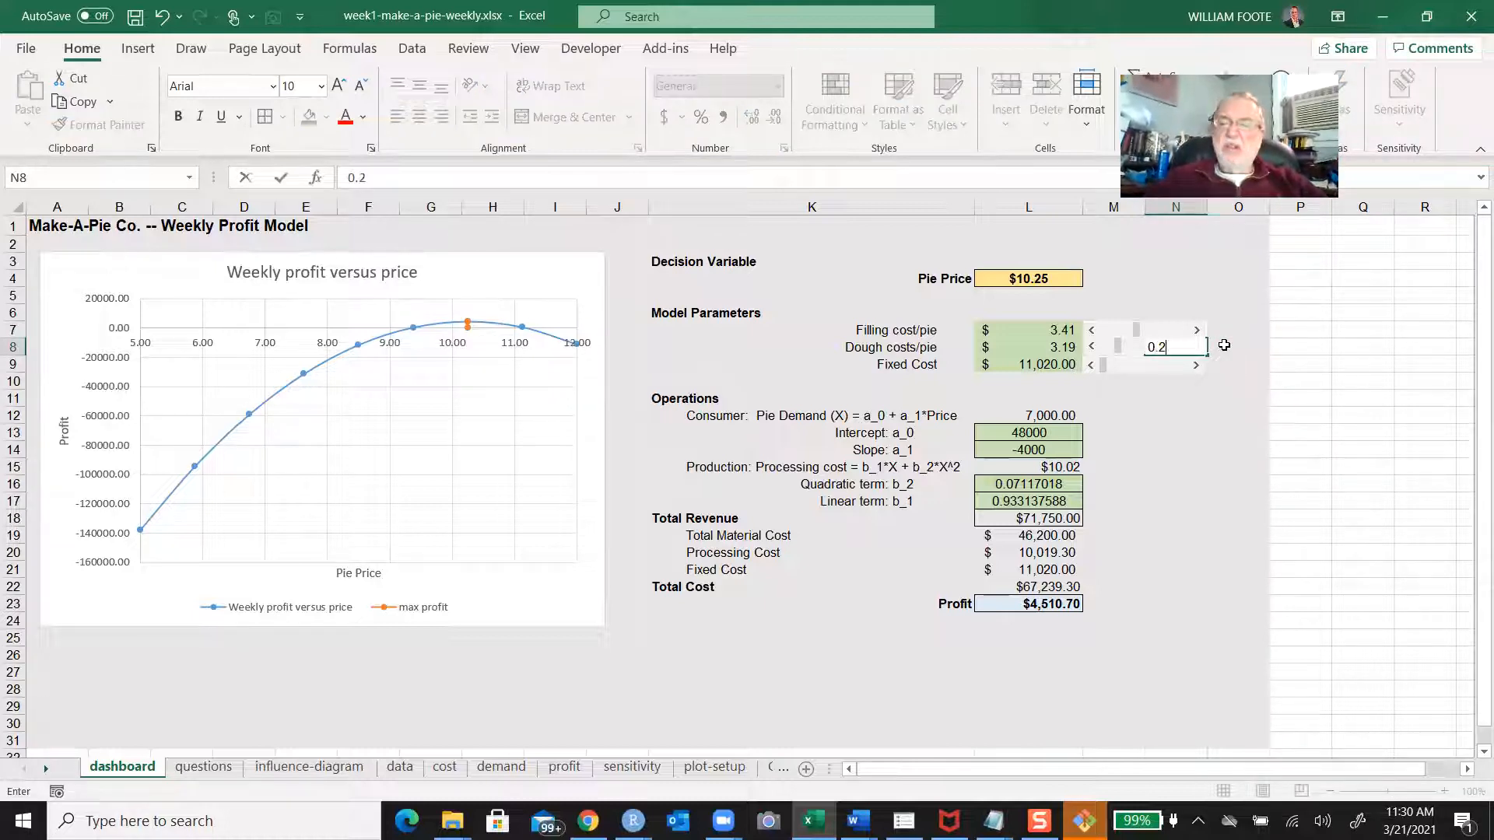
pyautogui.press('Return')
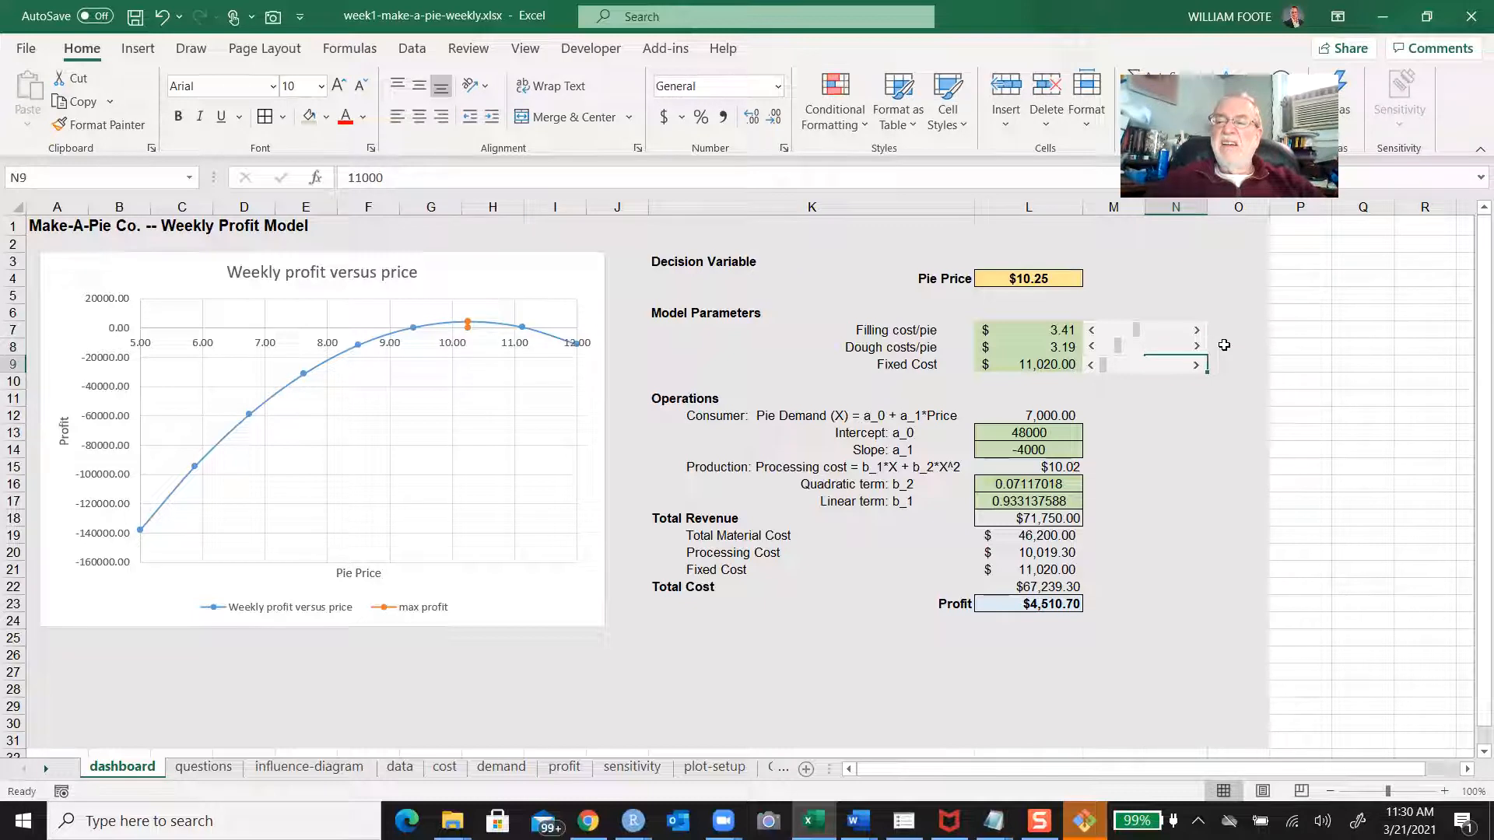
pyautogui.press('Up')
pyautogui.press('BackSpace')
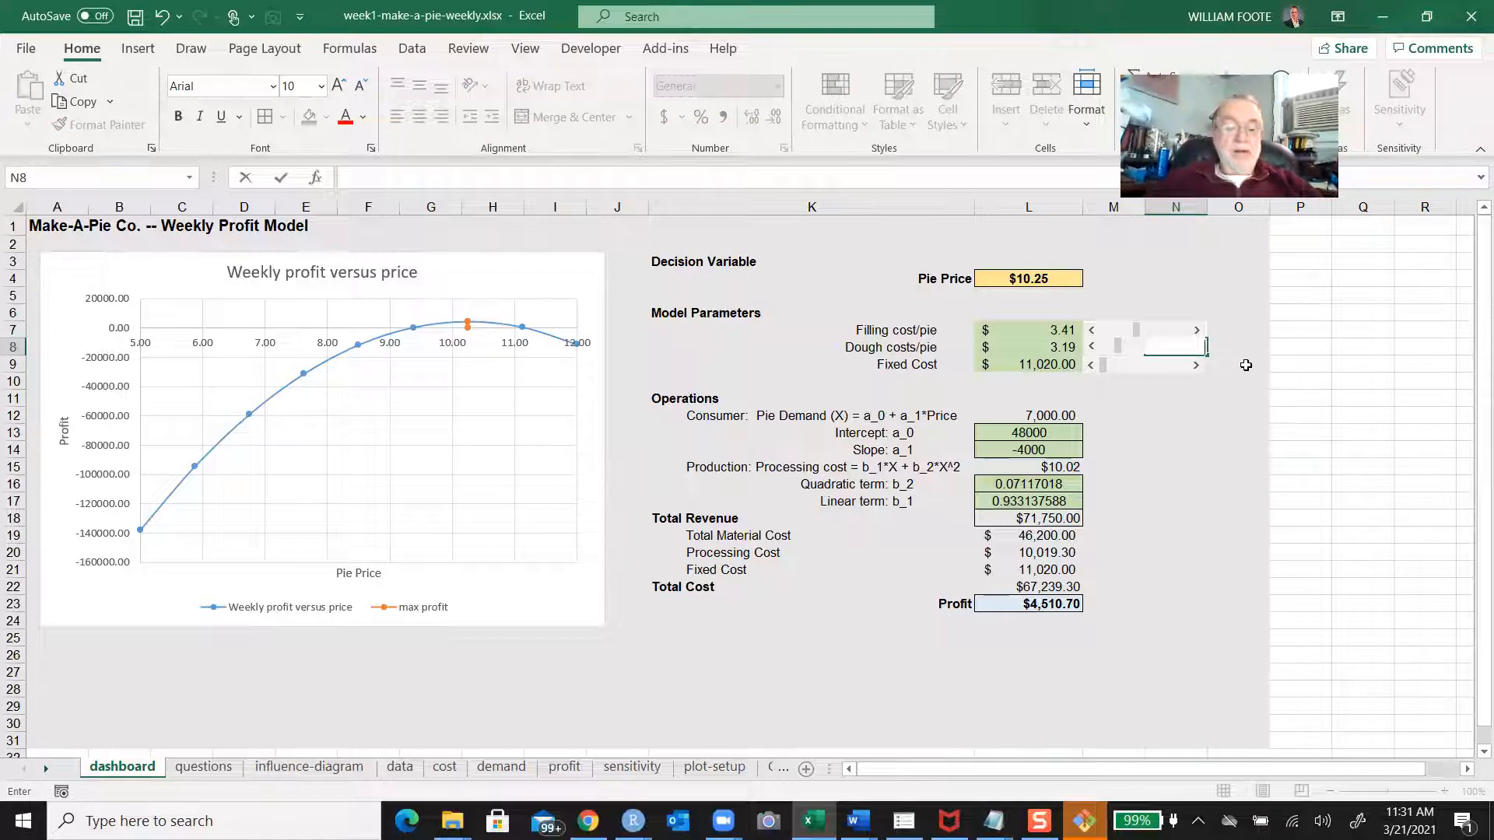
pyautogui.write('0.2')
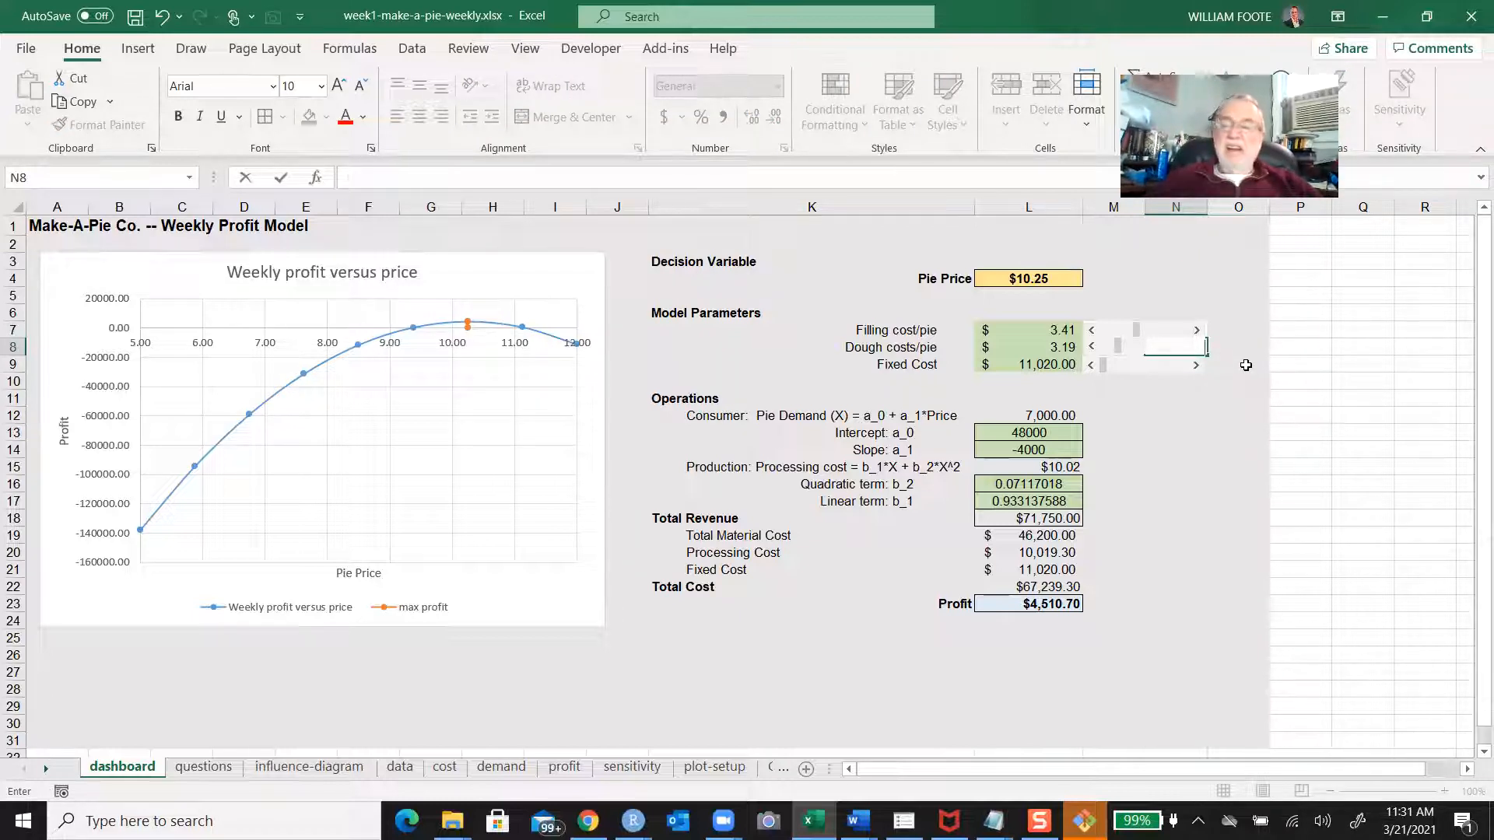
pyautogui.hotkey('ctrl', 'Return')
pyautogui.click(1176, 430)
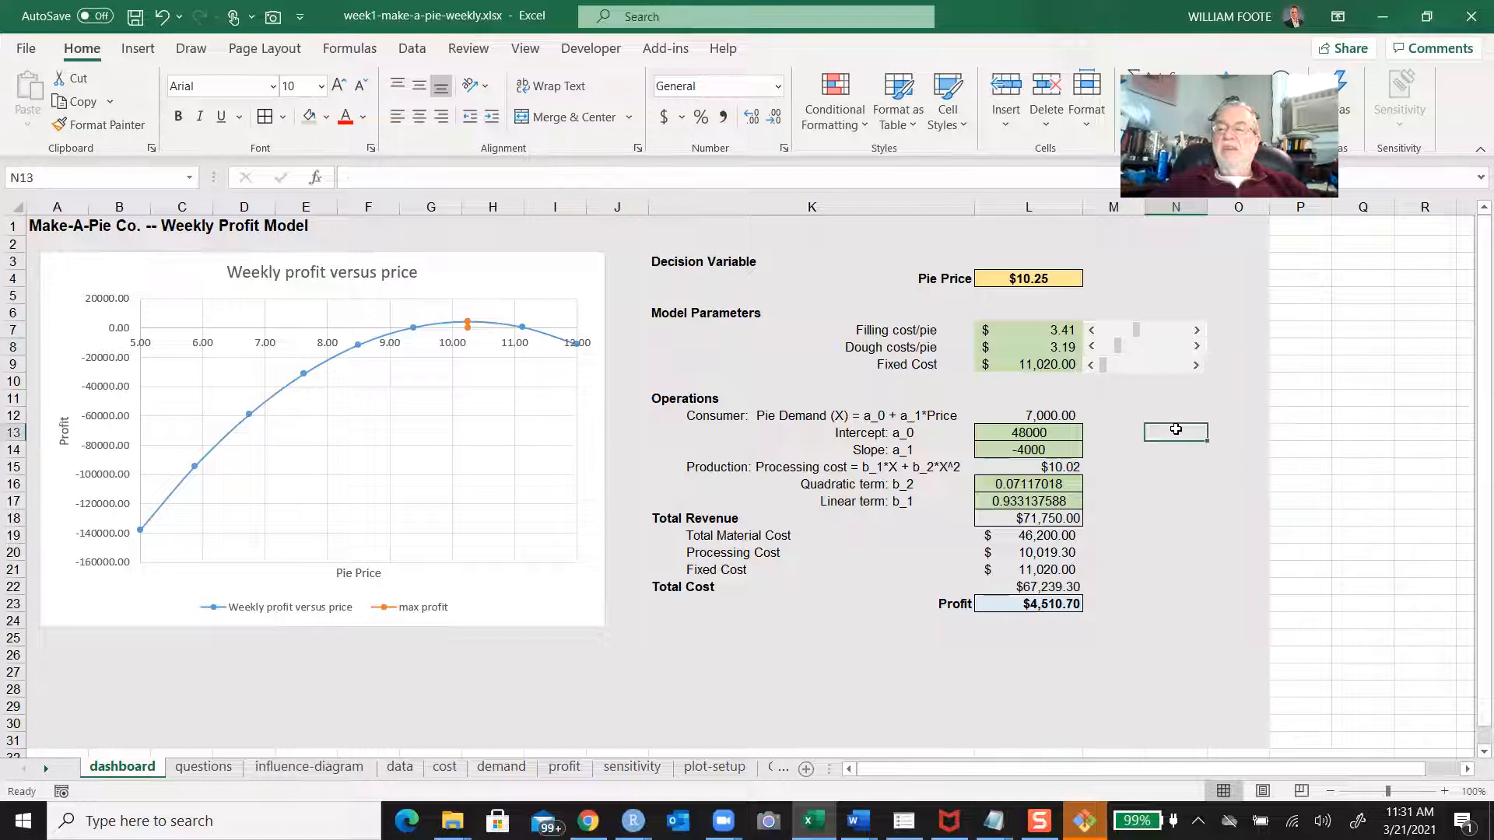
# Set the dough base cost in J4 on the plot-setup sheet to 0.2
pyautogui.click(714, 767)
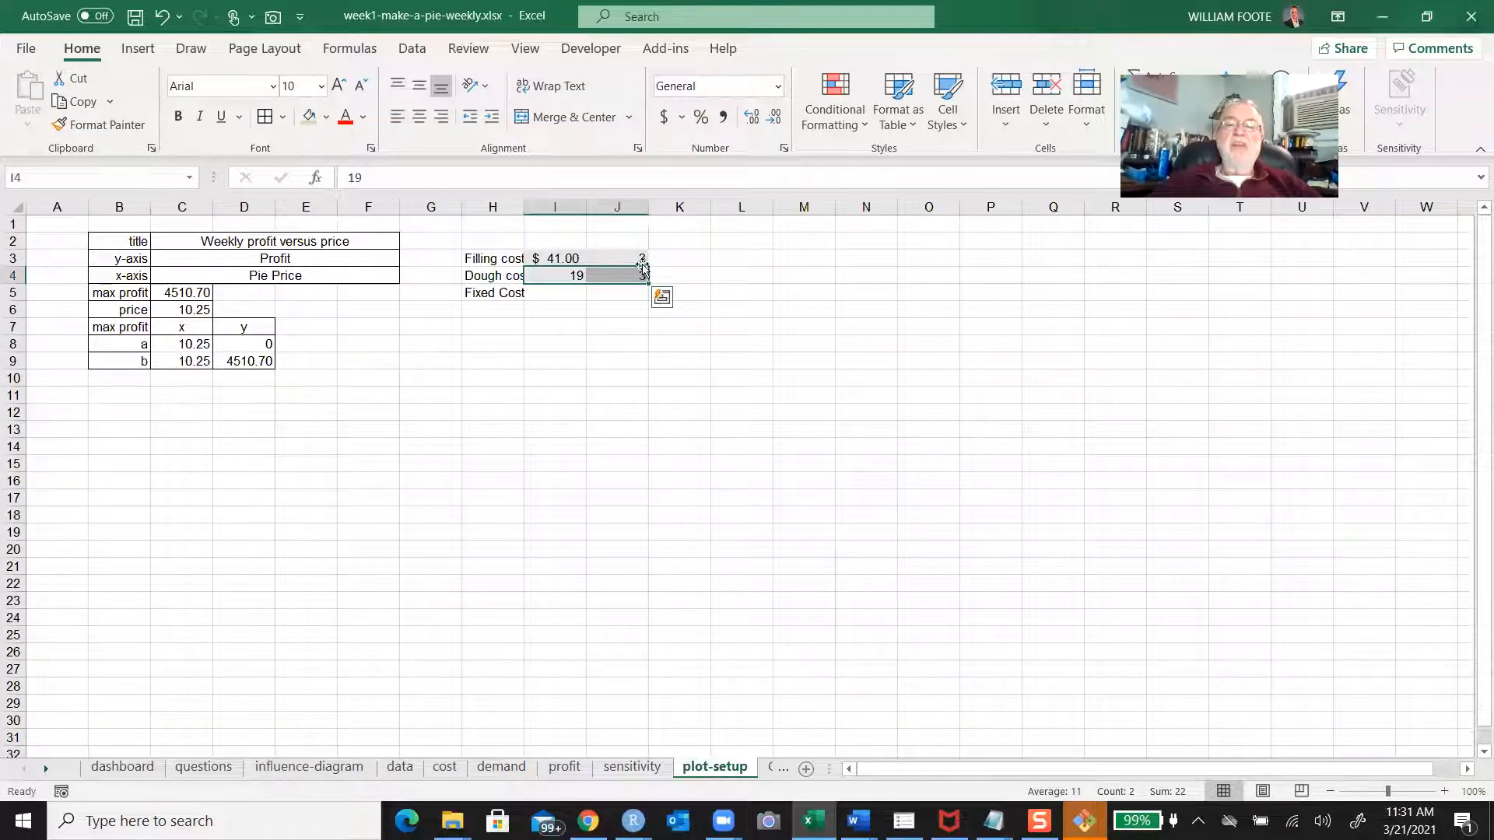
pyautogui.click(640, 272)
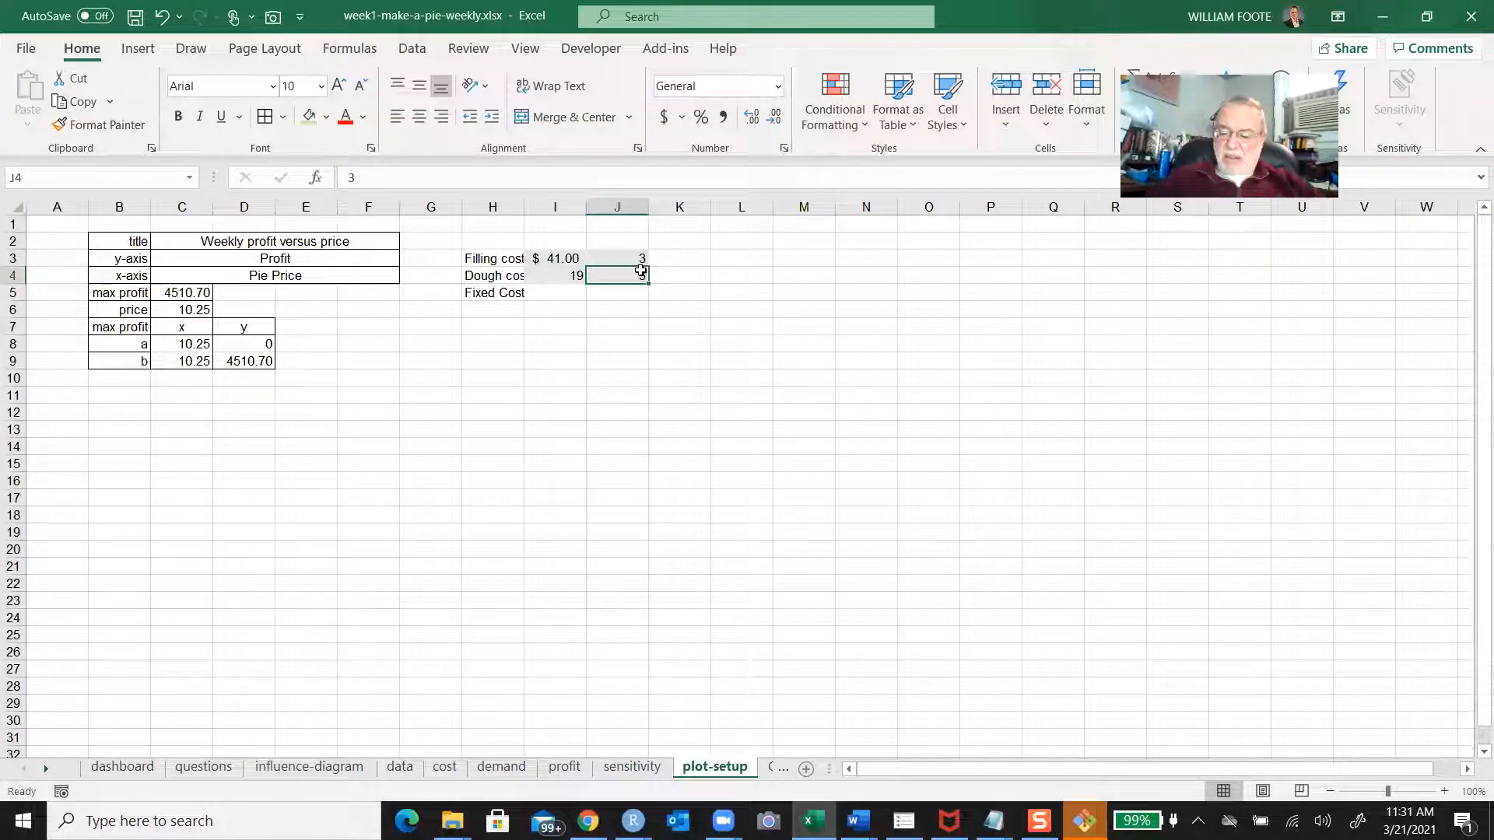
pyautogui.write('0.')
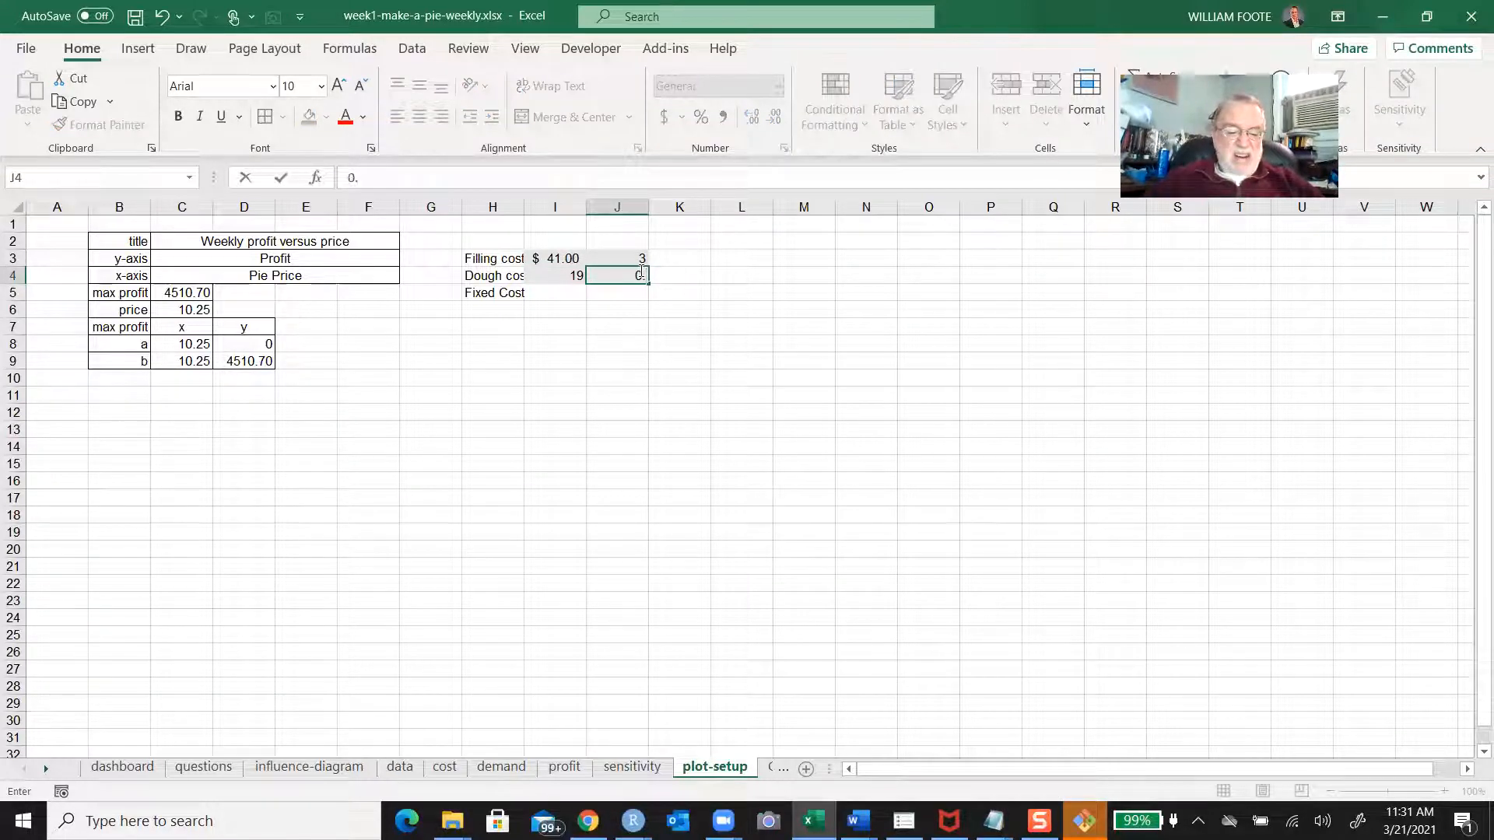
pyautogui.write('2')
pyautogui.press('Return')
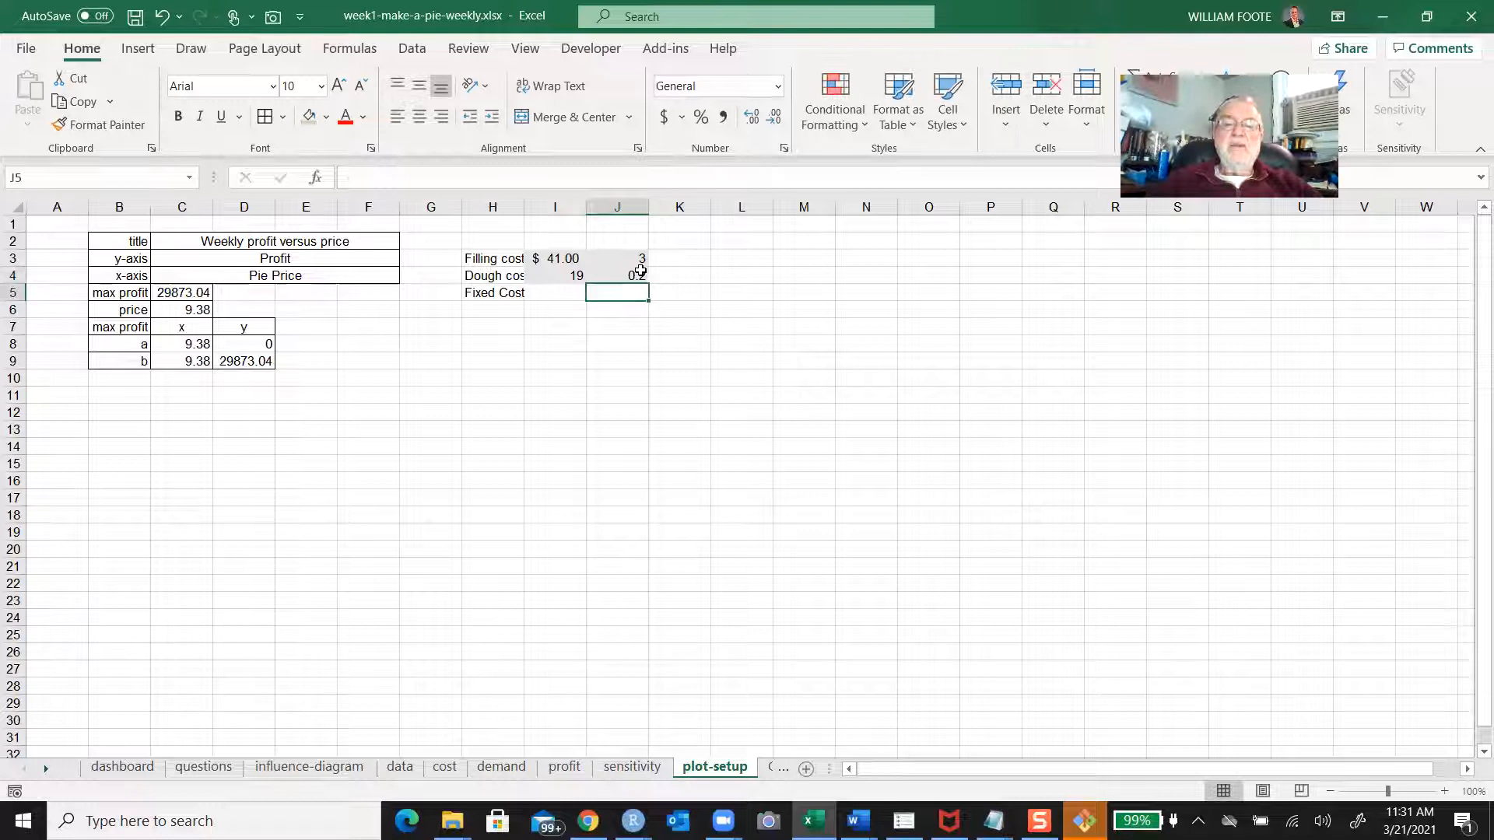
# Raise the dough cost to $1.05 with its scroll bar on the dashboard
pyautogui.click(135, 768)
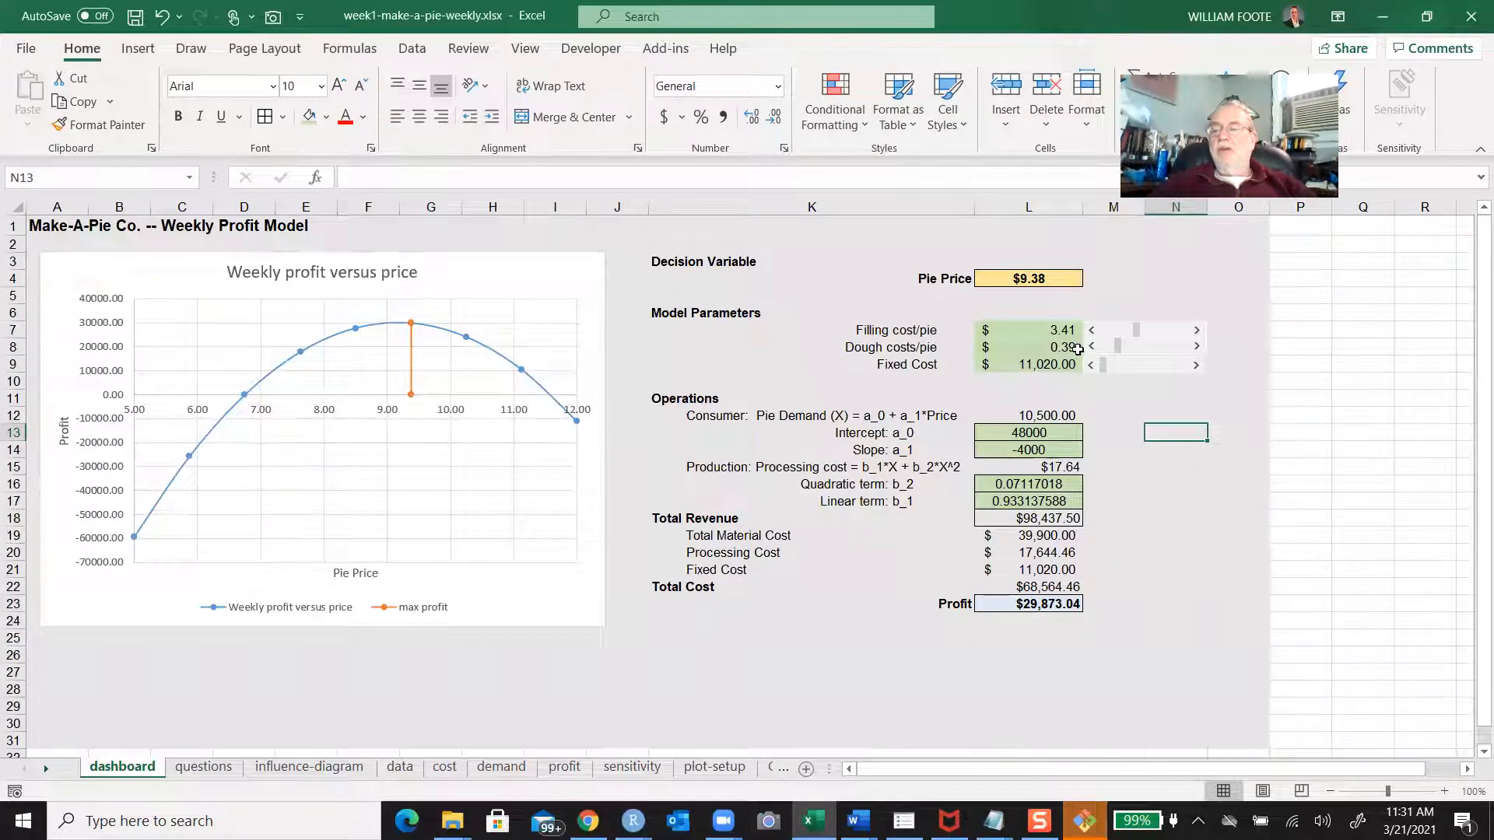
pyautogui.click(1165, 351)
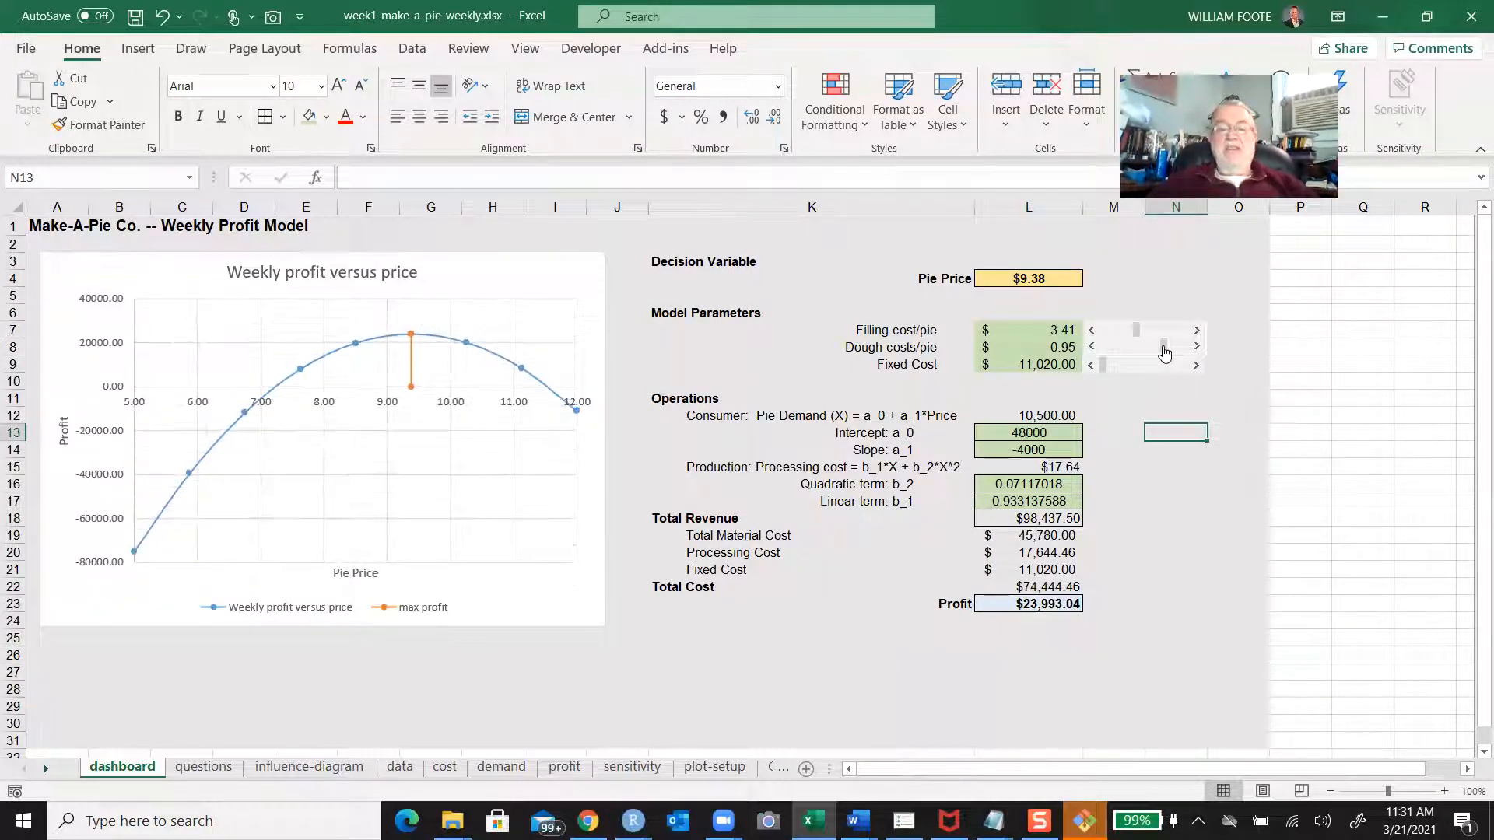
pyautogui.click(1181, 352)
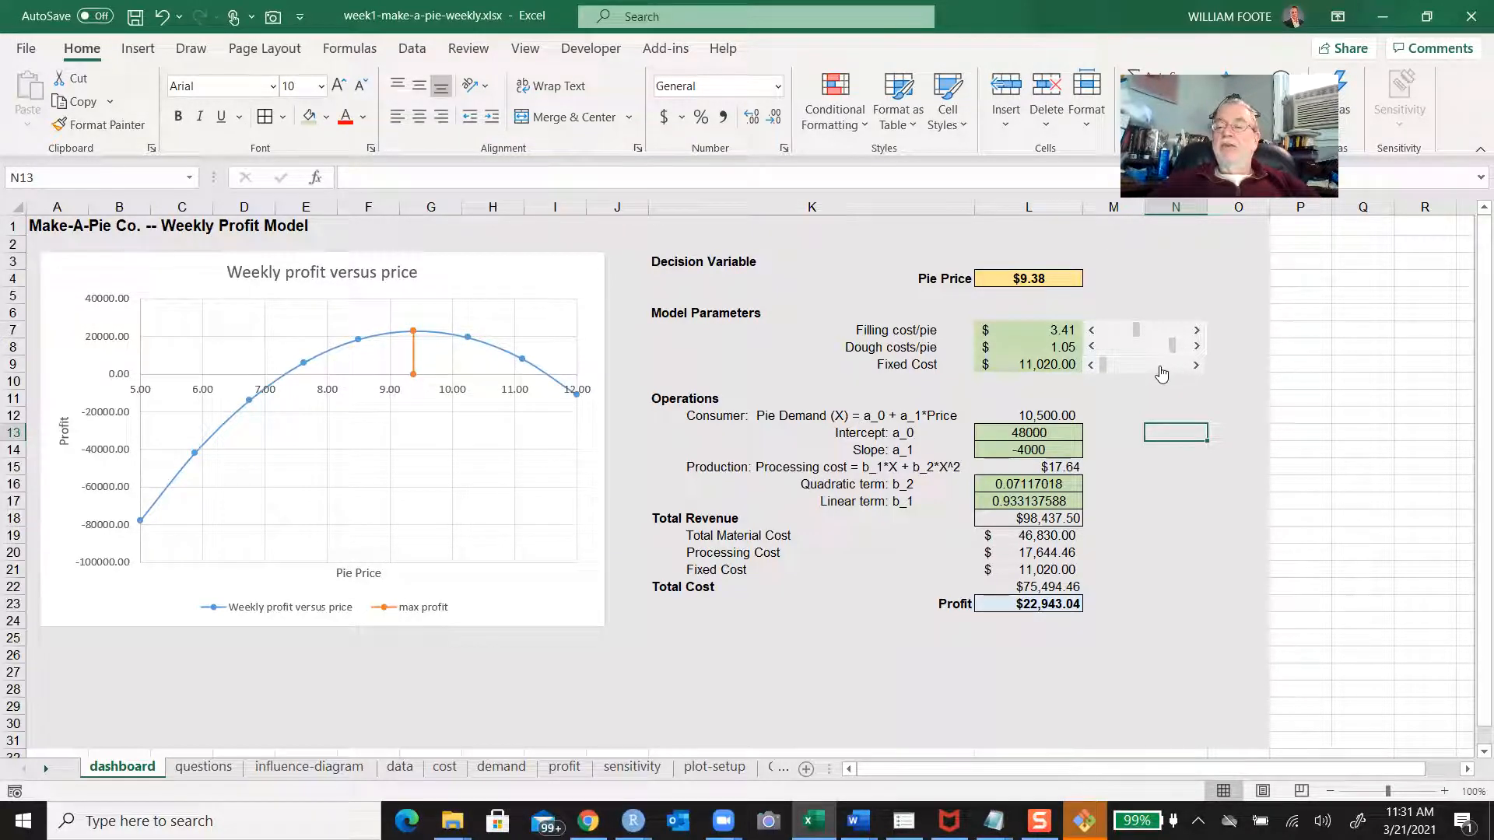
# Move the fixed cost scroll bar off M9:N9 down to M11:N11 on the dashboard
pyautogui.rightClick(1157, 372)
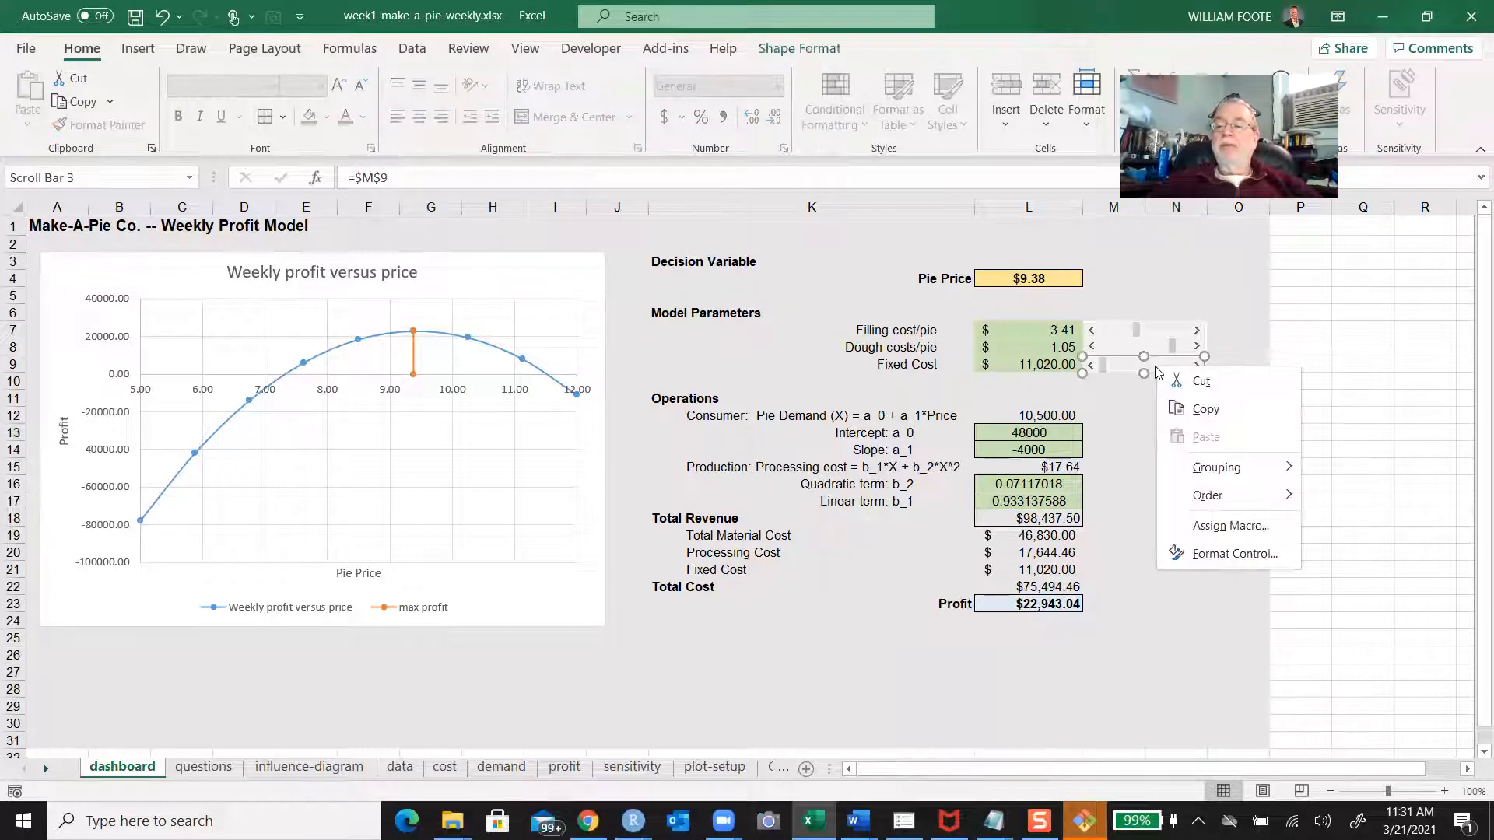
pyautogui.press('Escape')
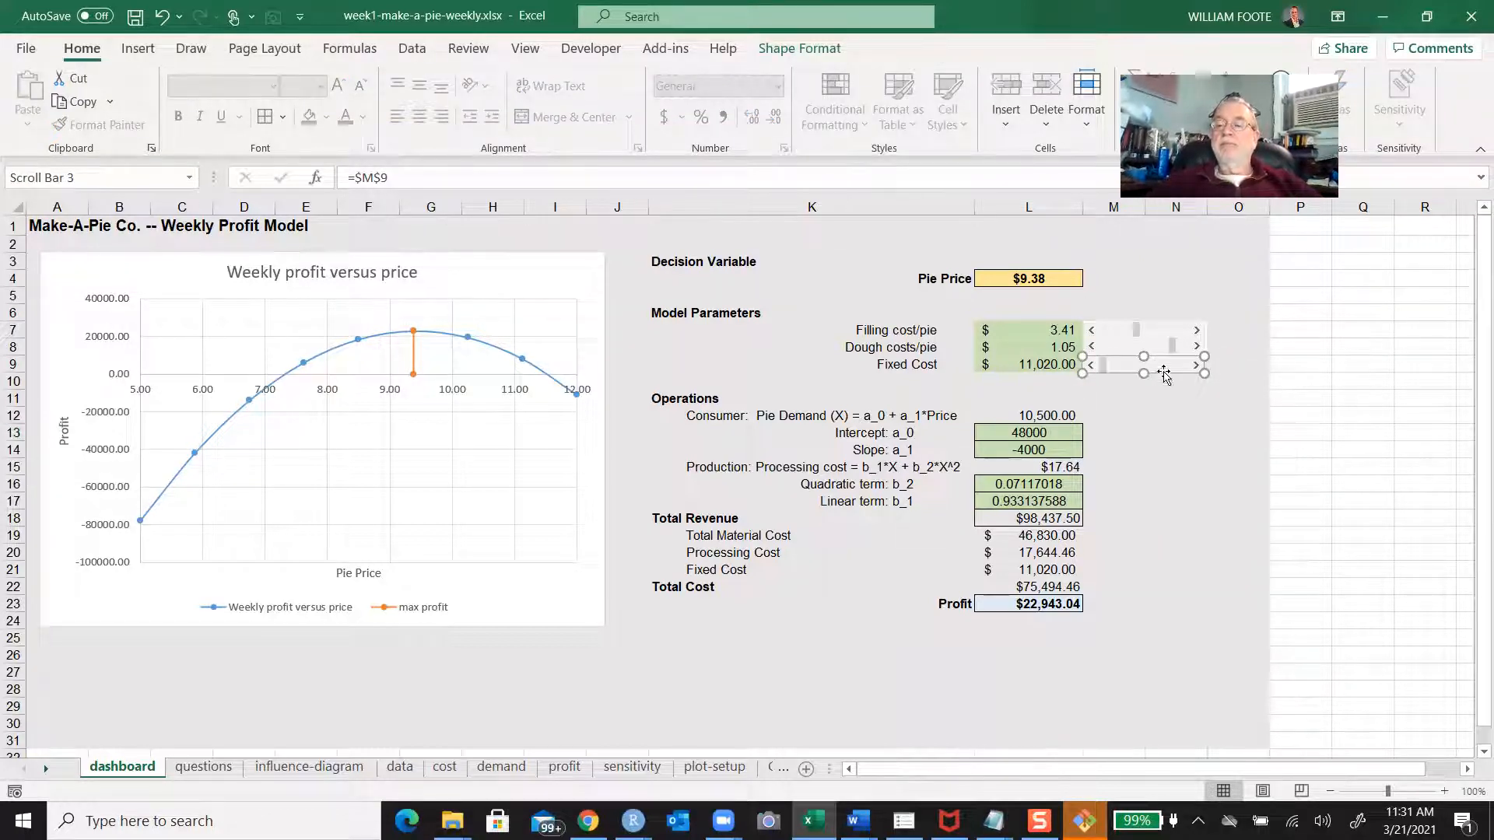
pyautogui.moveTo(1163, 375); pyautogui.dragTo(1158, 398)
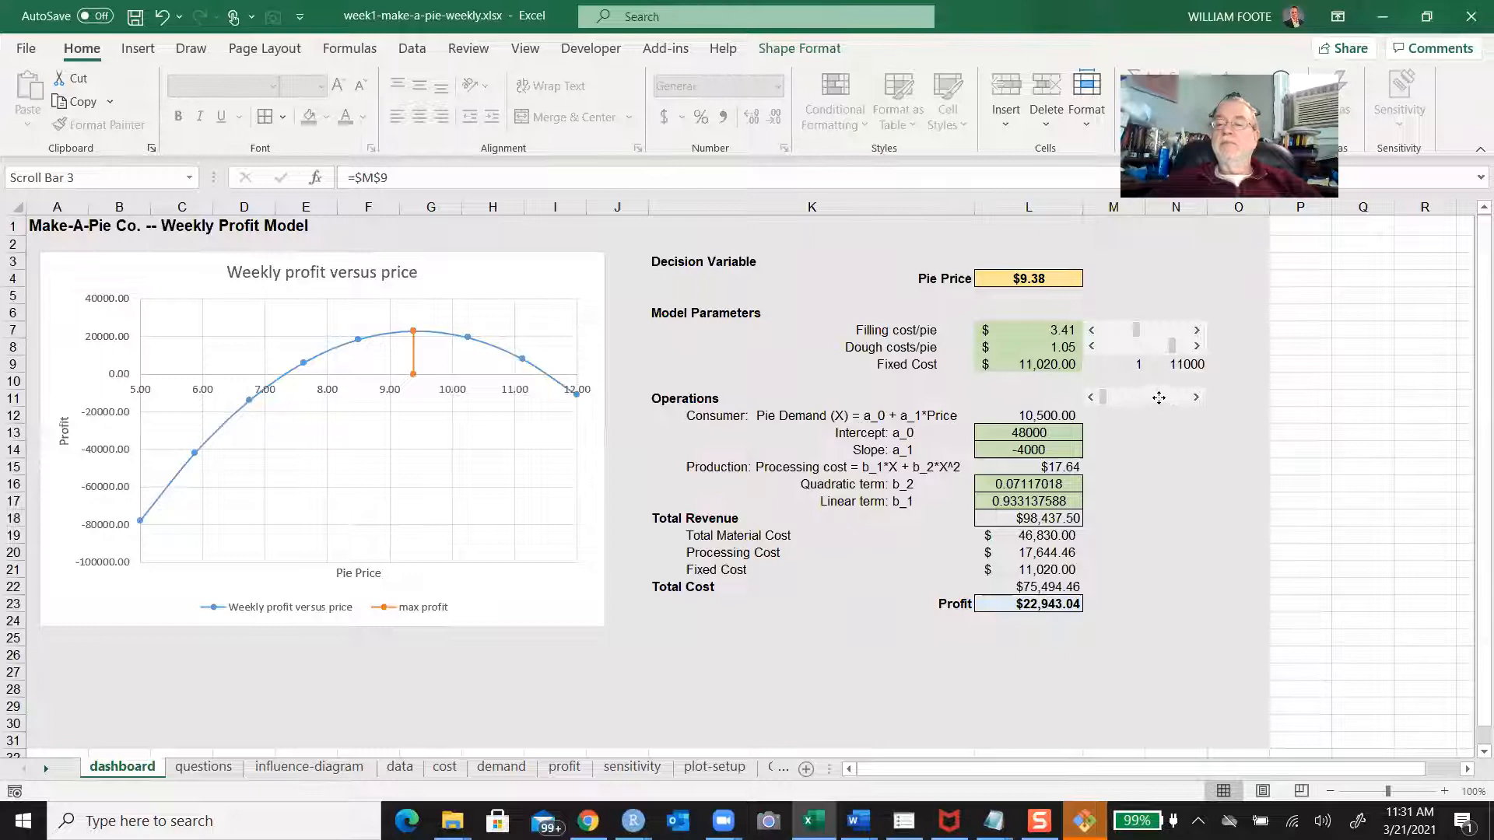
# Move the uncovered fixed cost inputs in M9:N9 from the dashboard to I5:J5 on the plot-setup sheet
pyautogui.click(1134, 367)
pyautogui.moveTo(1134, 372); pyautogui.dragTo(1183, 365)
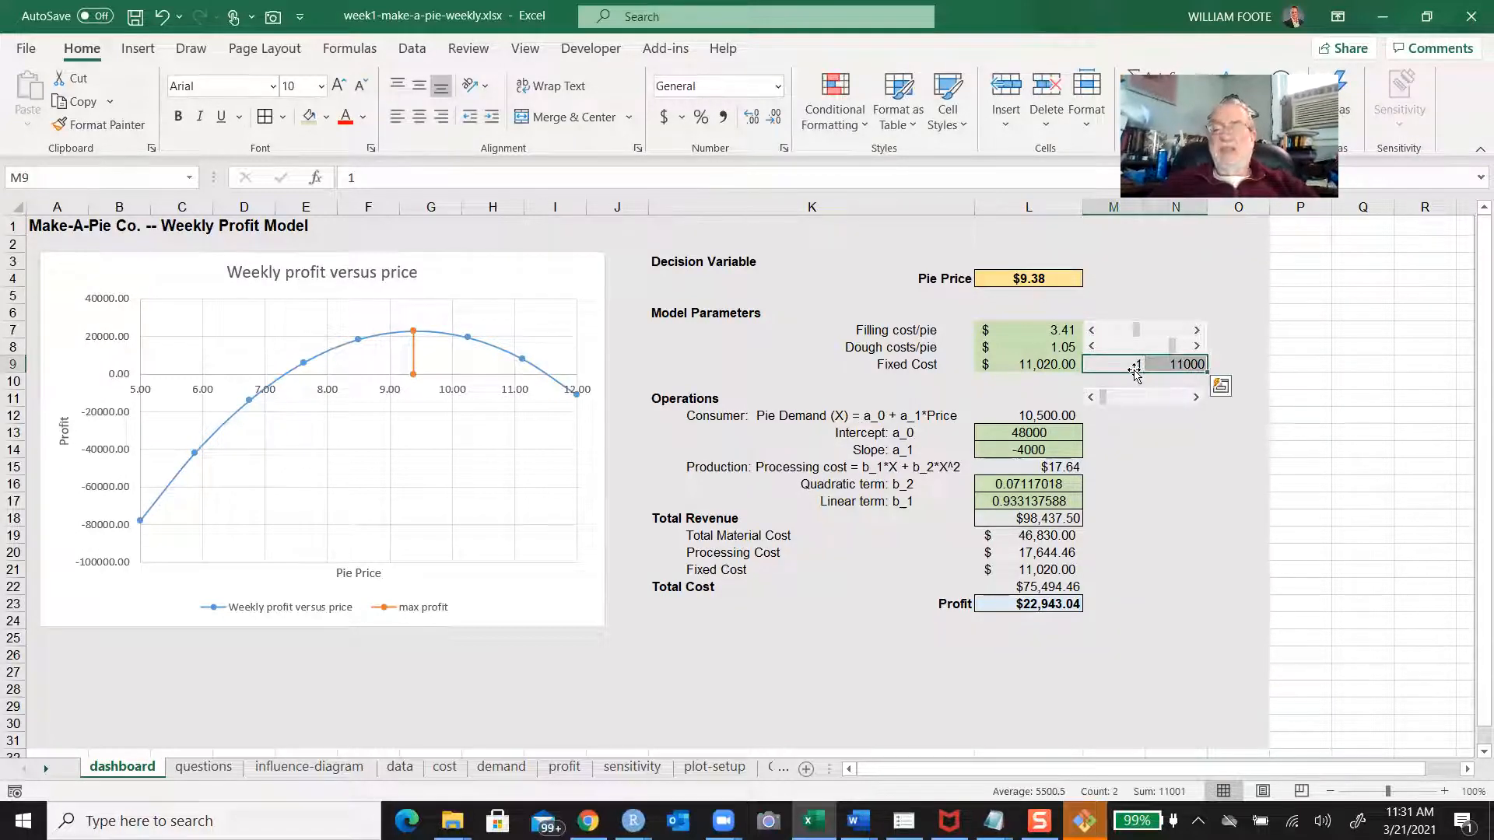
pyautogui.hotkey('ctrl', 'c')
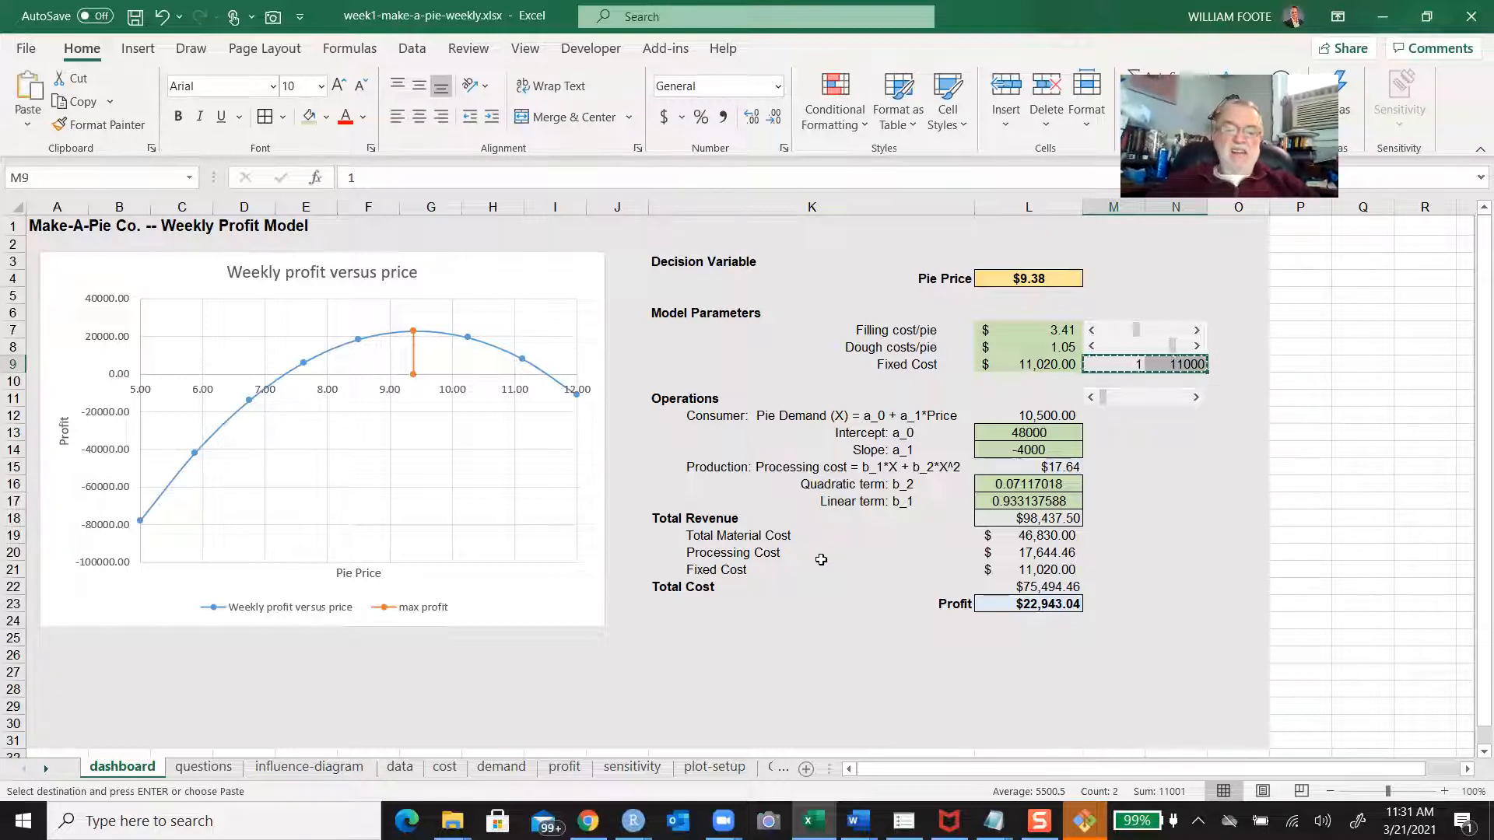
pyautogui.click(722, 765)
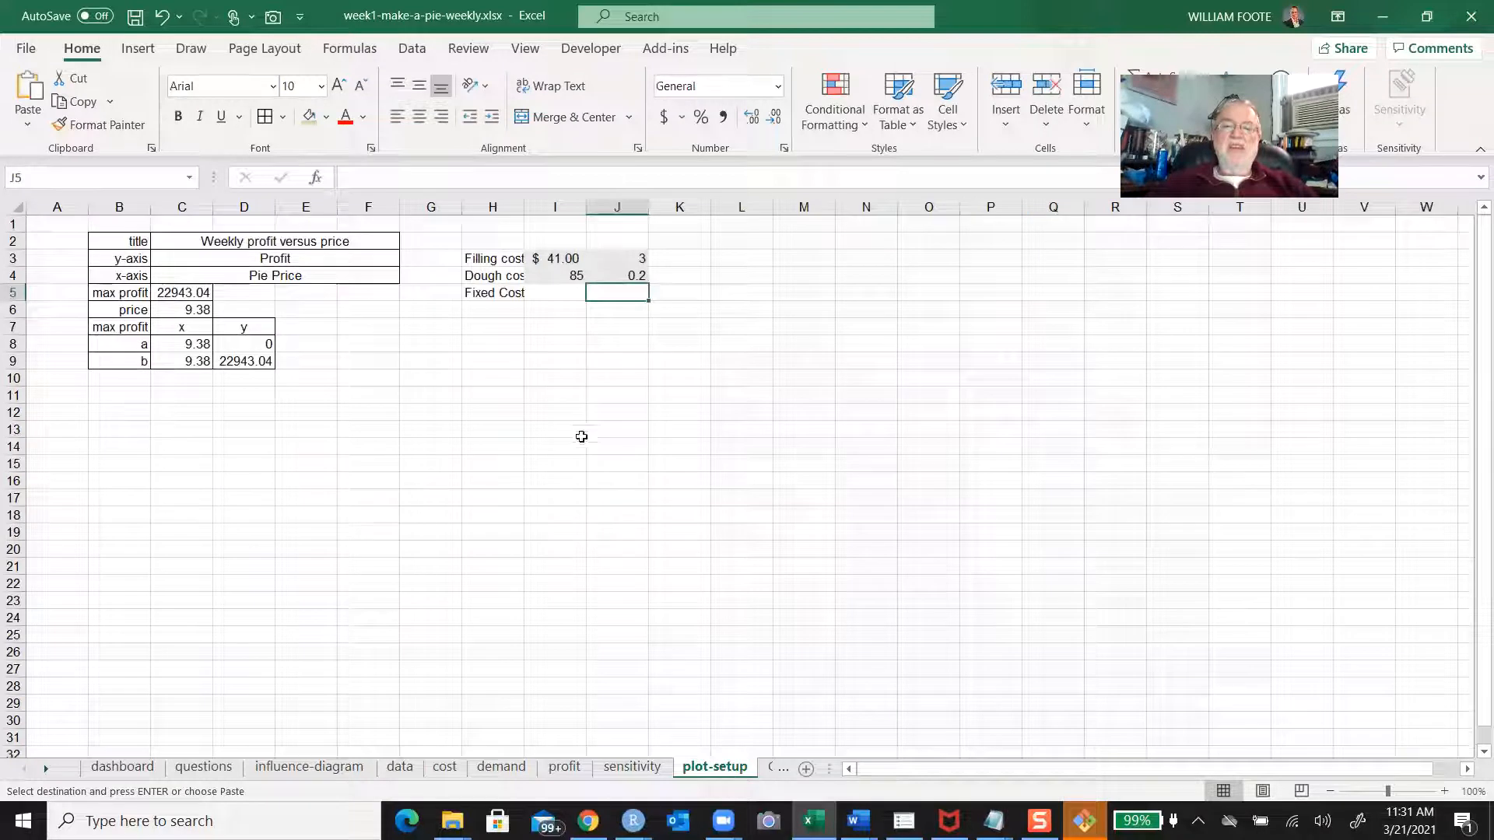
pyautogui.click(557, 295)
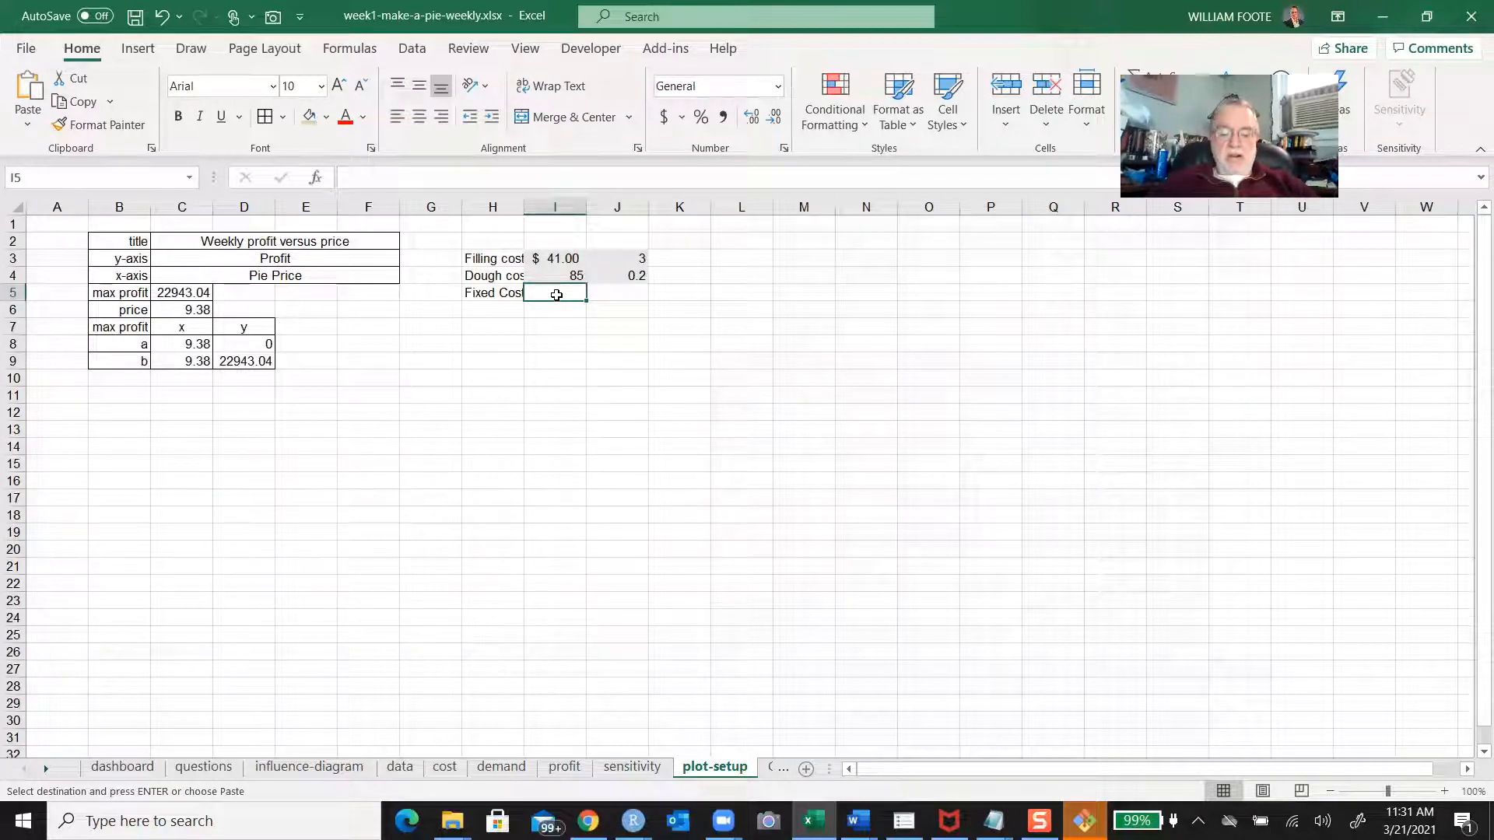
pyautogui.press('Return')
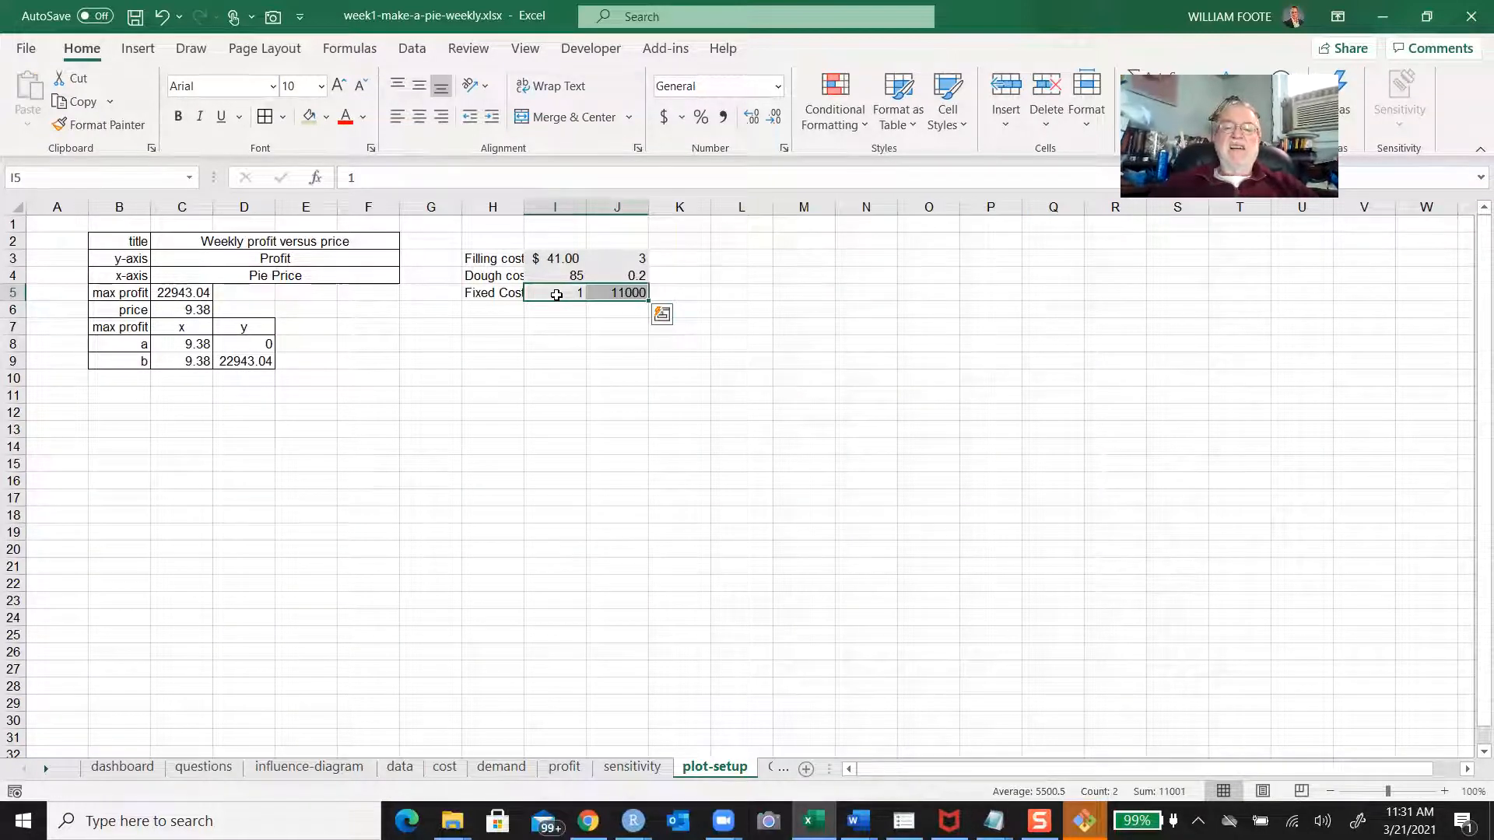
pyautogui.press('Right')
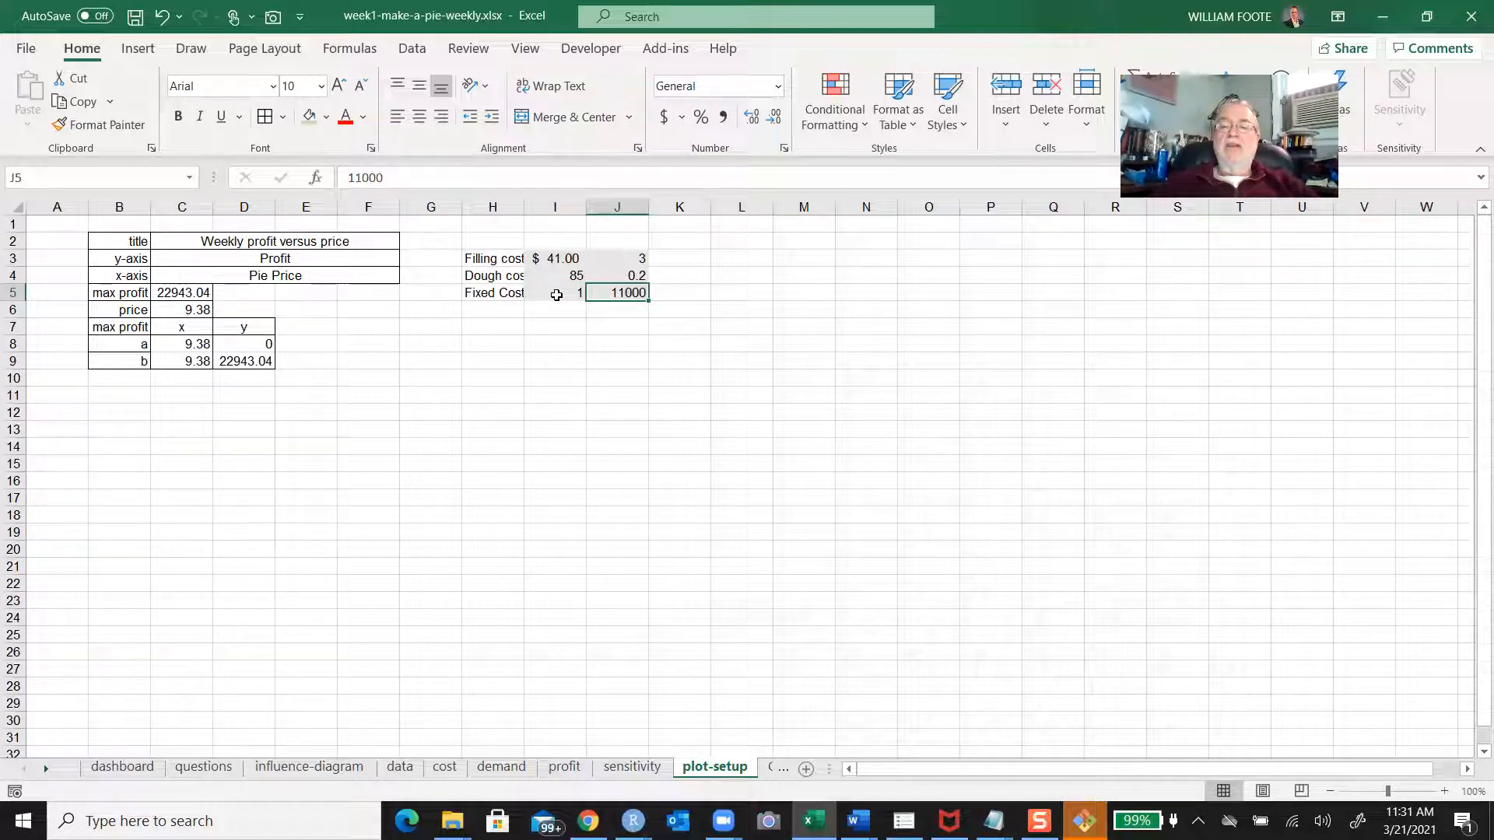
pyautogui.click(556, 295)
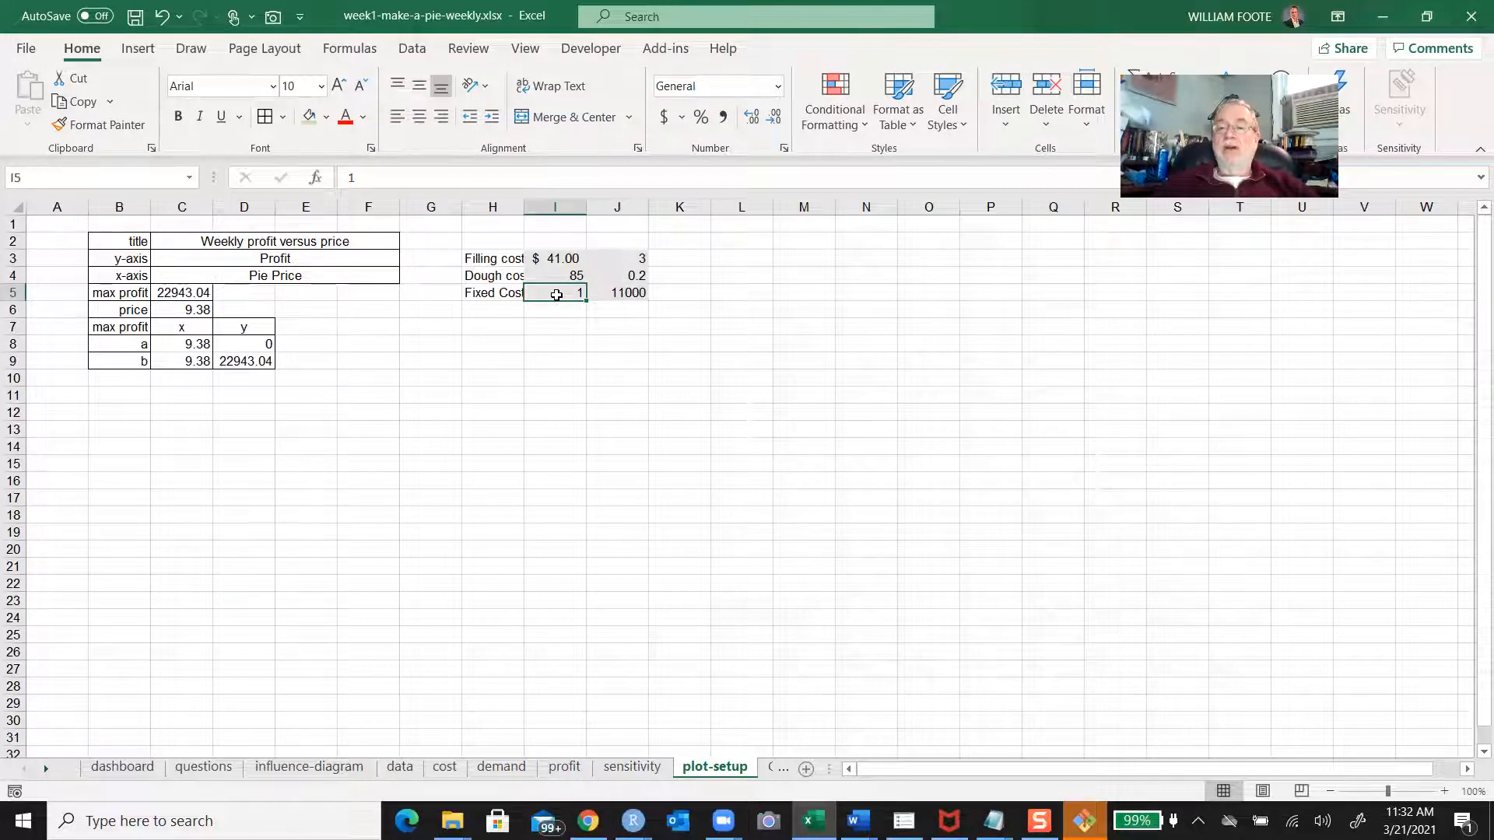
# Check the fixed cost inputs in I5:J5 on the plot-setup sheet and the fixed cost formula in L9 on the dashboard
pyautogui.press('Right')
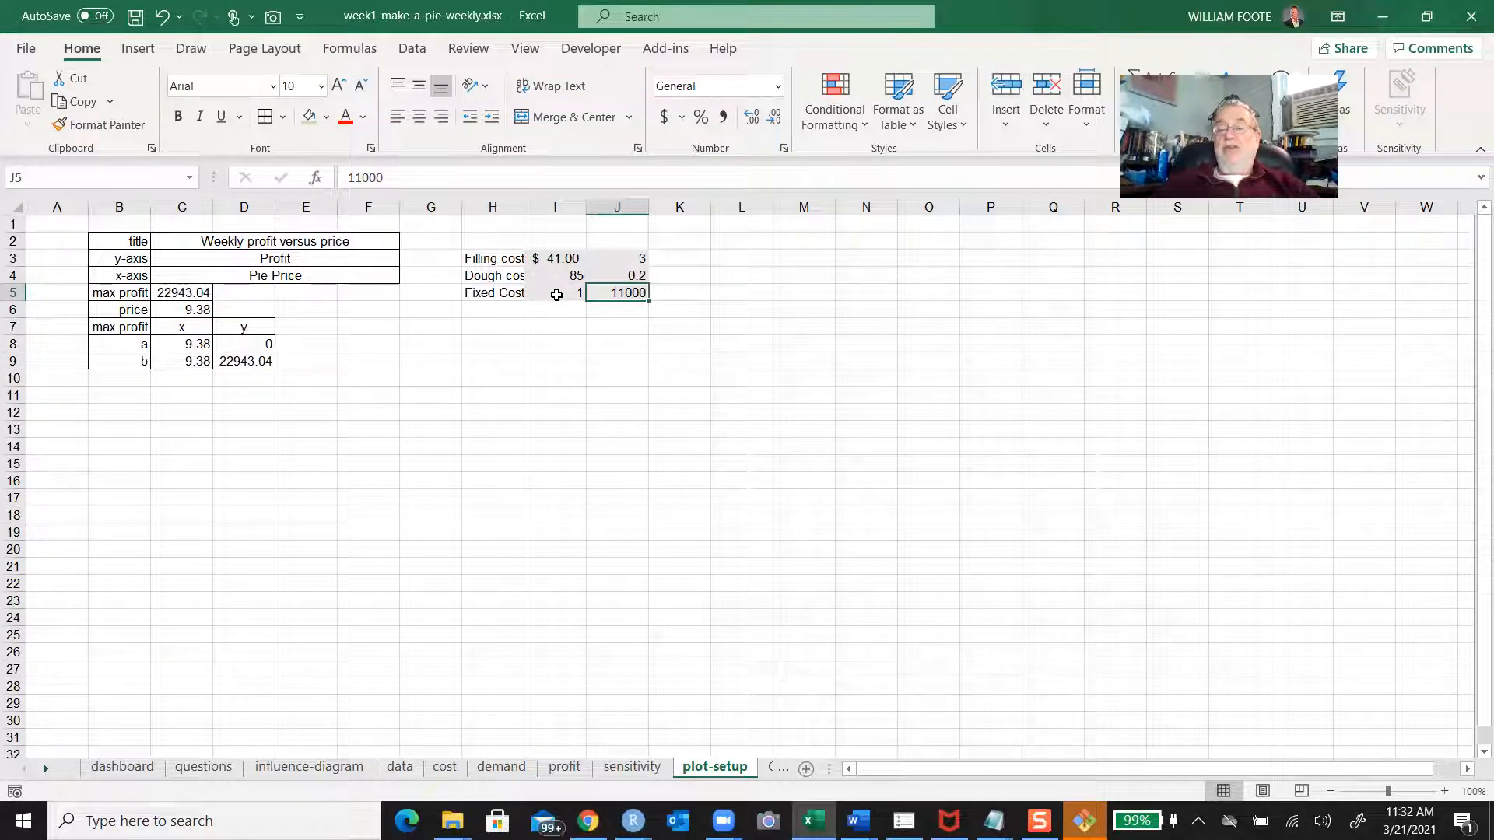
pyautogui.click(556, 295)
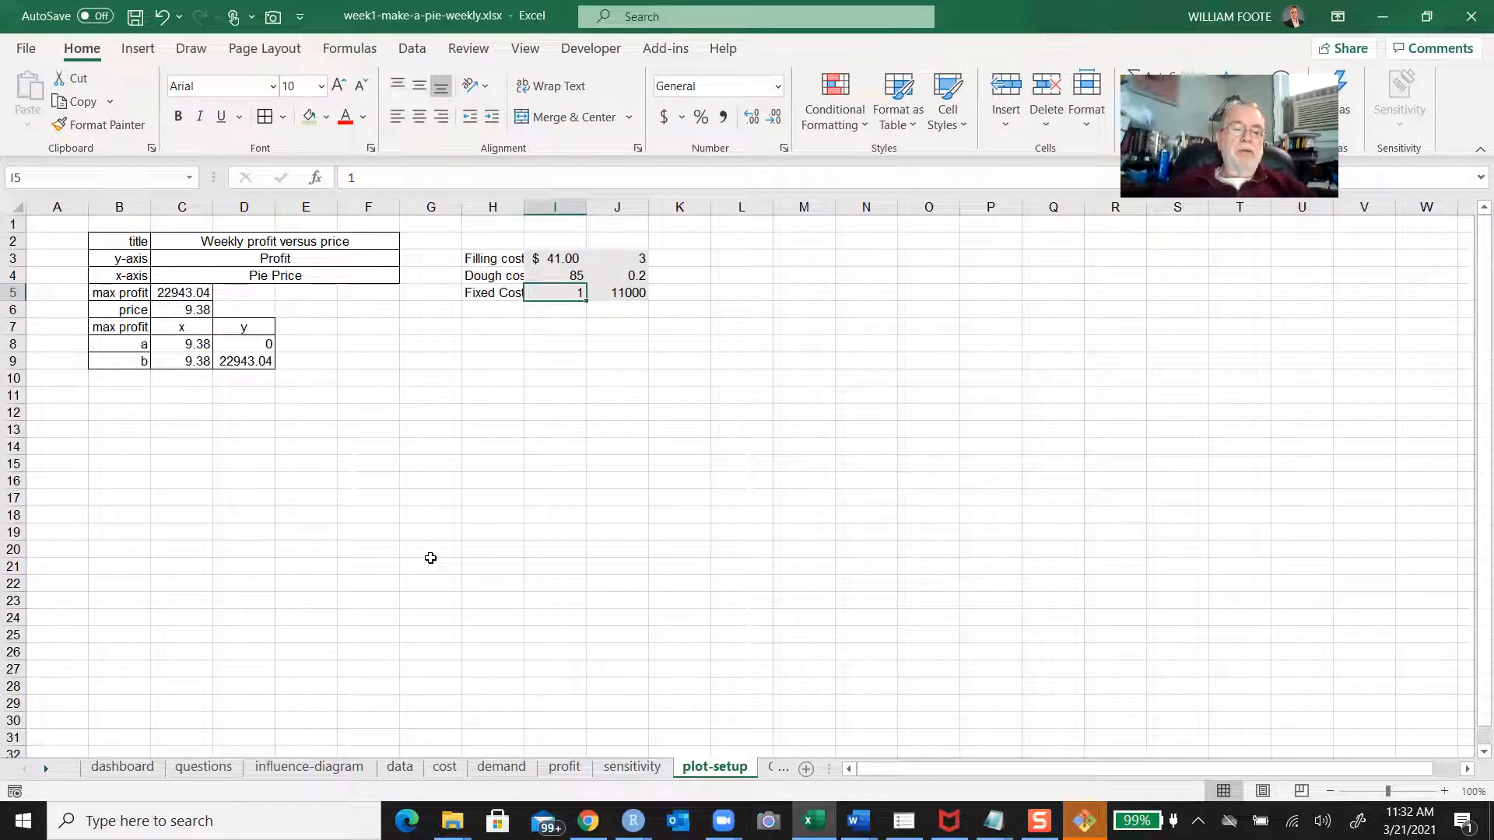
pyautogui.click(125, 768)
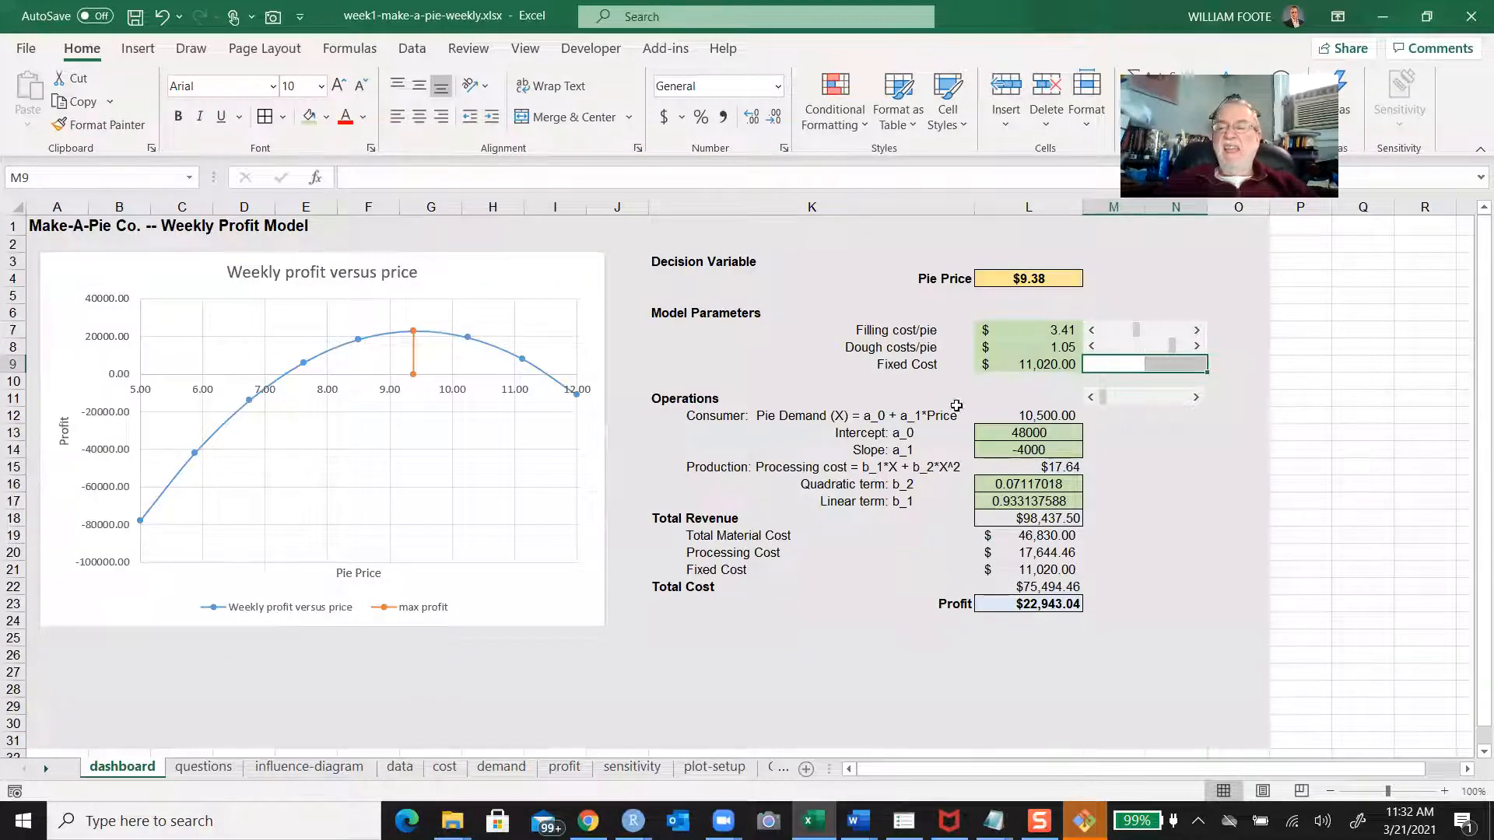
pyautogui.click(1004, 367)
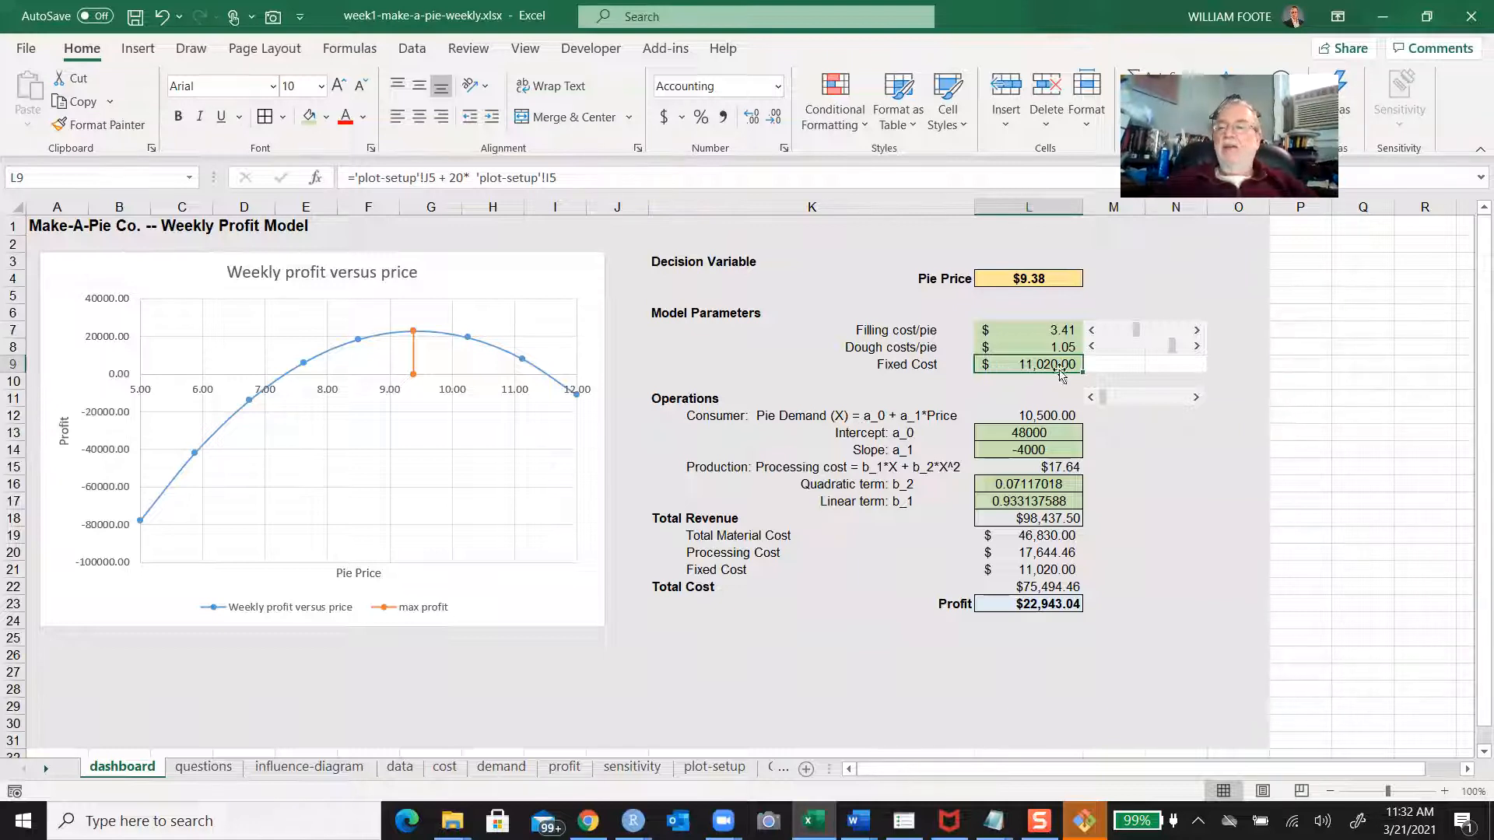
# Move the fixed cost scroll bar from row 11 back up over M9:N9 on the dashboard
pyautogui.rightClick(1132, 400)
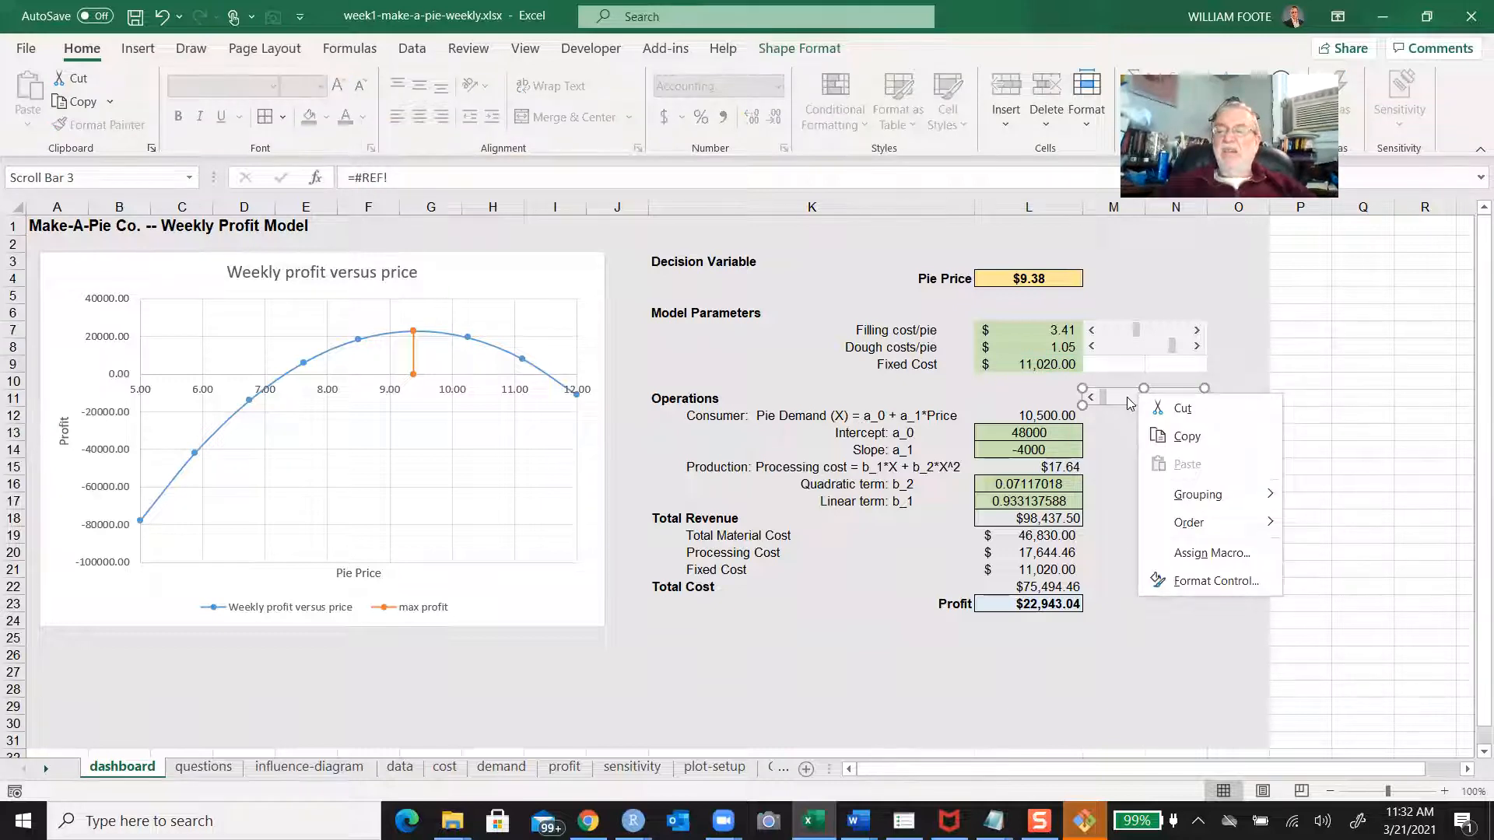
pyautogui.press('Escape')
pyautogui.moveTo(1129, 399); pyautogui.dragTo(1125, 364)
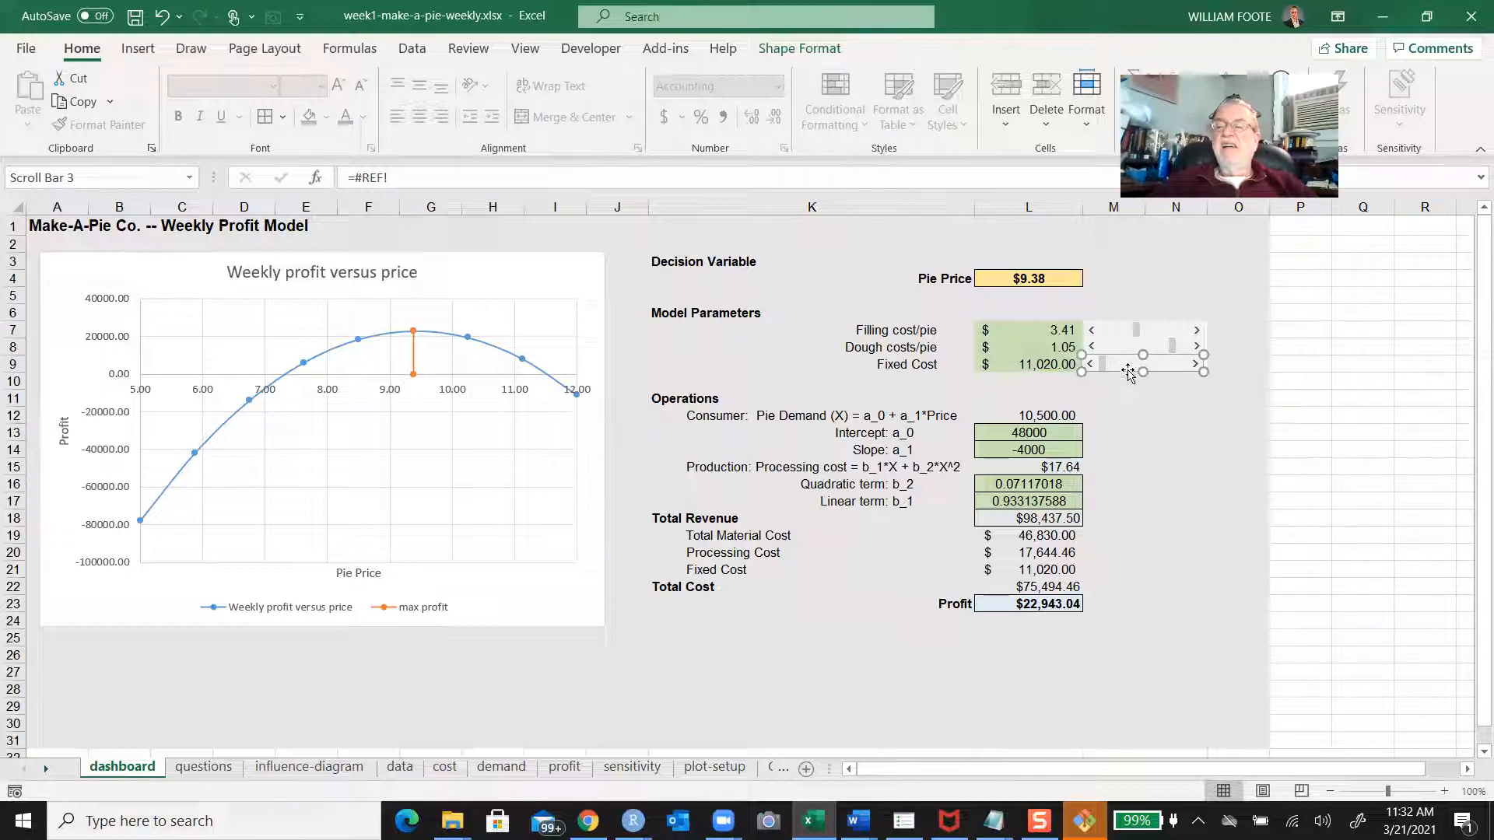
pyautogui.click(1147, 395)
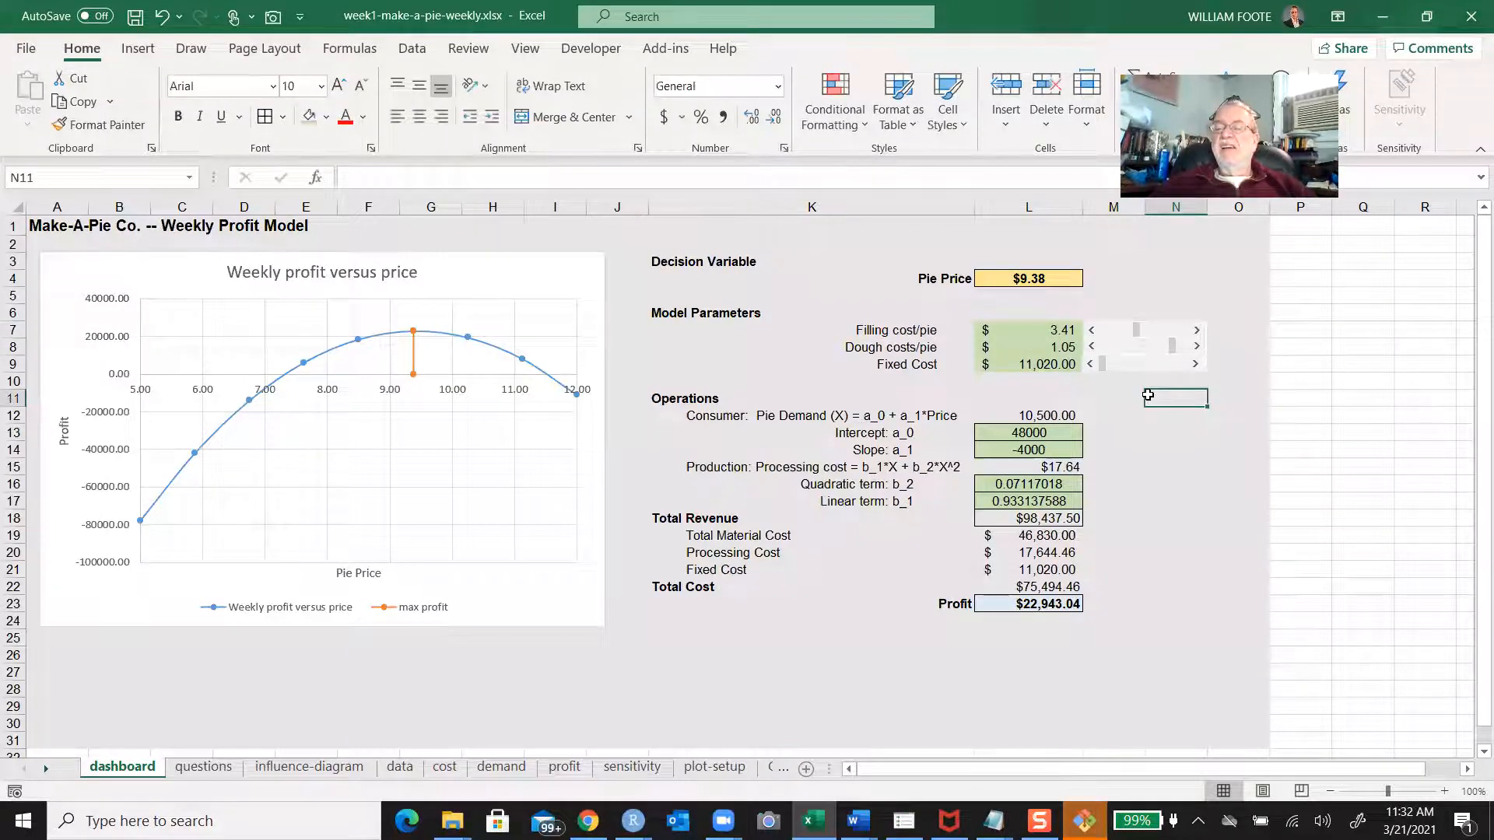
# Review the cost cells L7:L9 on the dashboard, the profit sheet's references to them, and the empty range K3:K5 on the plot-setup sheet
pyautogui.click(1028, 331)
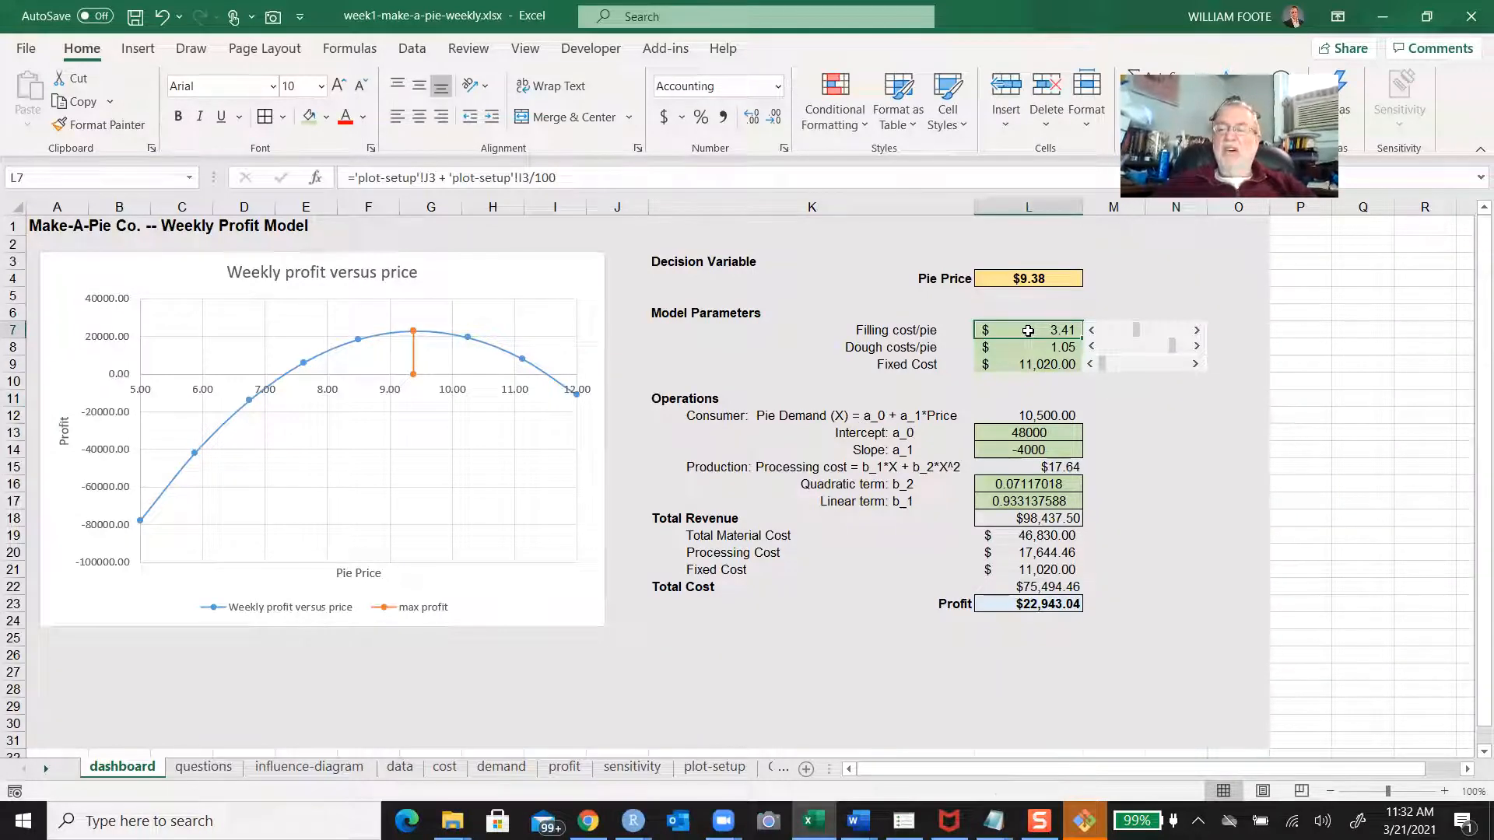
pyautogui.hotkey('shift', 'Down')
pyautogui.hotkey('shift', 'Down')
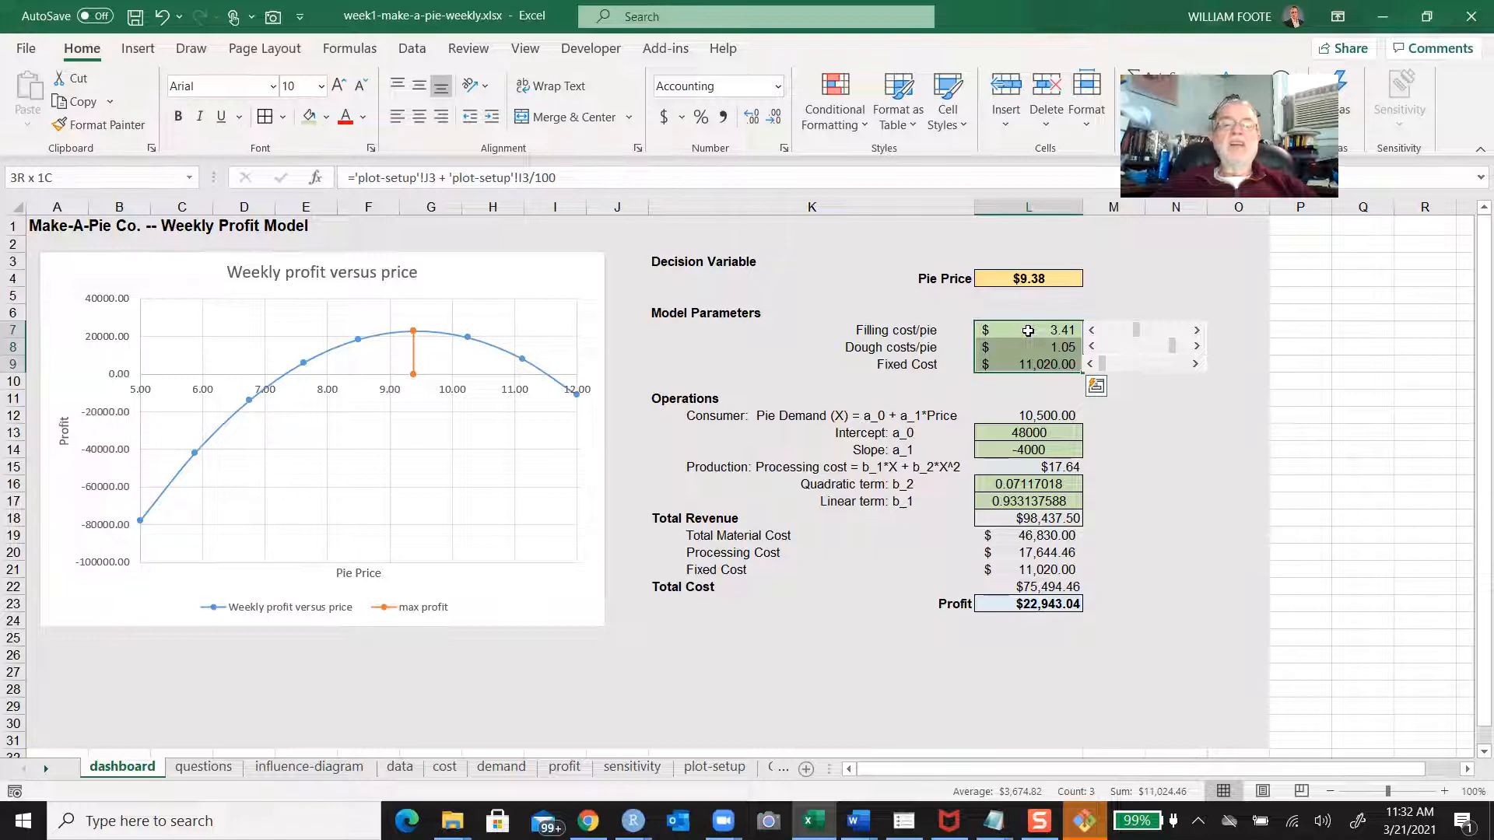
pyautogui.press('Down')
pyautogui.press('Down')
pyautogui.press('Down')
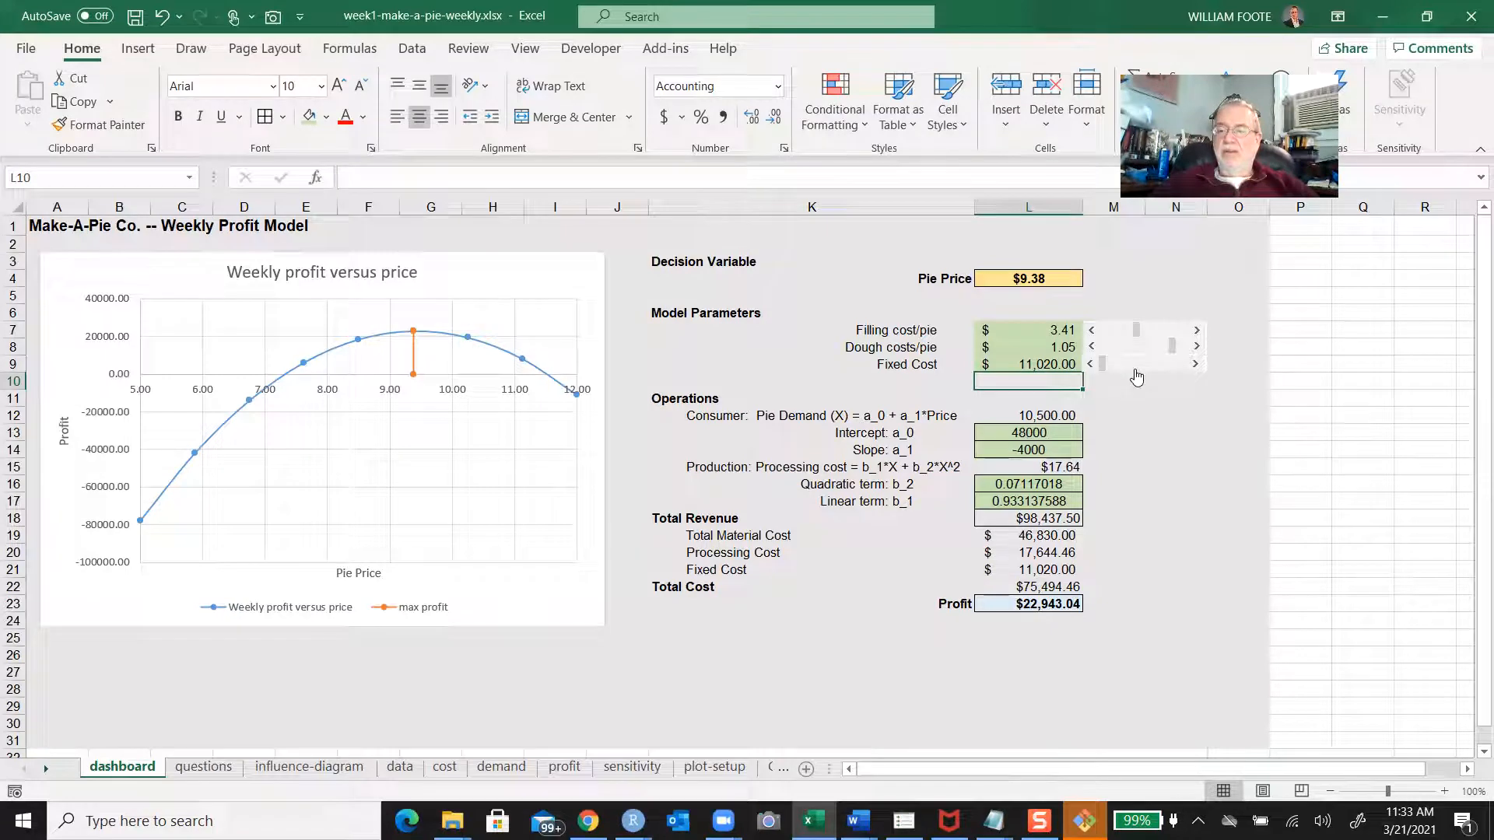
pyautogui.click(717, 768)
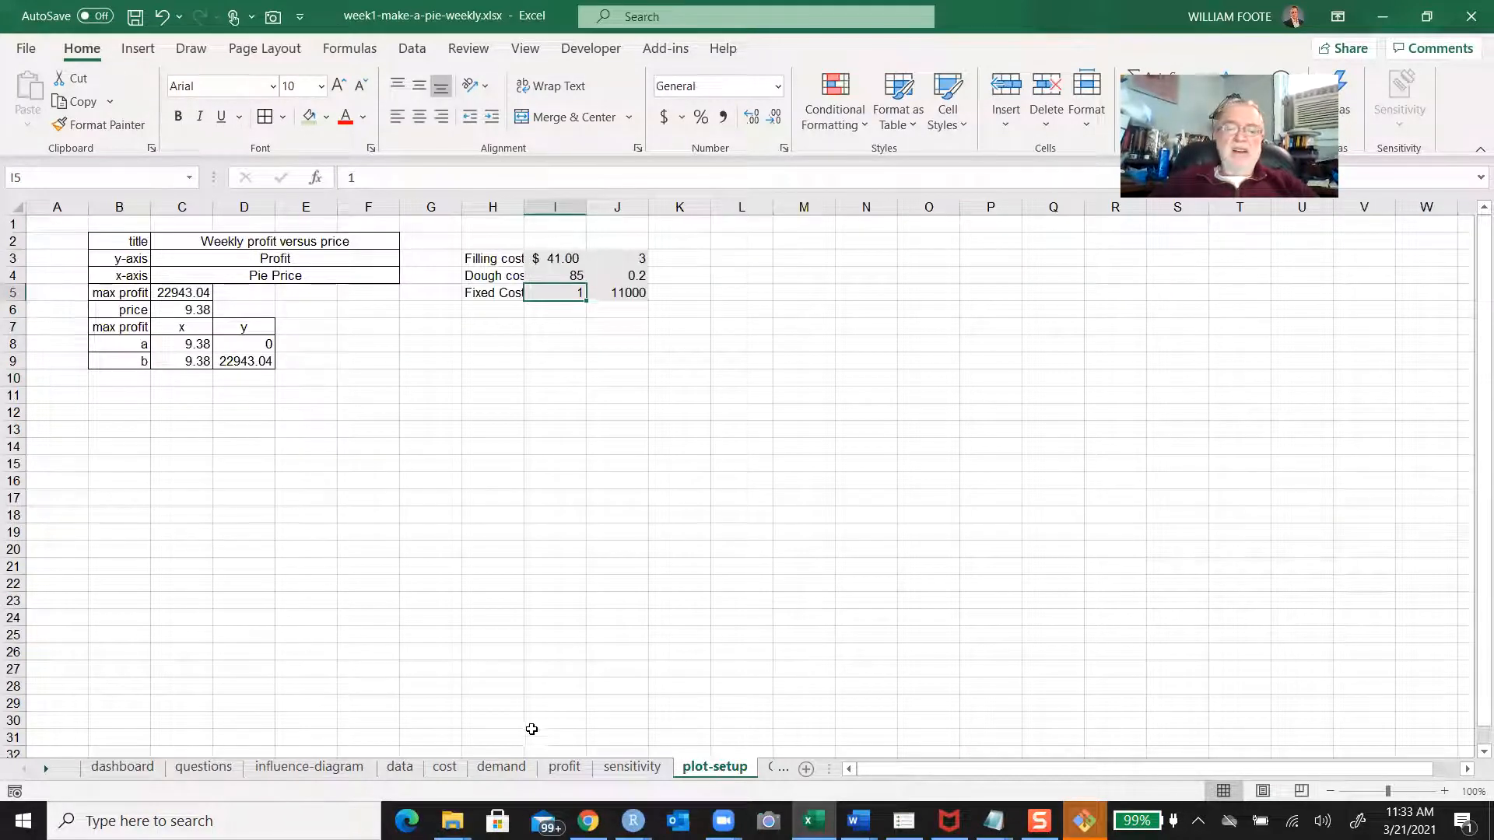
pyautogui.click(562, 768)
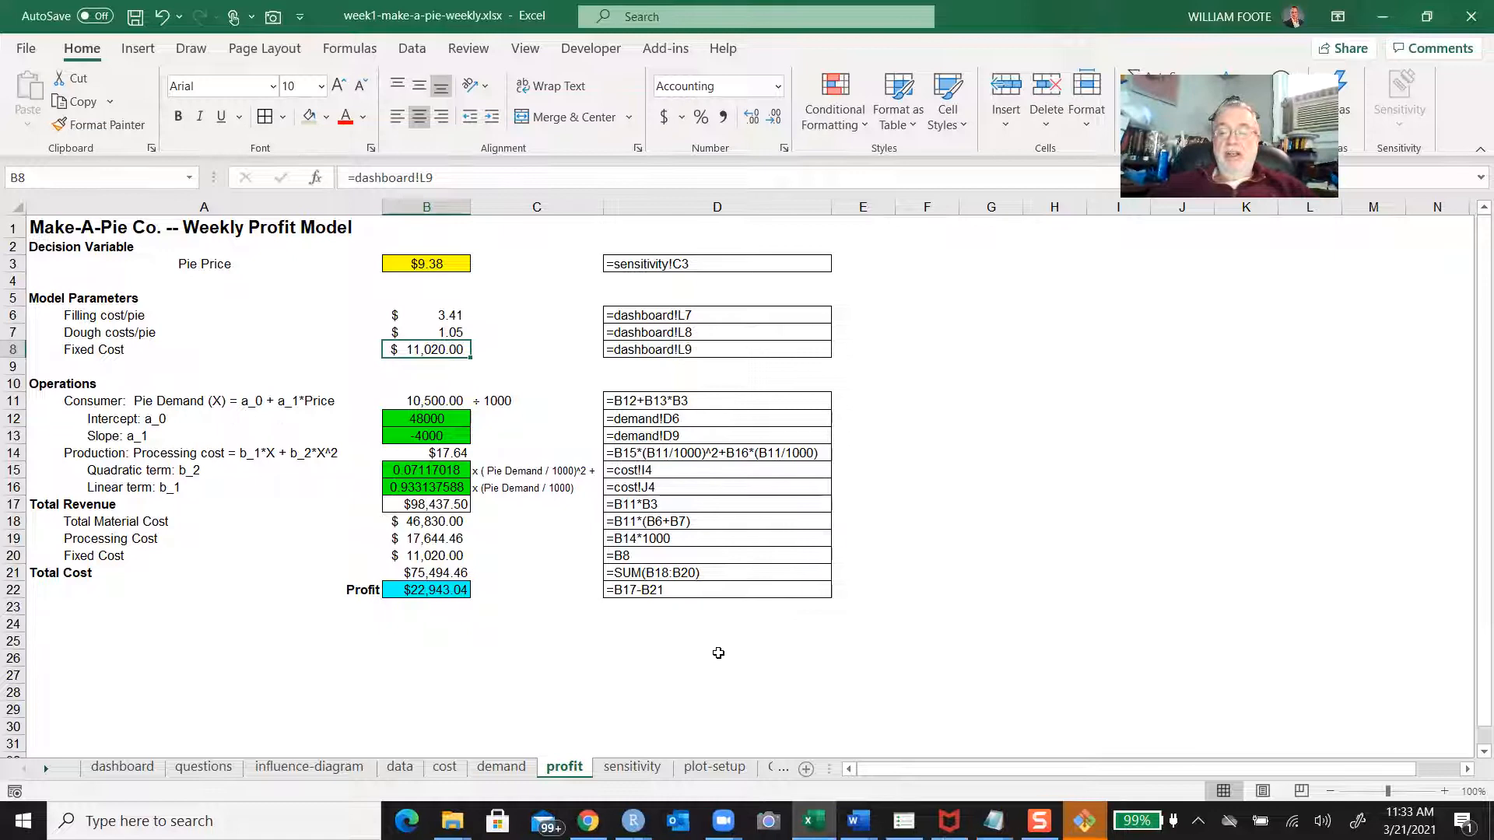
pyautogui.click(714, 767)
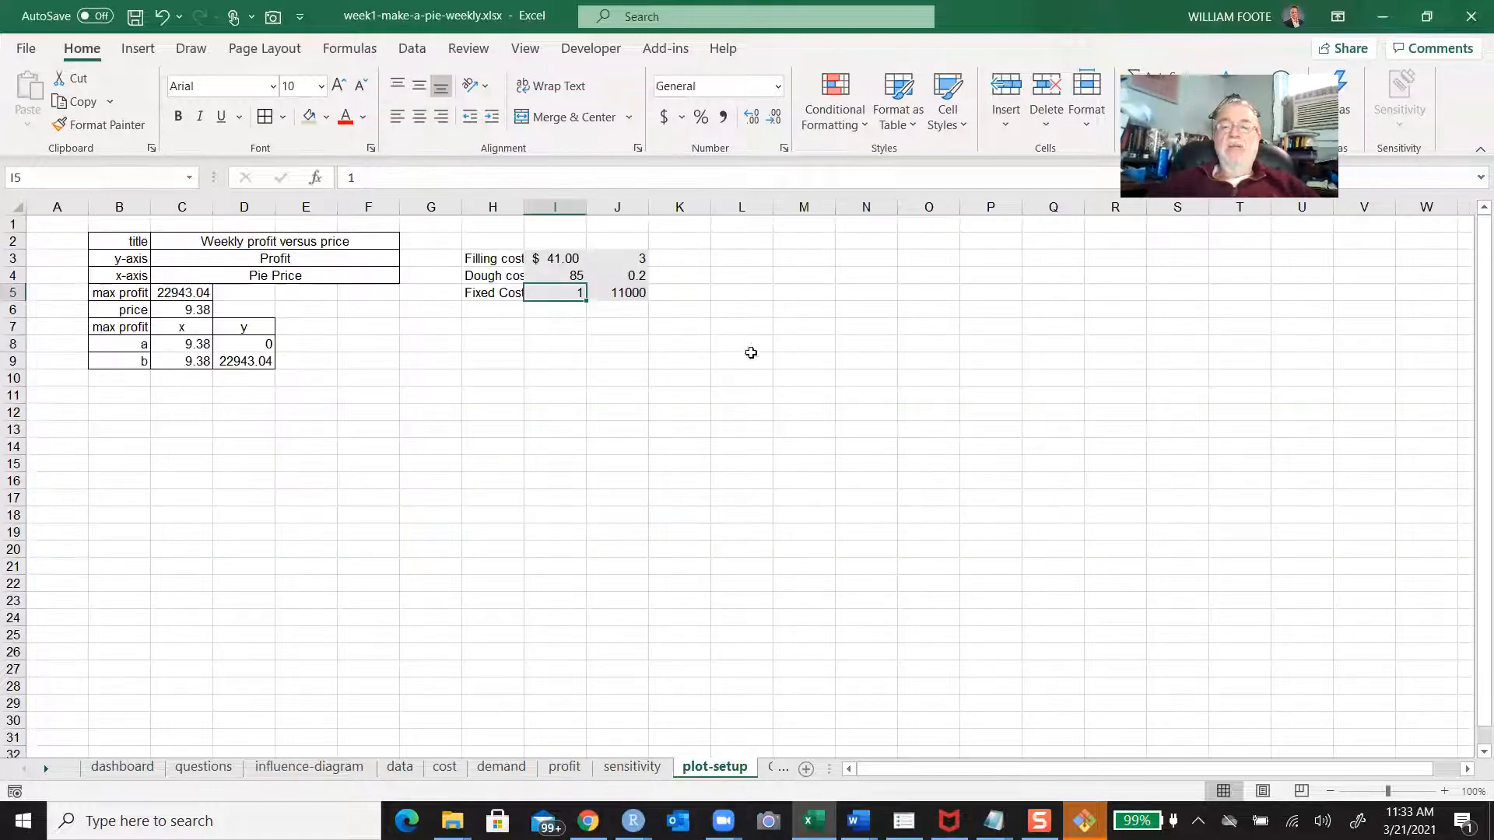
pyautogui.click(693, 259)
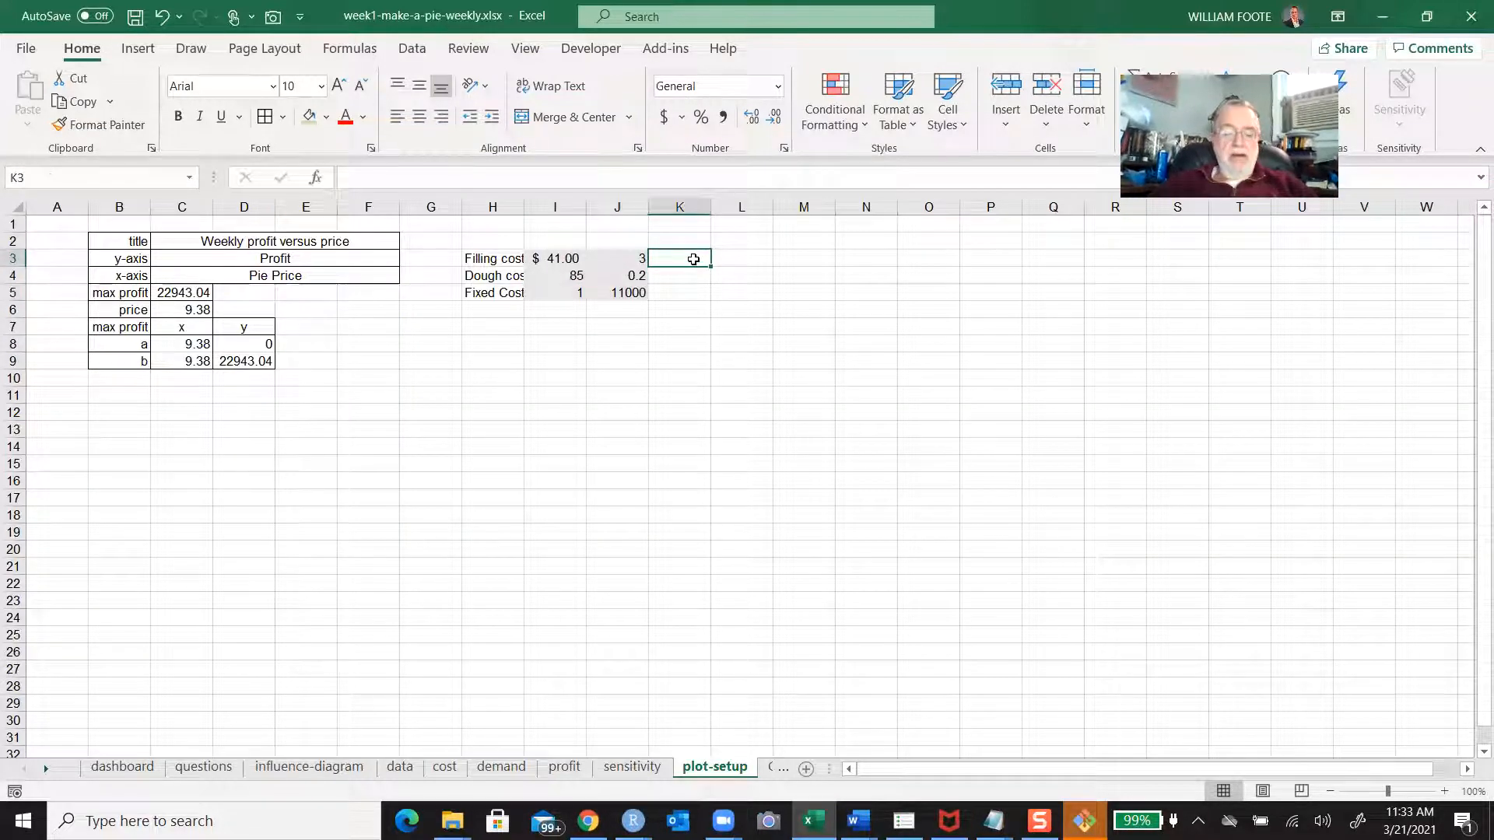
pyautogui.moveTo(693, 259); pyautogui.dragTo(693, 292)
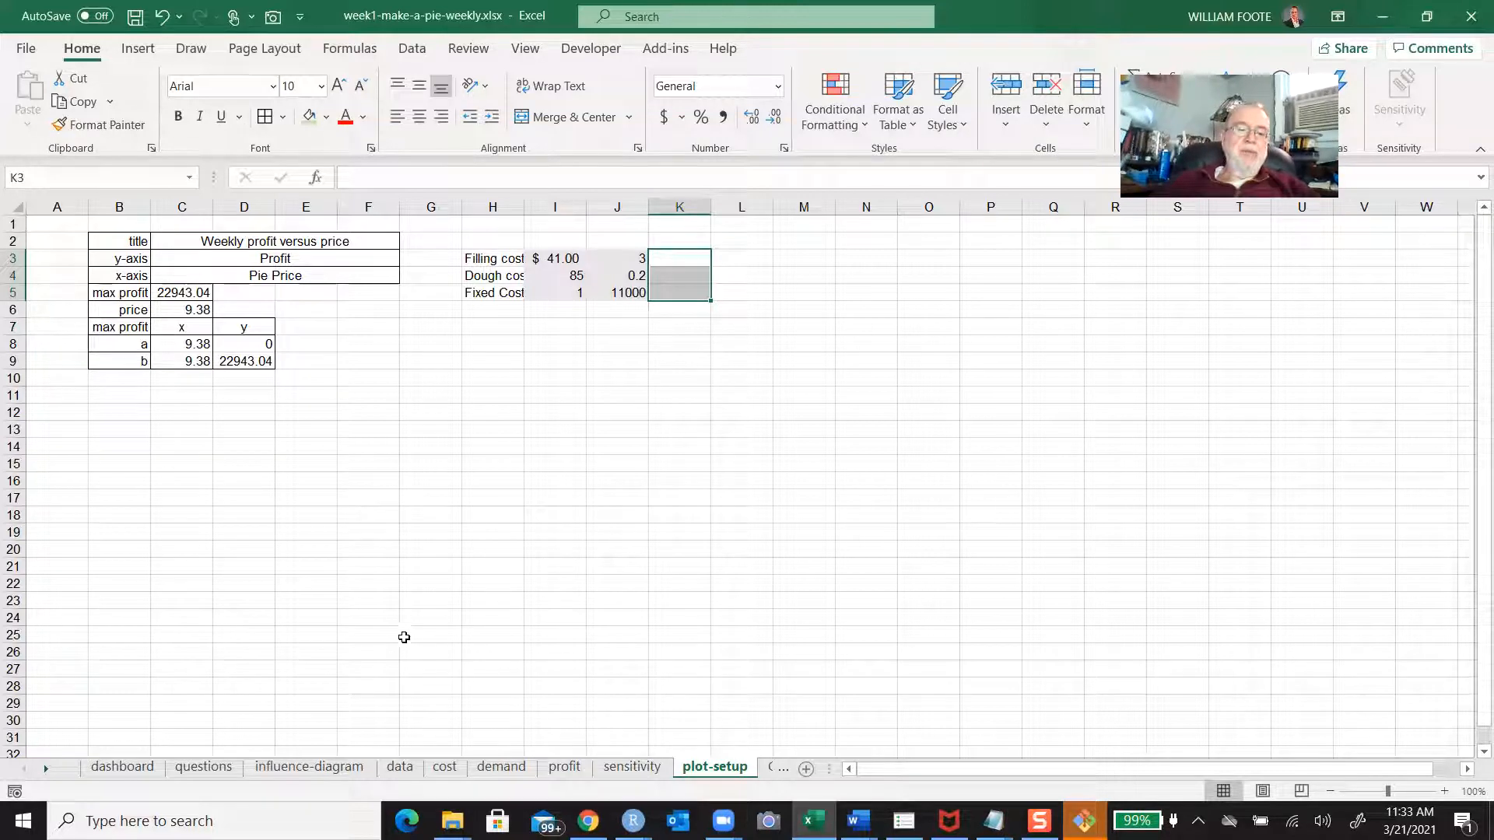
# Move the three cost formulas from L7:L9 on the dashboard to K3:K5 on the plot-setup sheet and widen column K to fit them
pyautogui.click(122, 768)
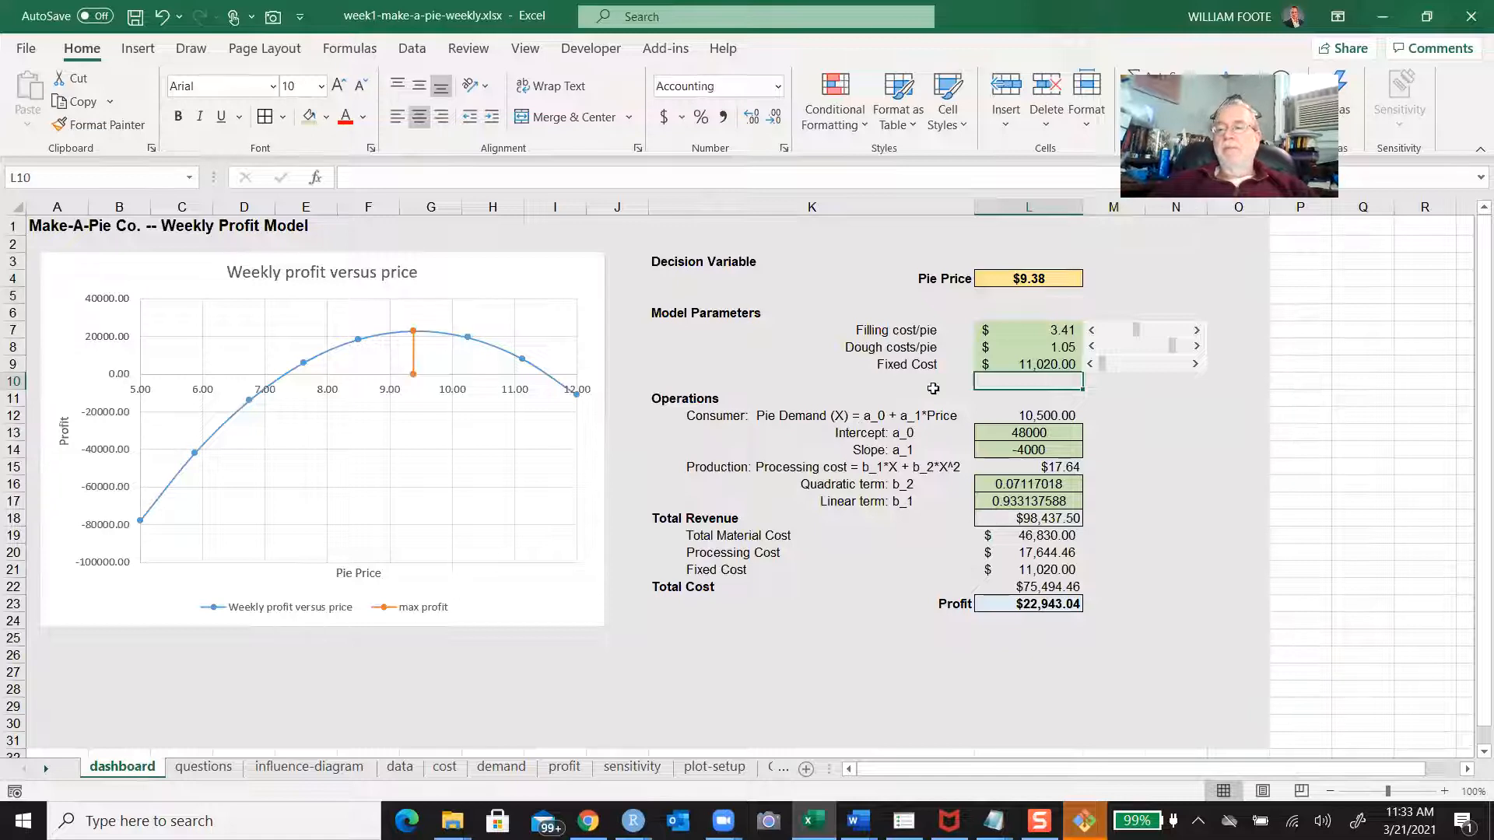
pyautogui.click(1003, 330)
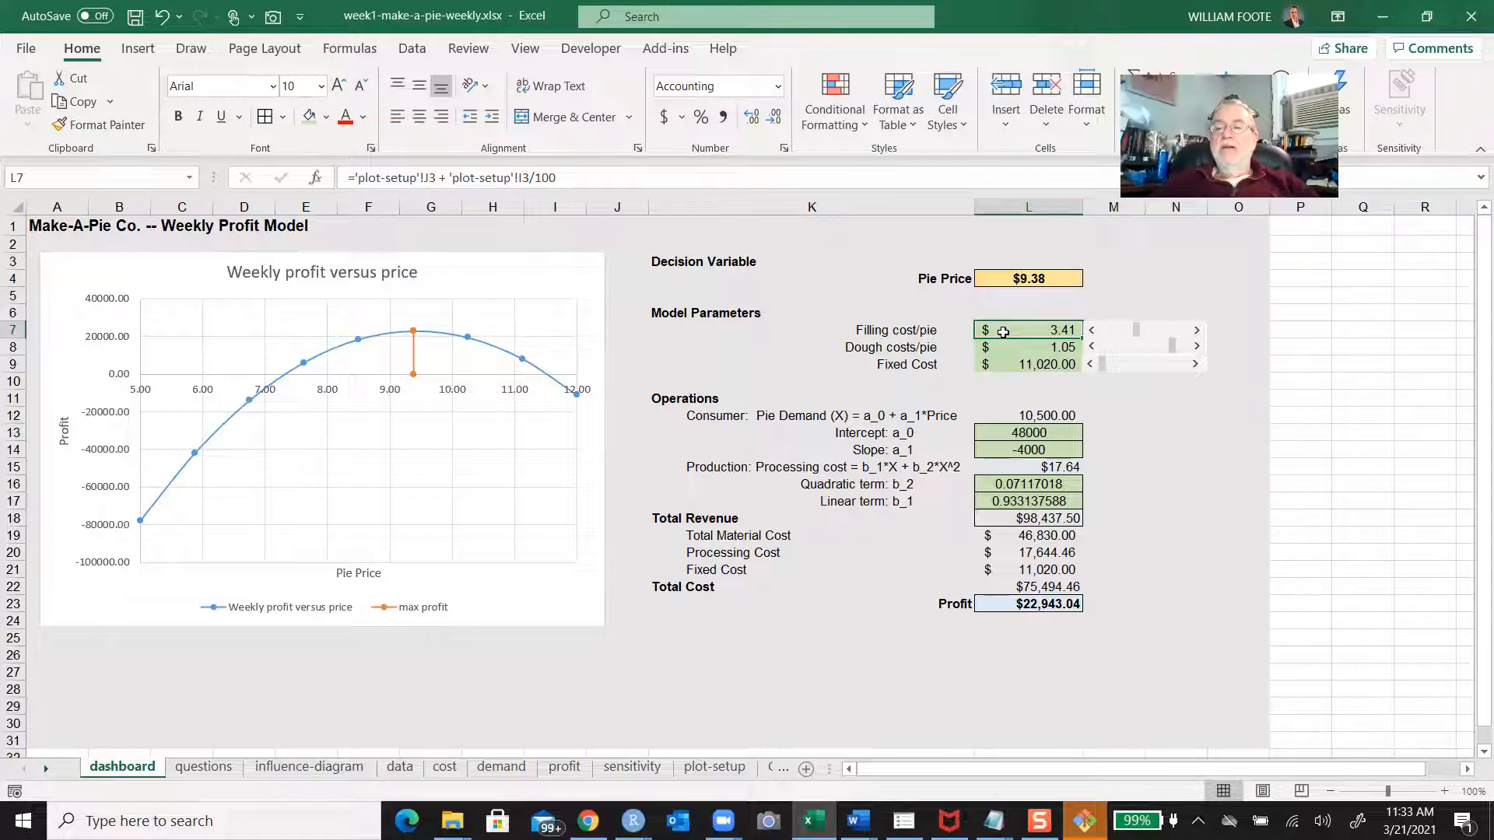
pyautogui.hotkey('shift', 'Down')
pyautogui.hotkey('shift', 'Down')
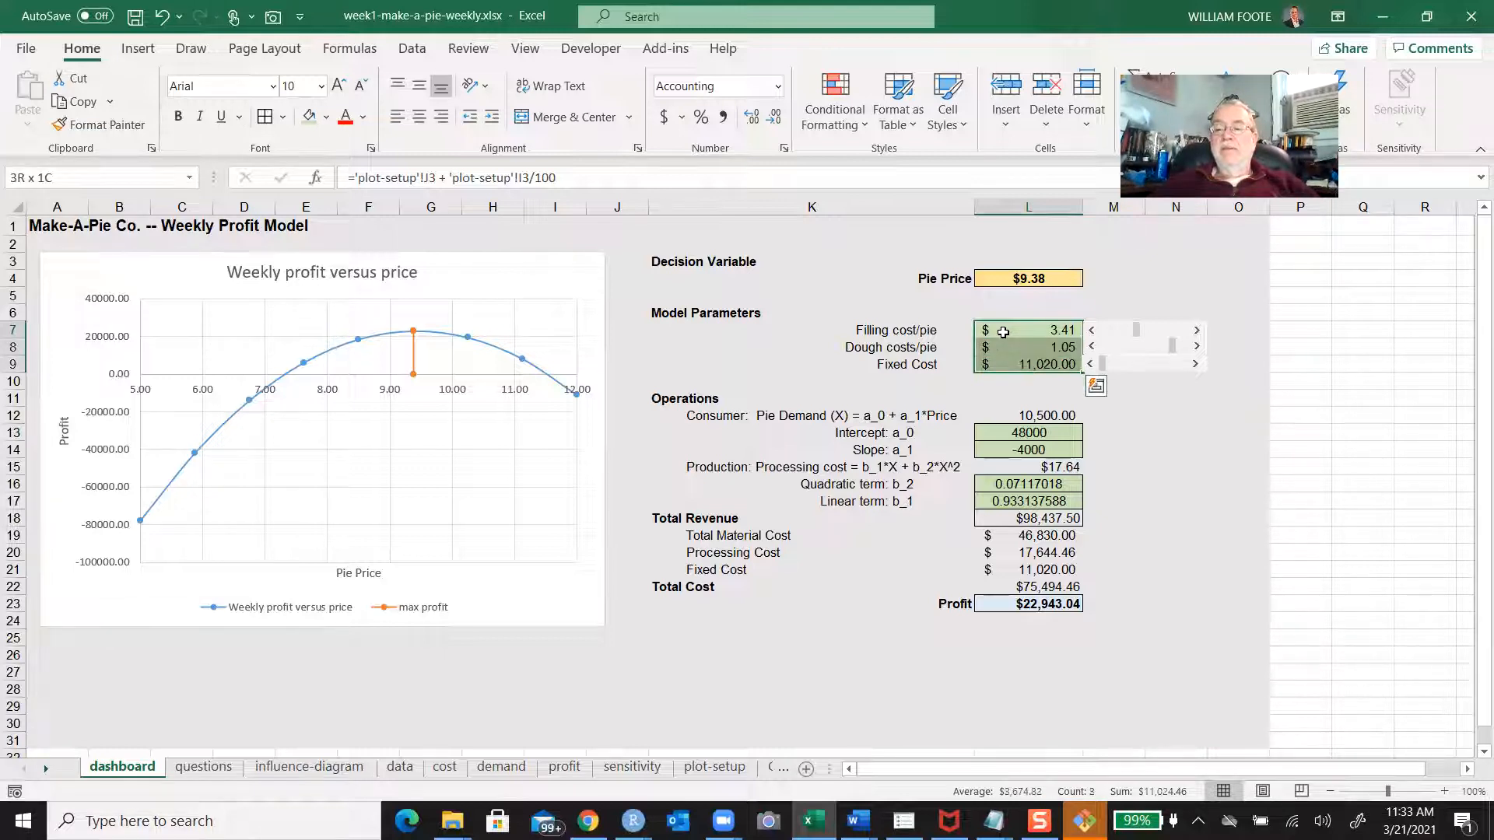
pyautogui.hotkey('ctrl', 'c')
pyautogui.hotkey('ctrl', 'q')
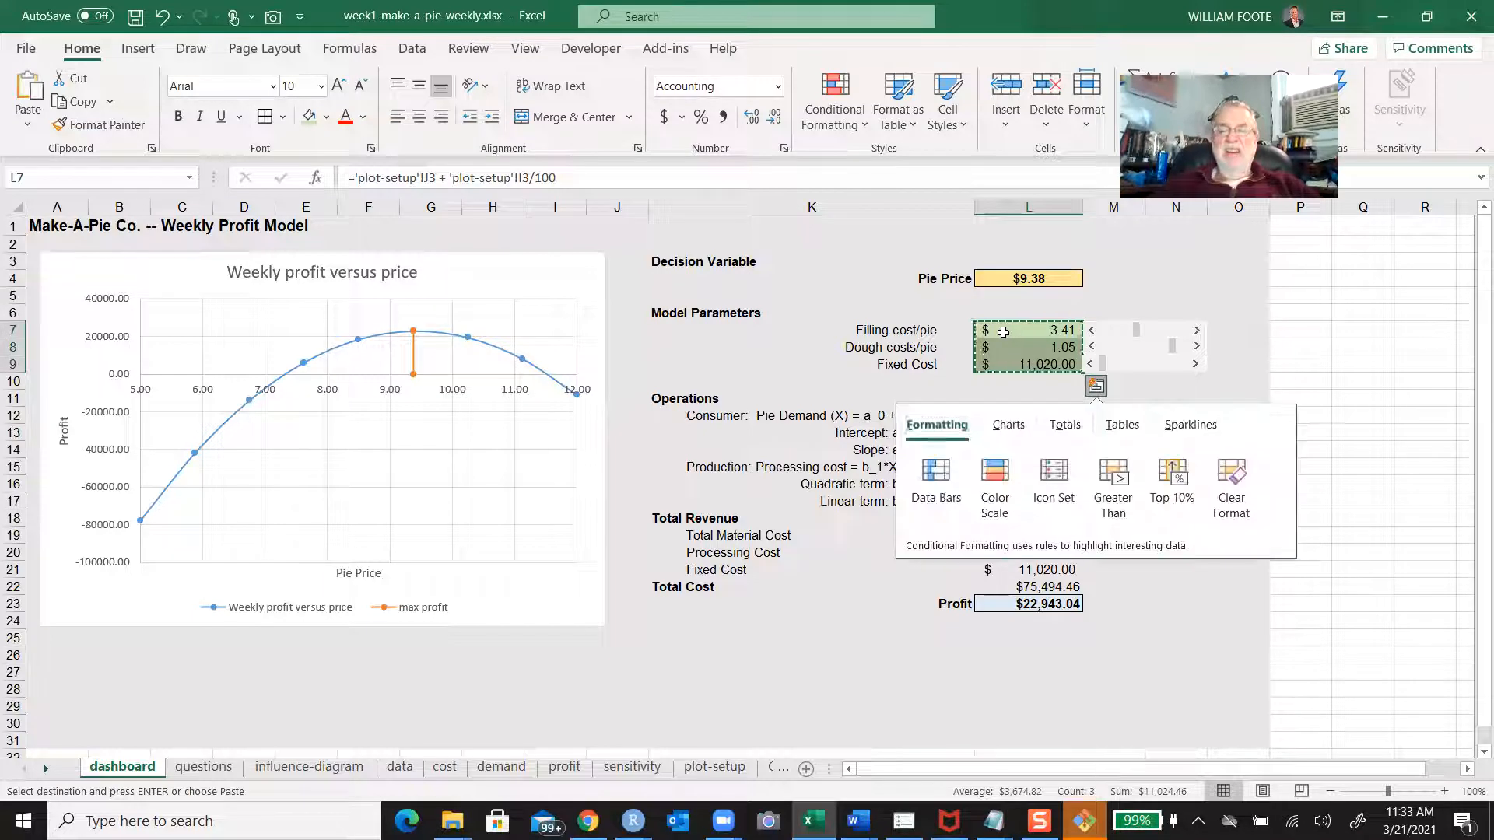
pyautogui.click(714, 766)
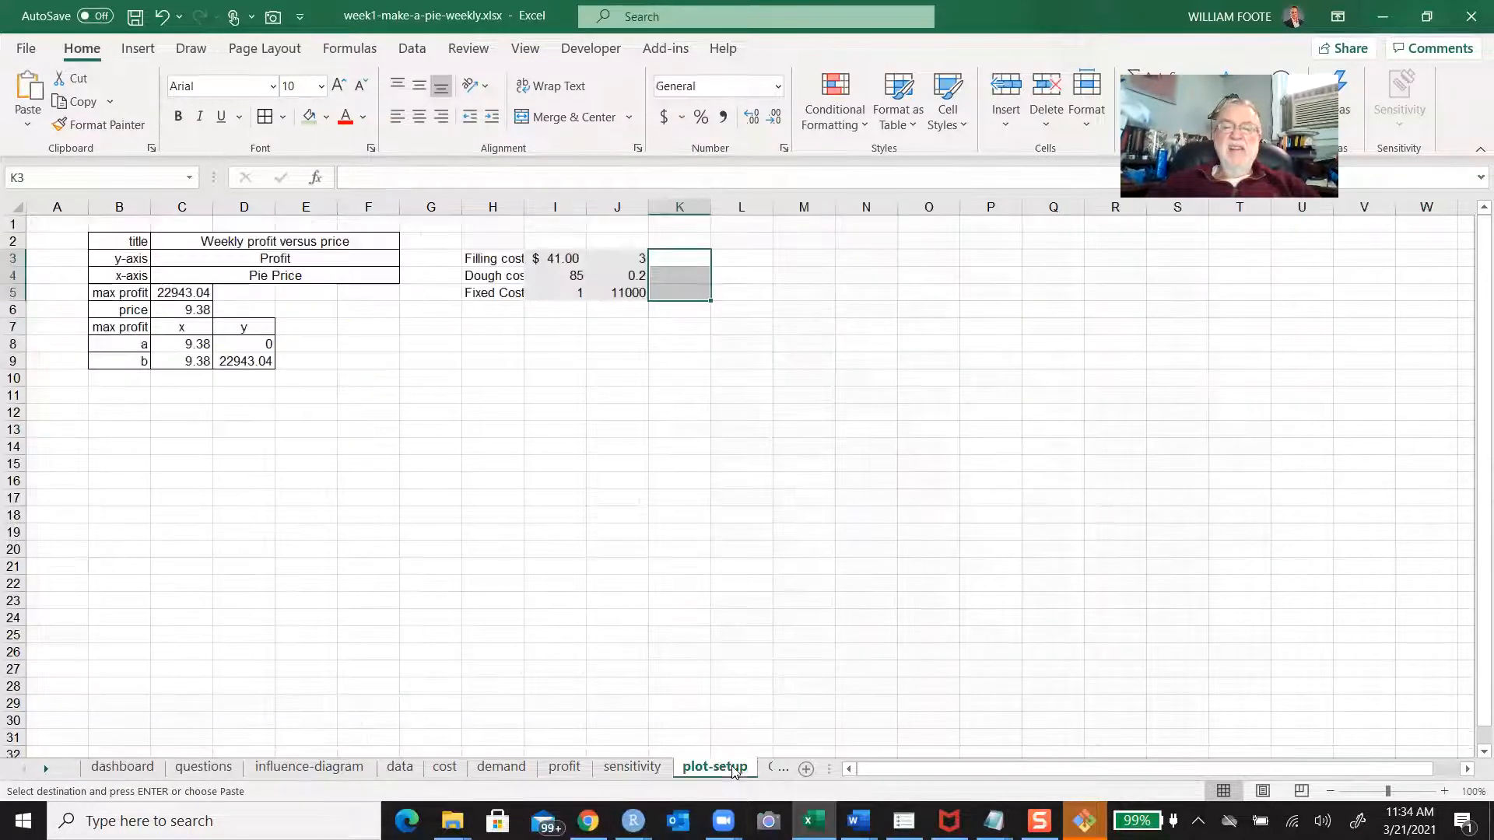
pyautogui.click(684, 259)
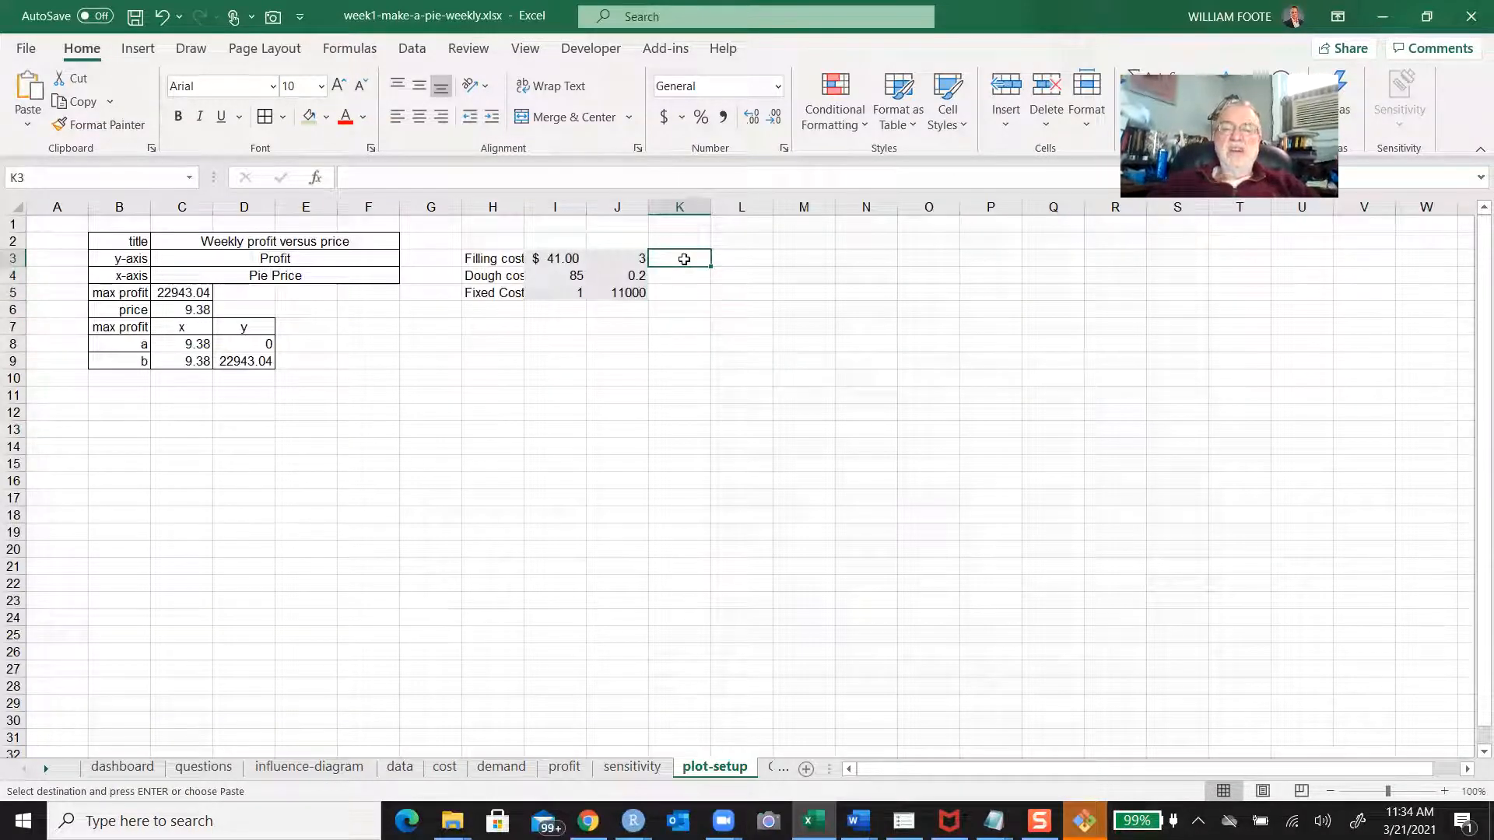
pyautogui.hotkey('ctrl', 'v')
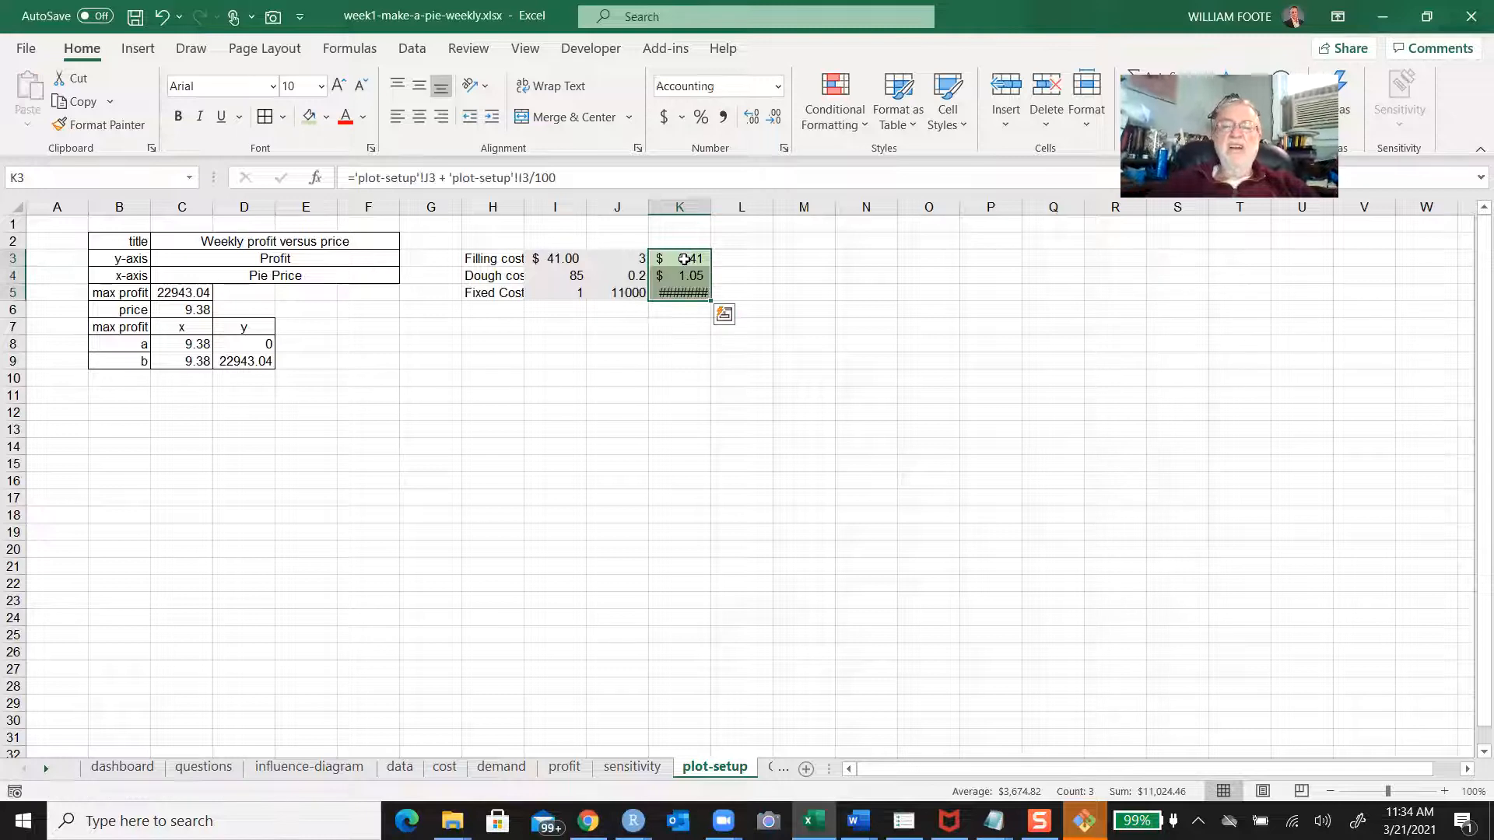
pyautogui.moveTo(725, 206); pyautogui.dragTo(760, 206)
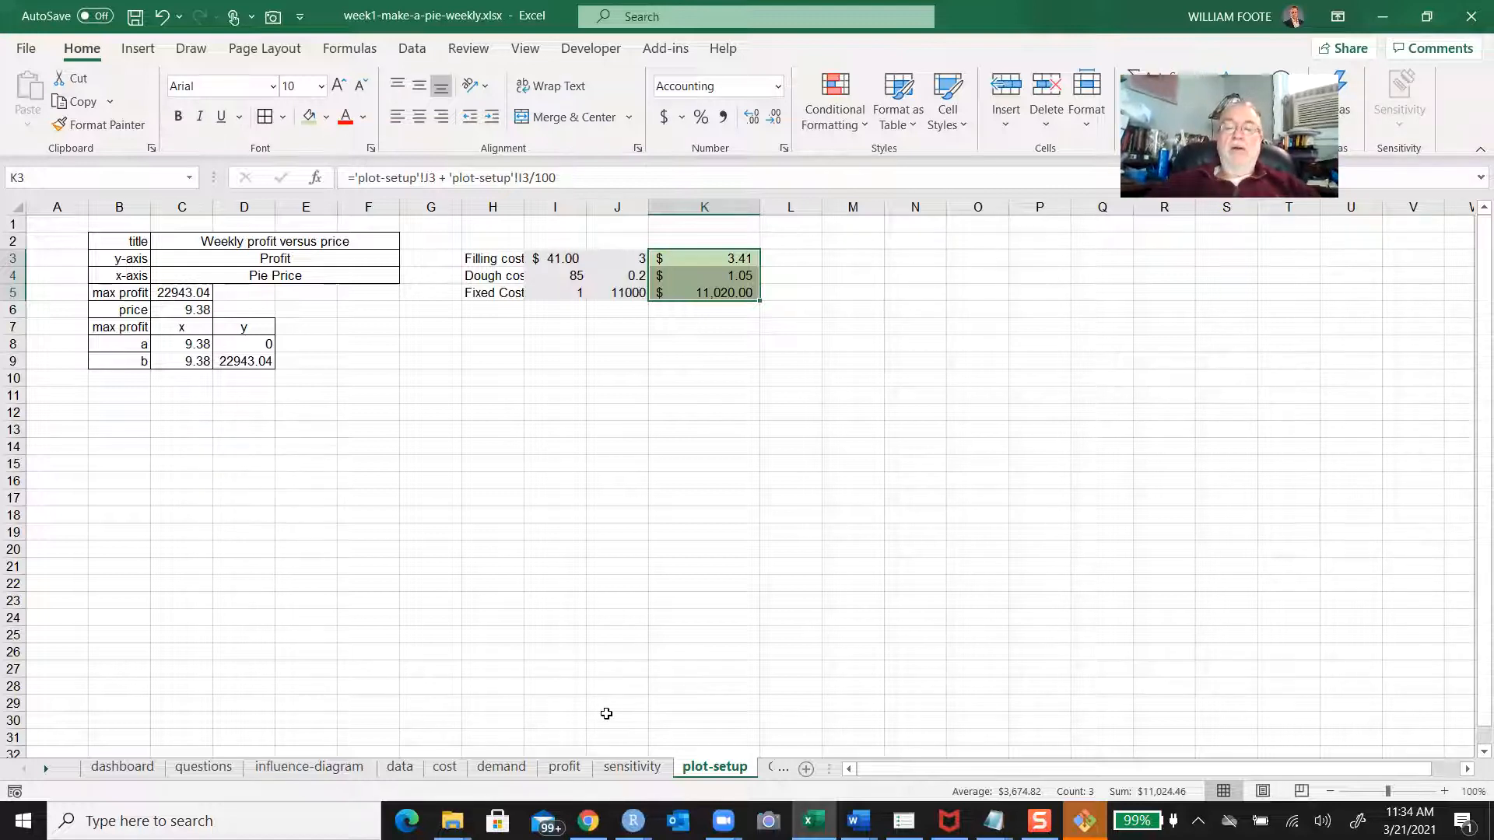
# Check the model parameter references on the profit sheet, and link the dashboard's filling cost in L7 to profit!B6
pyautogui.click(562, 767)
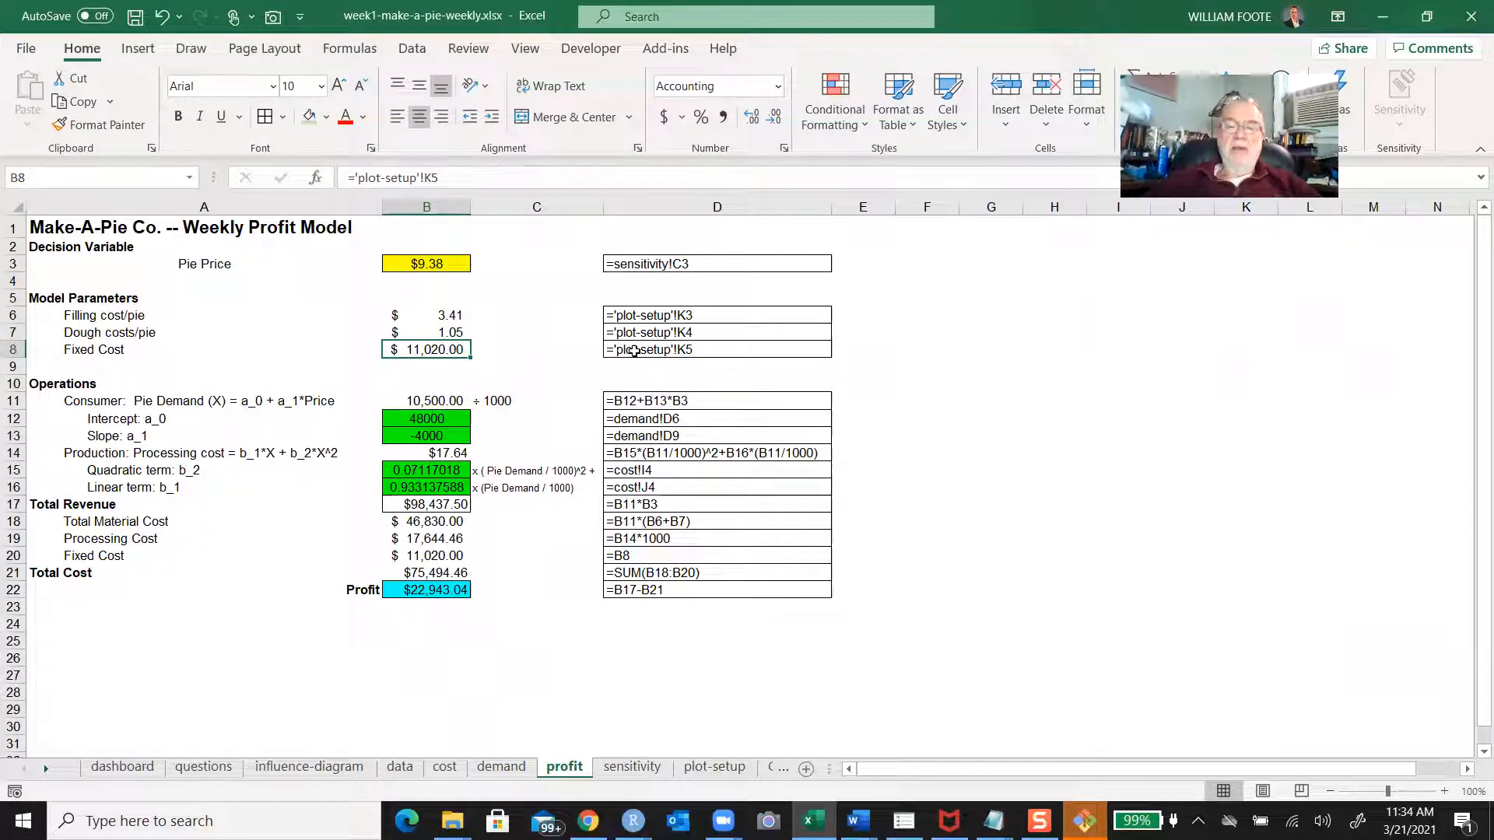
pyautogui.click(122, 768)
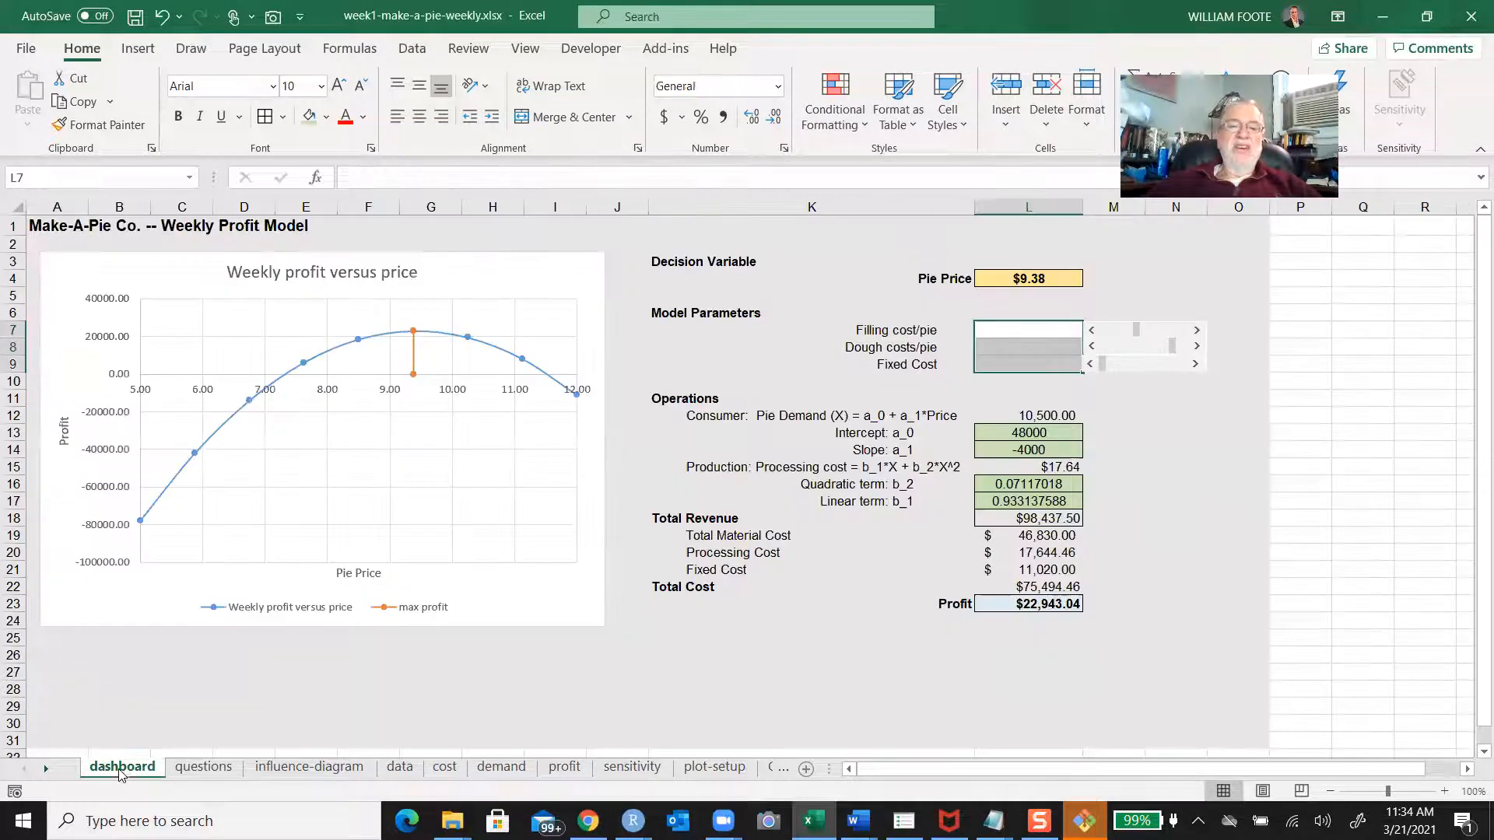
pyautogui.click(1025, 332)
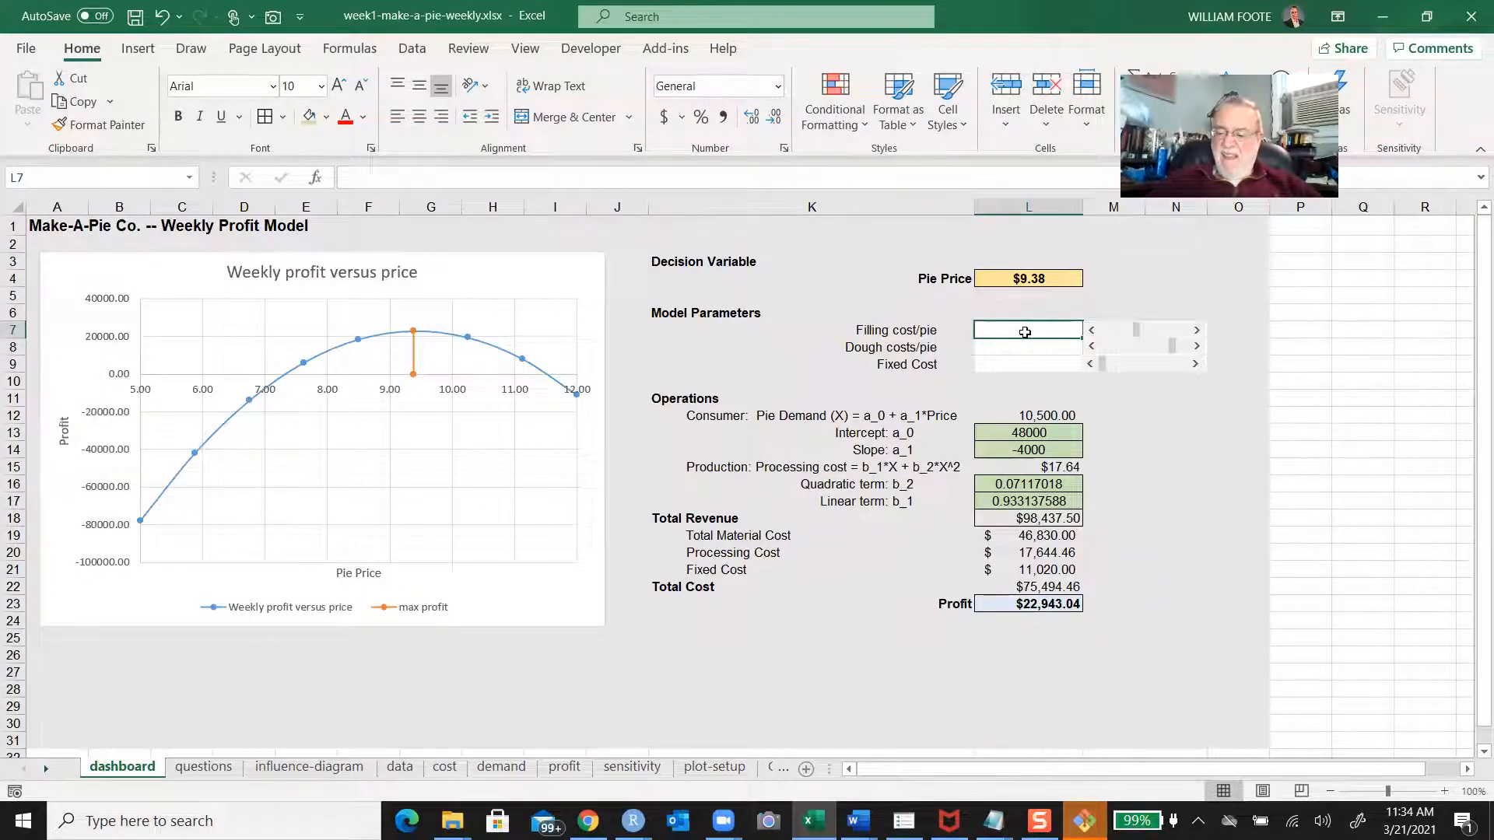
pyautogui.write('=')
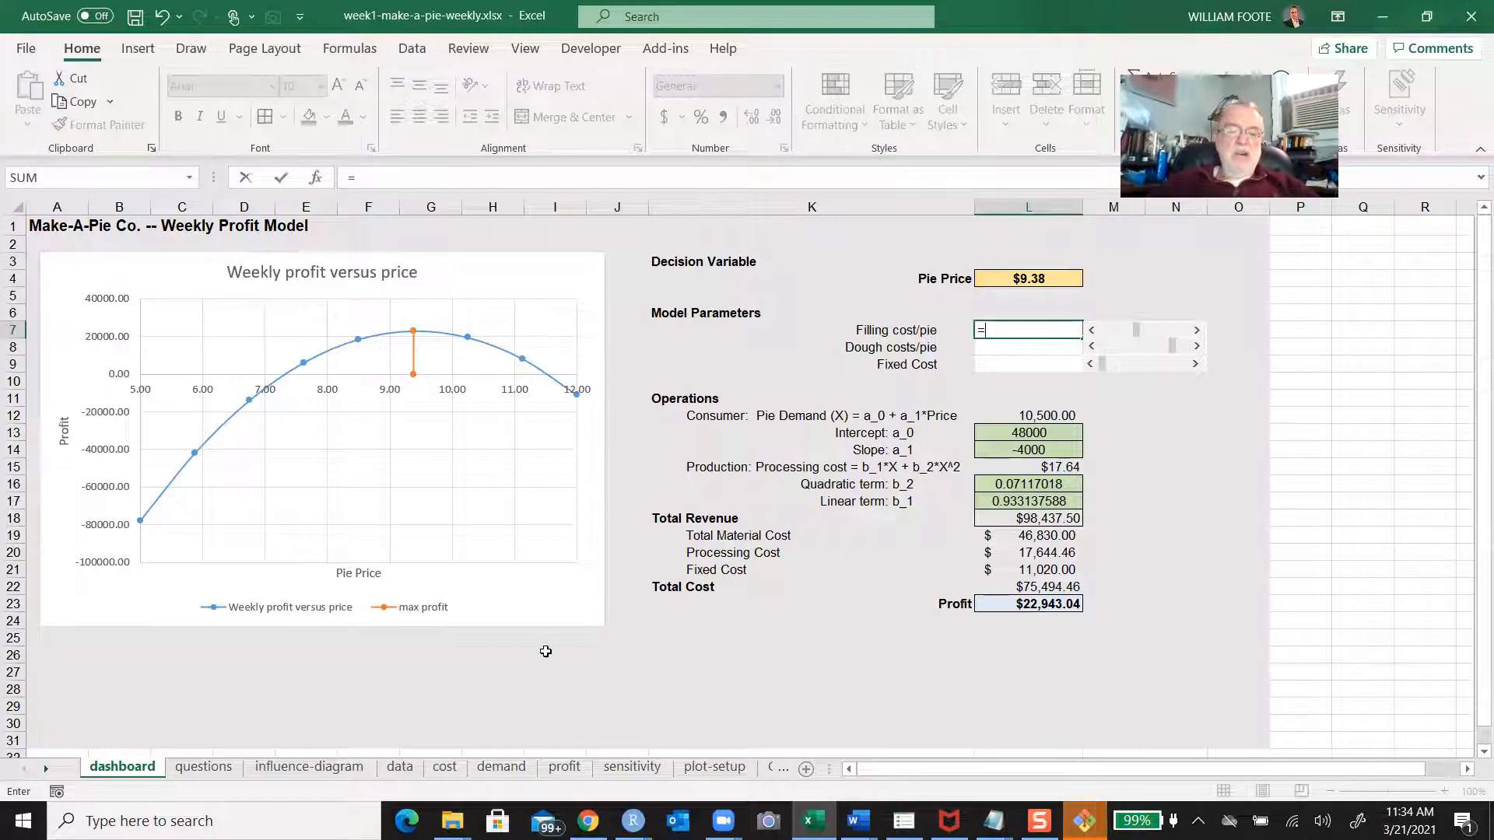
pyautogui.click(573, 767)
pyautogui.click(448, 315)
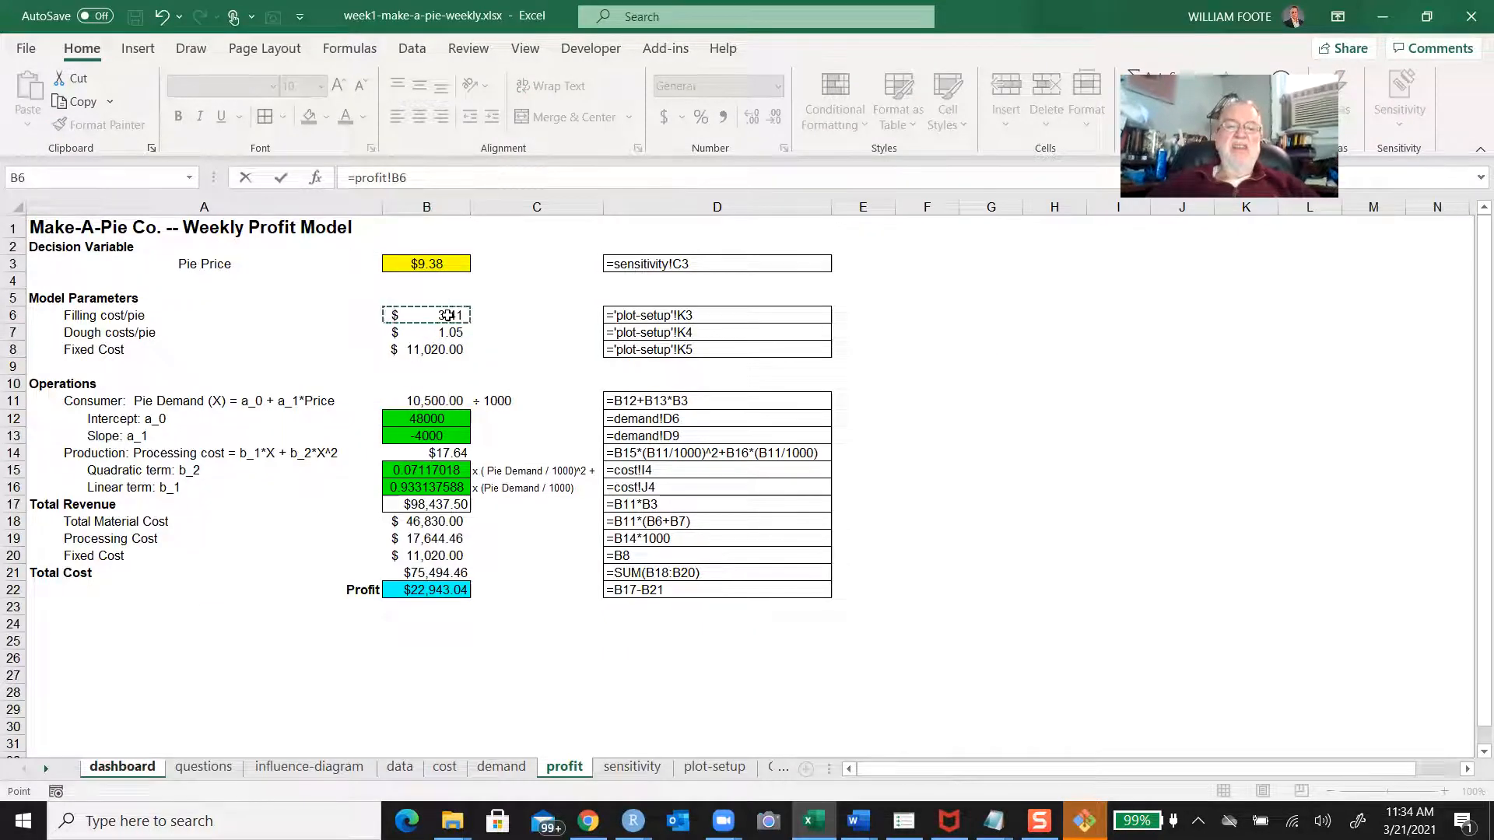
pyautogui.press('Return')
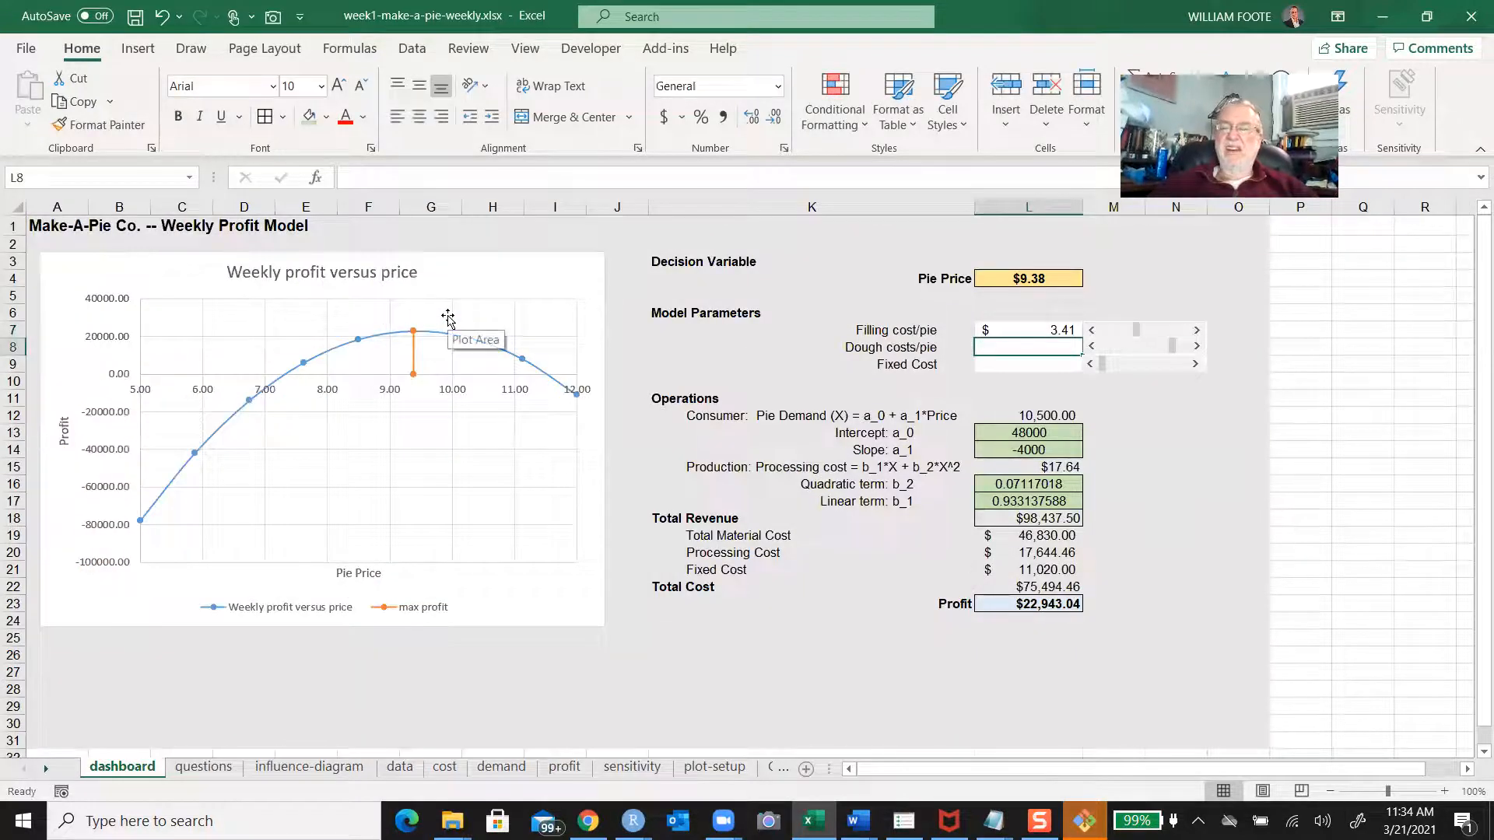
# Fill L7 on the dashboard with light green and copy its link and formatting down to the dough and fixed cost cells L8:L9
pyautogui.press('Up')
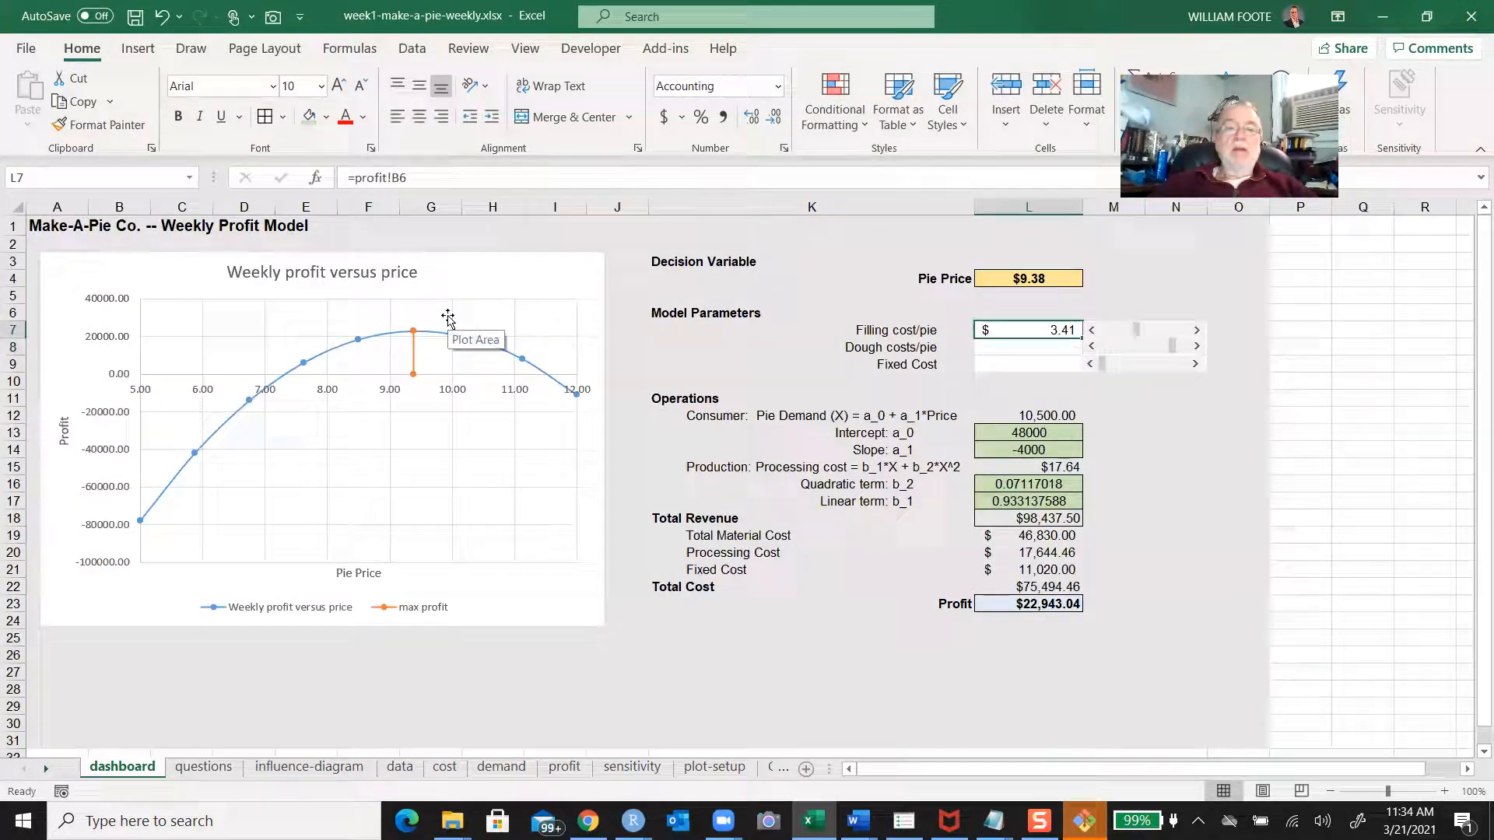
pyautogui.click(308, 120)
pyautogui.hotkey('ctrl', 'c')
pyautogui.hotkey('shift', 'Down')
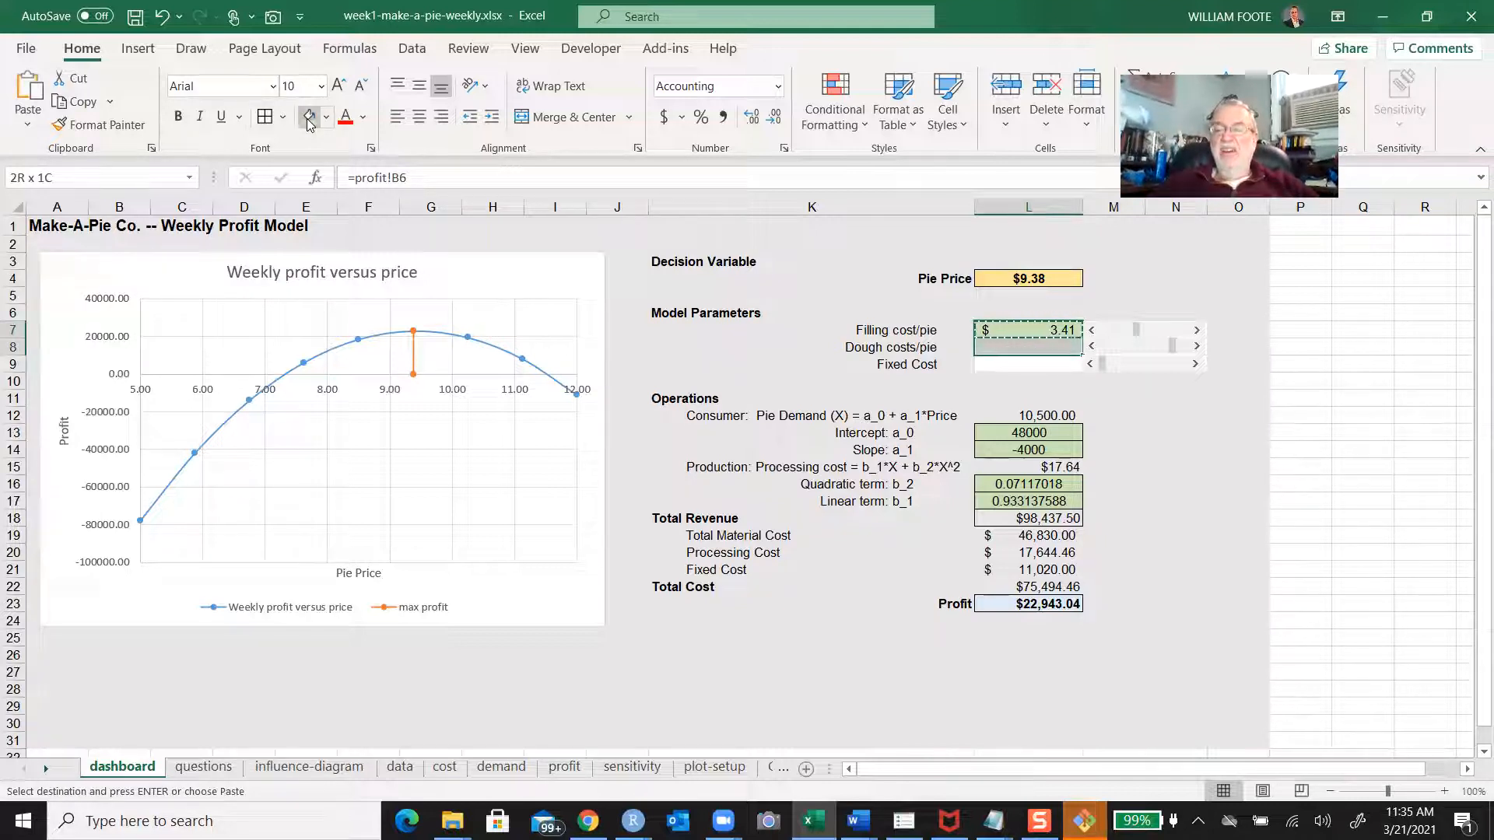
pyautogui.hotkey('shift', 'Down')
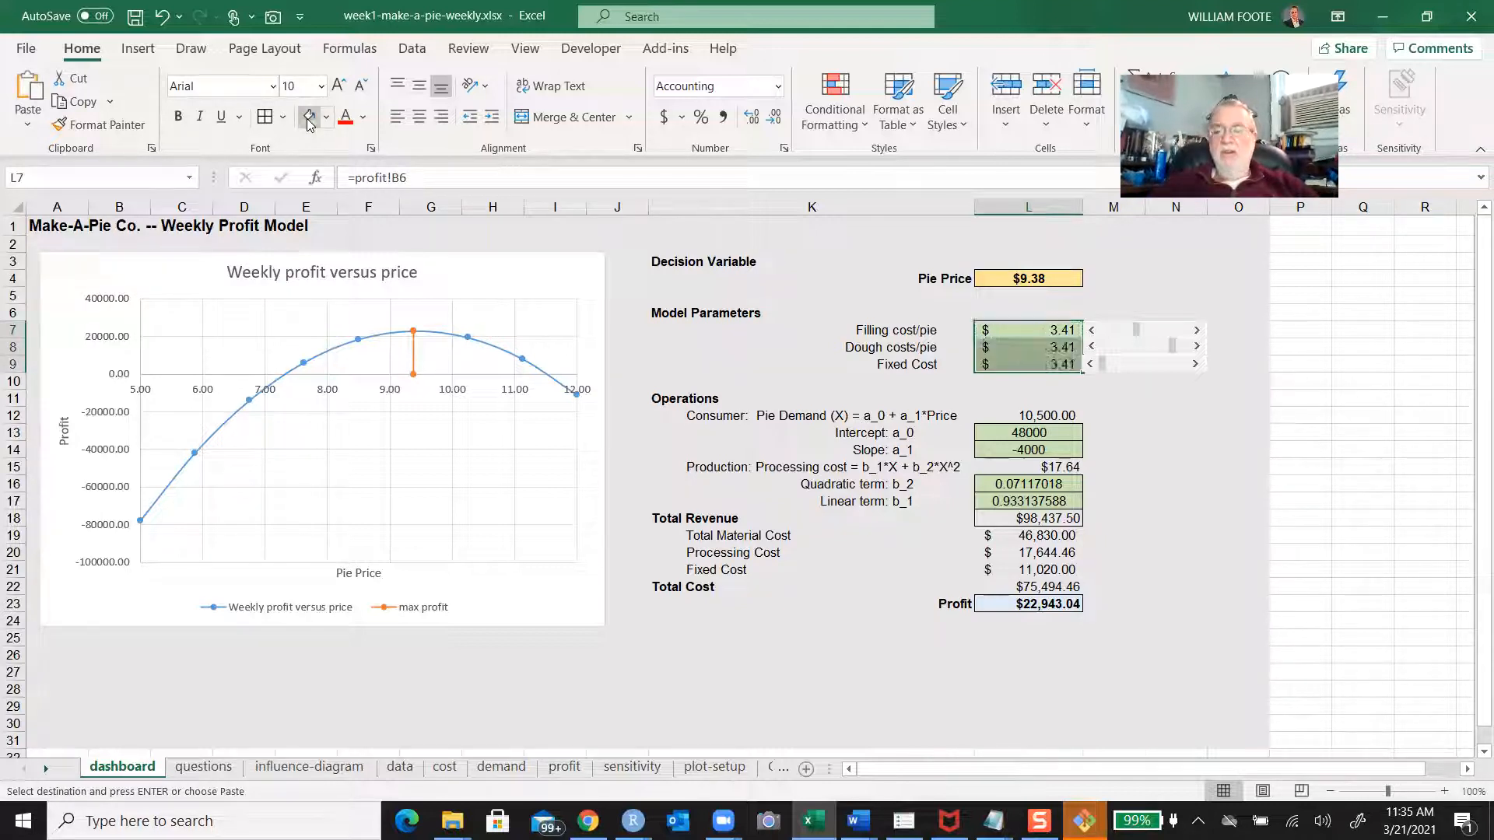
pyautogui.hotkey('ctrl', 'v')
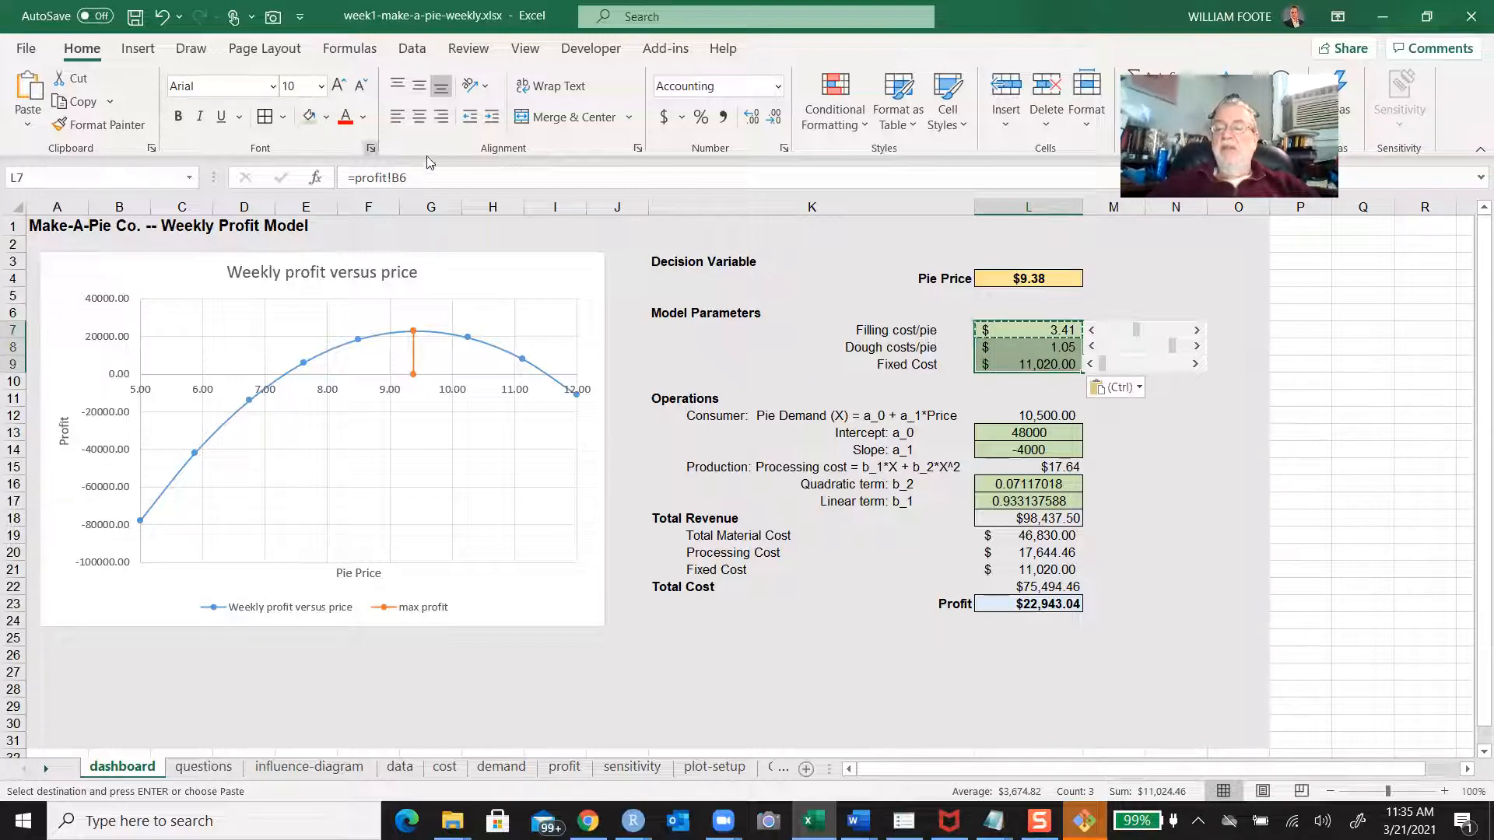
pyautogui.click(1199, 431)
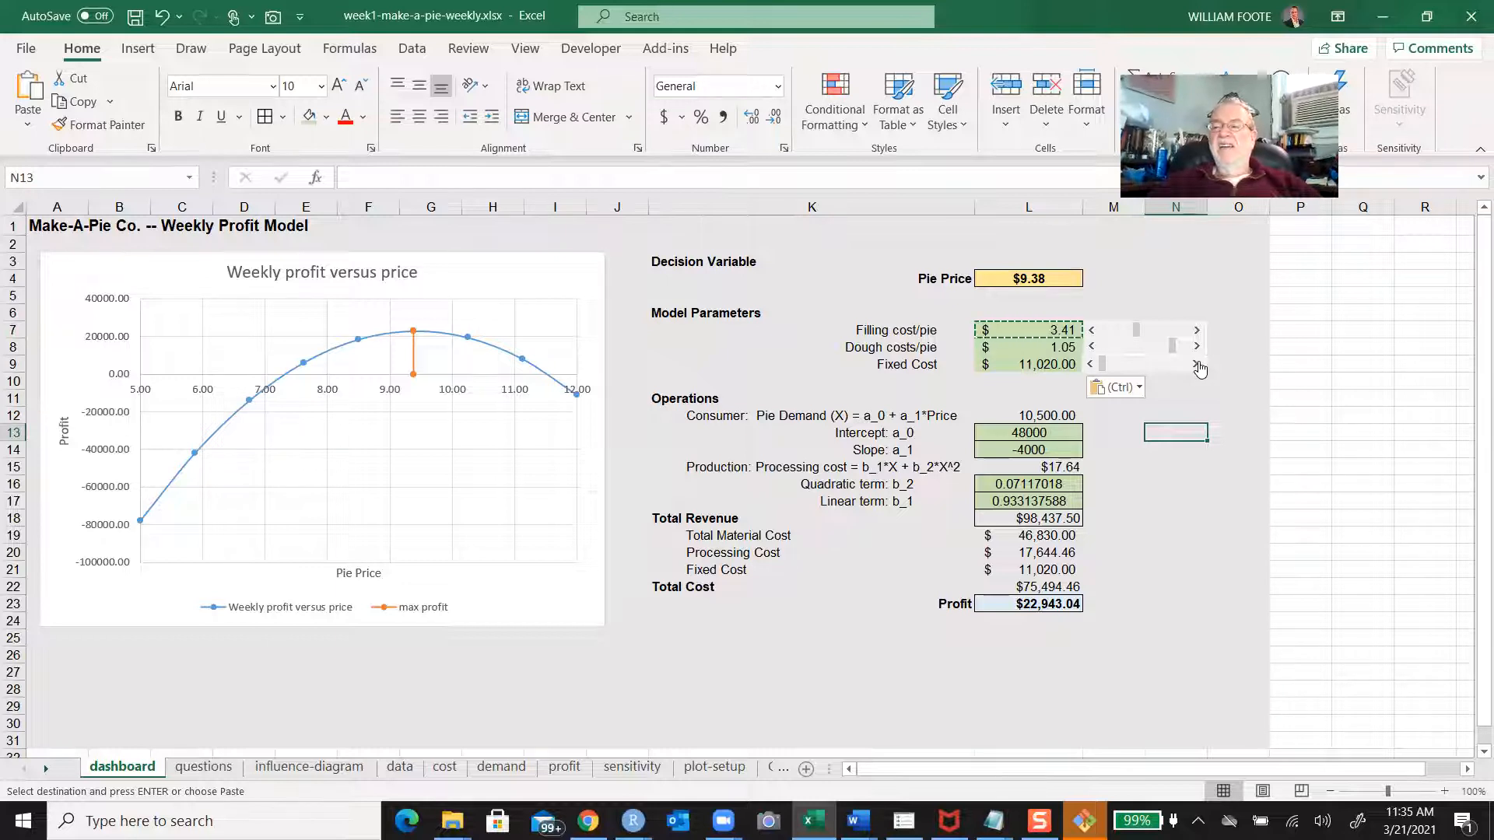
pyautogui.press('Escape')
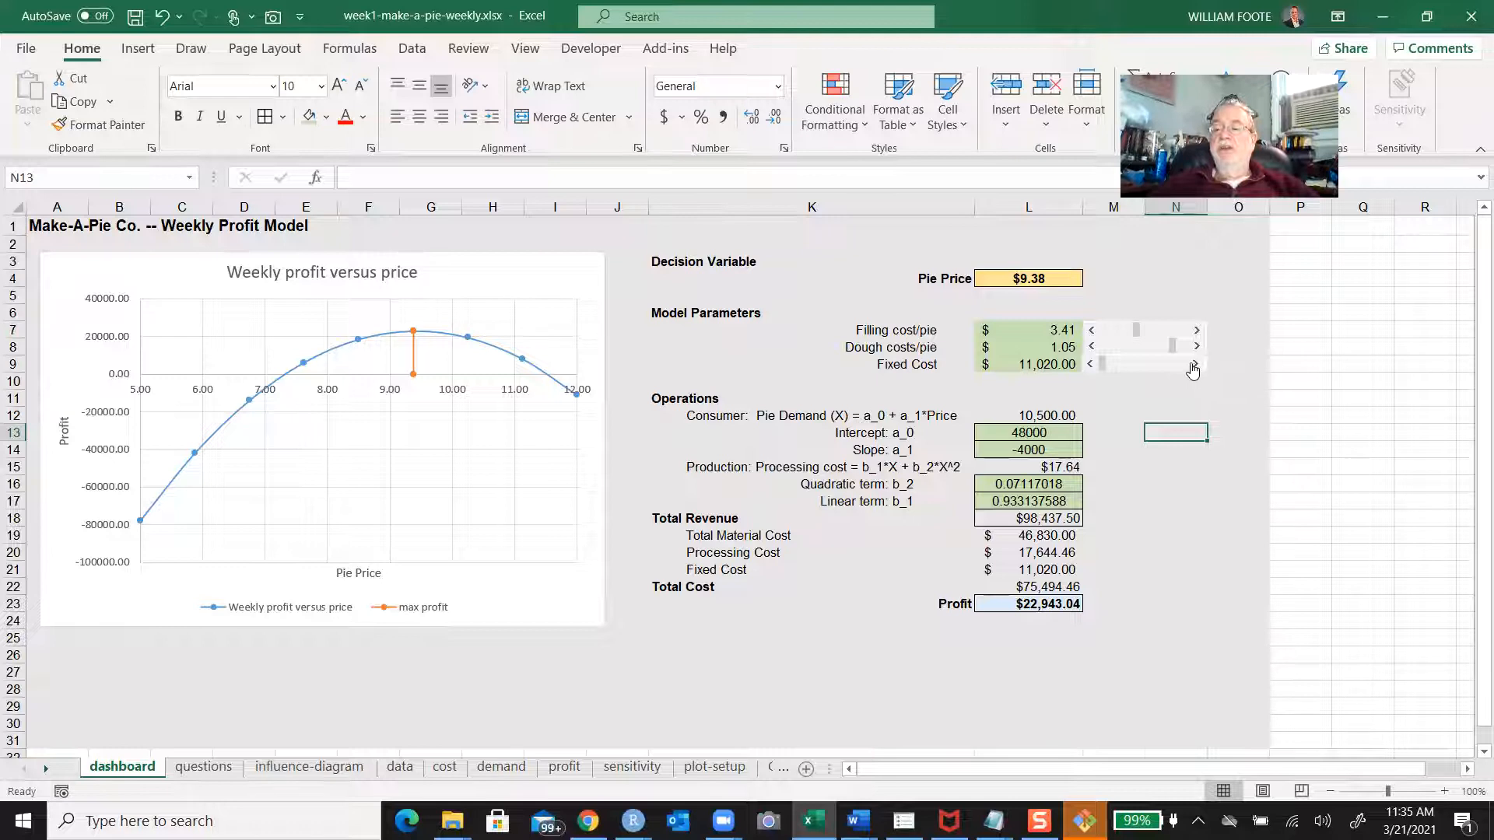
# Test the fixed cost scroll bar on the dashboard and use the dough cost scroll bar to set the dough costs per pie to $0.73
pyautogui.click(1194, 363)
pyautogui.click(1194, 363)
pyautogui.click(1194, 364)
pyautogui.click(1194, 363)
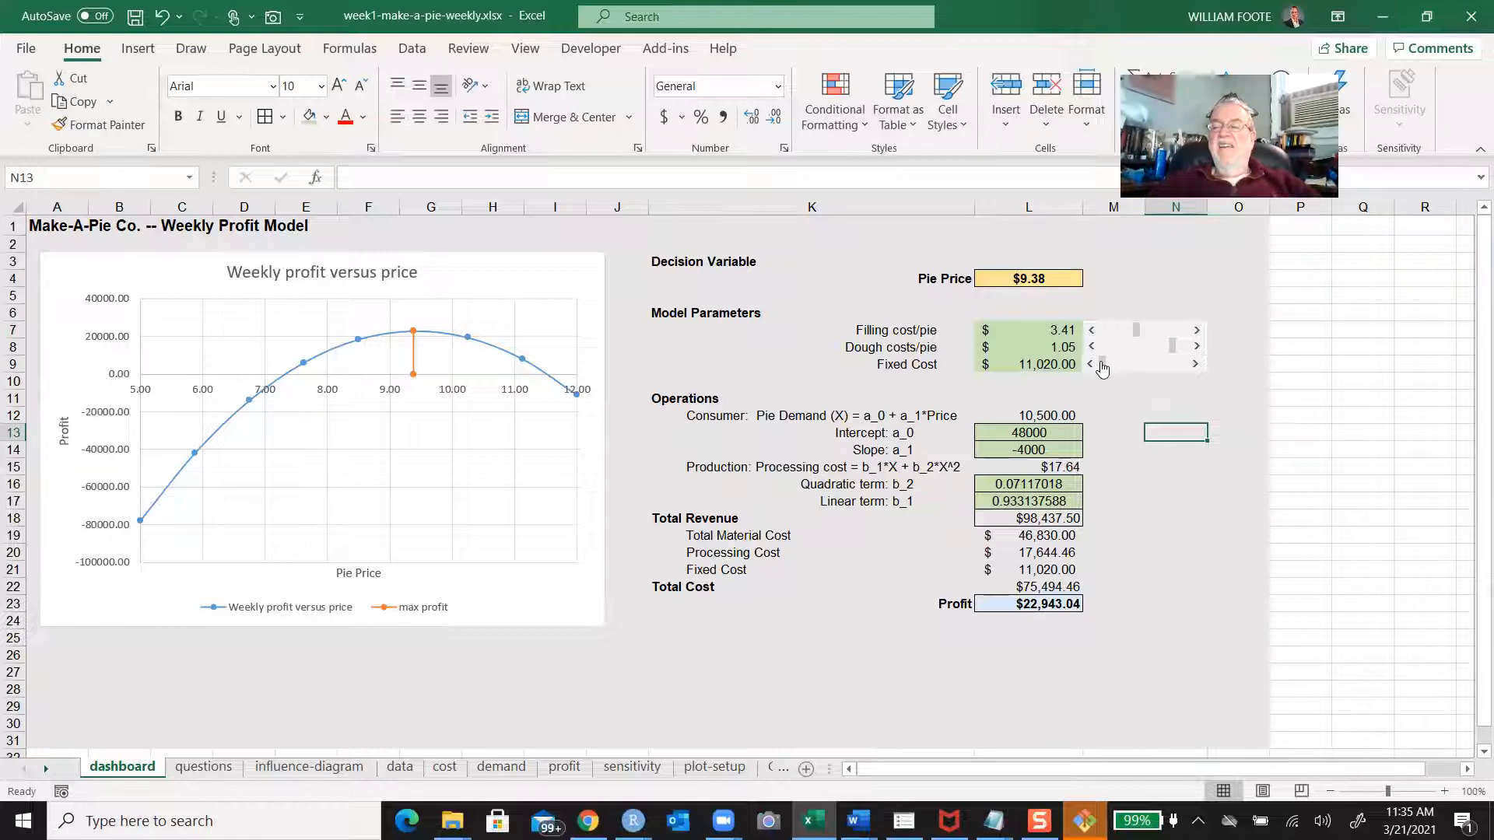
pyautogui.click(1146, 346)
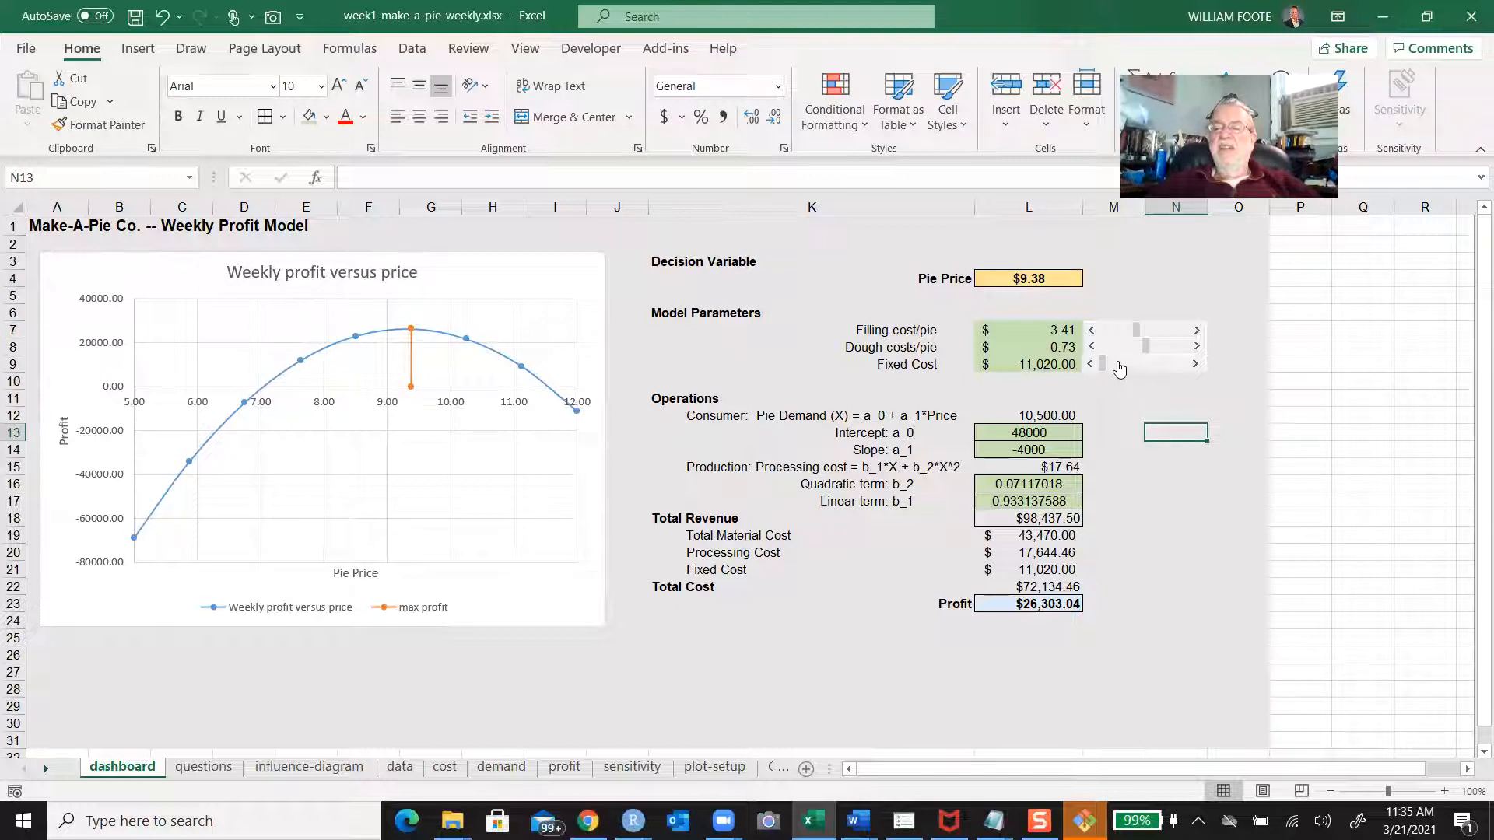
# Relink the fixed cost scroll bar to cell I5 on the plot-setup sheet and use it to set the fixed cost to $11,420
pyautogui.rightClick(1119, 364)
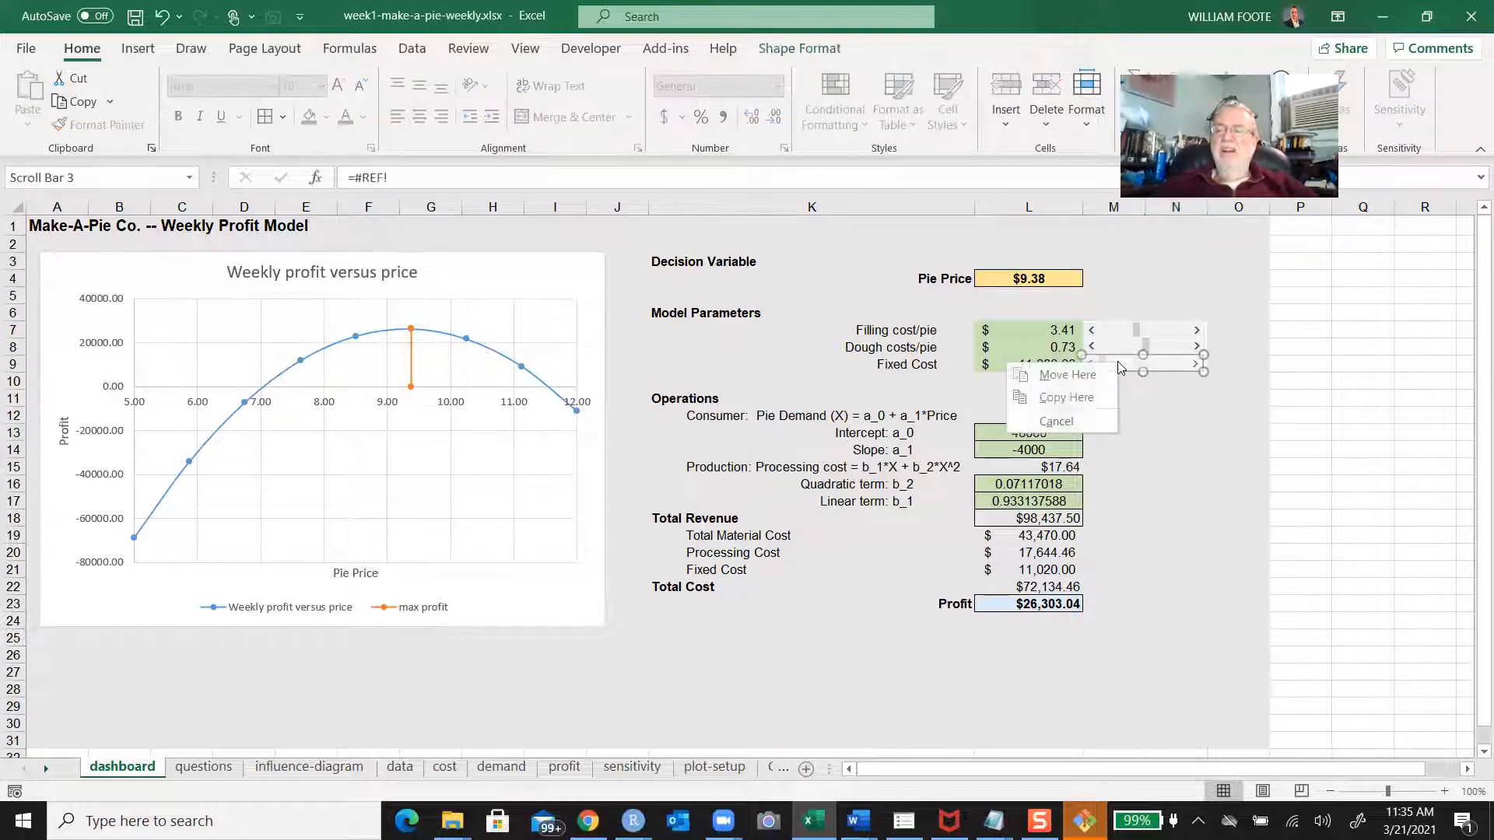
pyautogui.click(1176, 362)
pyautogui.rightClick(1177, 367)
pyautogui.click(1237, 556)
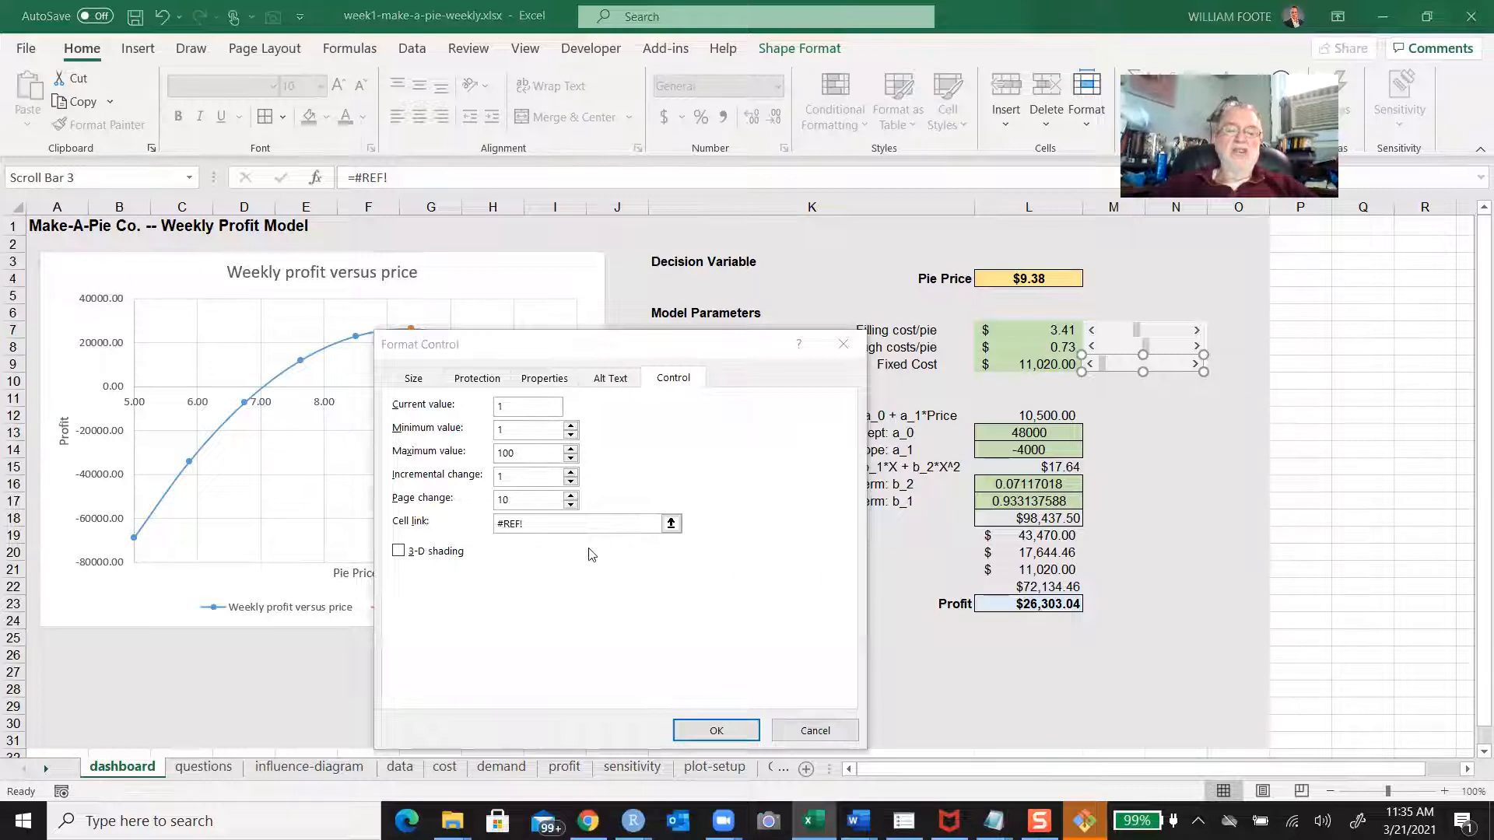
pyautogui.press('BackSpace')
pyautogui.press('BackSpace')
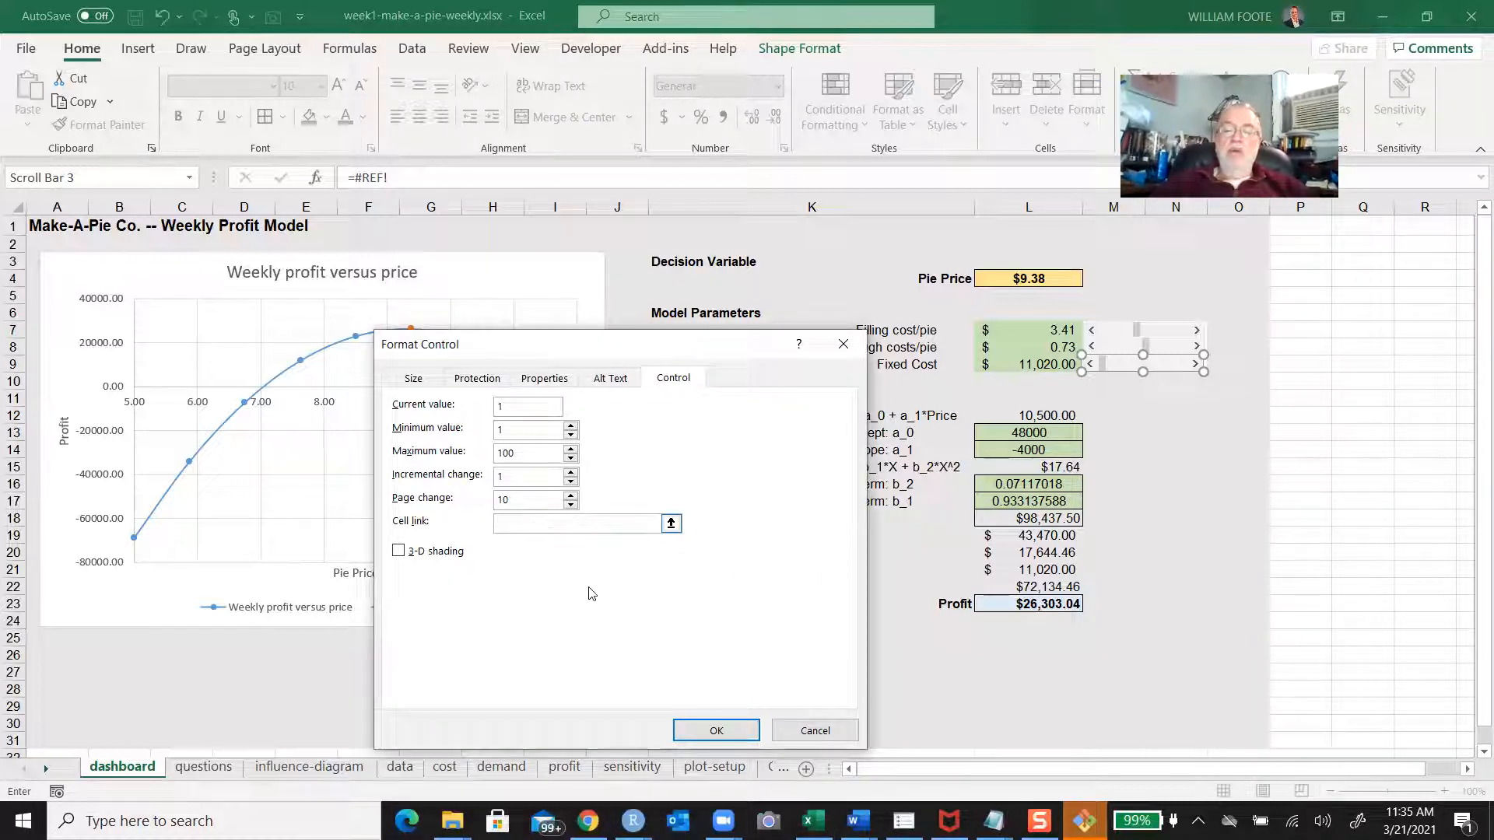
pyautogui.click(739, 768)
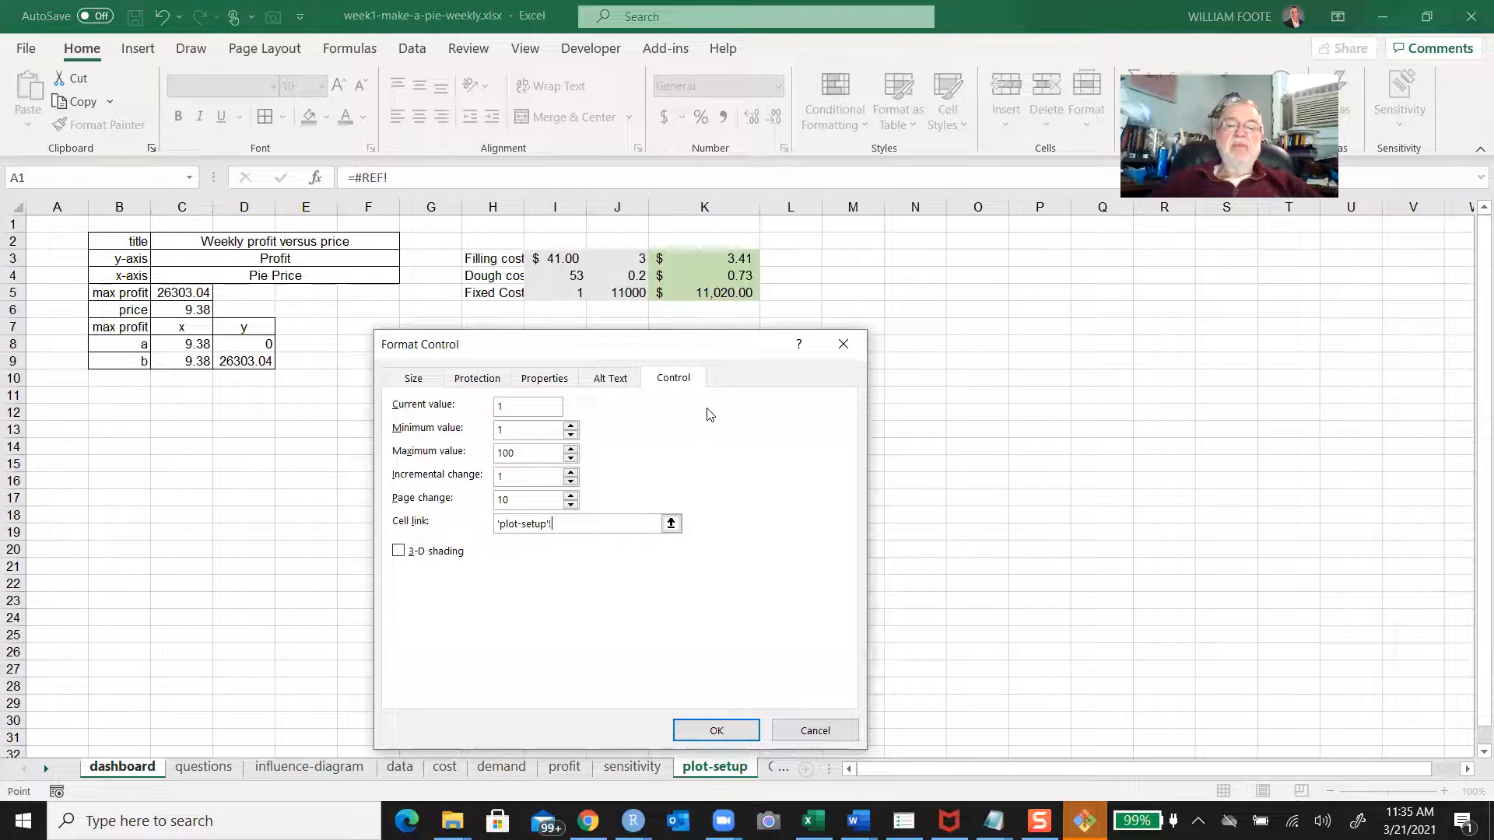
pyautogui.click(629, 292)
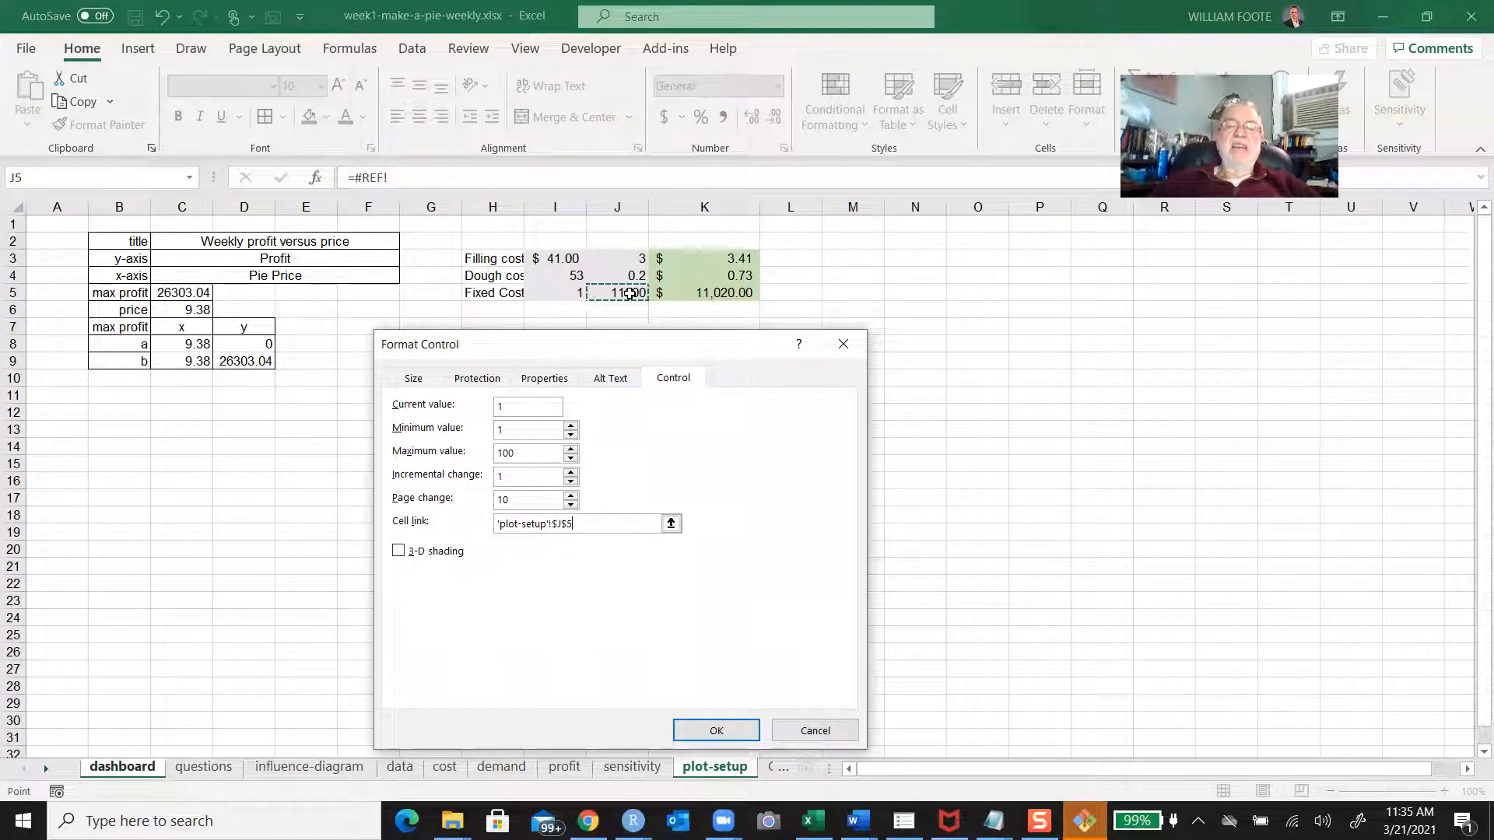
pyautogui.click(562, 291)
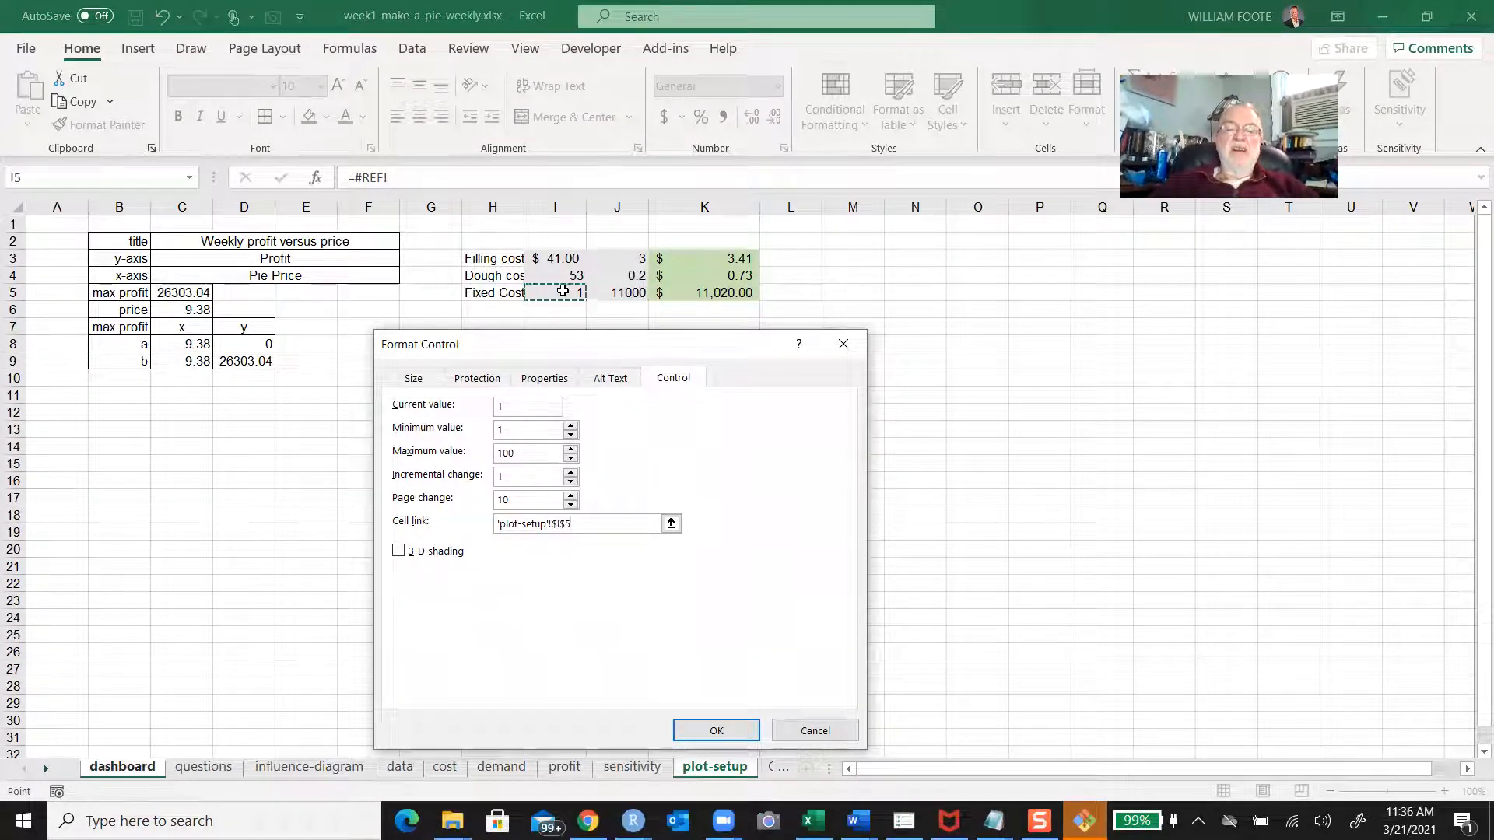
pyautogui.press('Return')
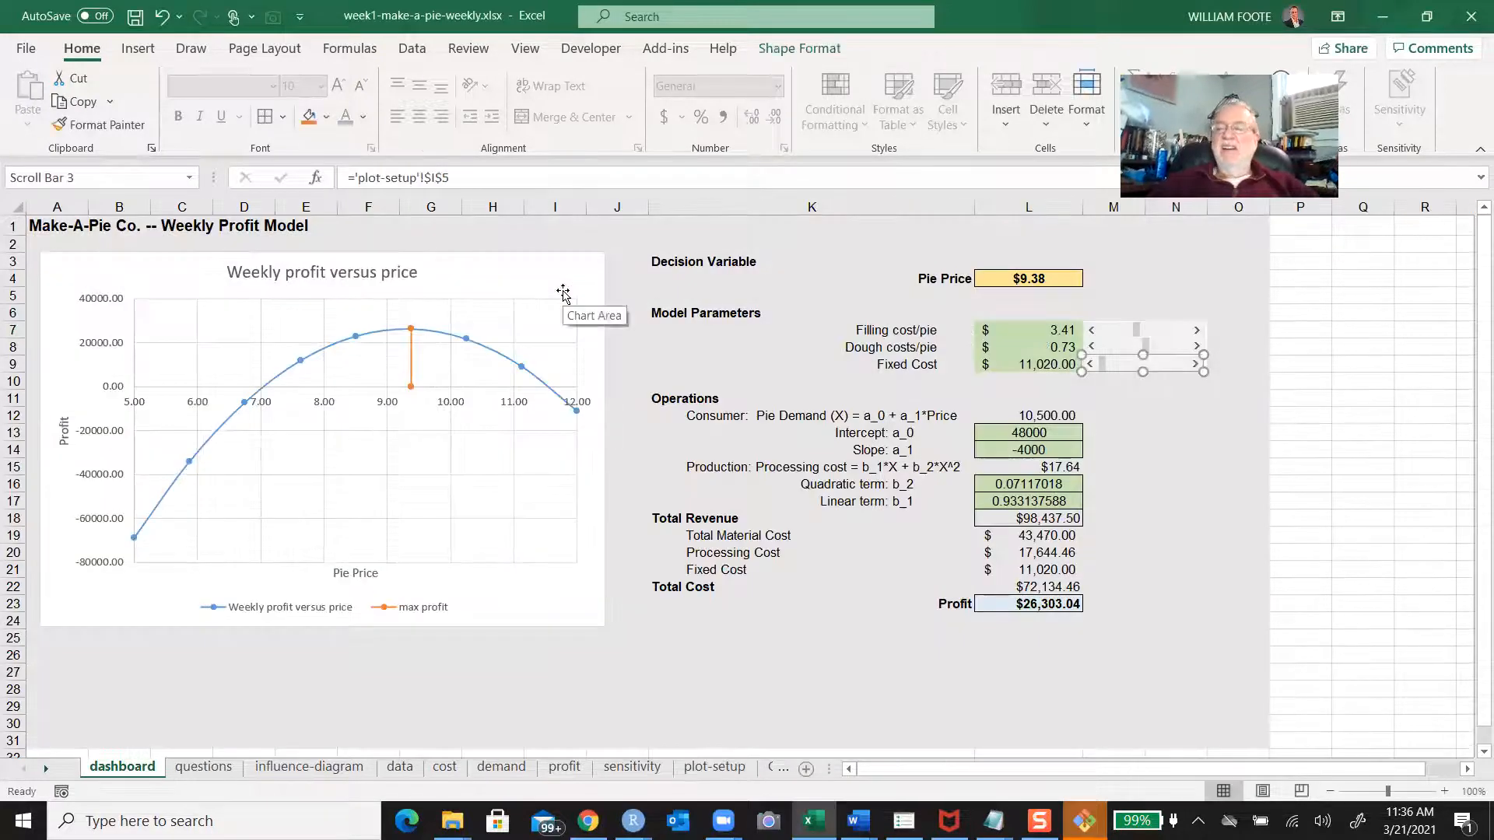
pyautogui.click(1202, 431)
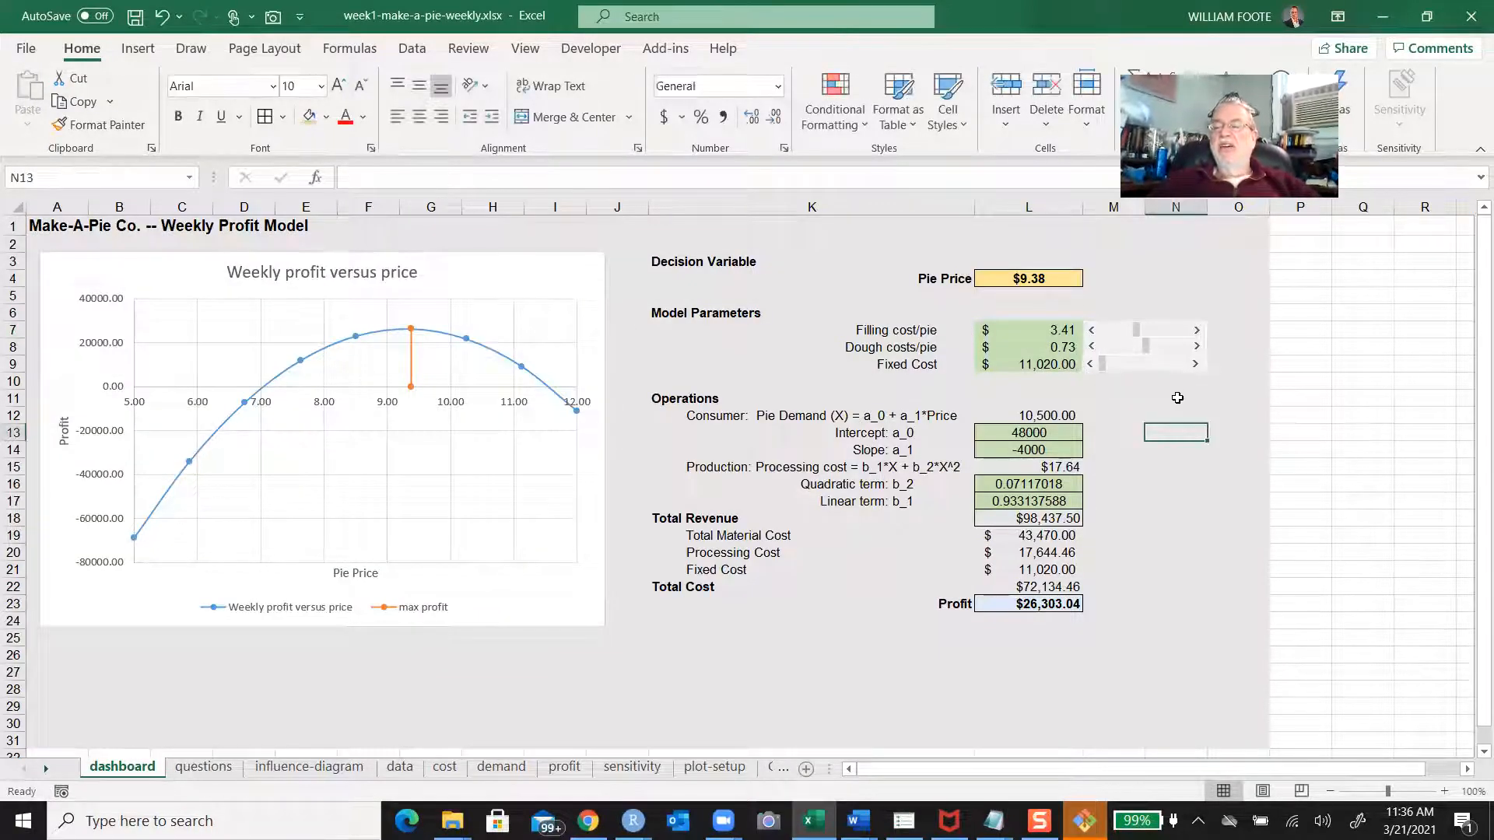
pyautogui.moveTo(1103, 368); pyautogui.dragTo(1120, 369)
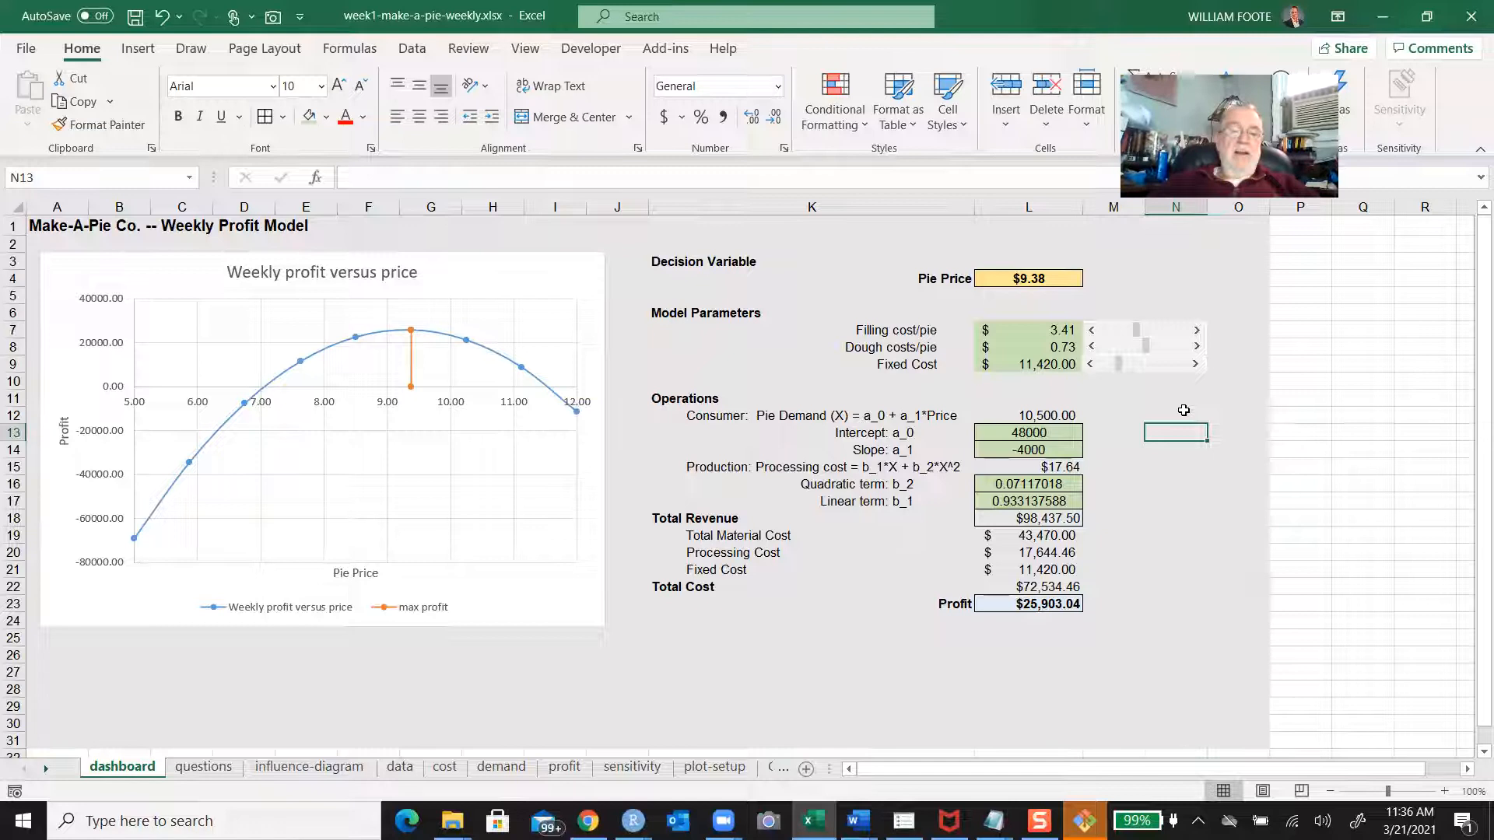
# Turn the Developer tab off and back on in the ribbon customization options and accept the settings
pyautogui.click(588, 48)
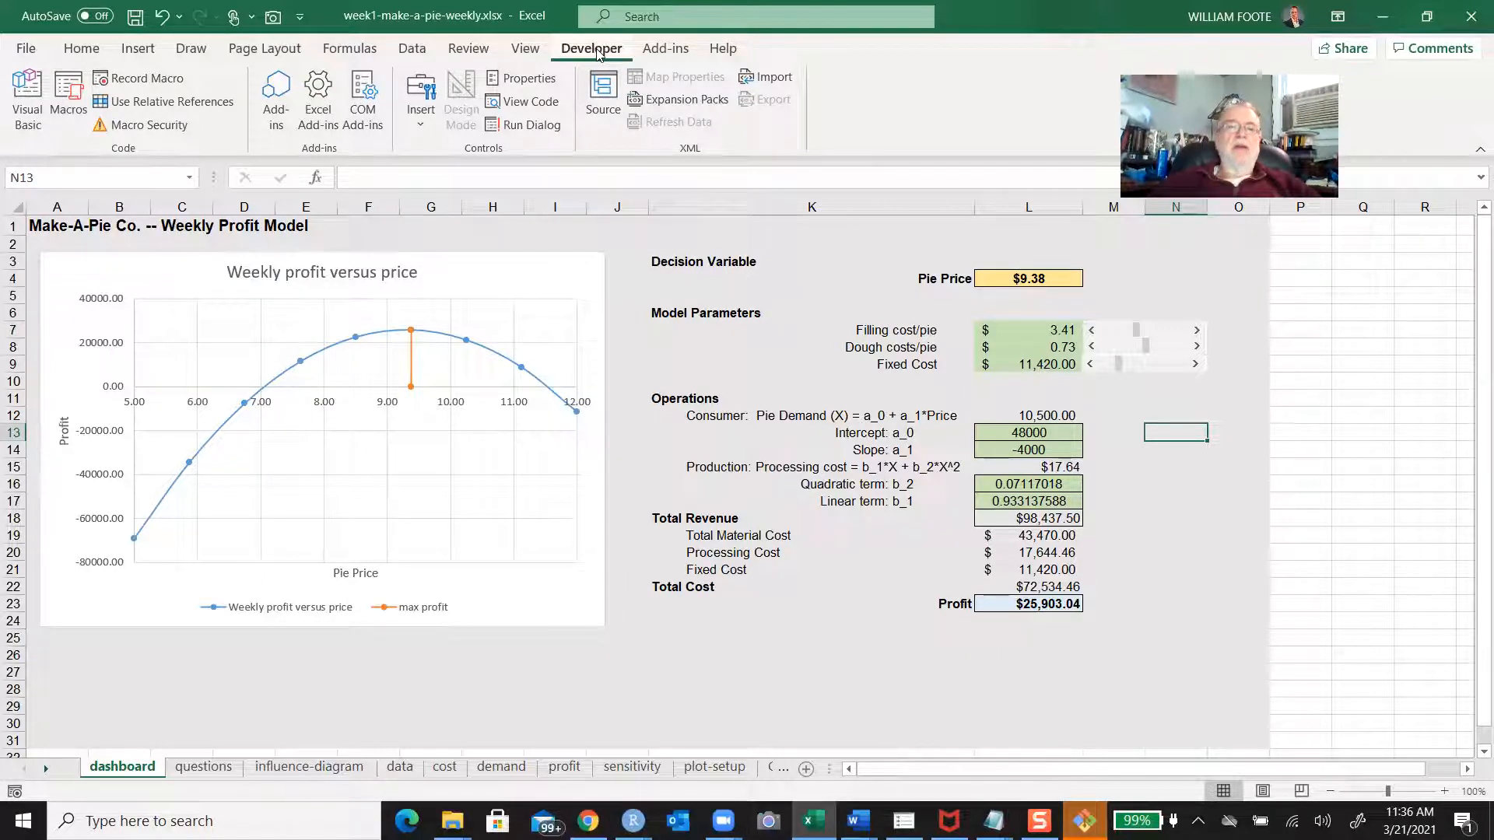
pyautogui.click(25, 49)
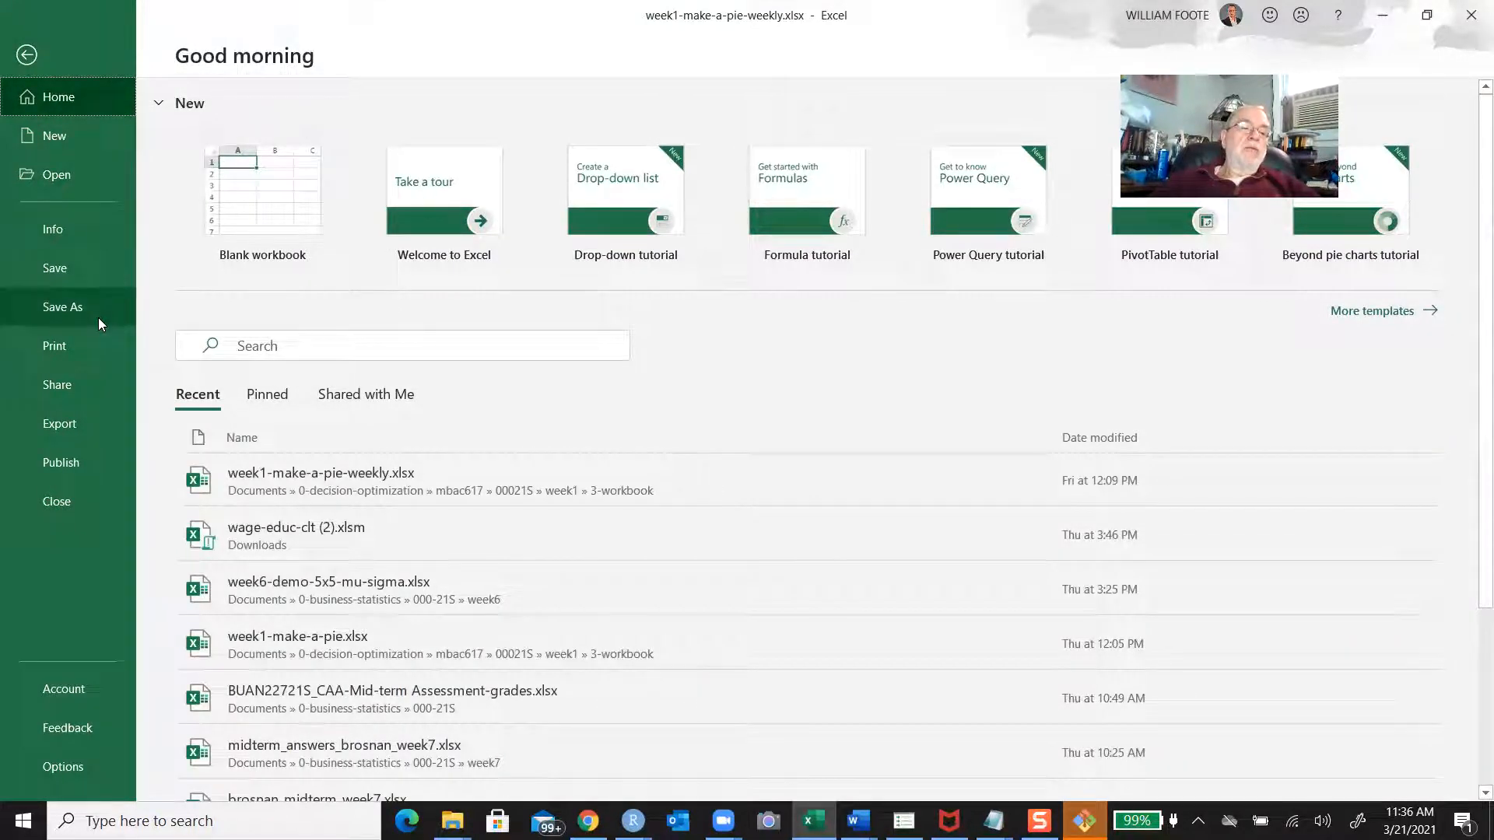
pyautogui.click(70, 767)
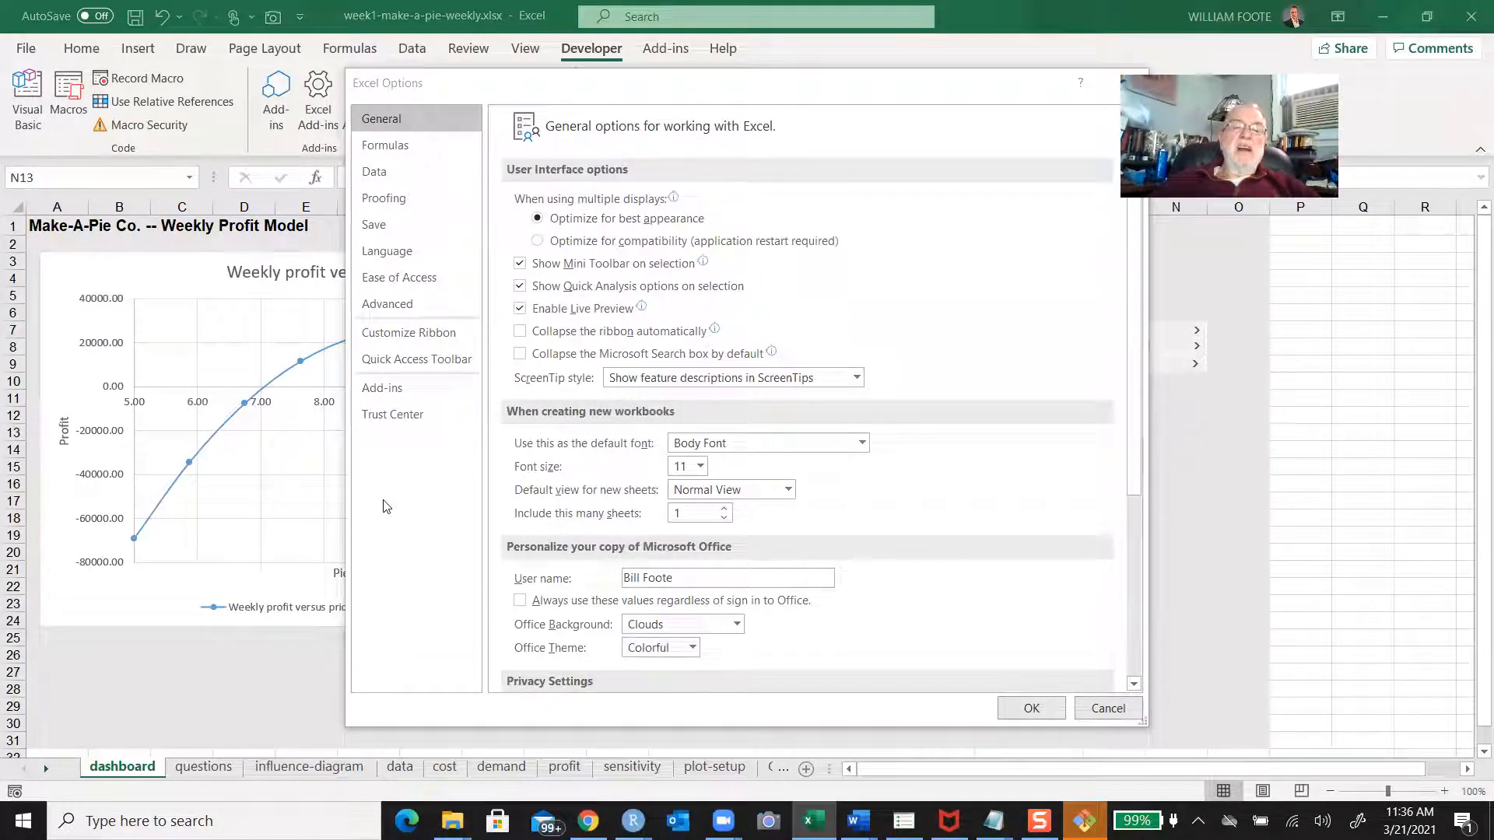
pyautogui.click(398, 334)
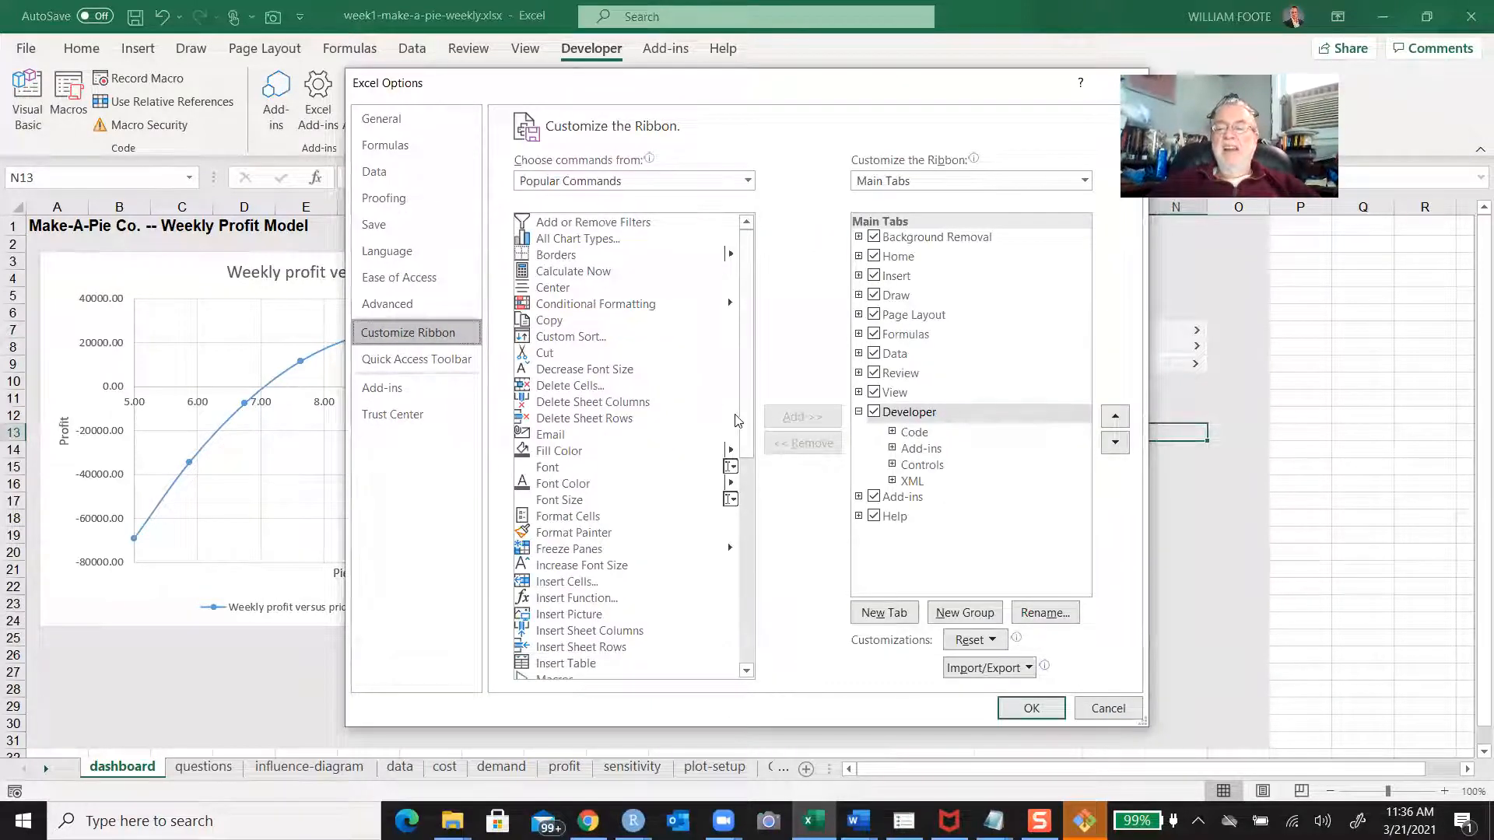
pyautogui.click(872, 413)
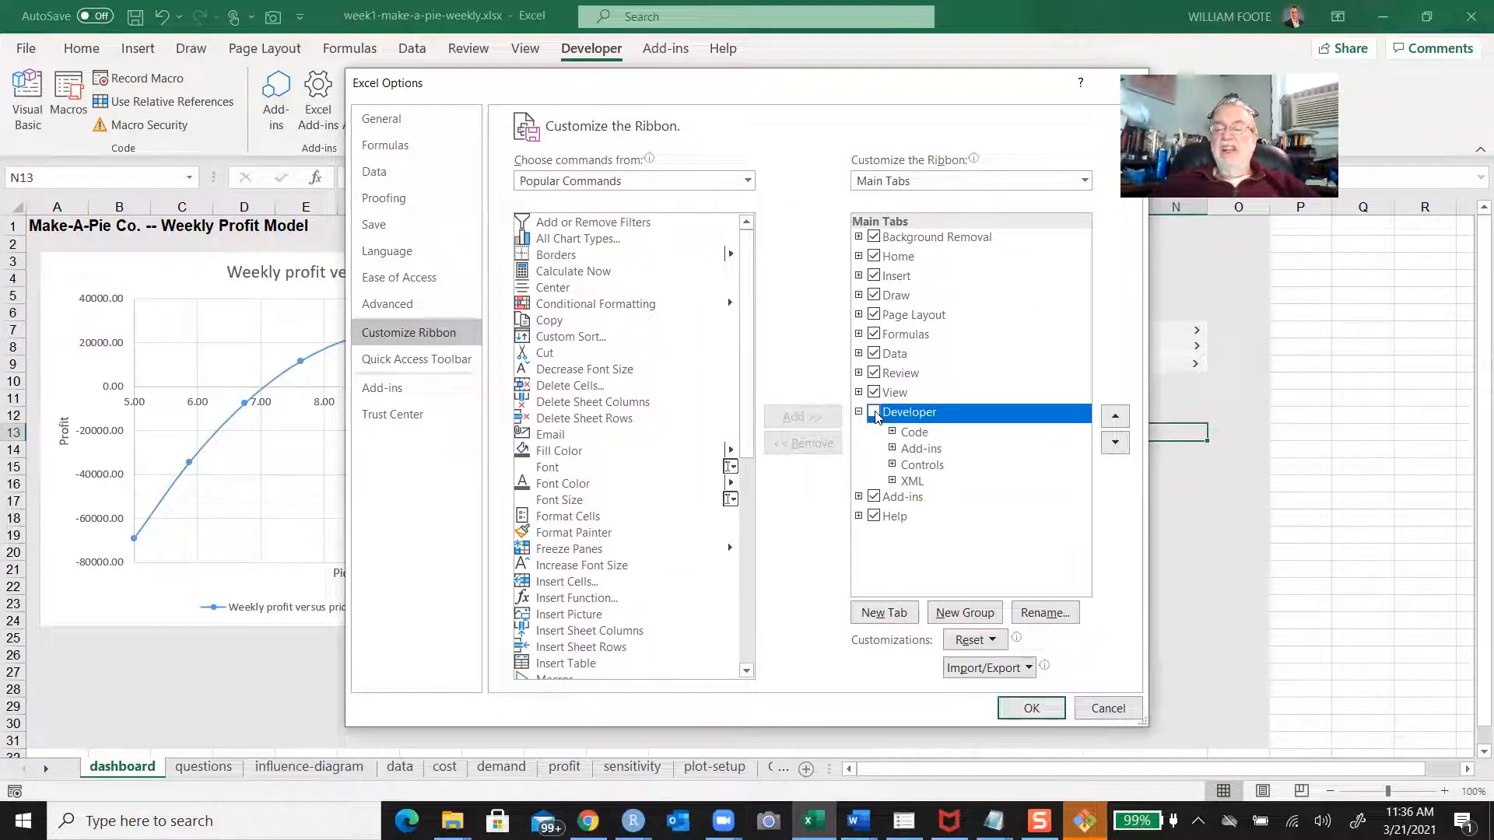
pyautogui.click(875, 413)
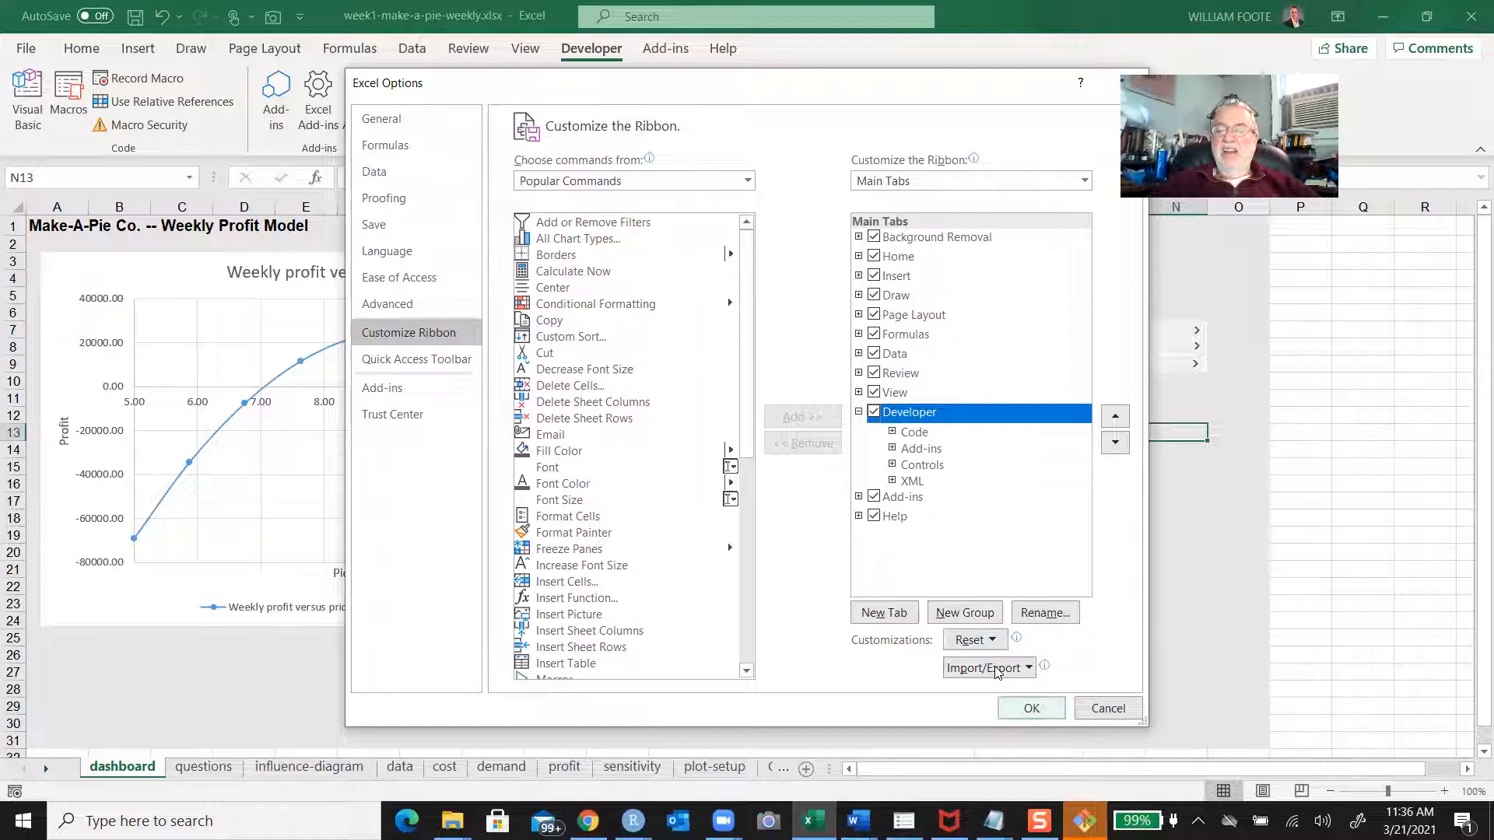
pyautogui.press('Return')
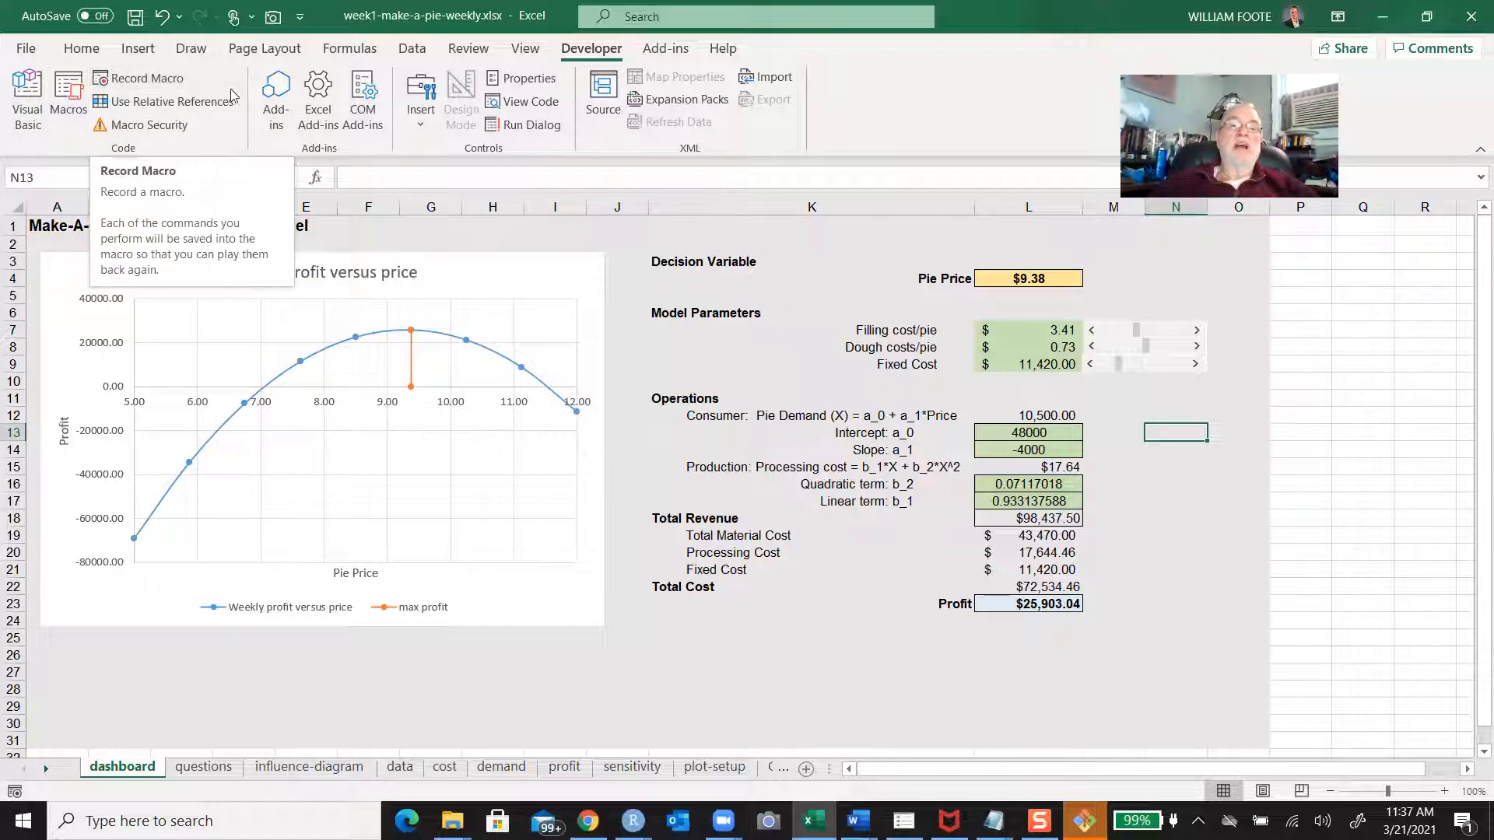
# Draw a spinner form control over P10:Q10 beside the dashboard
pyautogui.click(421, 103)
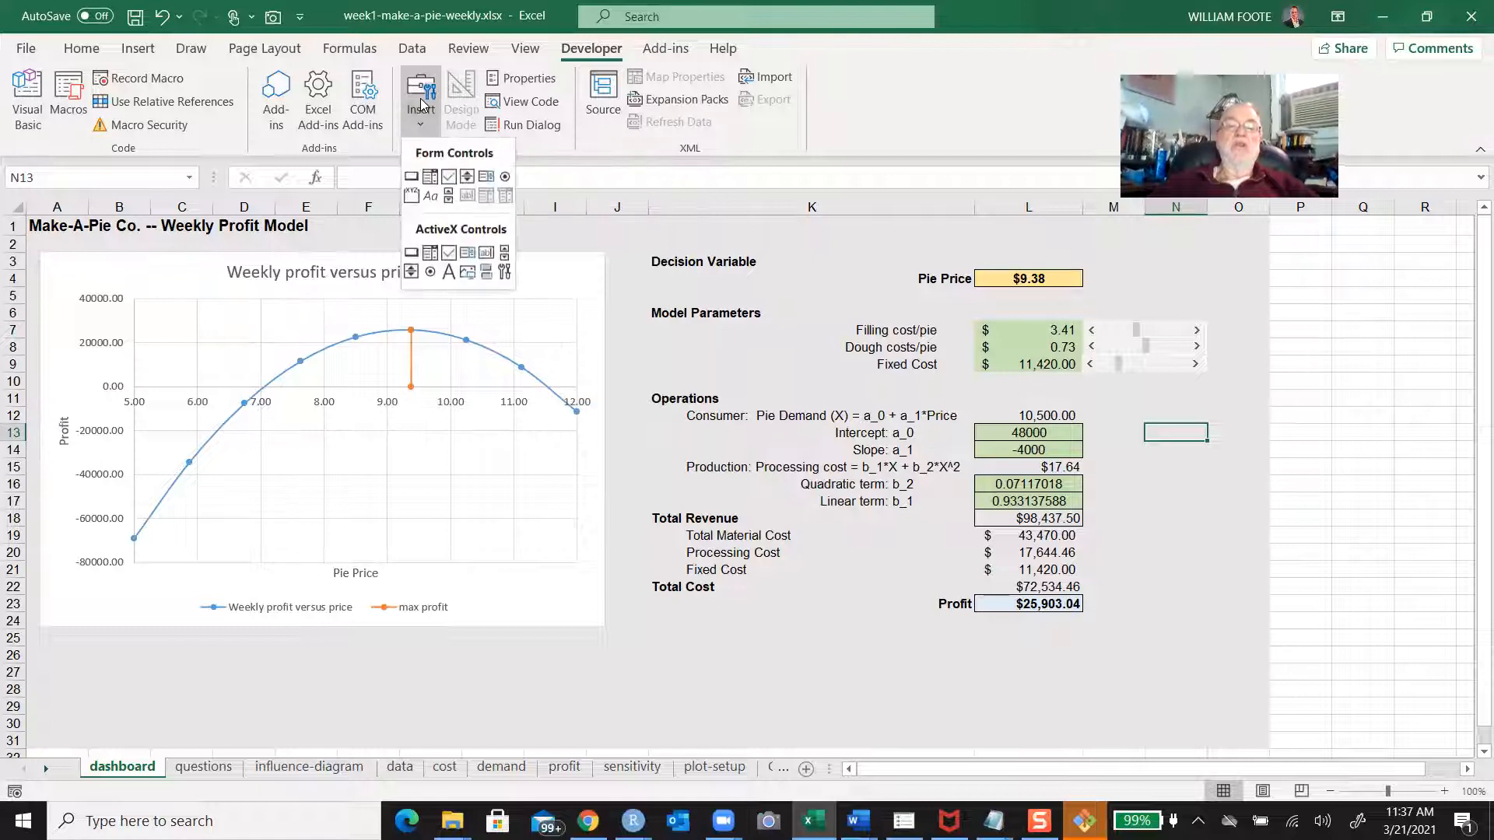
pyautogui.click(467, 178)
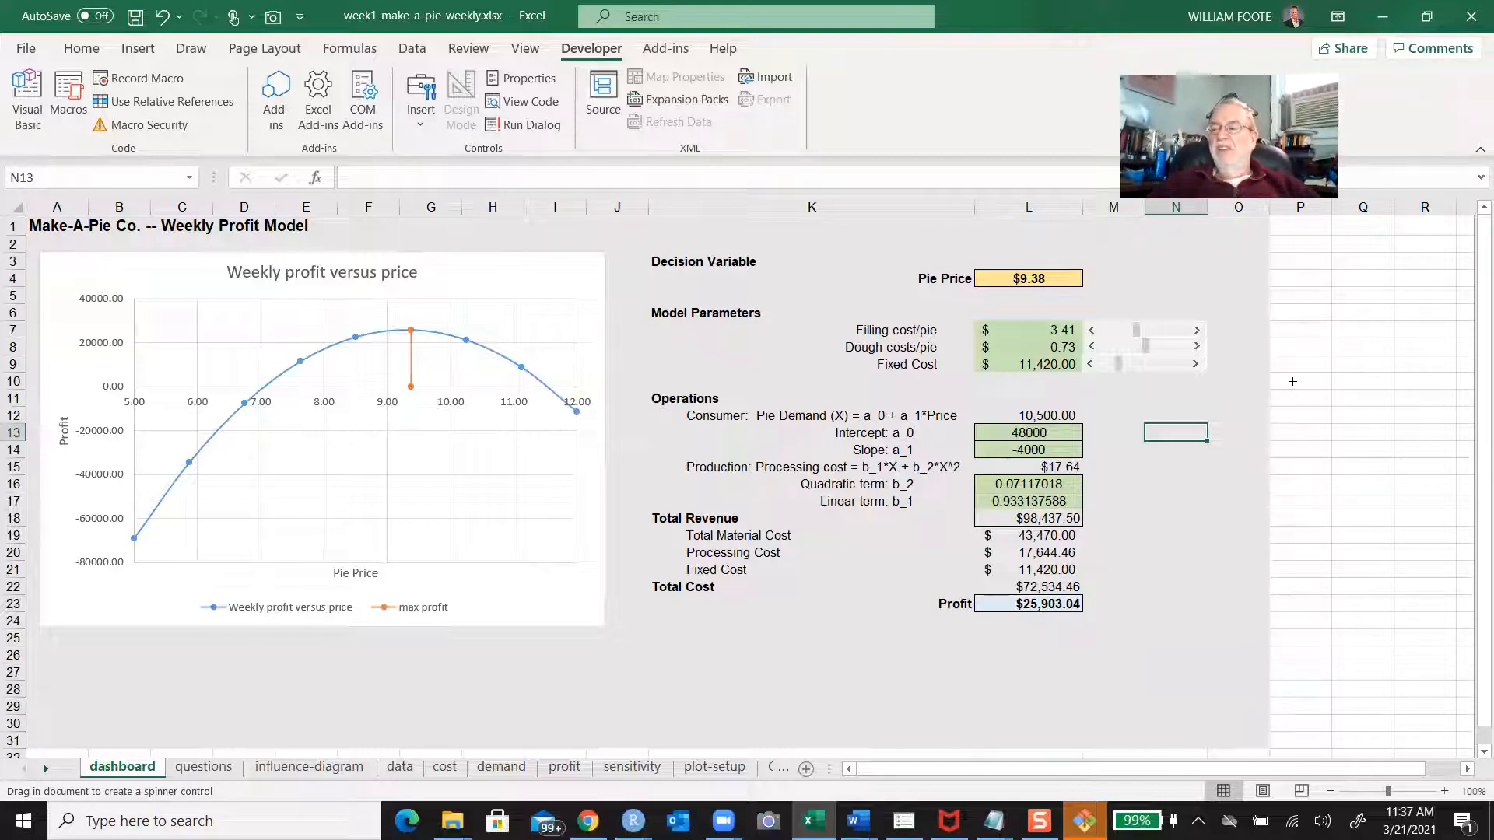
pyautogui.moveTo(1294, 373)
pyautogui.mouseDown()
pyautogui.moveTo(1299, 387)
pyautogui.moveTo(1393, 388)
pyautogui.mouseUp()
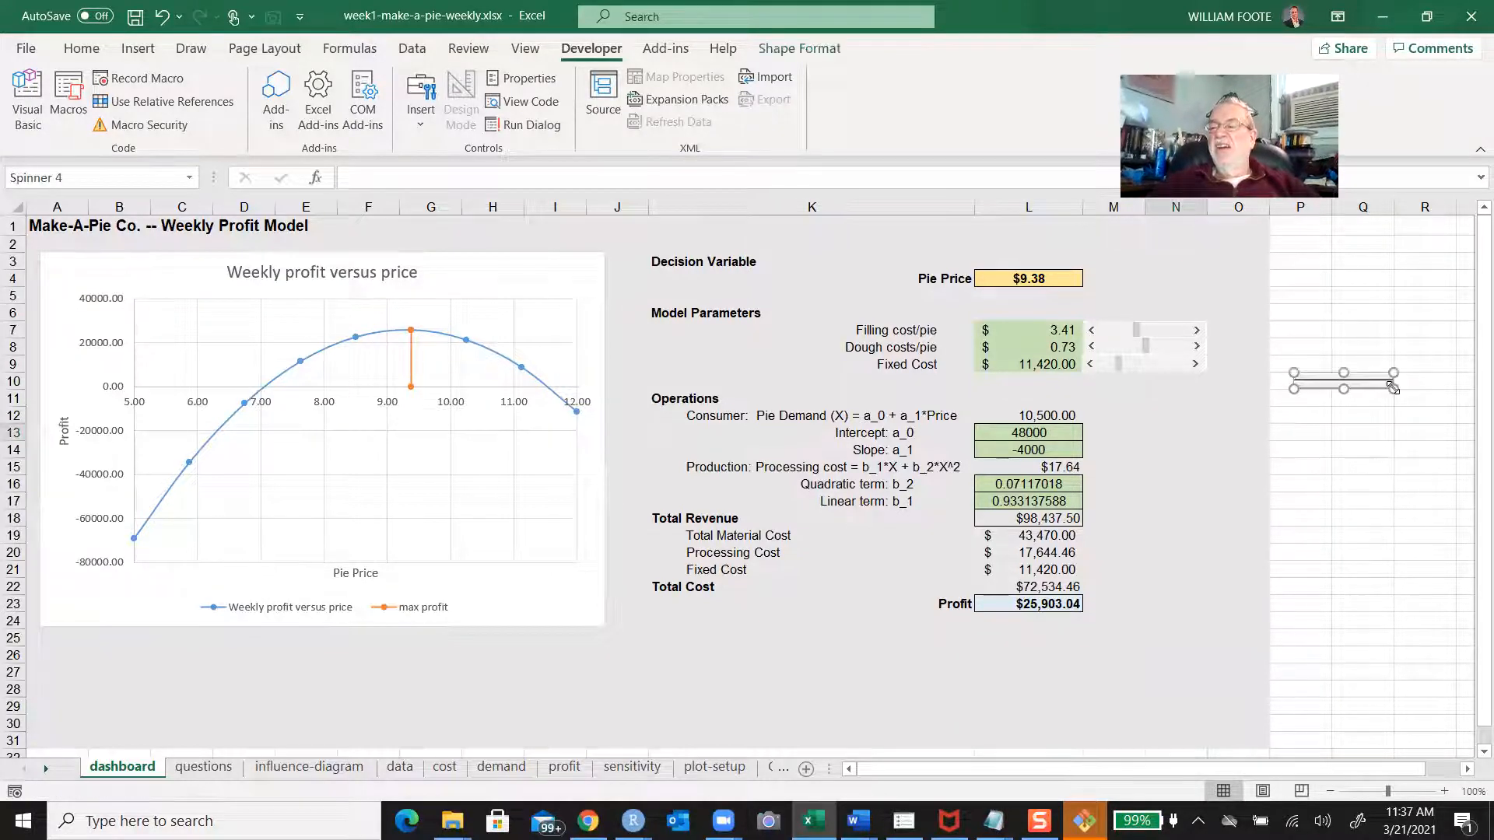
pyautogui.click(1375, 417)
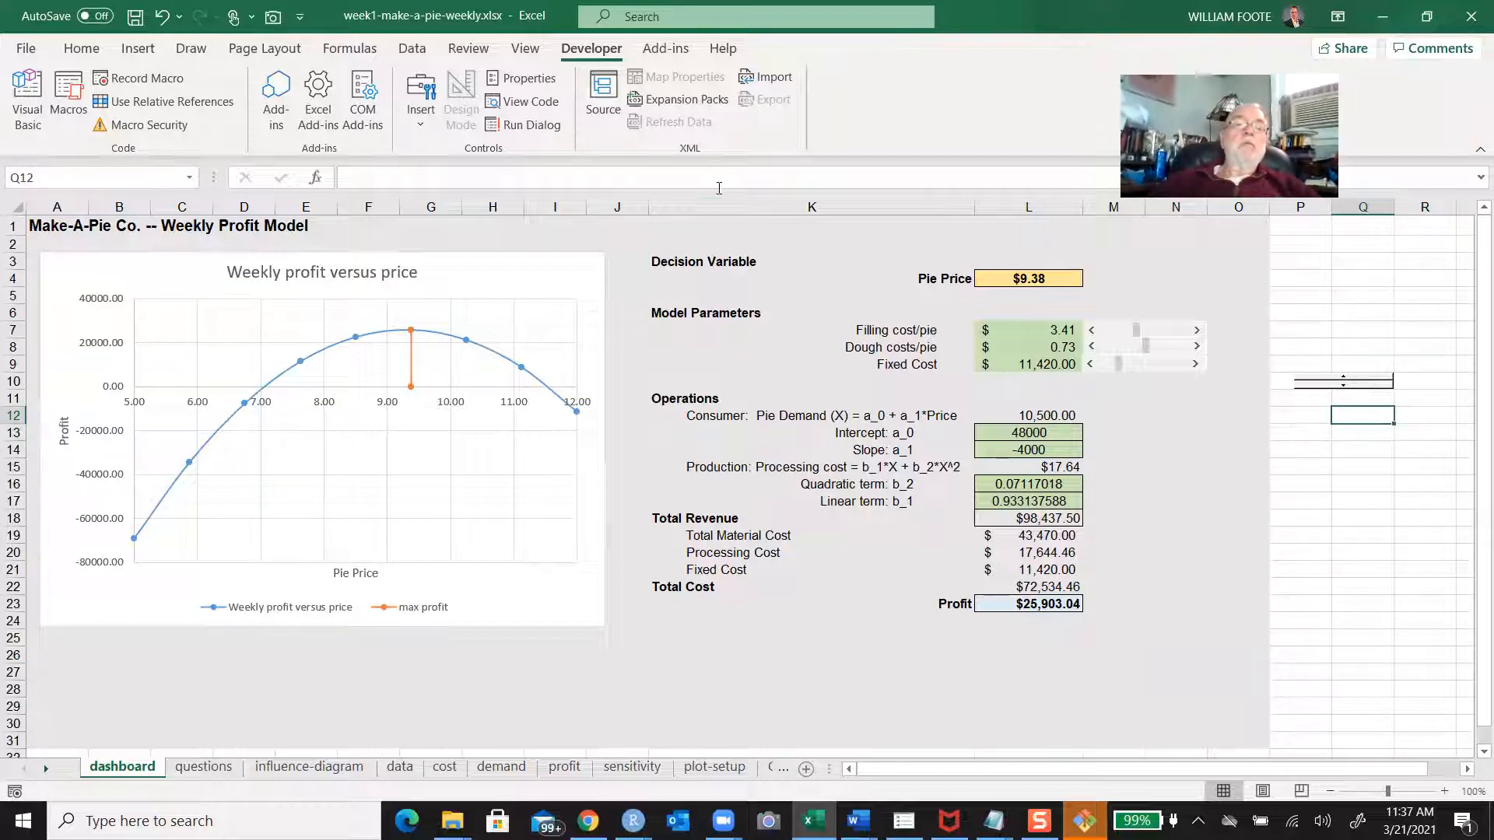
# Draw a horizontal scroll bar form control around P14:Q14, below the spinner
pyautogui.click(421, 94)
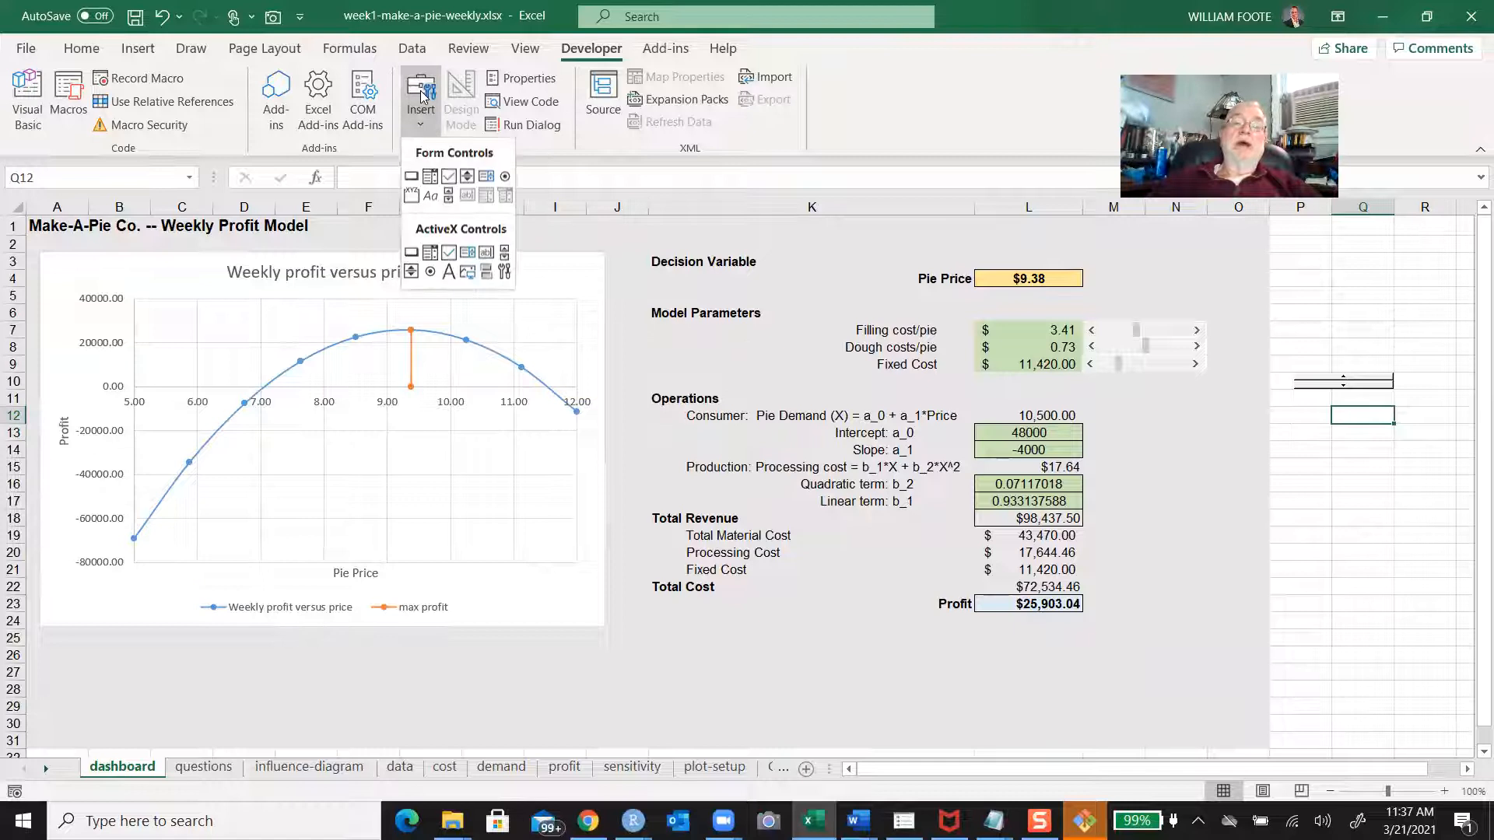
pyautogui.click(448, 195)
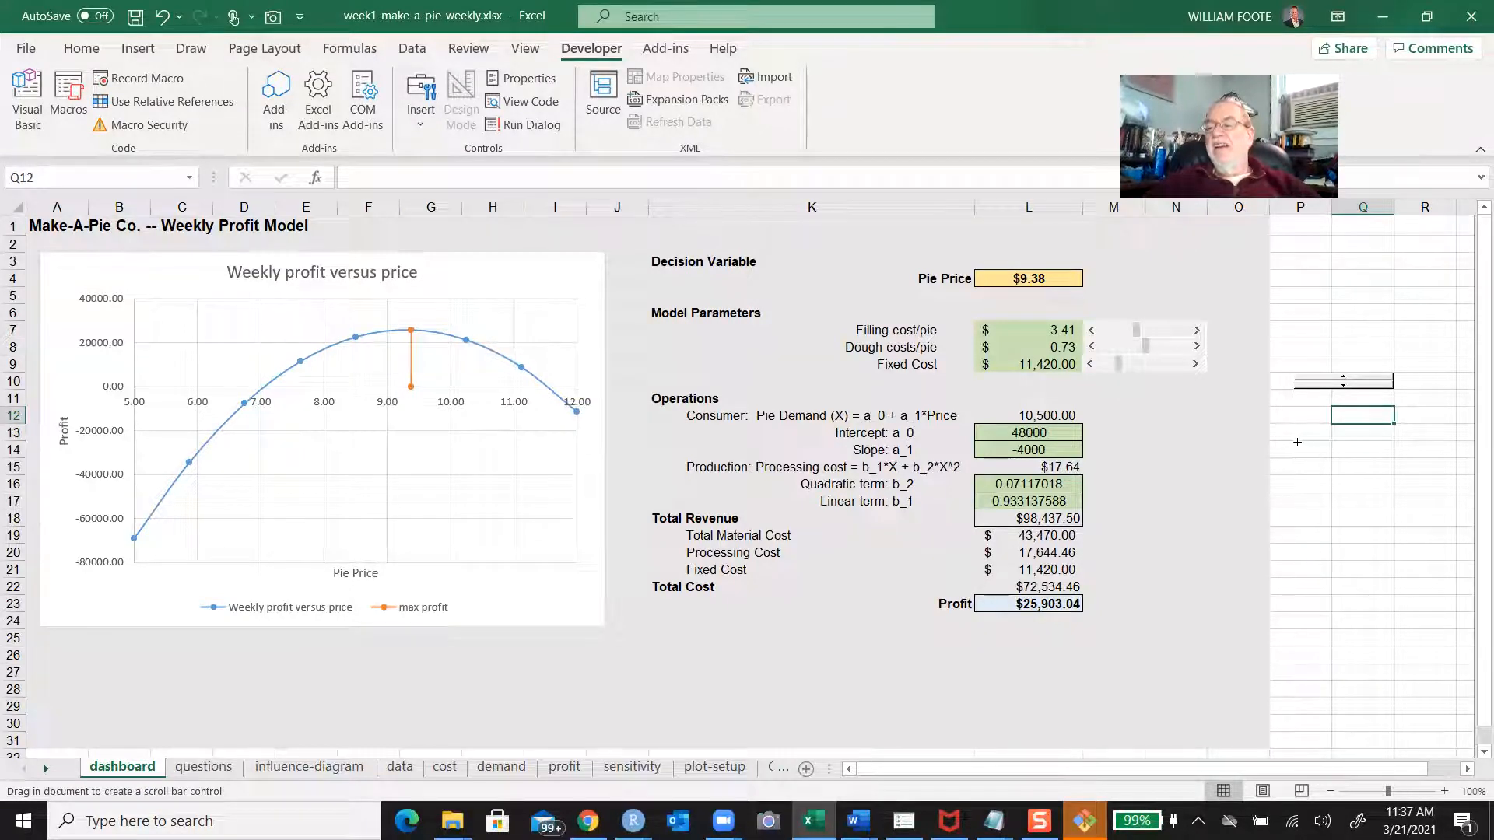
pyautogui.moveTo(1297, 441); pyautogui.dragTo(1392, 460)
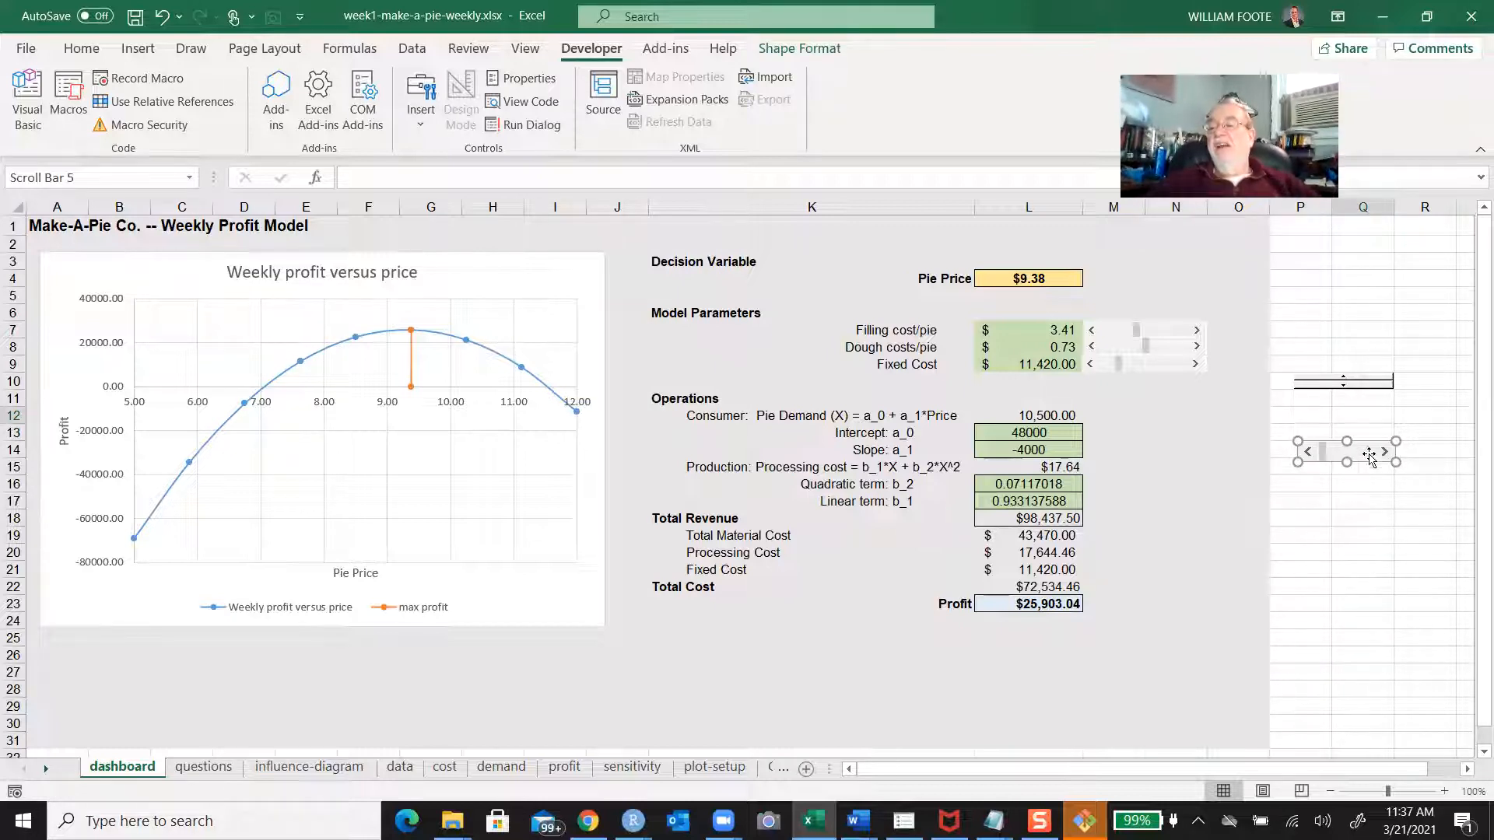
# Examine the control settings of the new scroll bar, close them without changes and delete the scroll bar
pyautogui.rightClick(1366, 450)
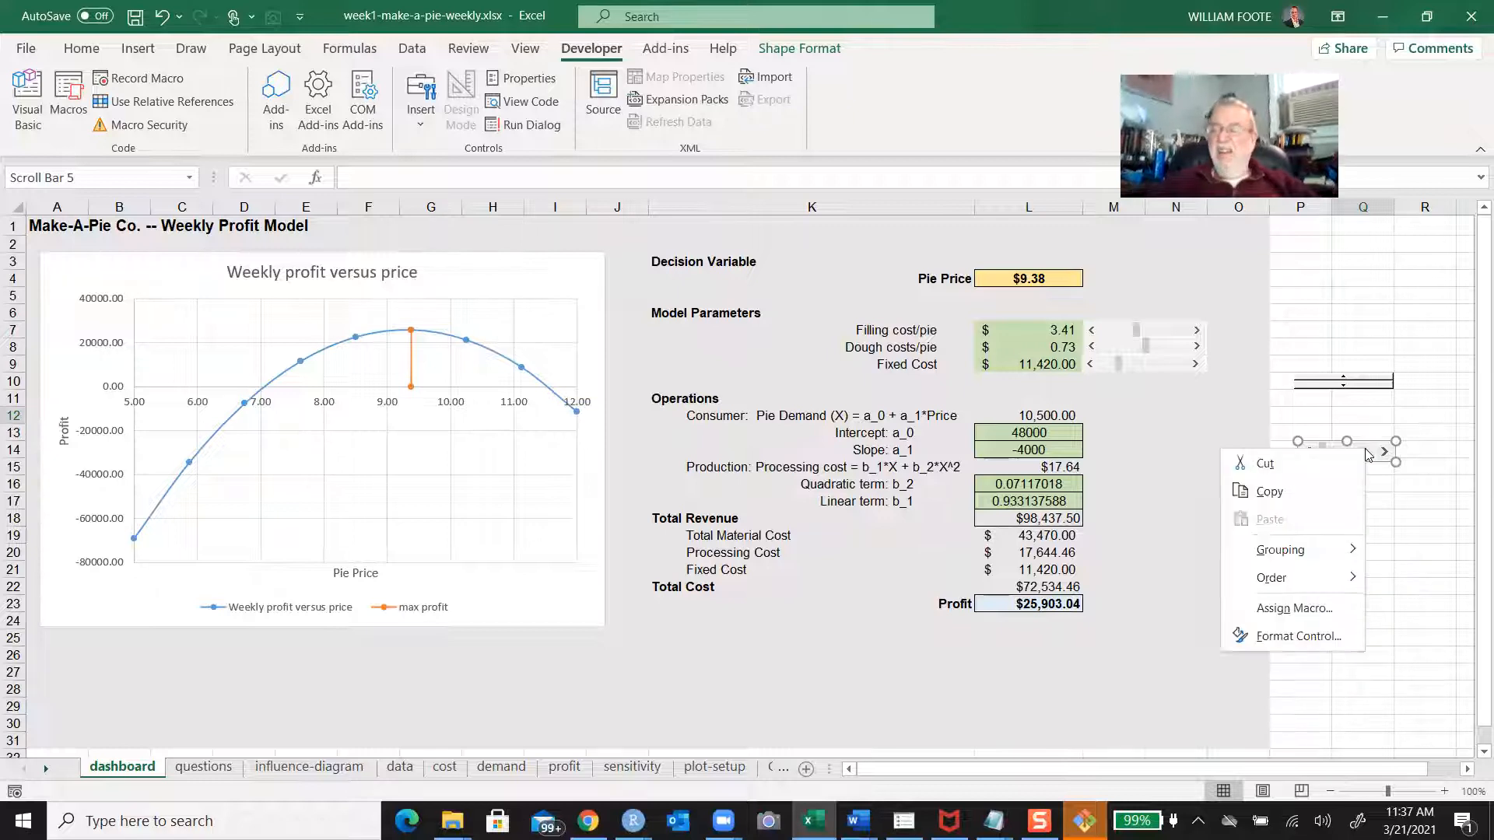
pyautogui.click(1295, 637)
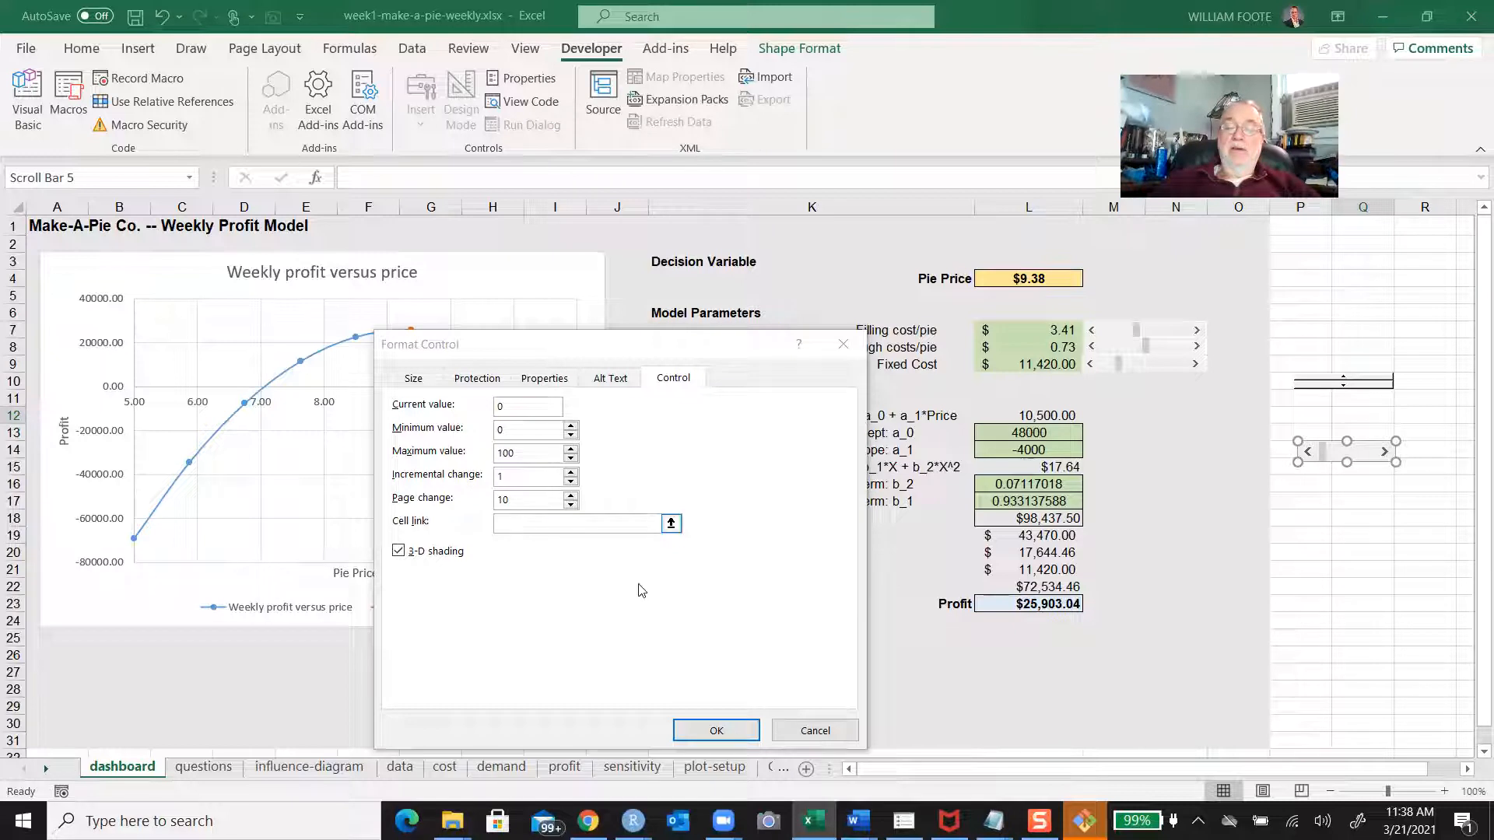
pyautogui.press('Escape')
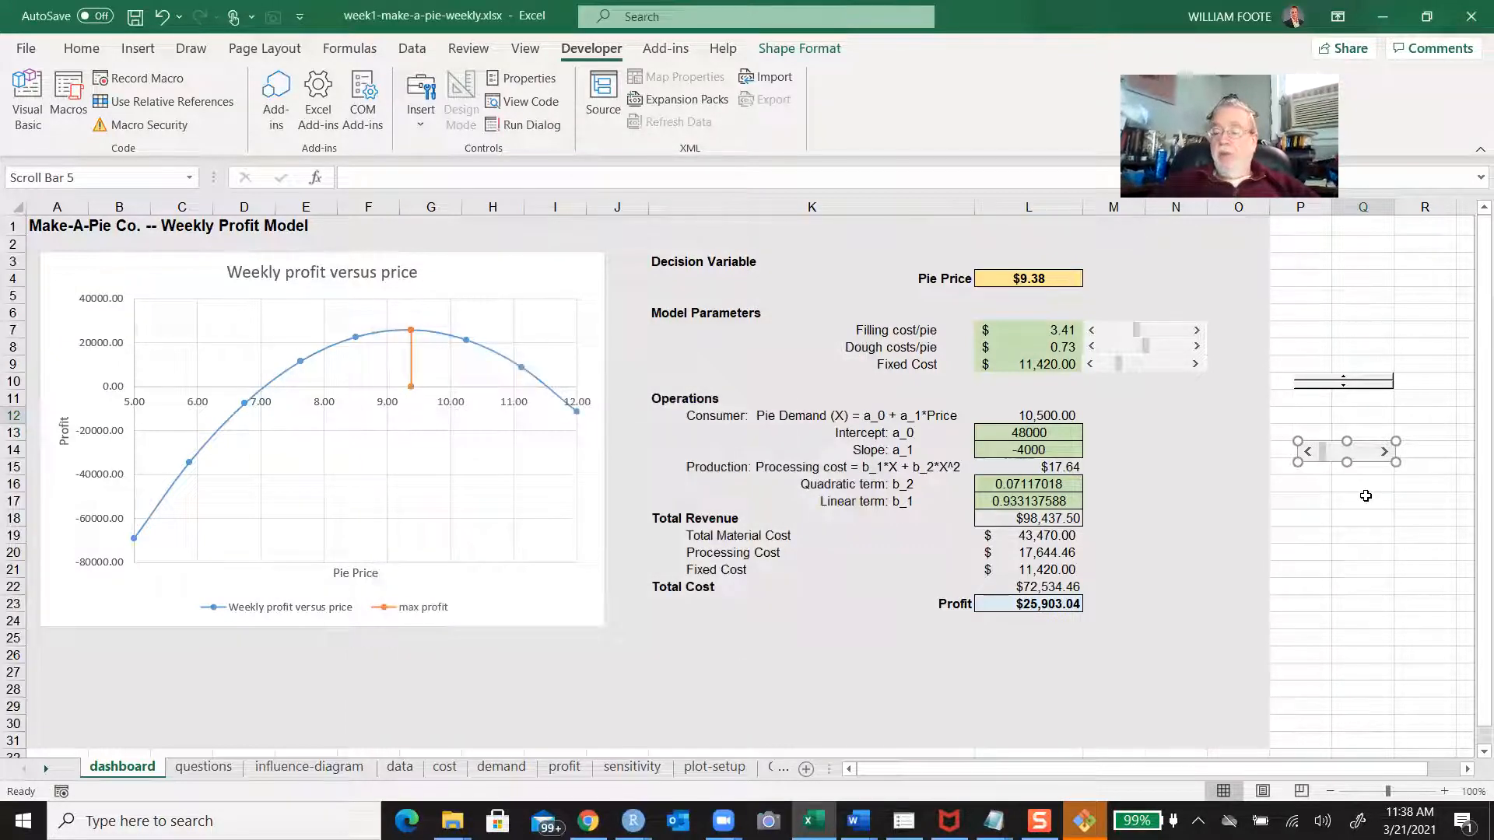
pyautogui.press('Delete')
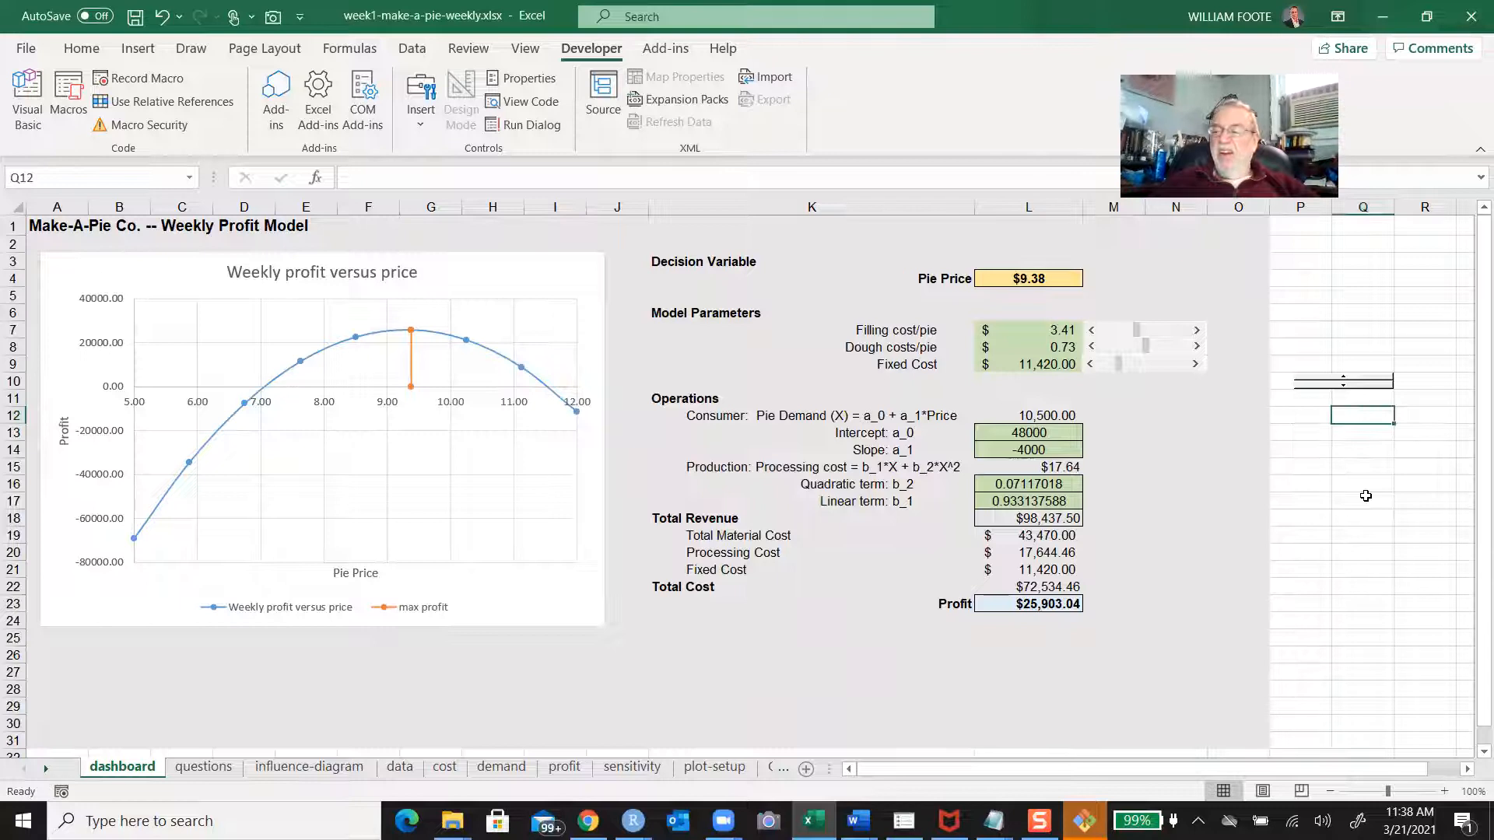
# Remove the spinner beside the dashboard and save the workbook
pyautogui.rightClick(1342, 386)
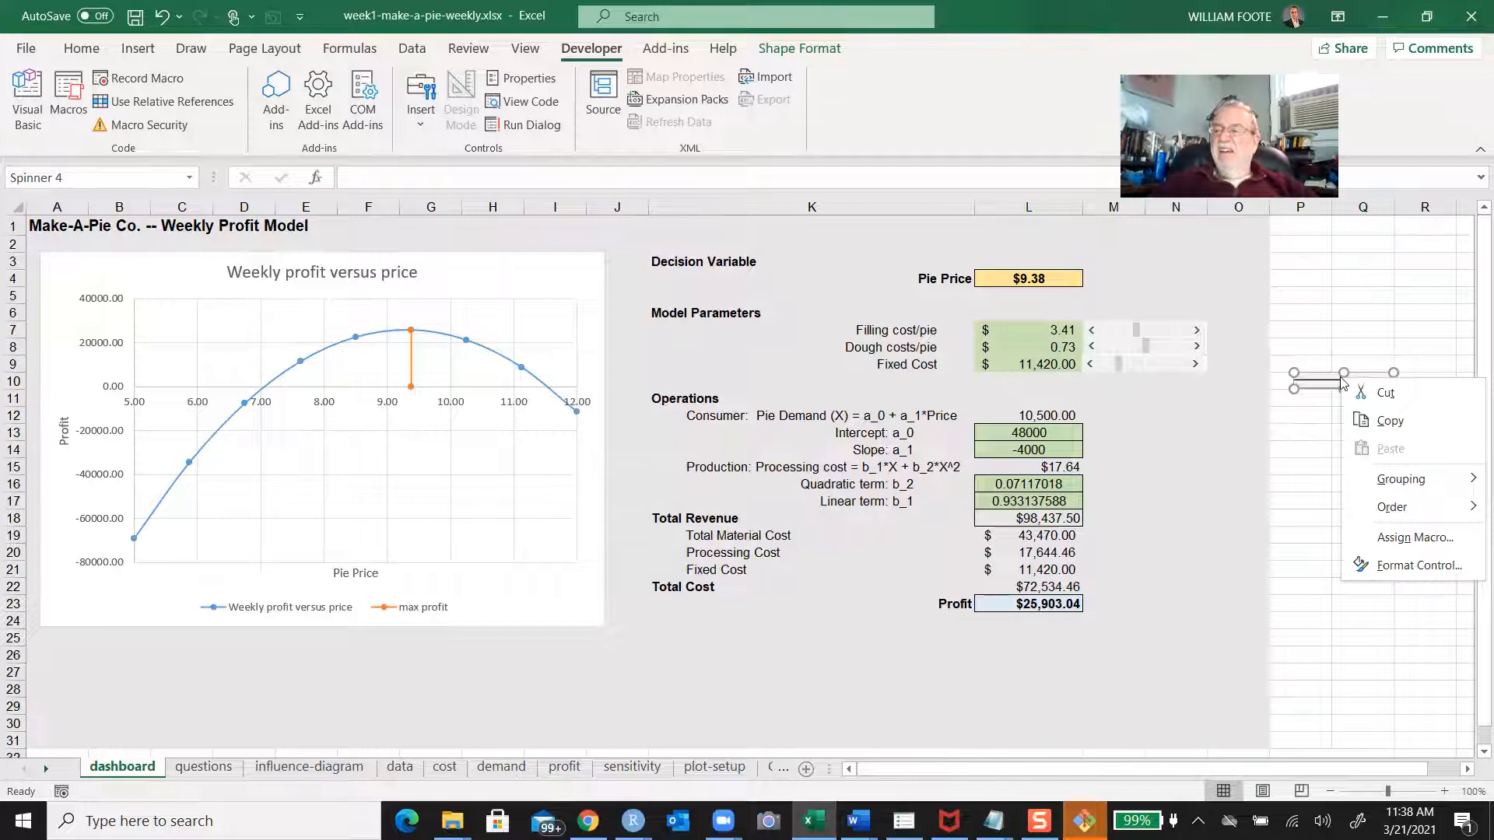
pyautogui.click(1384, 394)
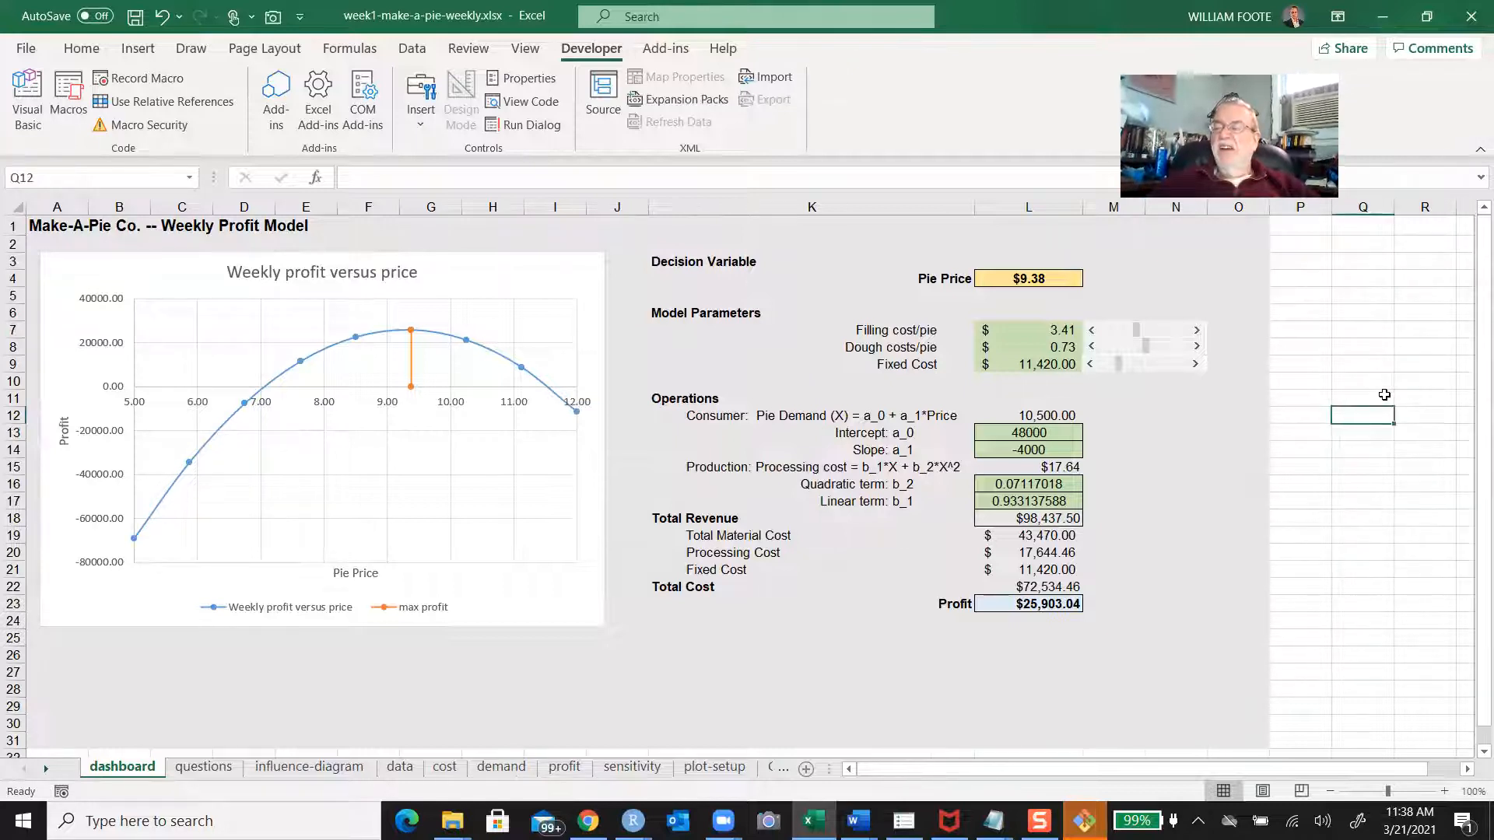
pyautogui.hotkey('ctrl', 's')
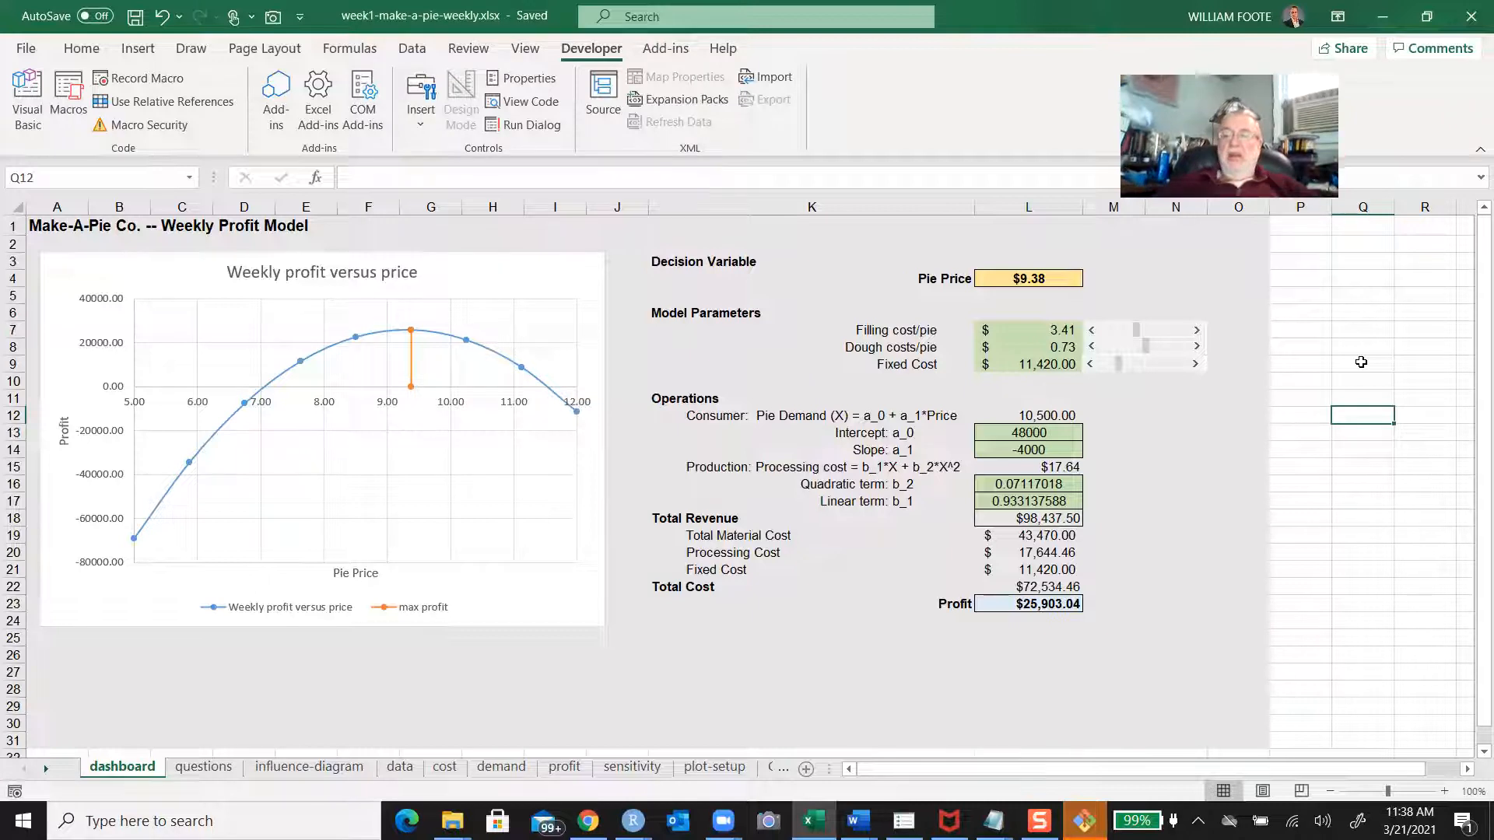